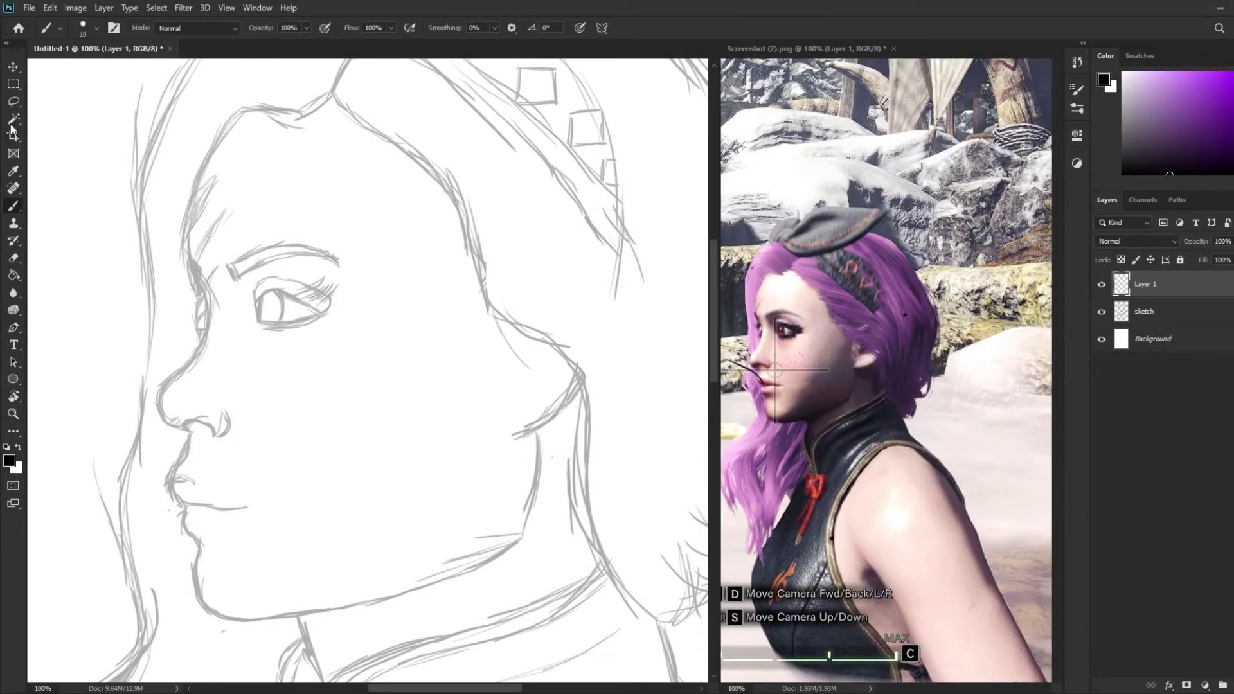
# - Ink the forehead and nose-bridge line, retrying the nose line after undoing stray strokes
pyautogui.hotkey('ctrl', 'z')
pyautogui.scroll(3, 222, 141)
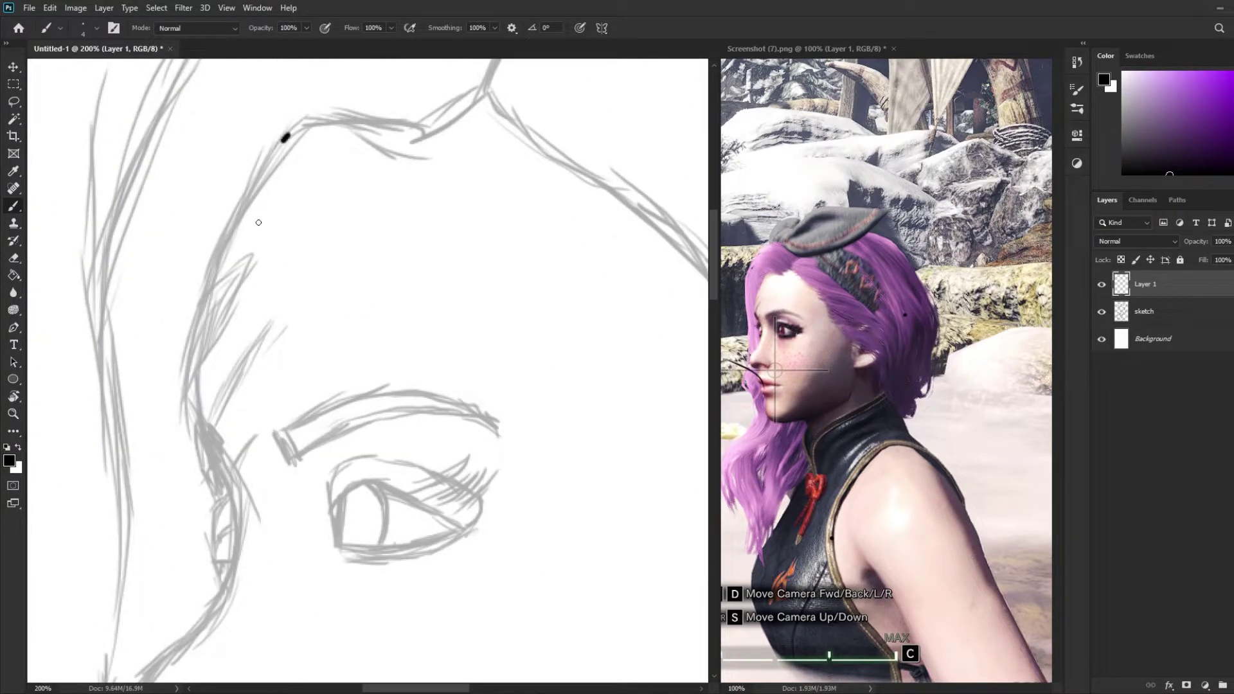
pyautogui.moveTo(199, 423); pyautogui.dragTo(276, 173)
pyautogui.scroll(-3, 276, 193)
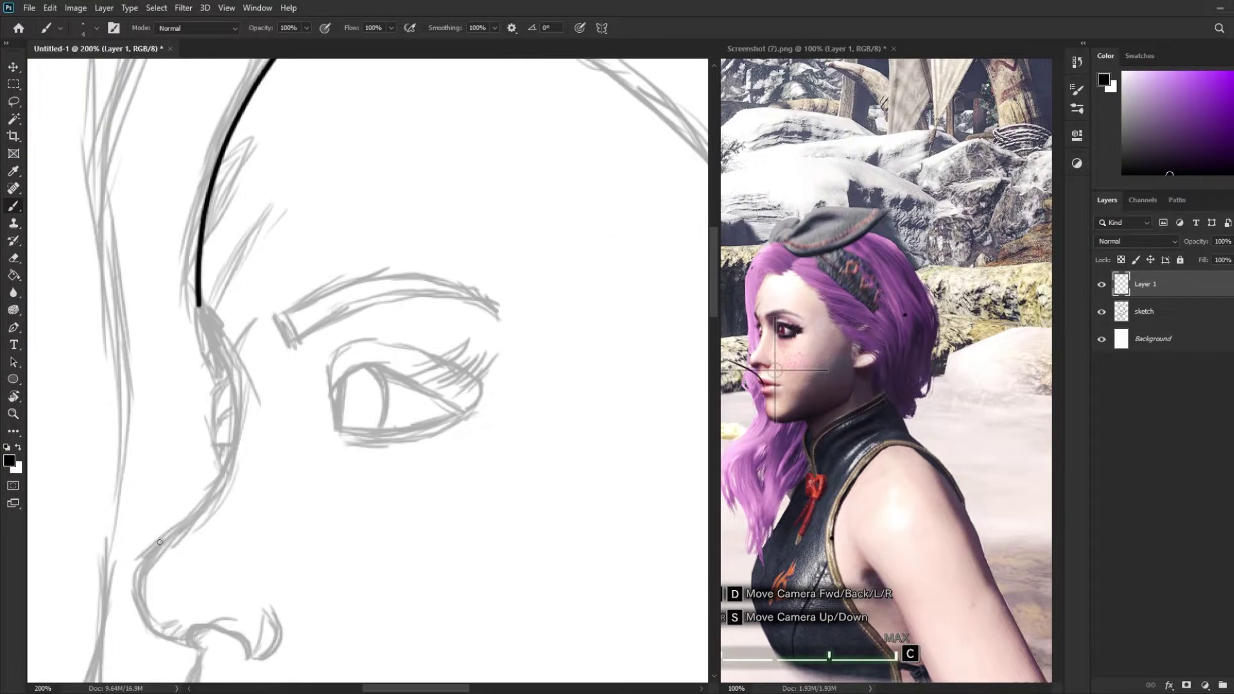
pyautogui.moveTo(184, 639); pyautogui.dragTo(199, 307)
pyautogui.hotkey('ctrl', 'z')
pyautogui.moveTo(186, 643); pyautogui.dragTo(199, 307)
pyautogui.hotkey('ctrl', 'z')
pyautogui.scroll(-3, 642, 328)
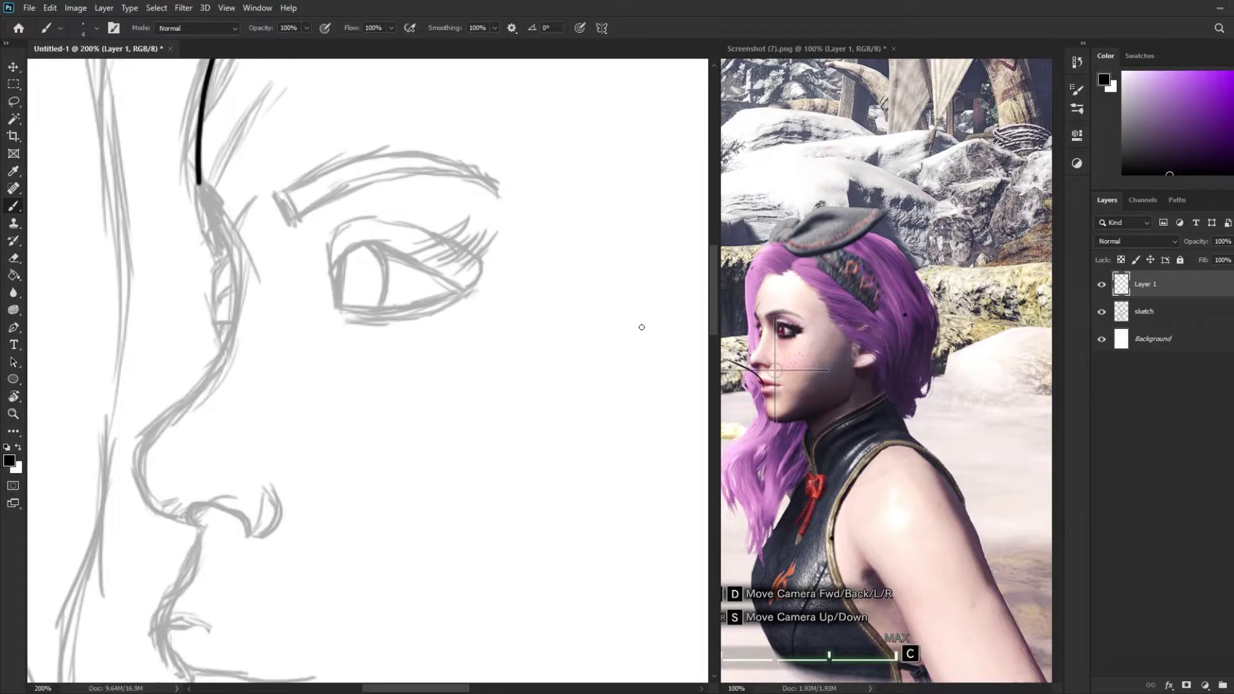
# - Ink a smooth bridge-to-nostril curve and the nostril and ala curves at the tip
pyautogui.moveTo(215, 209); pyautogui.dragTo(200, 533)
pyautogui.hotkey('ctrl', 'z')
pyautogui.moveTo(198, 183)
pyautogui.mouseDown()
pyautogui.moveTo(203, 532)
pyautogui.moveTo(246, 527)
pyautogui.mouseUp()
pyautogui.hotkey('ctrl', 'z')
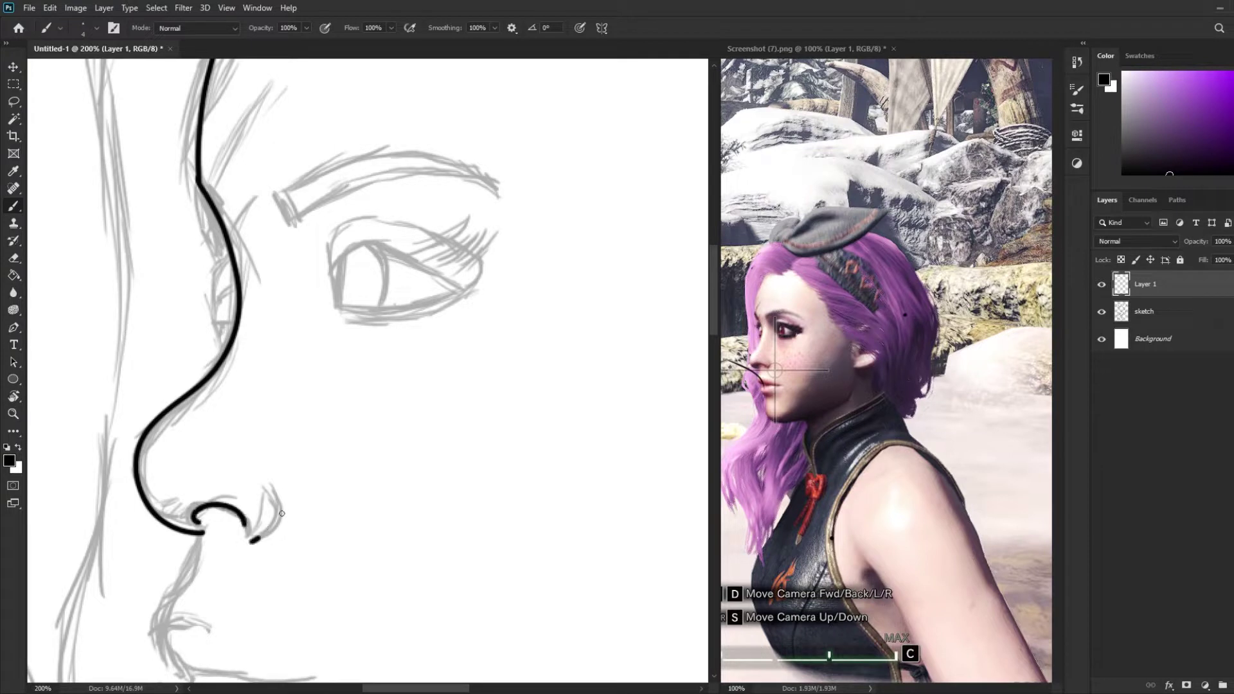
pyautogui.moveTo(265, 486); pyautogui.dragTo(250, 536)
pyautogui.scroll(-5, 712, 300)
pyautogui.scroll(3, 791, 390)
pyautogui.moveTo(950, 691); pyautogui.dragTo(899, 691)
pyautogui.click(359, 350)
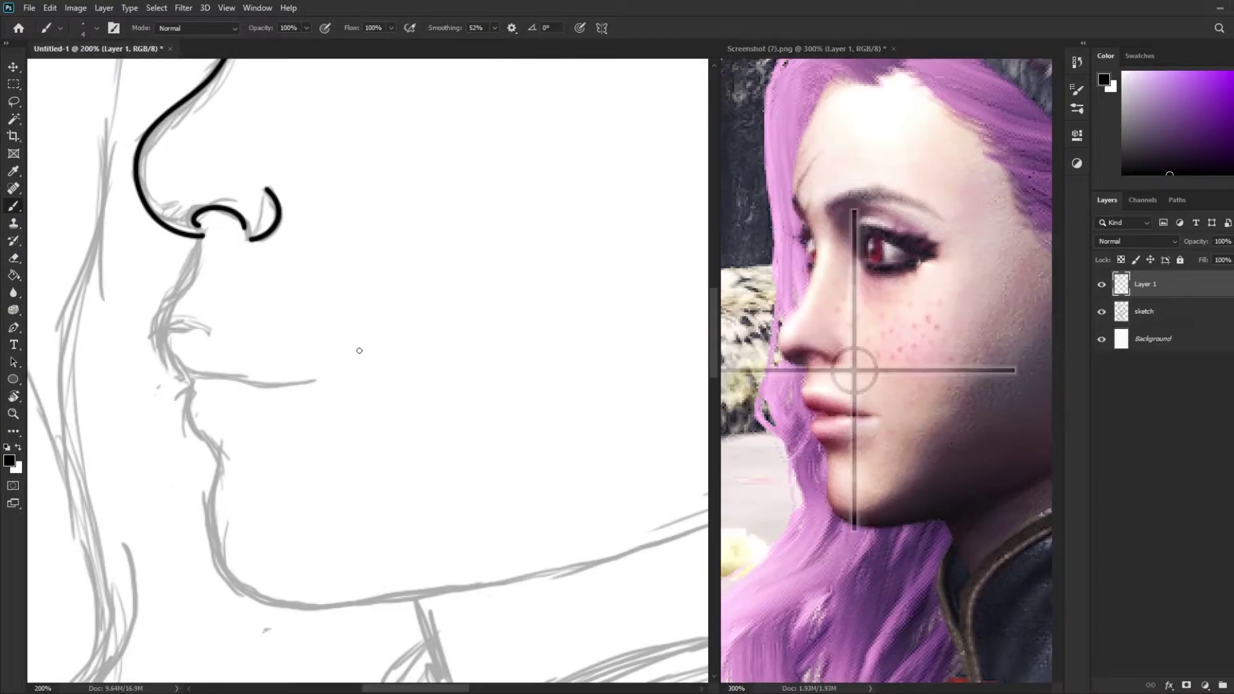
# - Ink the upper lip, the line between the lips, and the chin contour along the jaw
pyautogui.moveTo(200, 242)
pyautogui.mouseDown()
pyautogui.moveTo(193, 372)
pyautogui.moveTo(306, 374)
pyautogui.mouseUp()
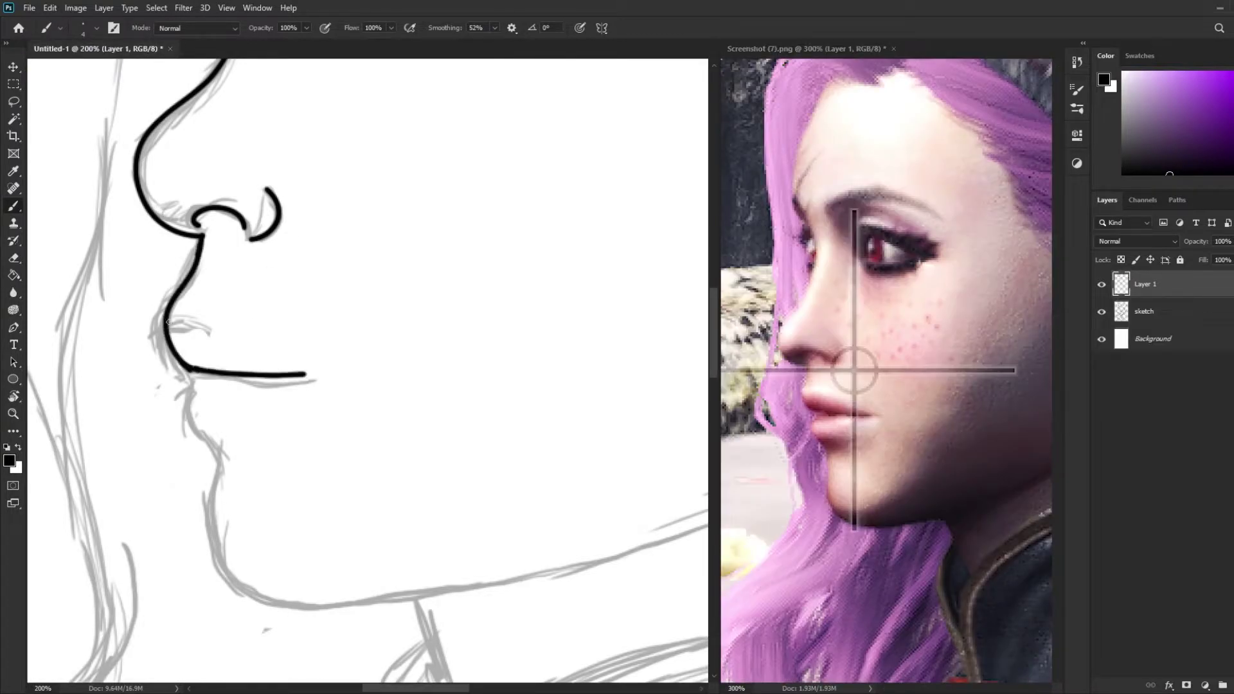
pyautogui.moveTo(169, 322); pyautogui.dragTo(289, 369)
pyautogui.hotkey('ctrl', 'z')
pyautogui.moveTo(199, 389); pyautogui.dragTo(209, 500)
pyautogui.hotkey('ctrl', 'z')
pyautogui.hotkey('ctrl', 'z')
pyautogui.hotkey('ctrl', 'z')
pyautogui.moveTo(201, 240); pyautogui.dragTo(172, 352)
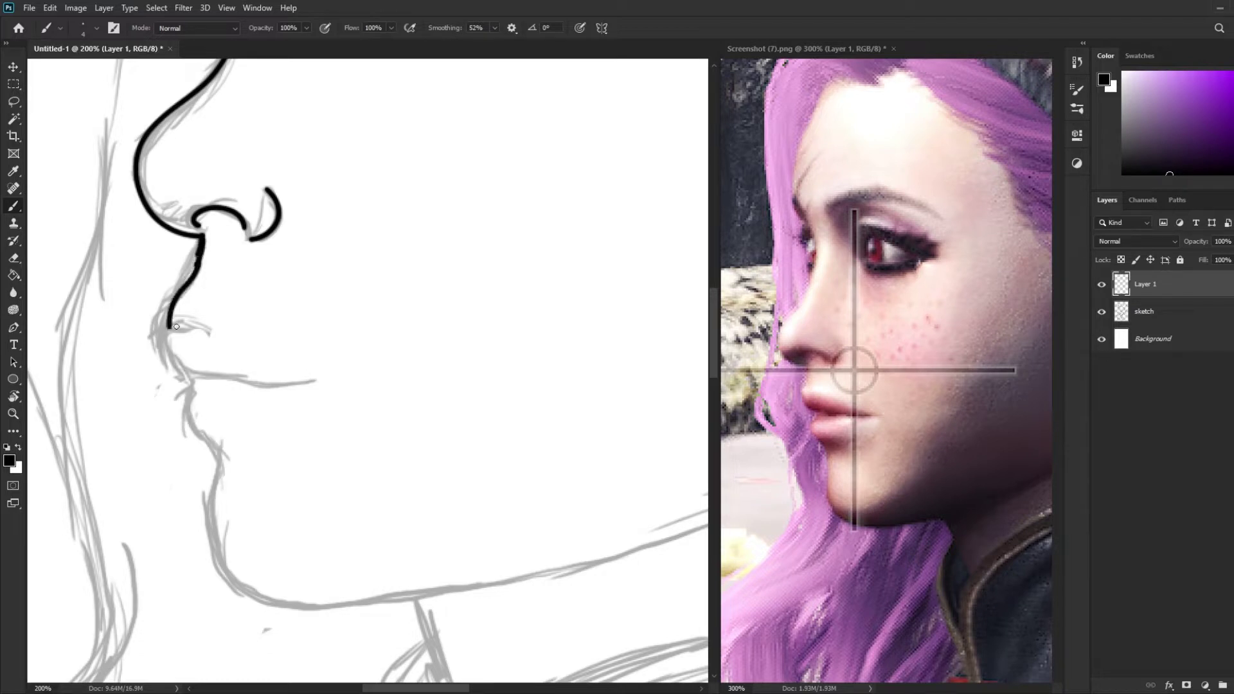
pyautogui.hotkey('ctrl', 'z')
pyautogui.moveTo(200, 236)
pyautogui.mouseDown()
pyautogui.moveTo(251, 366)
pyautogui.moveTo(285, 371)
pyautogui.mouseUp()
pyautogui.hotkey('ctrl', 'z')
pyautogui.moveTo(194, 278); pyautogui.dragTo(295, 358)
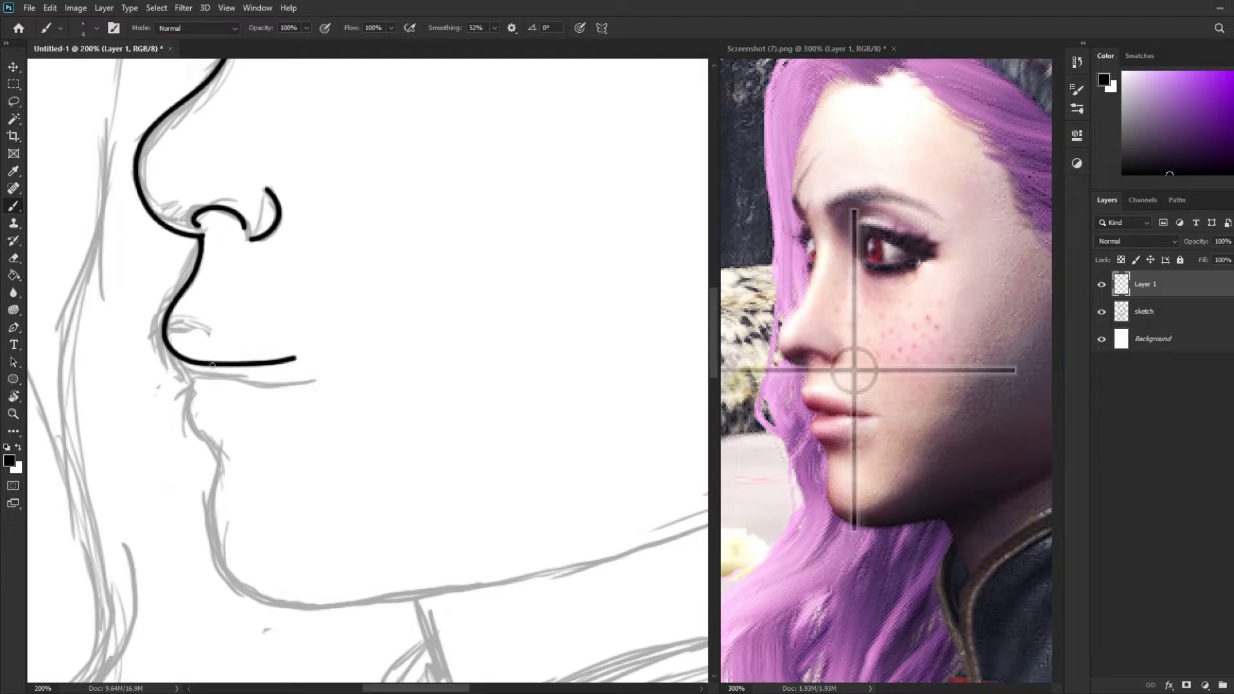
pyautogui.moveTo(212, 365)
pyautogui.mouseDown()
pyautogui.moveTo(185, 415)
pyautogui.moveTo(209, 458)
pyautogui.moveTo(387, 553)
pyautogui.mouseUp()
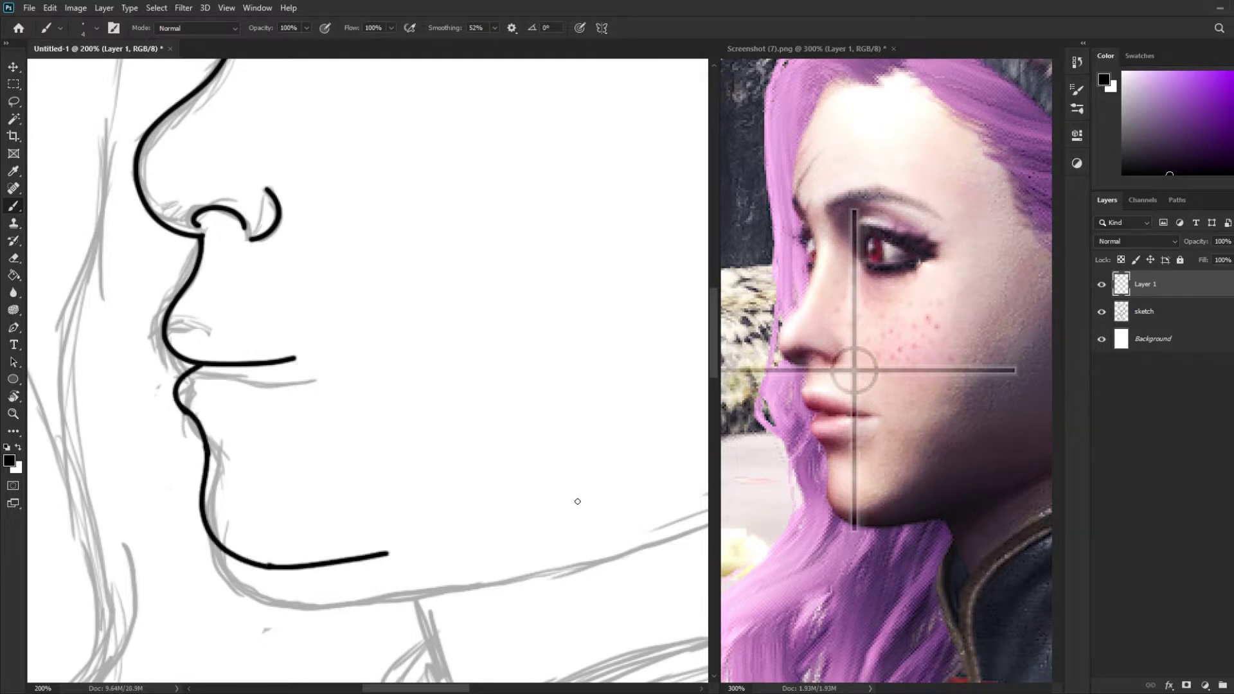
# - Erase the nose-to-lip and lower-lip/chin strokes, then redraw the chin line down and forward
pyautogui.press('e')
pyautogui.moveTo(200, 239)
pyautogui.mouseDown()
pyautogui.moveTo(169, 340)
pyautogui.moveTo(203, 236)
pyautogui.mouseUp()
pyautogui.press('b')
pyautogui.press('e')
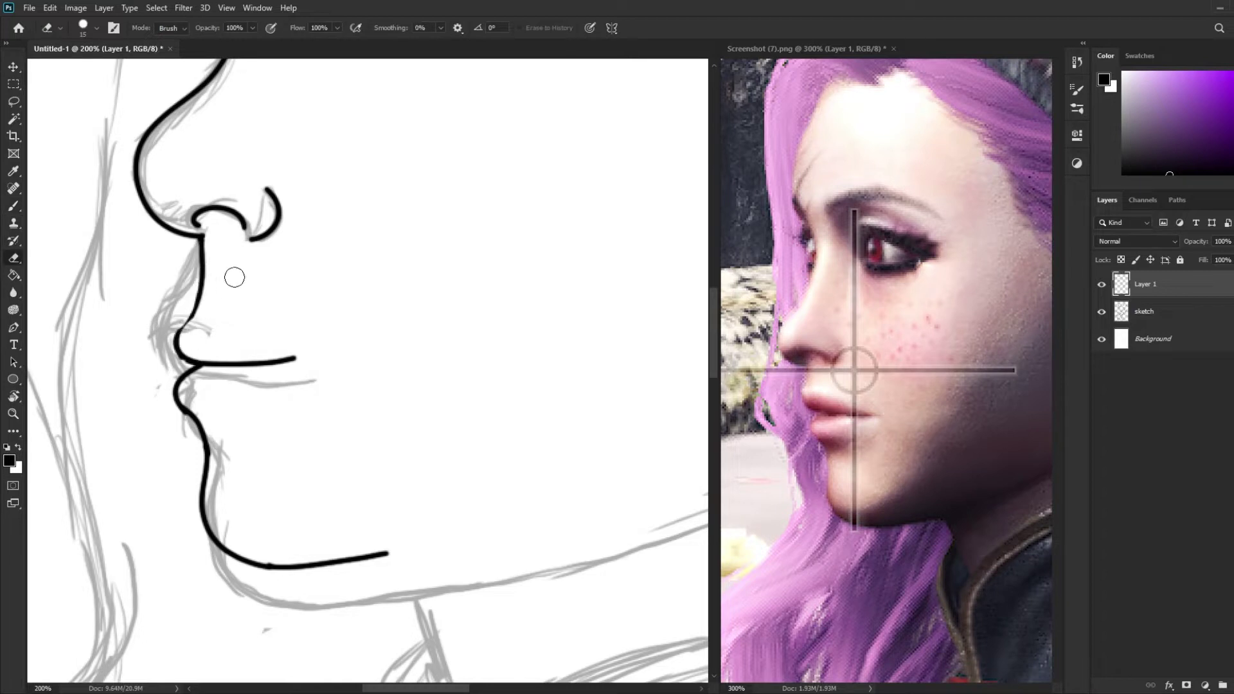
pyautogui.press('b')
pyautogui.press('e')
pyautogui.moveTo(183, 376)
pyautogui.mouseDown()
pyautogui.moveTo(204, 476)
pyautogui.moveTo(385, 554)
pyautogui.mouseUp()
pyautogui.press('b')
pyautogui.moveTo(214, 403)
pyautogui.mouseDown()
pyautogui.moveTo(199, 514)
pyautogui.moveTo(348, 529)
pyautogui.mouseUp()
# - Hide the grey sketch layer, then erase and redraw the long nose curve
pyautogui.click(1101, 311)
pyautogui.scroll(3, 431, 248)
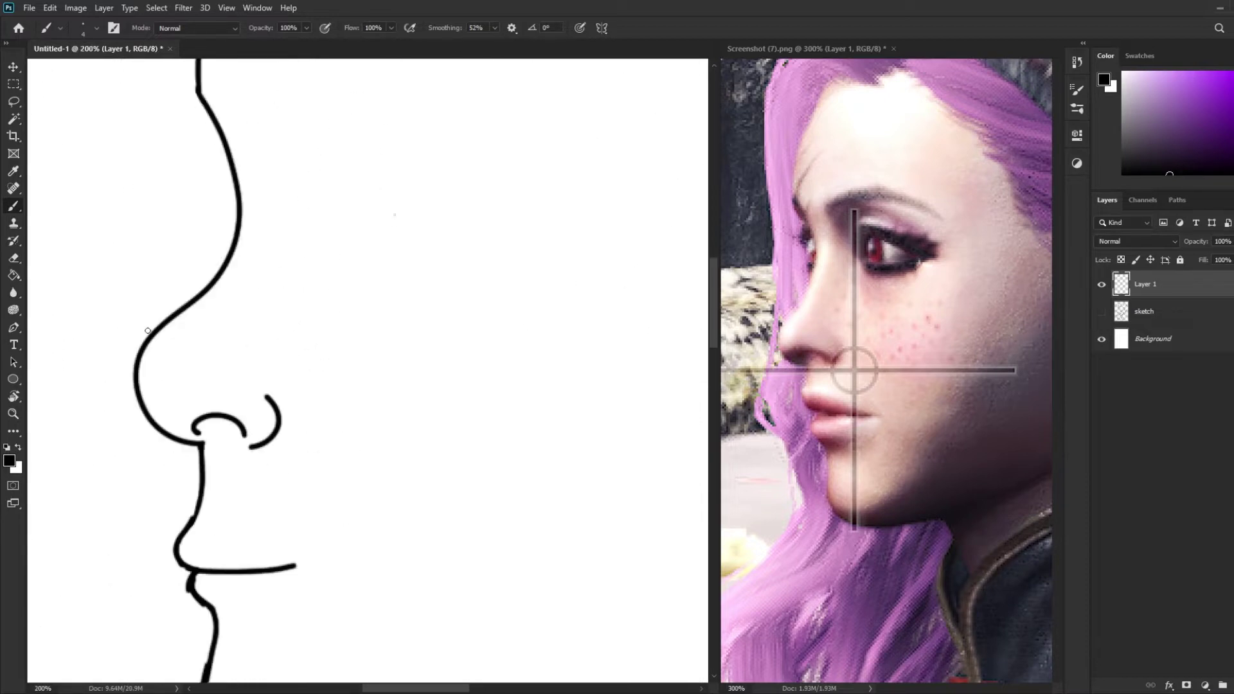
pyautogui.press('e')
pyautogui.moveTo(225, 270); pyautogui.dragTo(138, 376)
pyautogui.press('b')
pyautogui.moveTo(231, 250)
pyautogui.mouseDown()
pyautogui.moveTo(141, 386)
pyautogui.moveTo(160, 407)
pyautogui.mouseUp()
pyautogui.press('e')
pyautogui.moveTo(202, 443)
pyautogui.mouseDown()
pyautogui.moveTo(187, 534)
pyautogui.moveTo(295, 566)
pyautogui.mouseUp()
pyautogui.press('b')
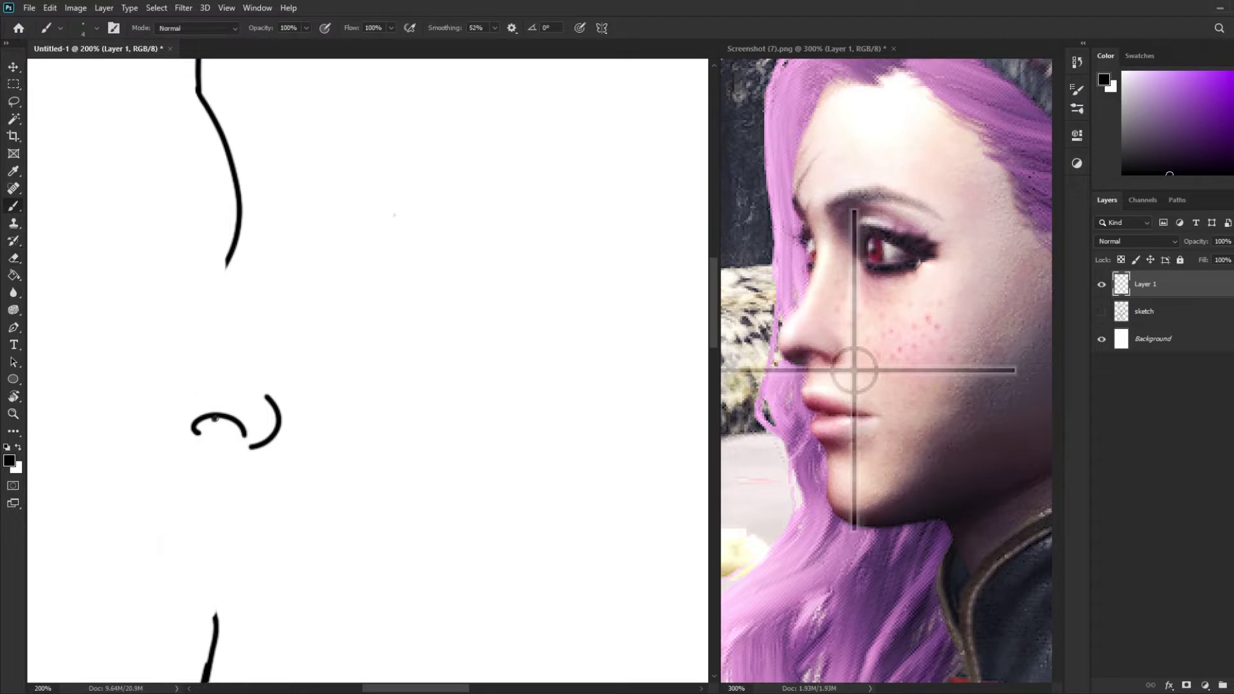
pyautogui.moveTo(216, 415)
pyautogui.mouseDown()
pyautogui.moveTo(212, 458)
pyautogui.moveTo(238, 273)
pyautogui.mouseUp()
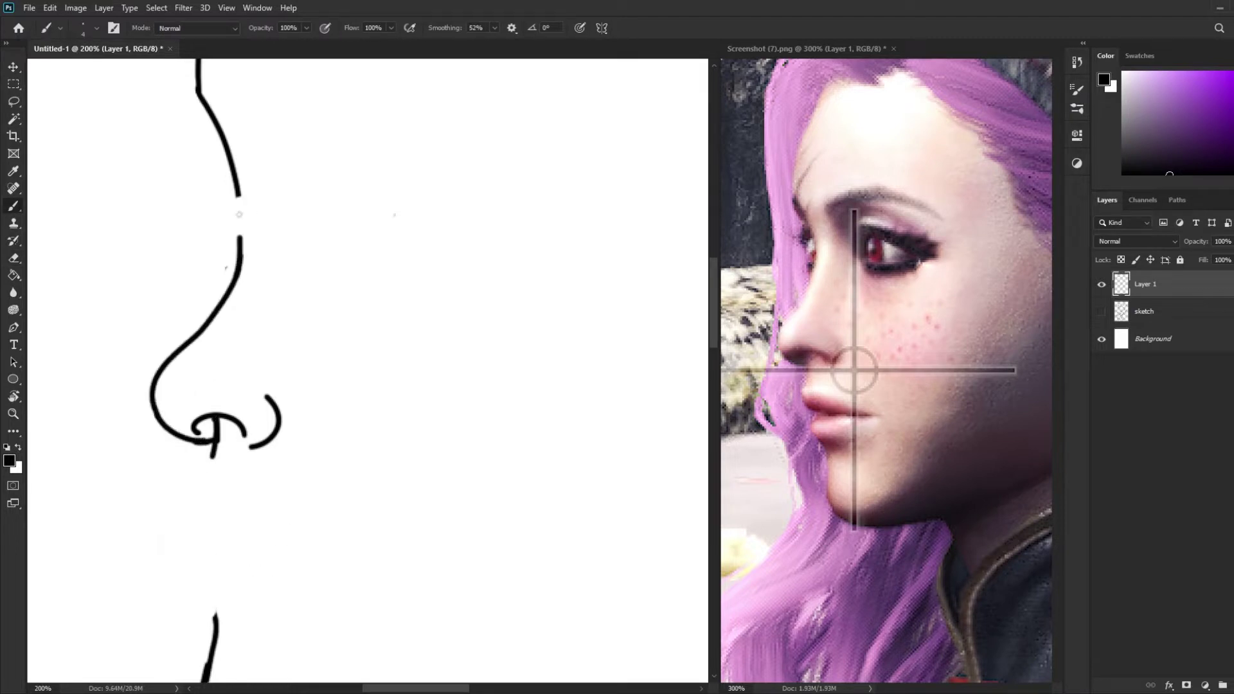
pyautogui.moveTo(245, 186); pyautogui.dragTo(232, 239)
# - Extend the nostril stroke and redraw the nose-to-lip line with a hook, then zoom out
pyautogui.hotkey('ctrl', '+')
pyautogui.hscroll(-3, 358, 293)
pyautogui.moveTo(382, 232)
pyautogui.mouseDown()
pyautogui.moveTo(353, 282)
pyautogui.moveTo(405, 345)
pyautogui.moveTo(535, 336)
pyautogui.mouseUp()
pyautogui.hotkey('ctrl', 'z')
pyautogui.hotkey('ctrl', 'z')
pyautogui.moveTo(381, 239)
pyautogui.mouseDown()
pyautogui.moveTo(371, 275)
pyautogui.moveTo(413, 317)
pyautogui.moveTo(518, 331)
pyautogui.moveTo(355, 348)
pyautogui.moveTo(391, 443)
pyautogui.moveTo(505, 648)
pyautogui.moveTo(582, 665)
pyautogui.mouseUp()
pyautogui.press('e')
pyautogui.press('b')
pyautogui.hotkey('ctrl', '-')
pyautogui.hotkey('ctrl', '-')
pyautogui.hotkey('ctrl', '-')
# - Show the grey sketch layer and erase the stray strokes below and along the nose
pyautogui.click(1102, 311)
pyautogui.click(1102, 284)
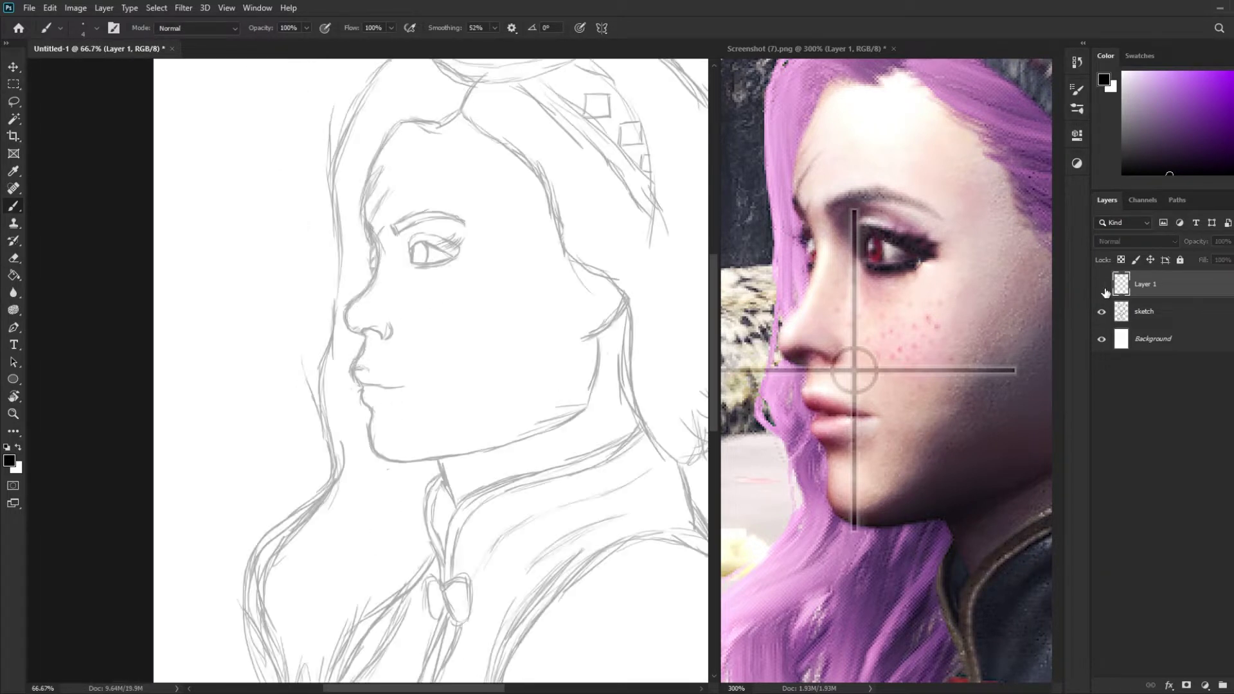
pyautogui.click(1101, 284)
pyautogui.press('e')
pyautogui.moveTo(399, 372); pyautogui.dragTo(369, 363)
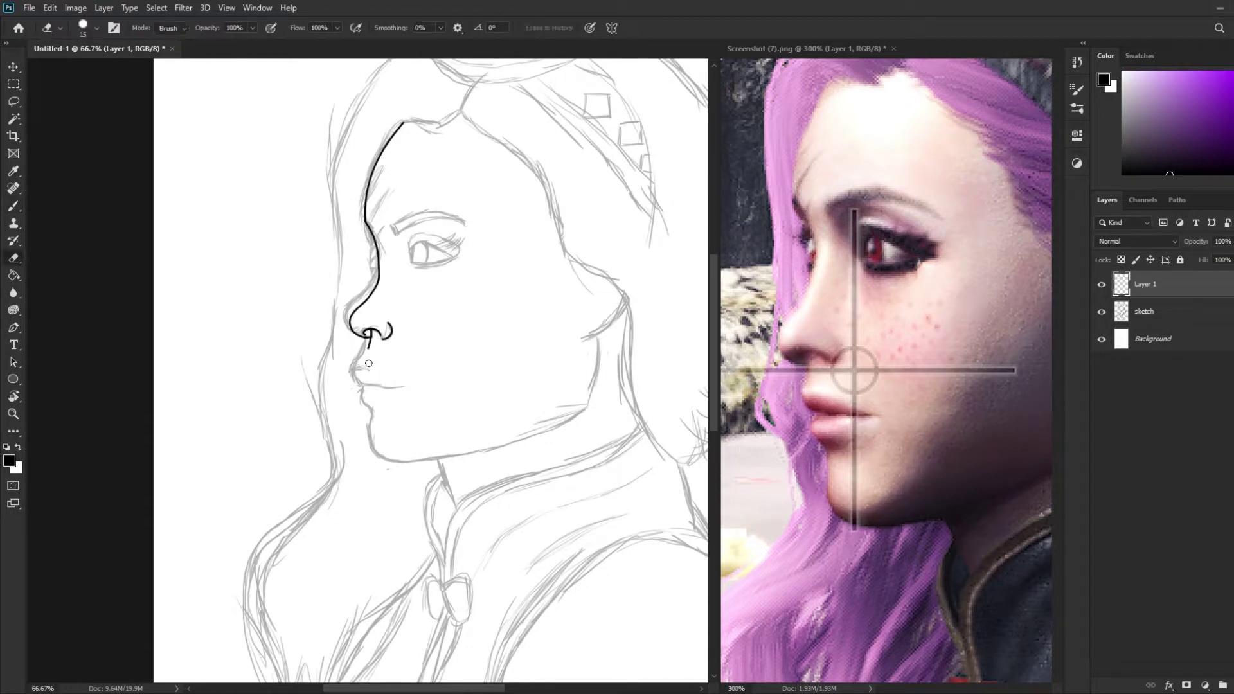
pyautogui.moveTo(382, 275); pyautogui.dragTo(358, 309)
pyautogui.press('b')
# - Redraw the nose with a thick black stroke, nostril curves and a nose-to-lip line
pyautogui.hotkey('ctrl', '+')
pyautogui.hotkey('ctrl', '+')
pyautogui.moveTo(402, 186)
pyautogui.mouseDown()
pyautogui.moveTo(369, 387)
pyautogui.moveTo(425, 394)
pyautogui.mouseUp()
pyautogui.hotkey('ctrl', '+')
pyautogui.moveTo(460, 343); pyautogui.dragTo(424, 399)
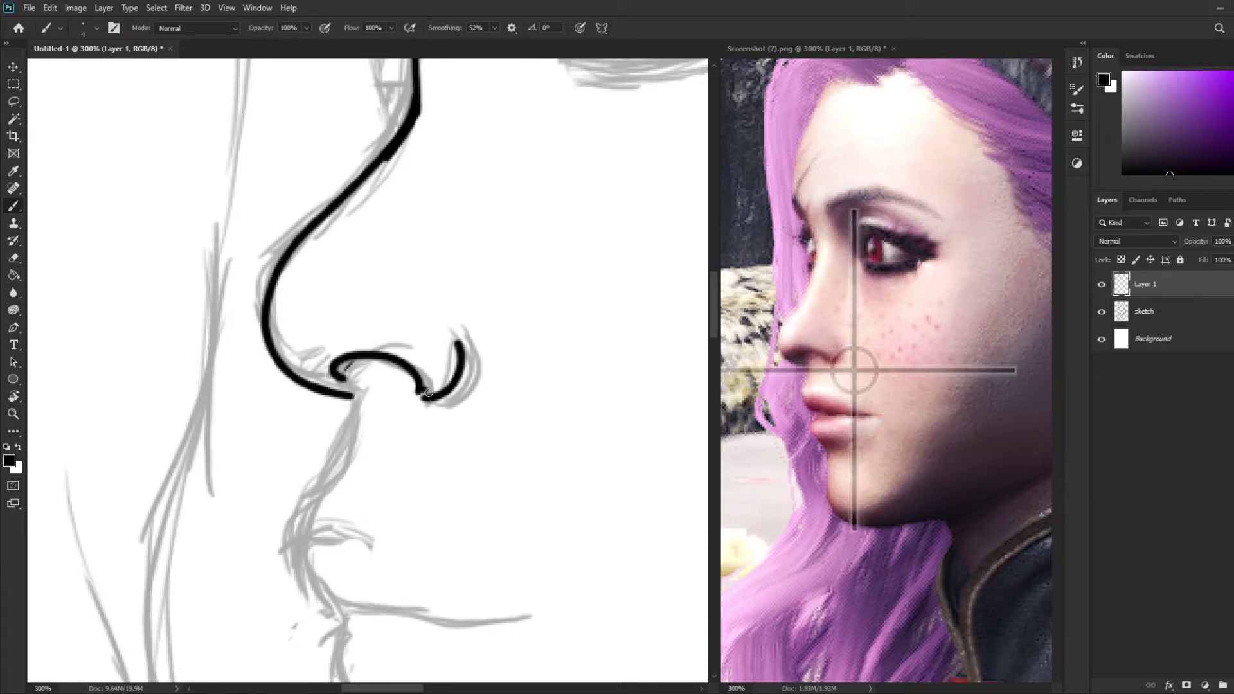
pyautogui.moveTo(368, 359); pyautogui.dragTo(313, 568)
# - Ink the upper lip's top line and lower curve joined at a point
pyautogui.scroll(-5, 718, 325)
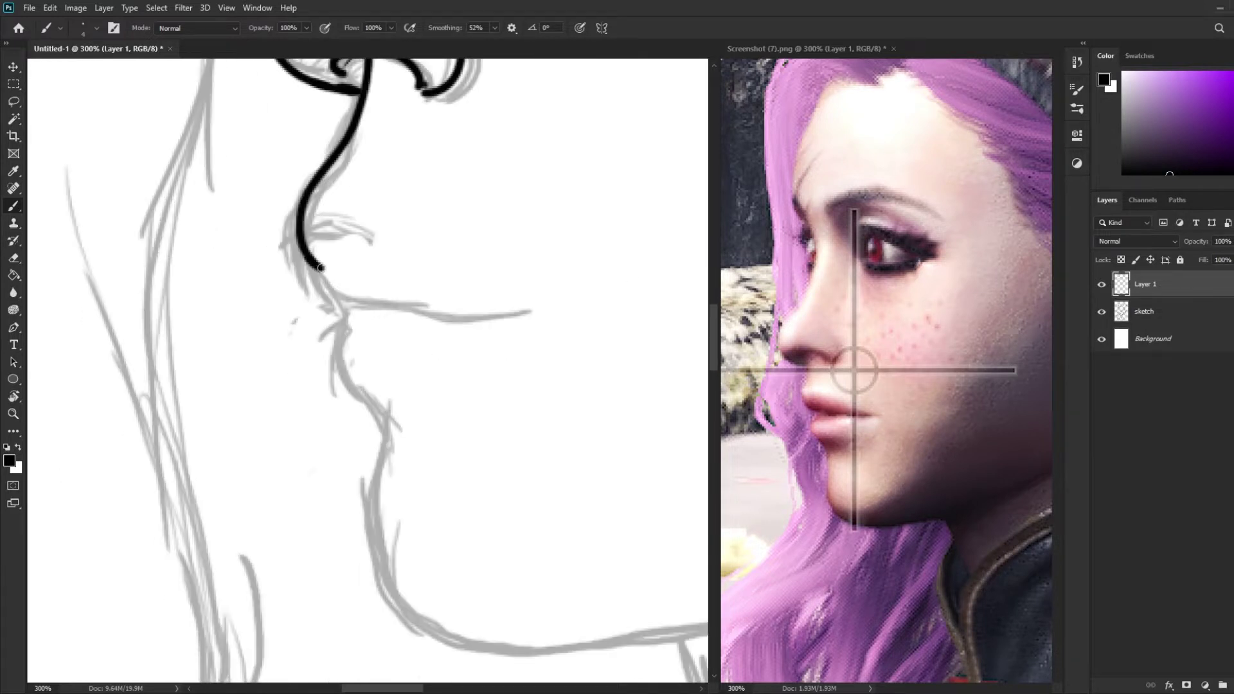
pyautogui.moveTo(320, 268); pyautogui.dragTo(495, 305)
pyautogui.moveTo(303, 206); pyautogui.dragTo(540, 292)
pyautogui.moveTo(443, 247); pyautogui.dragTo(551, 288)
pyautogui.hotkey('ctrl', 'z')
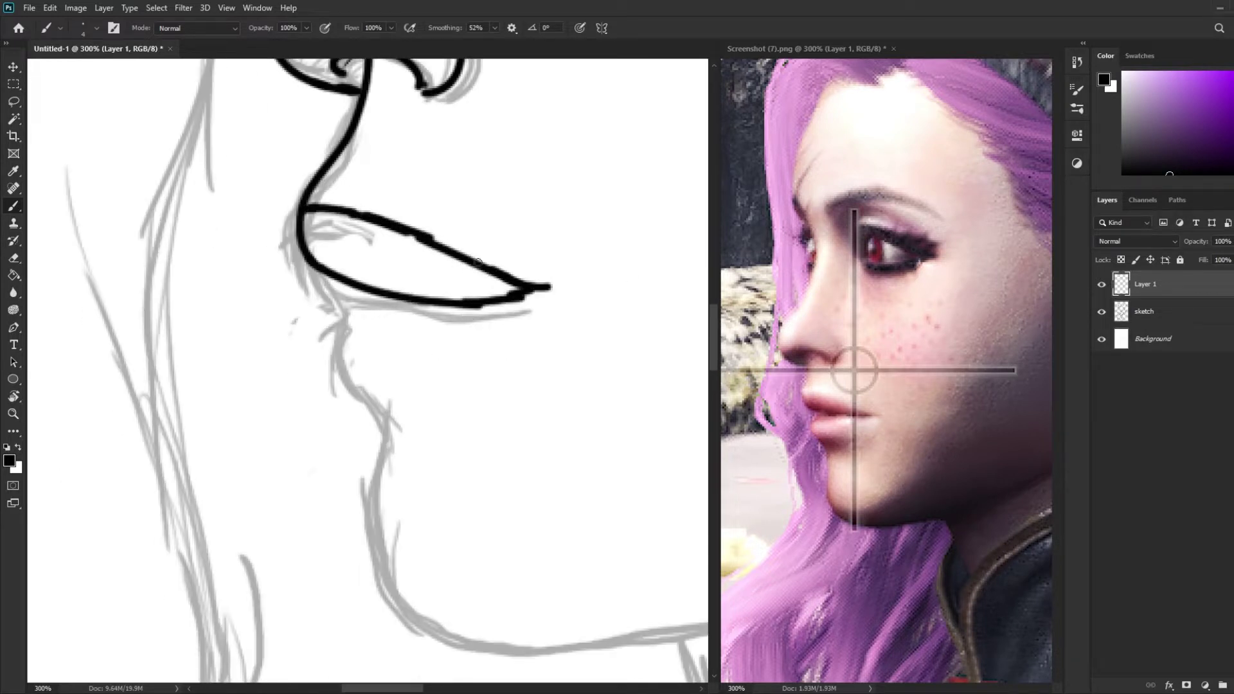
pyautogui.moveTo(350, 283)
pyautogui.mouseDown()
pyautogui.moveTo(321, 296)
pyautogui.moveTo(521, 299)
pyautogui.mouseUp()
pyautogui.hotkey('ctrl', 'z')
pyautogui.moveTo(321, 299)
pyautogui.mouseDown()
pyautogui.moveTo(508, 302)
pyautogui.moveTo(322, 295)
pyautogui.mouseUp()
pyautogui.hotkey('ctrl', 'z')
# - Trim the lower lip's right end, close its bottom line, and draw the chin contour
pyautogui.hotkey('ctrl', '0')
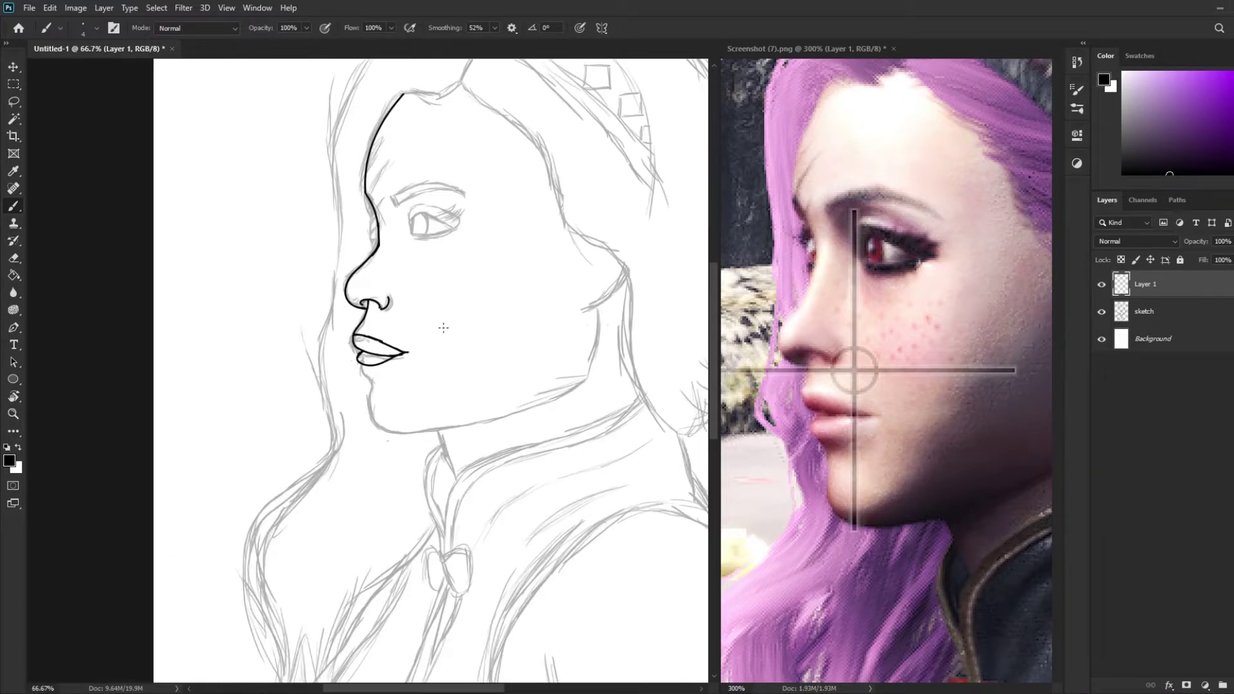
pyautogui.hotkey('ctrl', '+')
pyautogui.hotkey('ctrl', '+')
pyautogui.press('e')
pyautogui.moveTo(411, 352); pyautogui.dragTo(459, 325)
pyautogui.press('b')
pyautogui.moveTo(353, 364)
pyautogui.mouseDown()
pyautogui.moveTo(381, 406)
pyautogui.moveTo(386, 508)
pyautogui.mouseUp()
pyautogui.hotkey('ctrl', 'z')
pyautogui.moveTo(381, 402)
pyautogui.mouseDown()
pyautogui.moveTo(386, 533)
pyautogui.moveTo(469, 540)
pyautogui.mouseUp()
pyautogui.hotkey('ctrl', 'z')
# - Extend the forehead line up to a hairline curve above the forehead
pyautogui.moveTo(389, 533); pyautogui.dragTo(563, 525)
pyautogui.scroll(10, 563, 526)
pyautogui.hscroll(3, 265, 247)
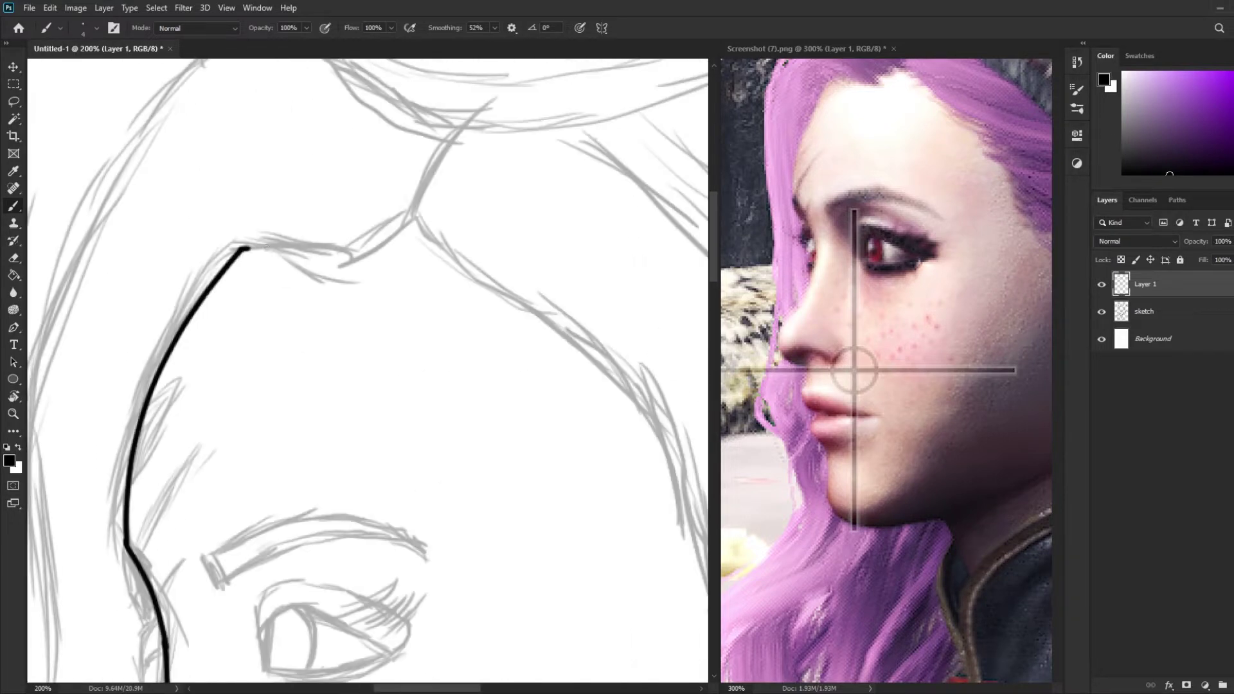
pyautogui.moveTo(264, 247)
pyautogui.mouseDown()
pyautogui.moveTo(343, 267)
pyautogui.moveTo(142, 300)
pyautogui.mouseUp()
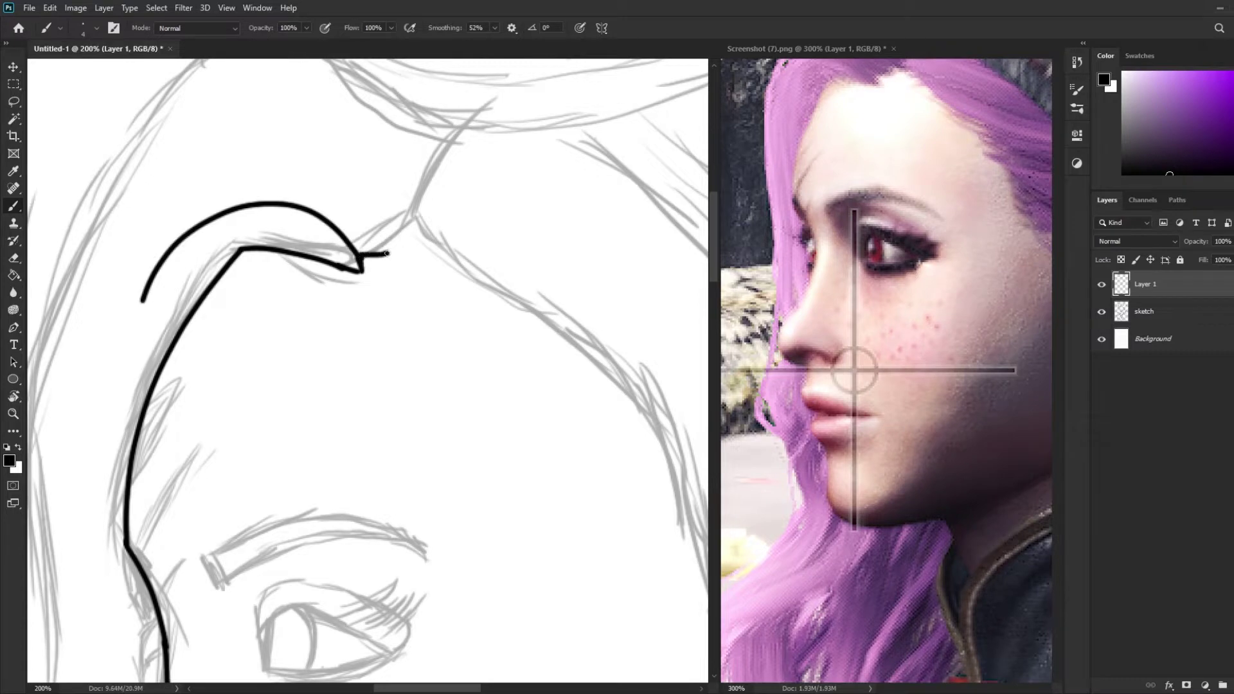
pyautogui.moveTo(387, 254); pyautogui.dragTo(411, 221)
pyautogui.scroll(3, 887, 369)
pyautogui.scroll(3, 887, 369)
pyautogui.moveTo(462, 132)
pyautogui.mouseDown()
pyautogui.moveTo(410, 221)
pyautogui.moveTo(694, 296)
pyautogui.mouseUp()
# - Ink the headband edge, the line behind the face, and the neck and shoulder lines
pyautogui.hotkey('ctrl', 'z')
pyautogui.moveTo(526, 300); pyautogui.dragTo(309, 301)
pyautogui.moveTo(190, 232)
pyautogui.mouseDown()
pyautogui.moveTo(257, 292)
pyautogui.moveTo(604, 362)
pyautogui.mouseUp()
pyautogui.moveTo(308, 310)
pyautogui.mouseDown()
pyautogui.moveTo(414, 361)
pyautogui.moveTo(495, 575)
pyautogui.mouseUp()
pyautogui.hotkey('ctrl', '-')
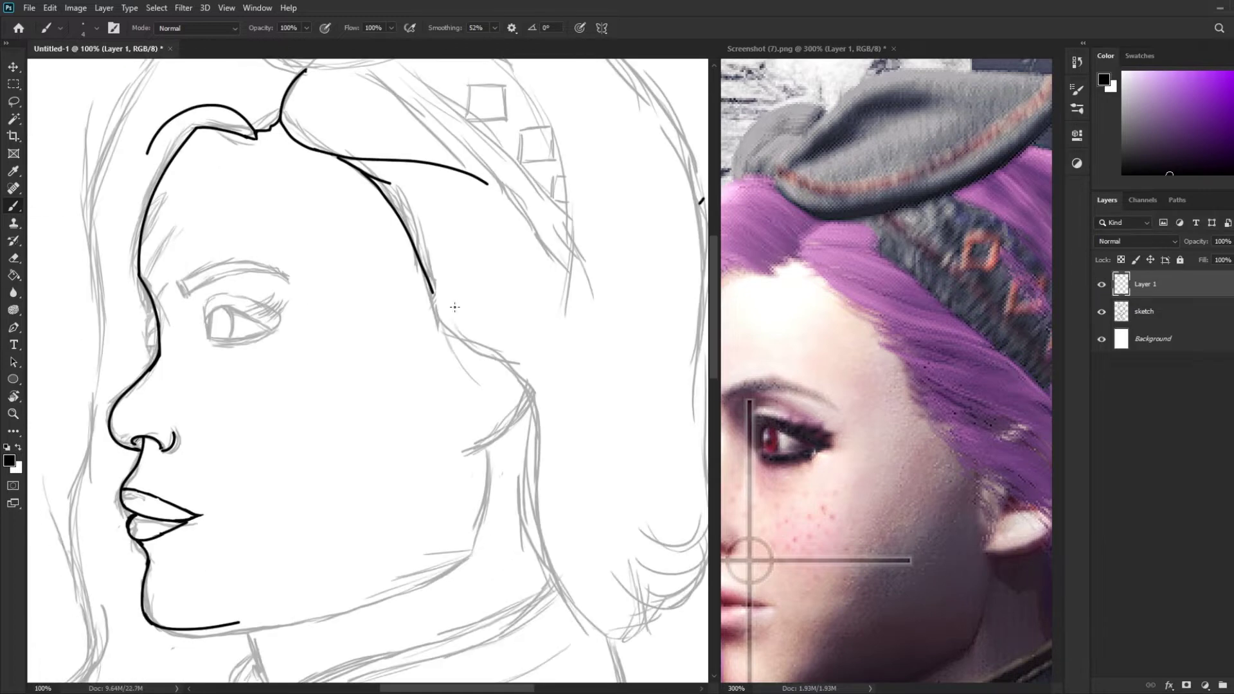
# - Extend the cheek line down its curve and draw the jaw toward the chin
pyautogui.moveTo(439, 310); pyautogui.dragTo(543, 444)
pyautogui.moveTo(465, 452)
pyautogui.mouseDown()
pyautogui.moveTo(504, 435)
pyautogui.moveTo(473, 541)
pyautogui.mouseUp()
pyautogui.moveTo(235, 624); pyautogui.dragTo(264, 617)
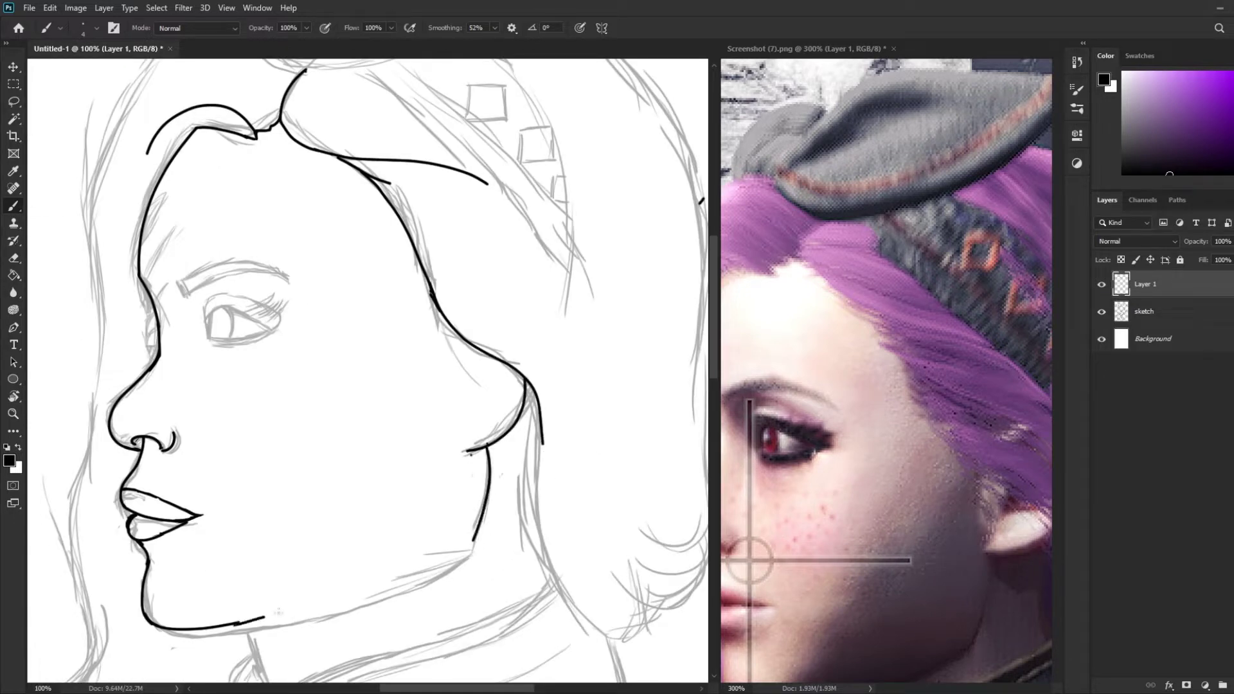
pyautogui.moveTo(474, 540); pyautogui.dragTo(238, 624)
pyautogui.hotkey('ctrl', 'z')
# - Join the lower jaw line to the main contour at the chin, then toggle the sketch layer
pyautogui.hotkey('ctrl', '+')
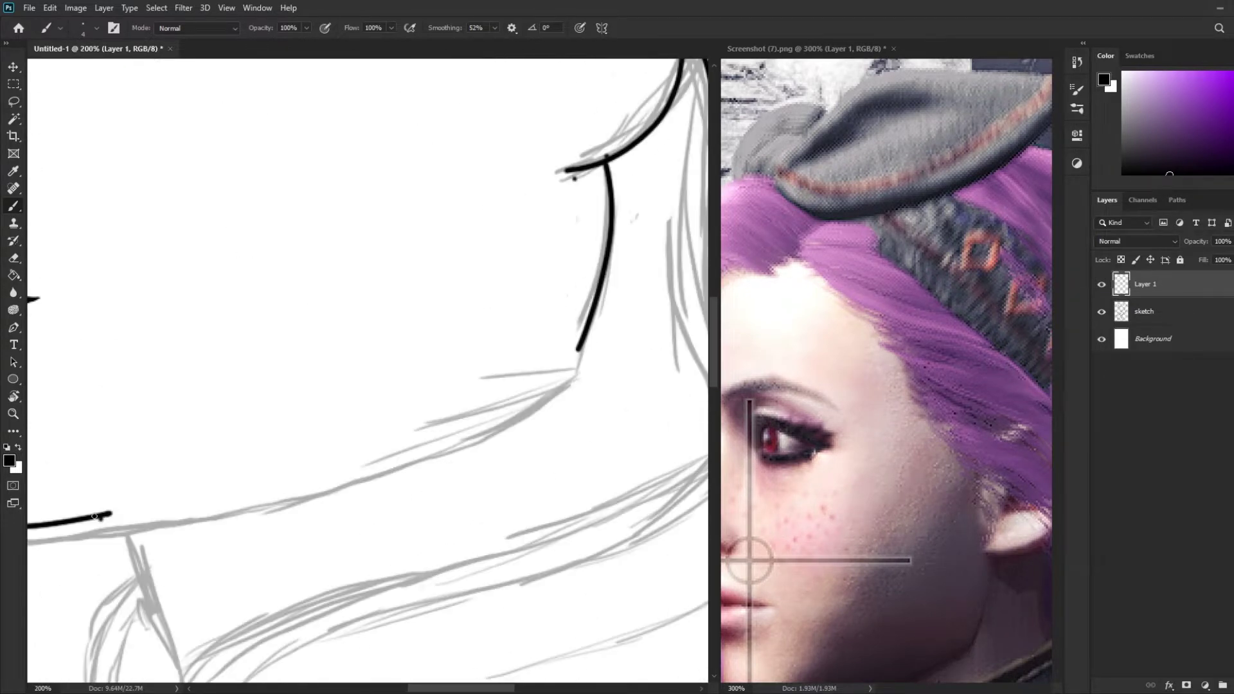
pyautogui.moveTo(99, 517); pyautogui.dragTo(581, 351)
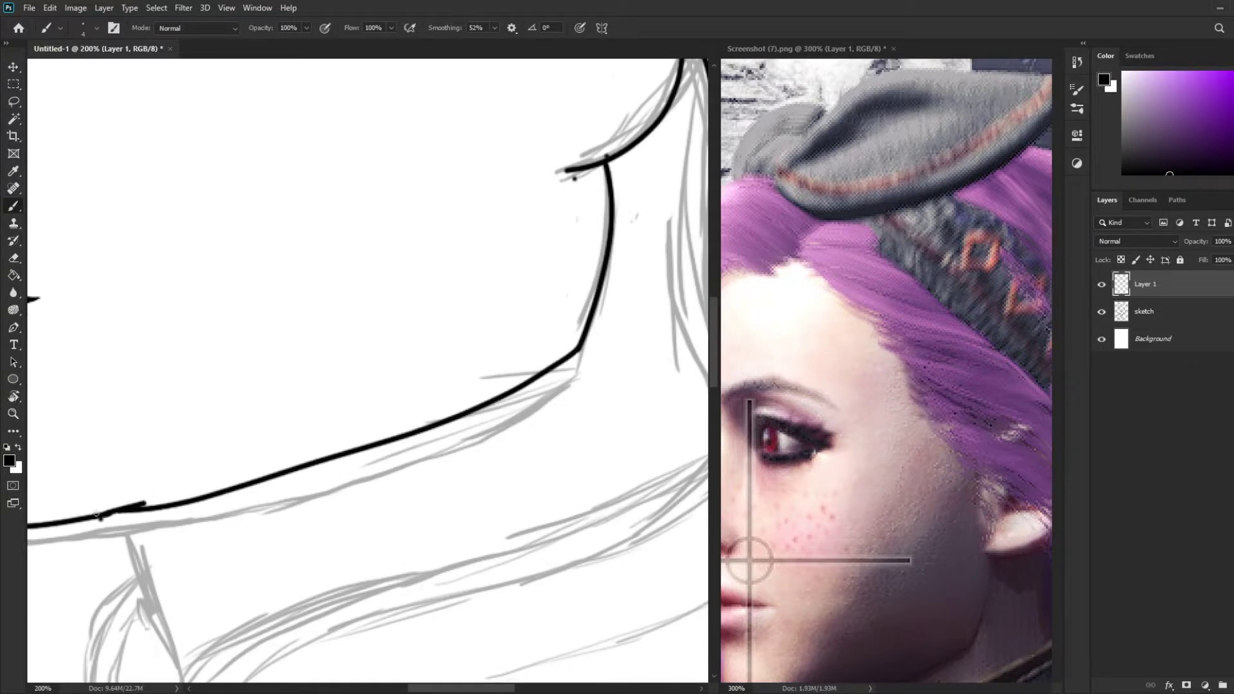
pyautogui.moveTo(99, 516)
pyautogui.mouseDown()
pyautogui.moveTo(309, 458)
pyautogui.moveTo(165, 482)
pyautogui.moveTo(297, 441)
pyautogui.mouseUp()
pyautogui.press('e')
pyautogui.hotkey('ctrl', '-')
pyautogui.hotkey('ctrl', '-')
pyautogui.hotkey('ctrl', '+')
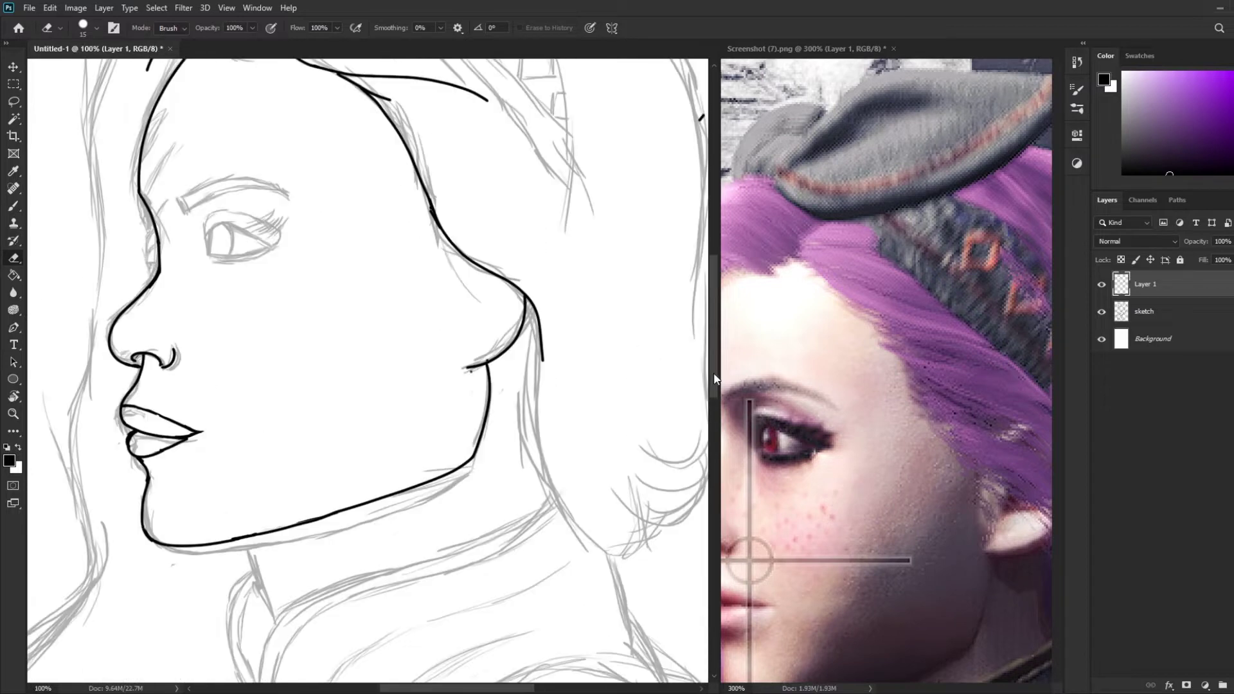
pyautogui.click(1101, 311)
# - Ink the eye: corner, upper lid, lashes, lower lid and a larger iris curve
pyautogui.hotkey('ctrl', '+')
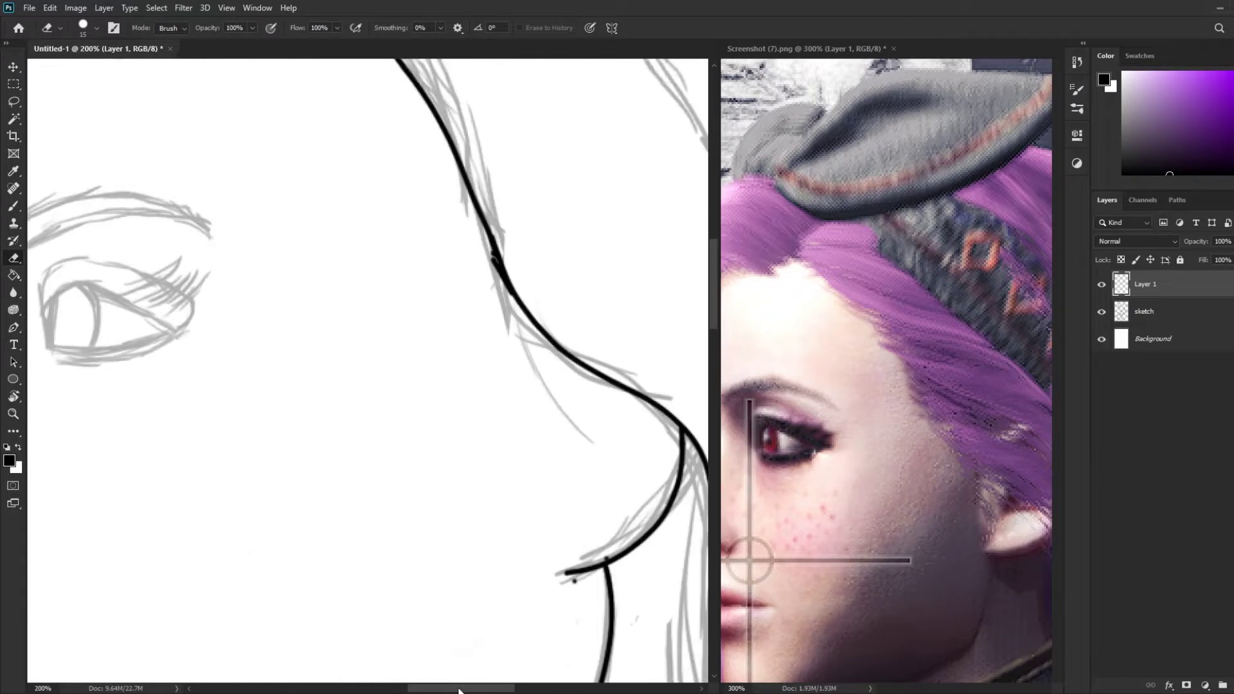
pyautogui.press('b')
pyautogui.hscroll(-5, 388, 289)
pyautogui.moveTo(388, 289); pyautogui.dragTo(371, 346)
pyautogui.moveTo(372, 346)
pyautogui.mouseDown()
pyautogui.moveTo(364, 278)
pyautogui.moveTo(478, 270)
pyautogui.mouseUp()
pyautogui.moveTo(476, 270)
pyautogui.mouseDown()
pyautogui.moveTo(518, 298)
pyautogui.moveTo(528, 278)
pyautogui.mouseUp()
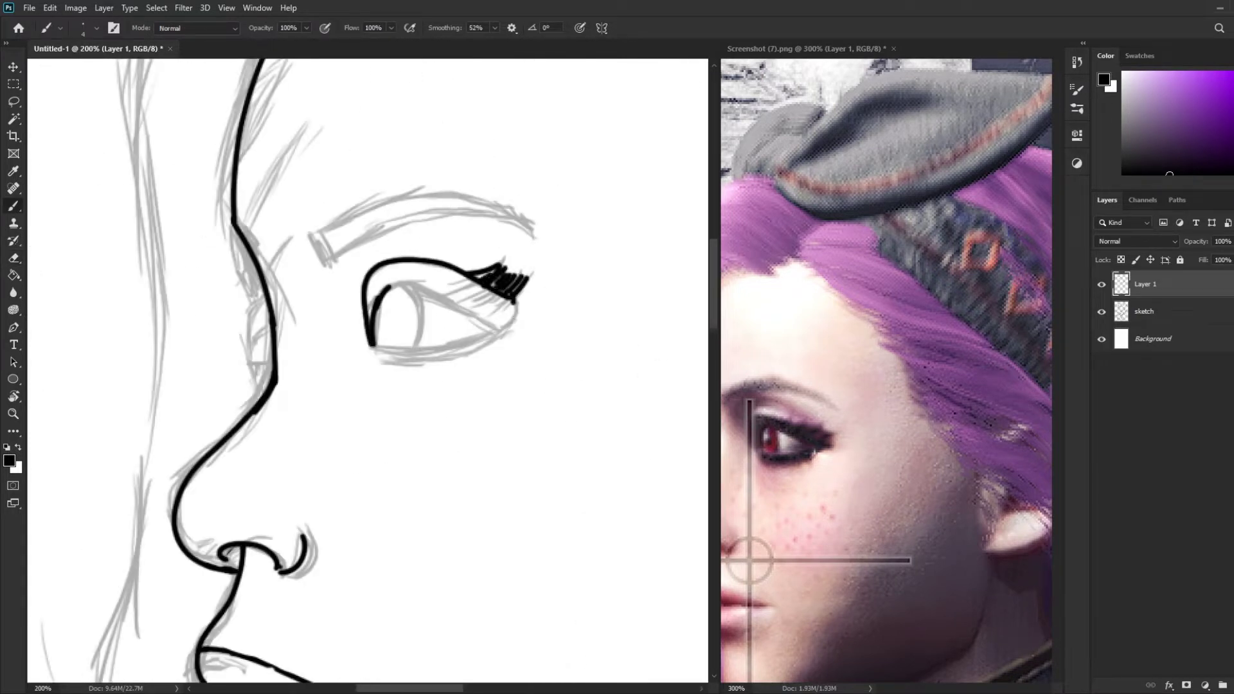
pyautogui.moveTo(371, 347); pyautogui.dragTo(495, 329)
pyautogui.moveTo(385, 286); pyautogui.dragTo(498, 329)
pyautogui.moveTo(411, 288); pyautogui.dragTo(421, 347)
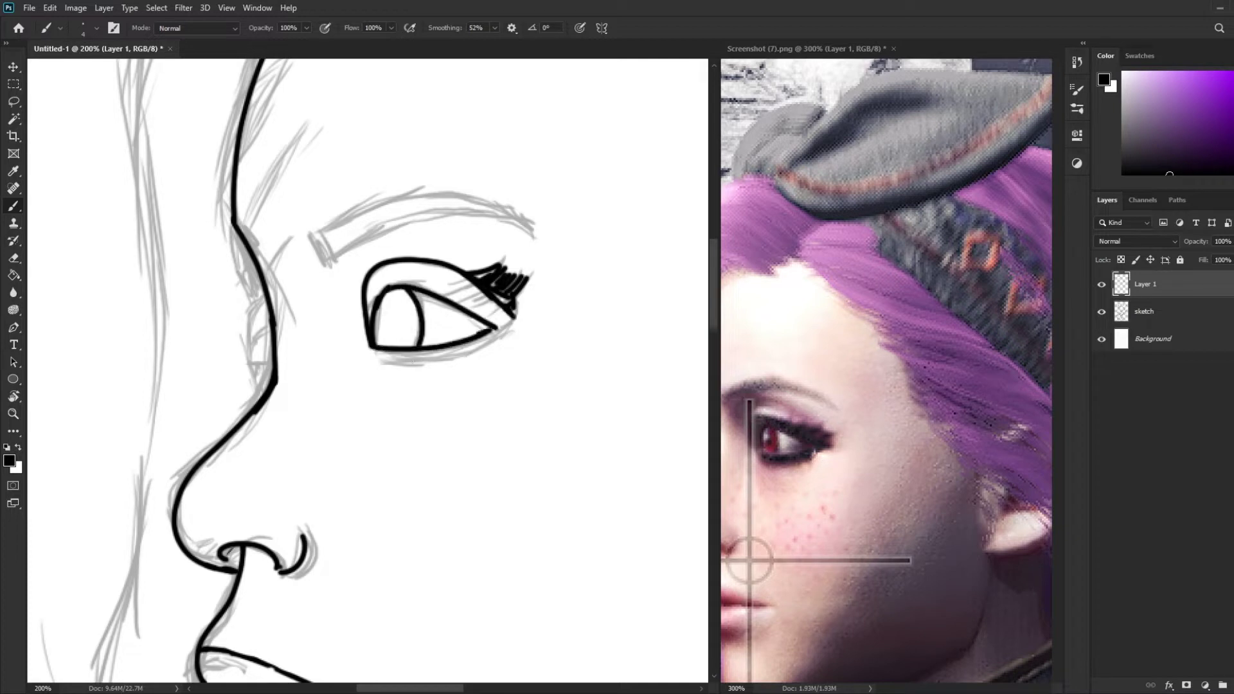
pyautogui.hotkey('ctrl', 'z')
pyautogui.hotkey('ctrl', 'z')
pyautogui.moveTo(390, 291)
pyautogui.mouseDown()
pyautogui.moveTo(382, 325)
pyautogui.moveTo(511, 323)
pyautogui.mouseUp()
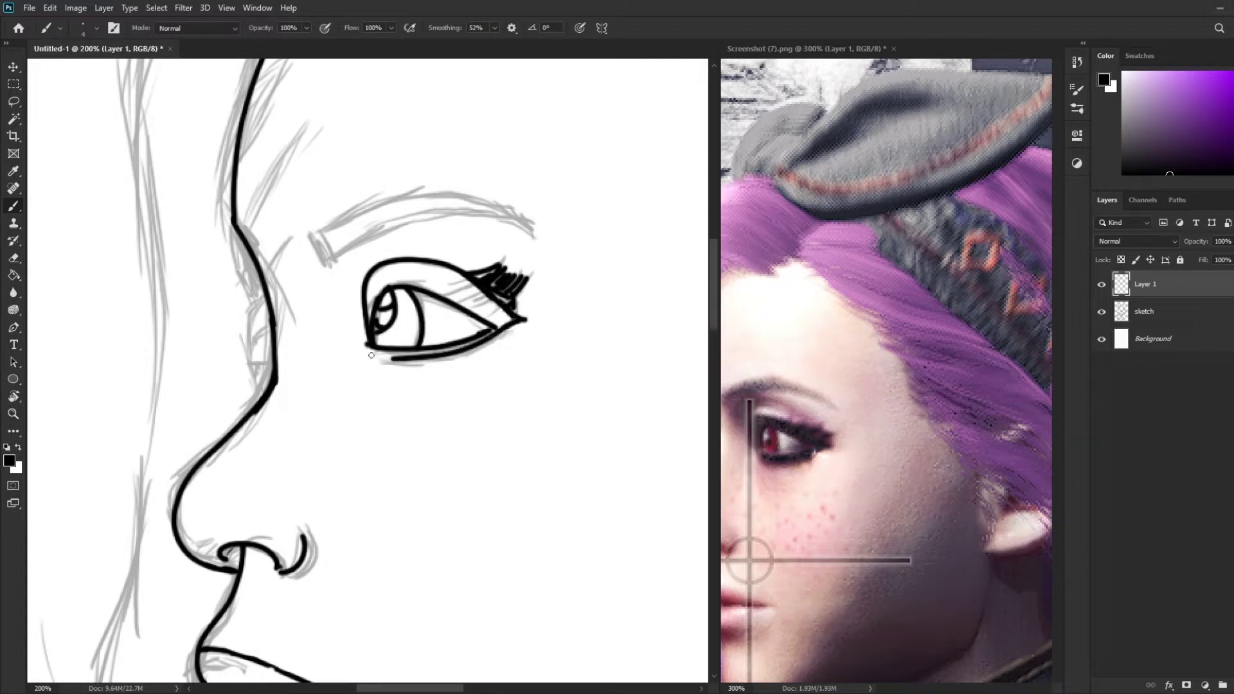
# - Ink the eyebrow outline and an inner line along the brow, erasing the extra stroke
pyautogui.moveTo(314, 231); pyautogui.dragTo(532, 221)
pyautogui.moveTo(310, 233); pyautogui.dragTo(532, 222)
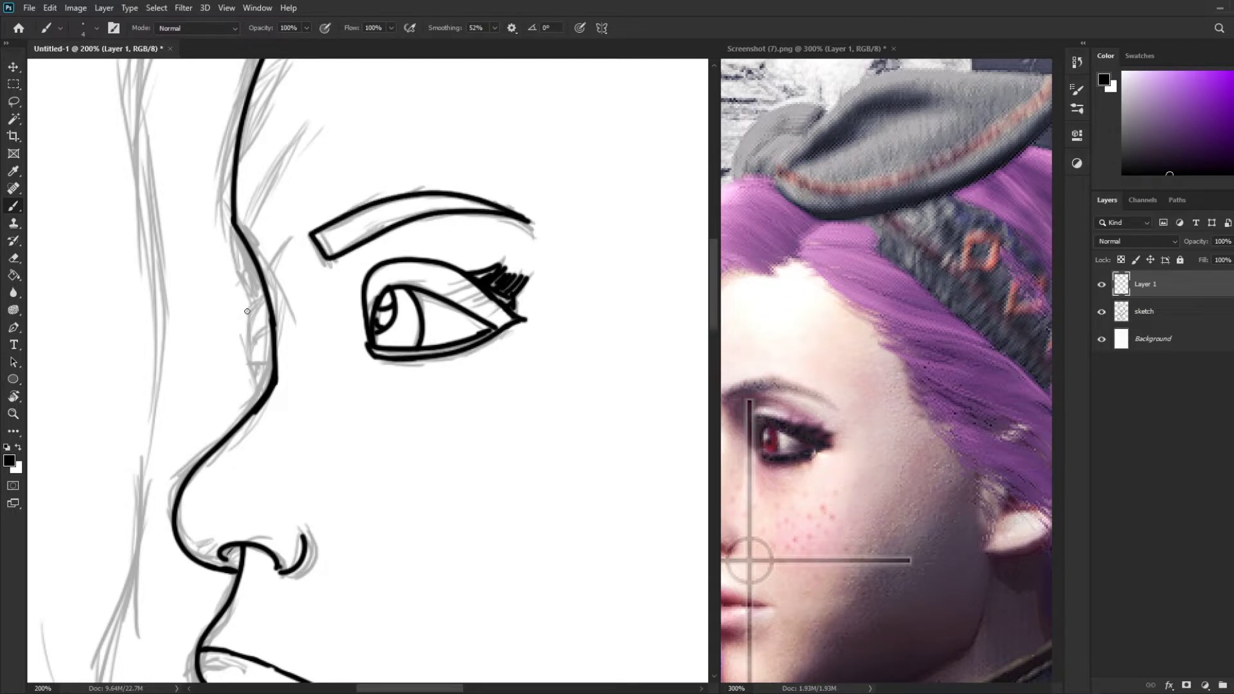
pyautogui.click(561, 490)
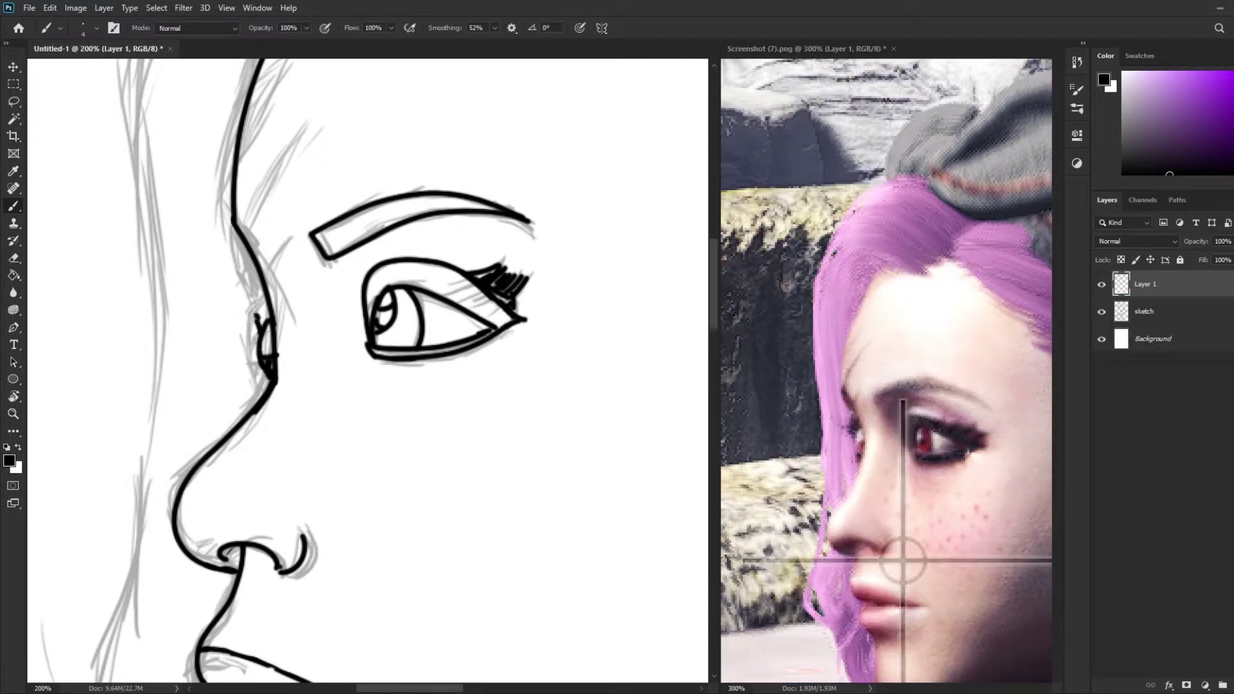
pyautogui.moveTo(232, 229); pyautogui.dragTo(266, 305)
pyautogui.press('e')
pyautogui.moveTo(269, 373); pyautogui.dragTo(236, 264)
pyautogui.press('b')
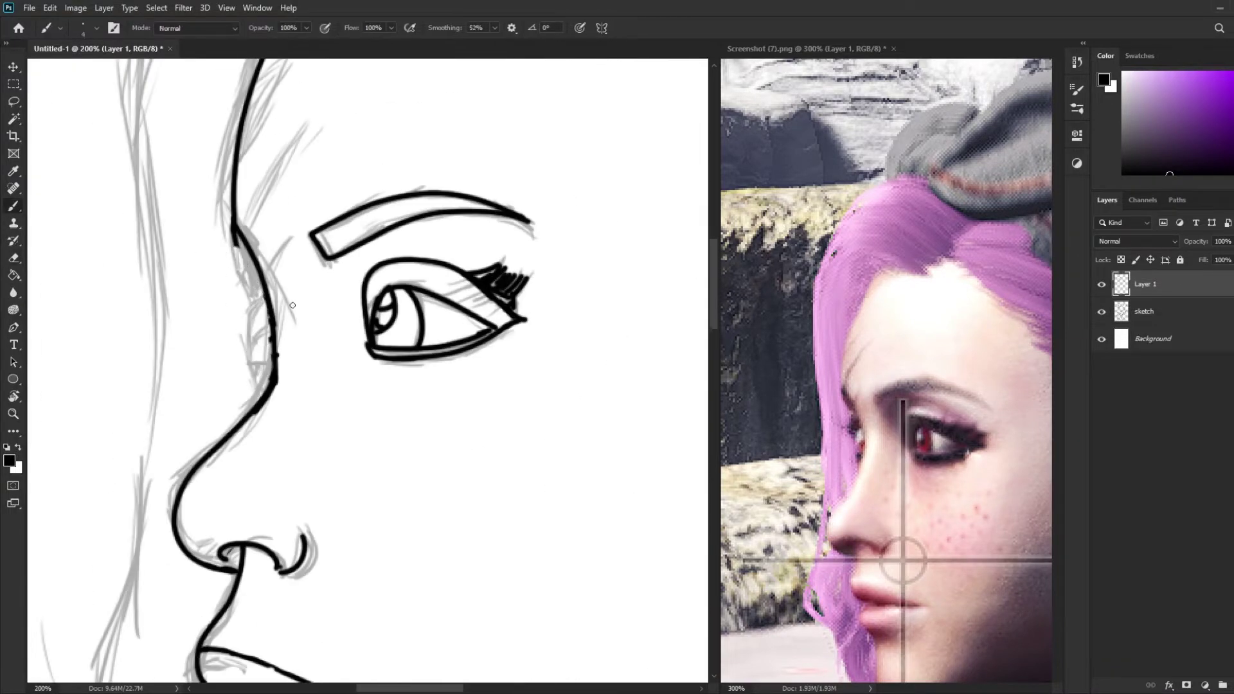
# - Ink the edge running from the brow down the nose bridge
pyautogui.moveTo(259, 358); pyautogui.dragTo(277, 384)
pyautogui.hotkey('ctrl', 'z')
pyautogui.moveTo(253, 330); pyautogui.dragTo(253, 300)
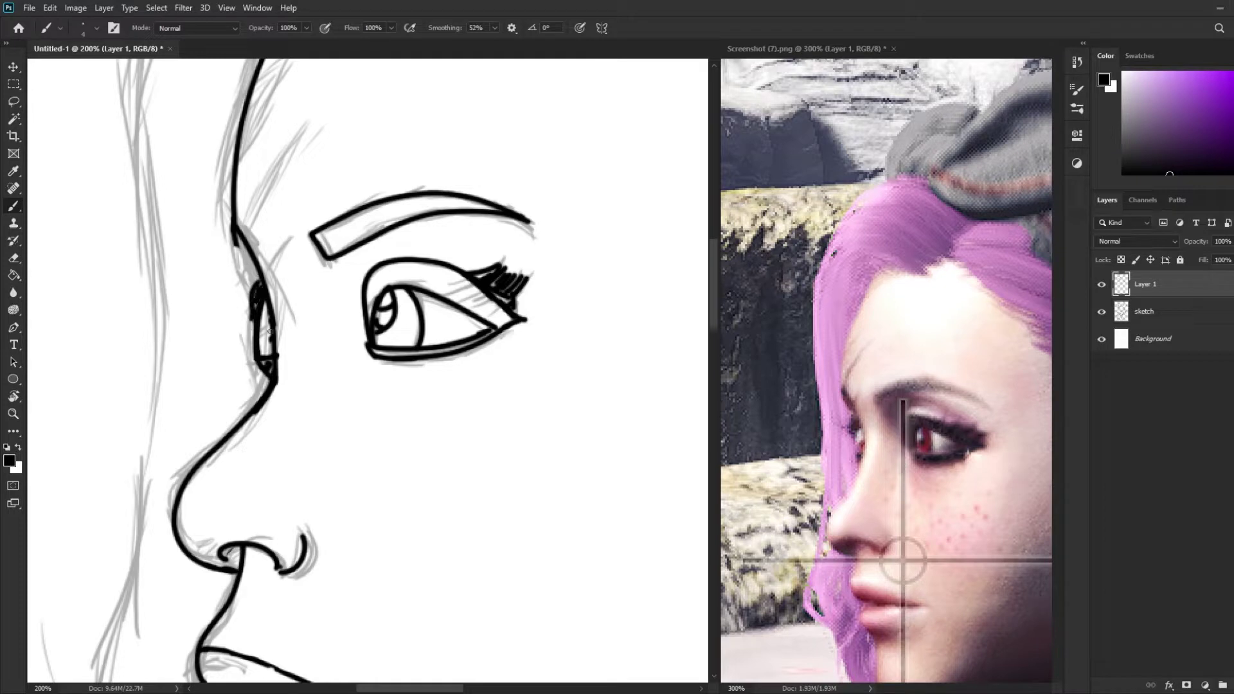
pyautogui.moveTo(234, 232)
pyautogui.mouseDown()
pyautogui.moveTo(262, 300)
pyautogui.moveTo(267, 461)
pyautogui.mouseUp()
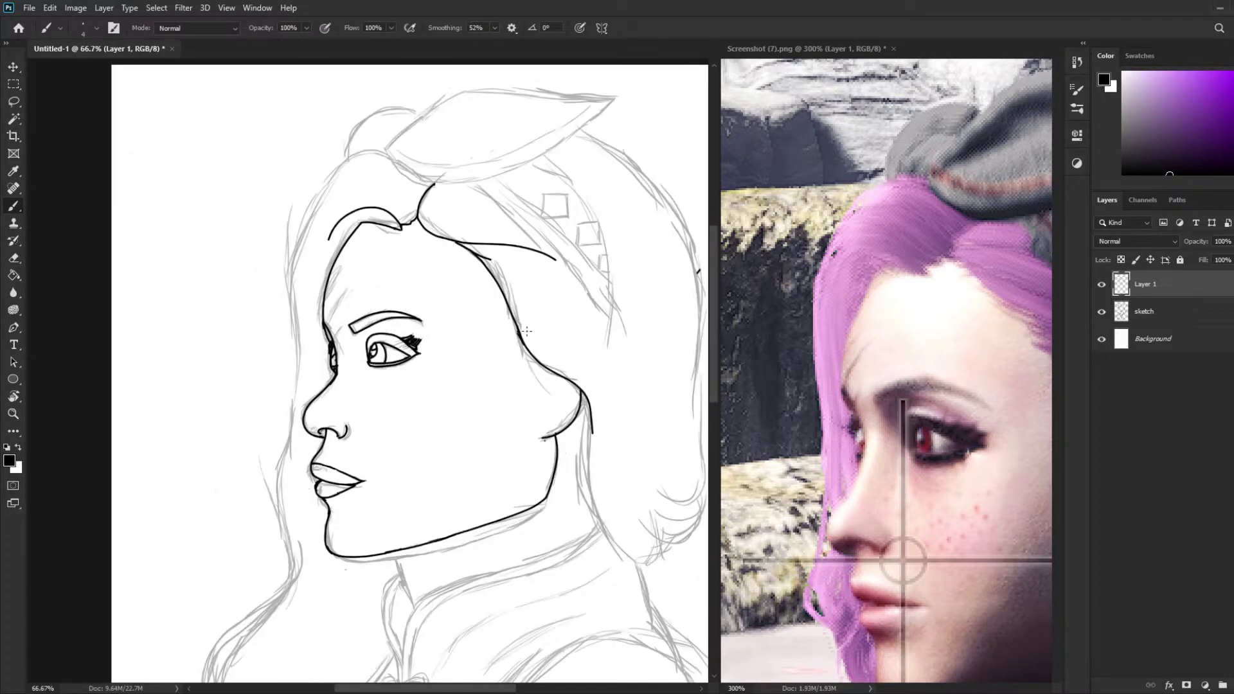
# - Ink the bow's lower and top edges out to its tip
pyautogui.hotkey('ctrl', '-')
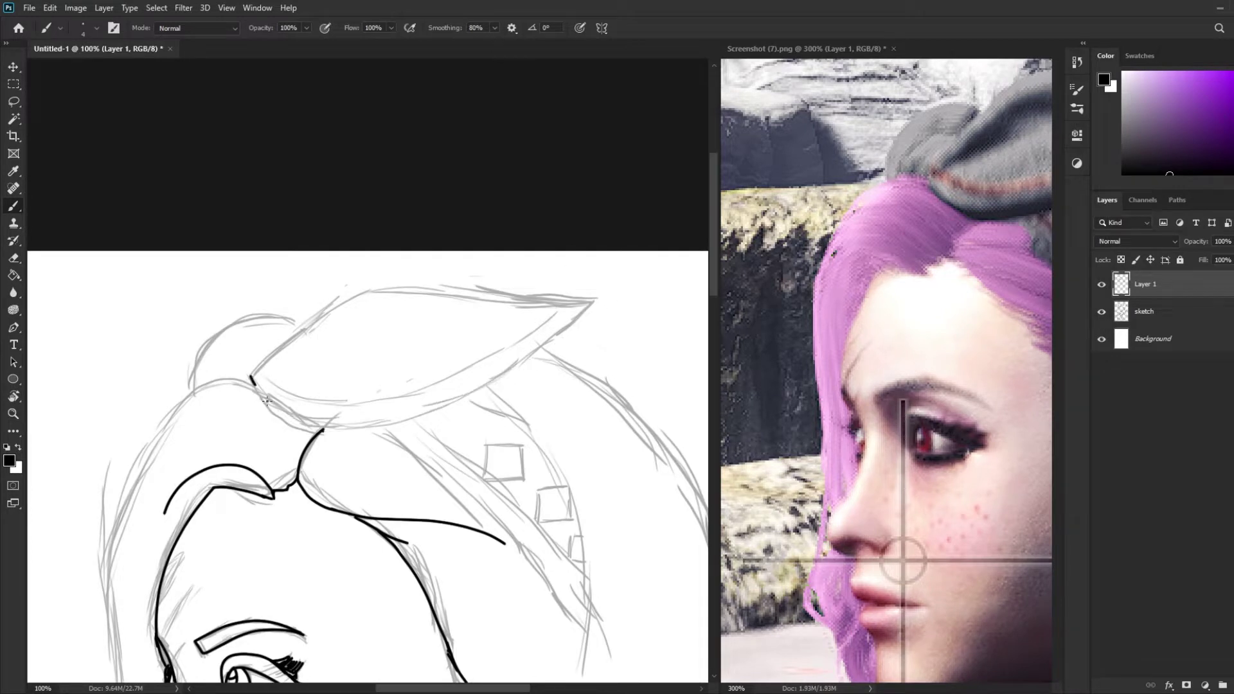
pyautogui.moveTo(248, 376)
pyautogui.mouseDown()
pyautogui.moveTo(308, 417)
pyautogui.moveTo(604, 298)
pyautogui.mouseUp()
pyautogui.moveTo(600, 569); pyautogui.dragTo(571, 569)
pyautogui.moveTo(932, 386); pyautogui.dragTo(771, 386)
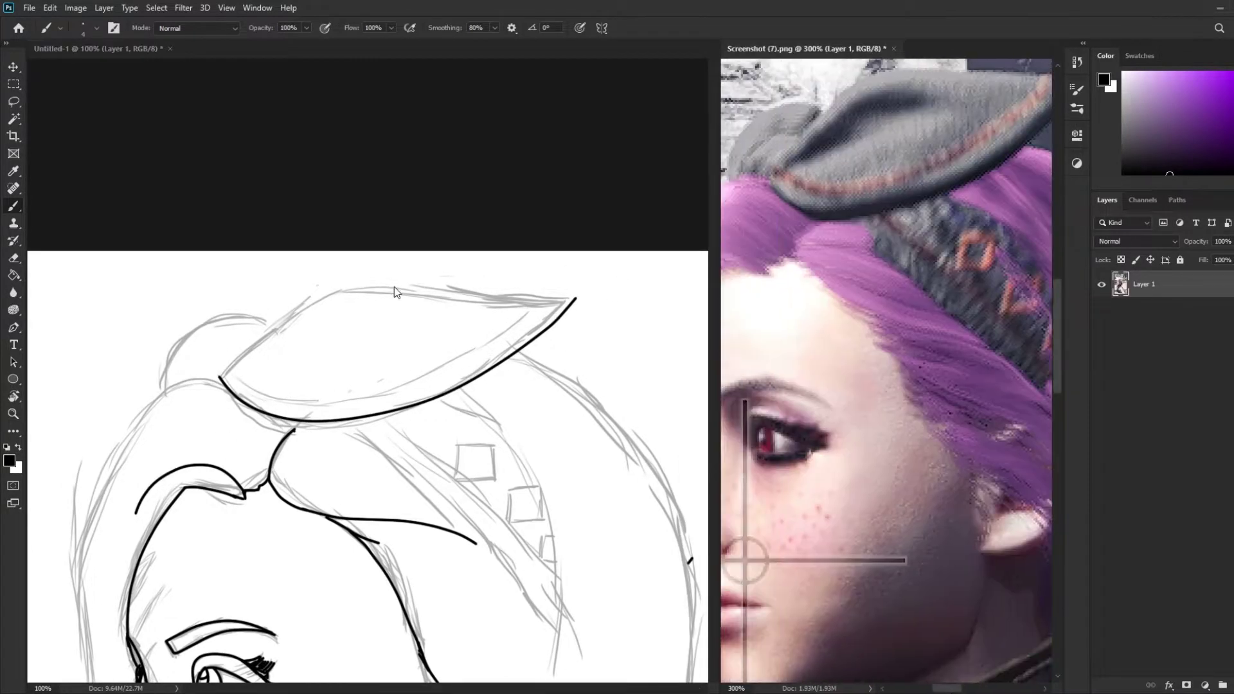
pyautogui.moveTo(248, 414); pyautogui.dragTo(567, 297)
pyautogui.hotkey('ctrl', 'z')
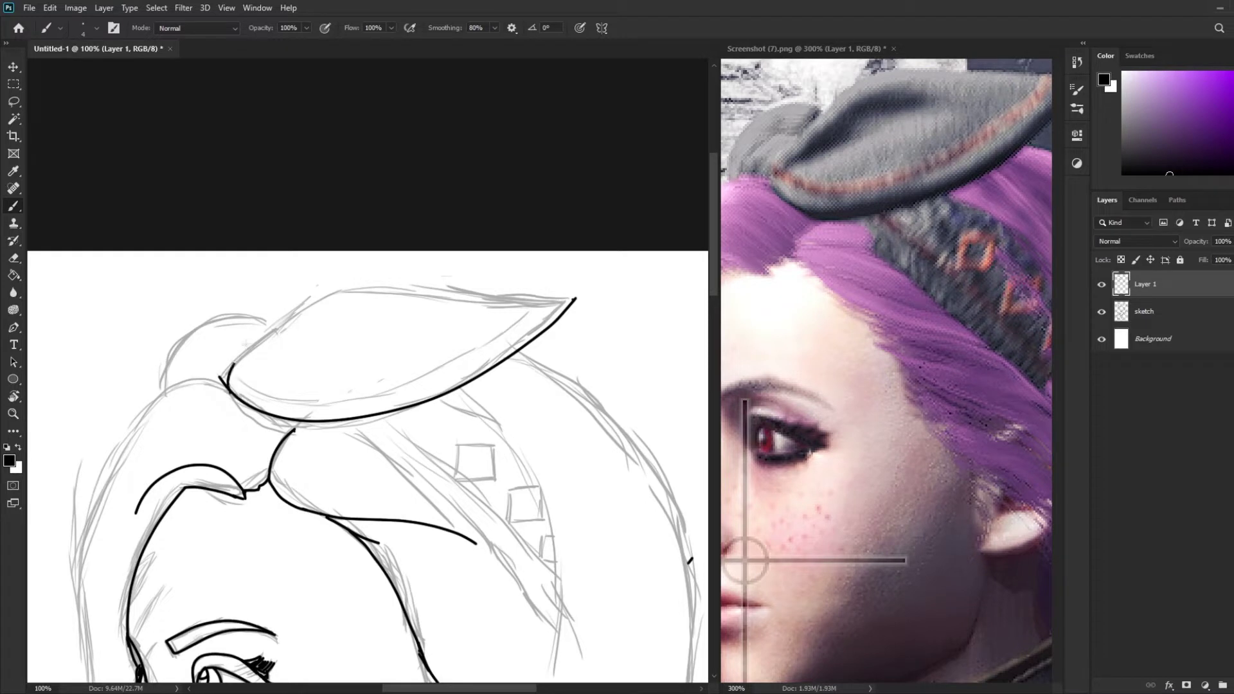
pyautogui.moveTo(233, 393); pyautogui.dragTo(574, 299)
# - Add the bow's inner lines to give its edges a double outline
pyautogui.moveTo(251, 384); pyautogui.dragTo(387, 314)
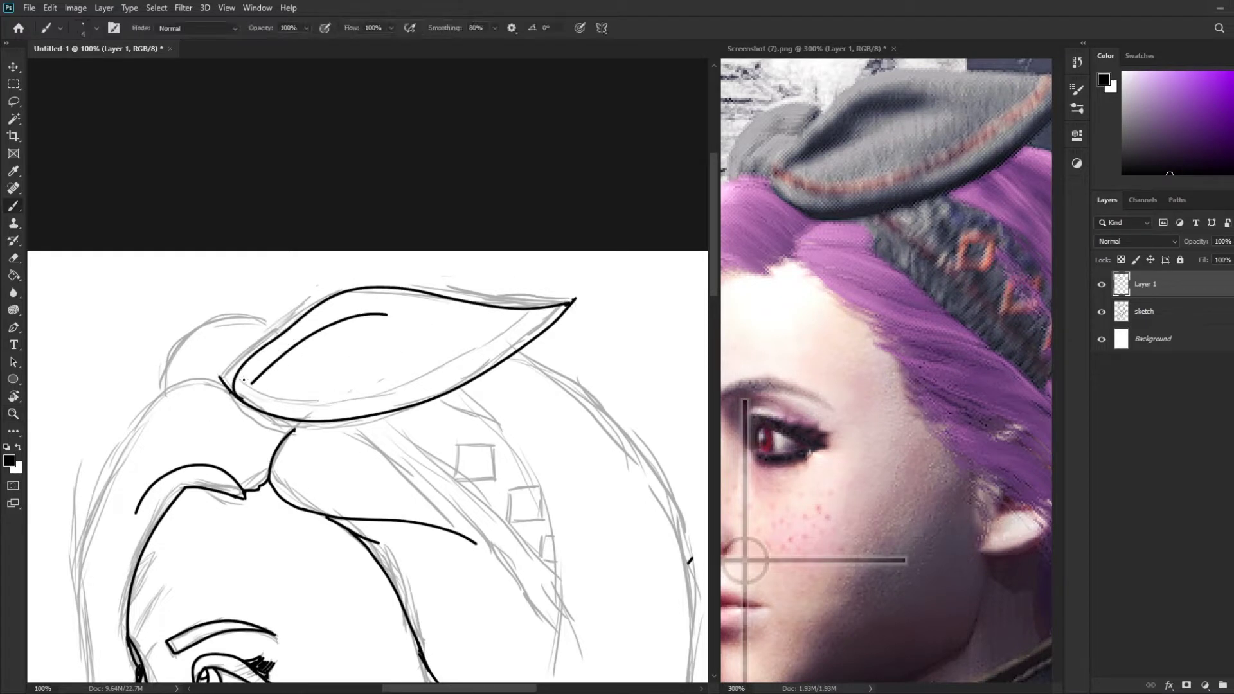
pyautogui.moveTo(391, 392); pyautogui.dragTo(544, 309)
pyautogui.hotkey('ctrl', 'z')
pyautogui.moveTo(241, 387); pyautogui.dragTo(542, 308)
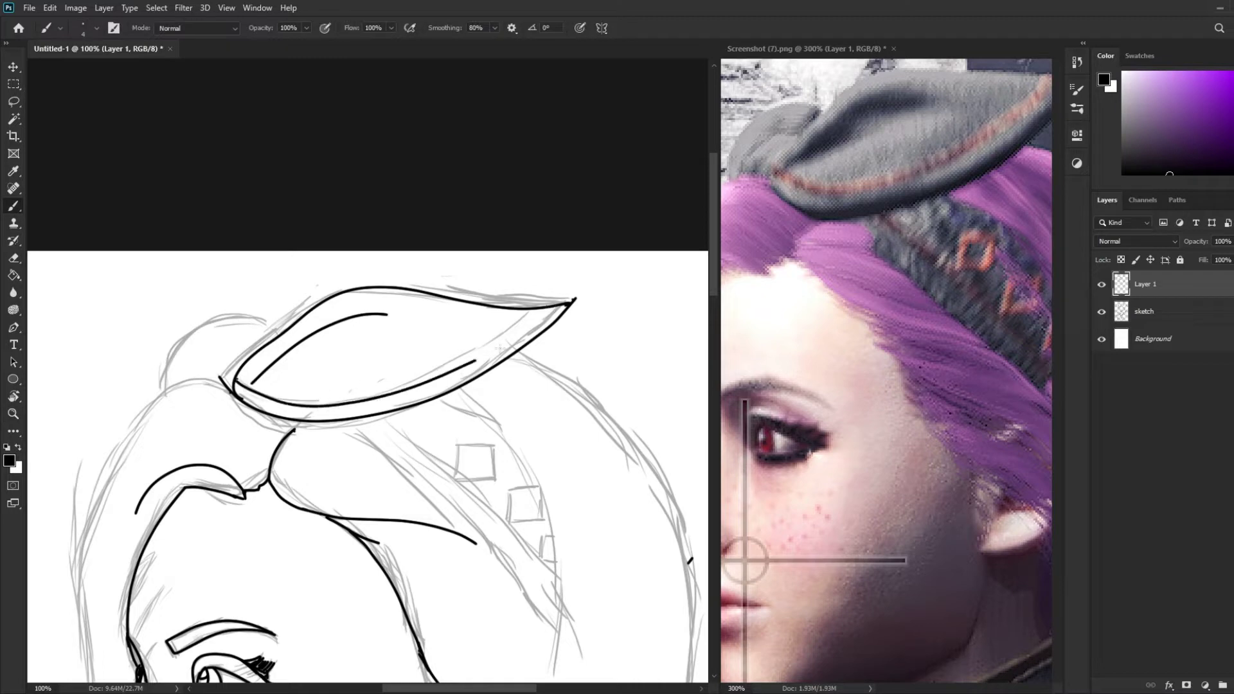
pyautogui.moveTo(296, 397); pyautogui.dragTo(534, 308)
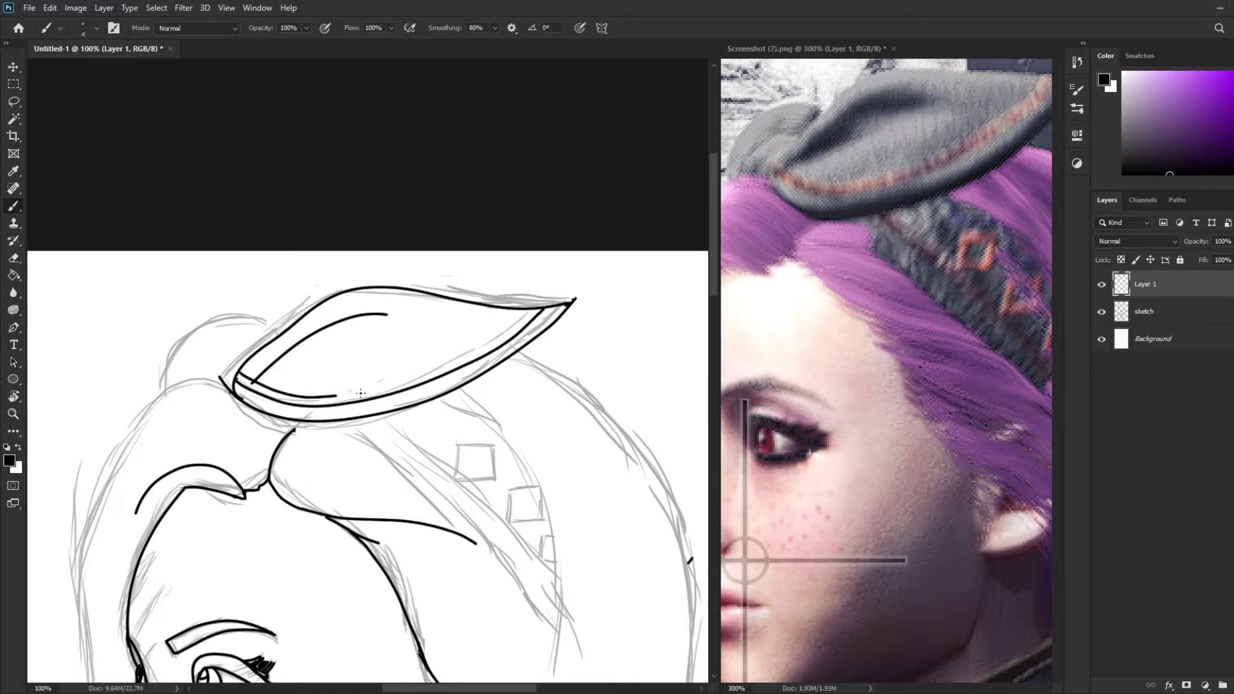
pyautogui.moveTo(216, 322); pyautogui.dragTo(175, 391)
pyautogui.scroll(-2, 222, 380)
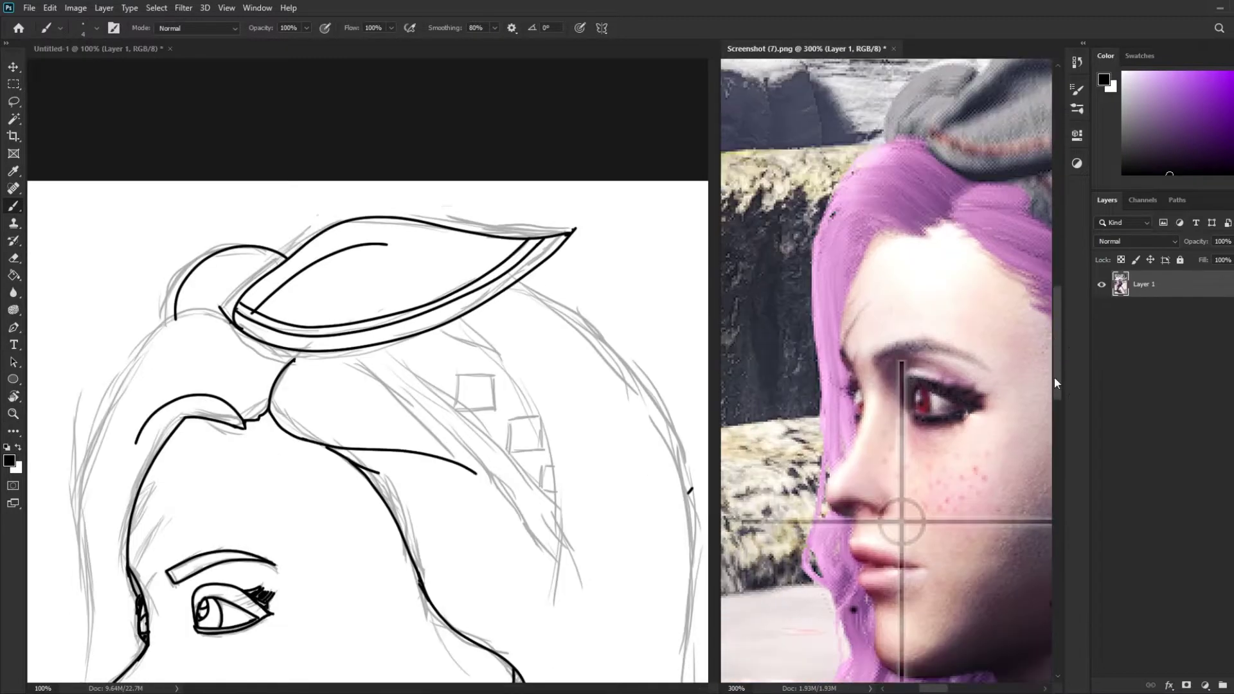
# - Ink the hair lock strokes across the head
pyautogui.press('e')
pyautogui.press('b')
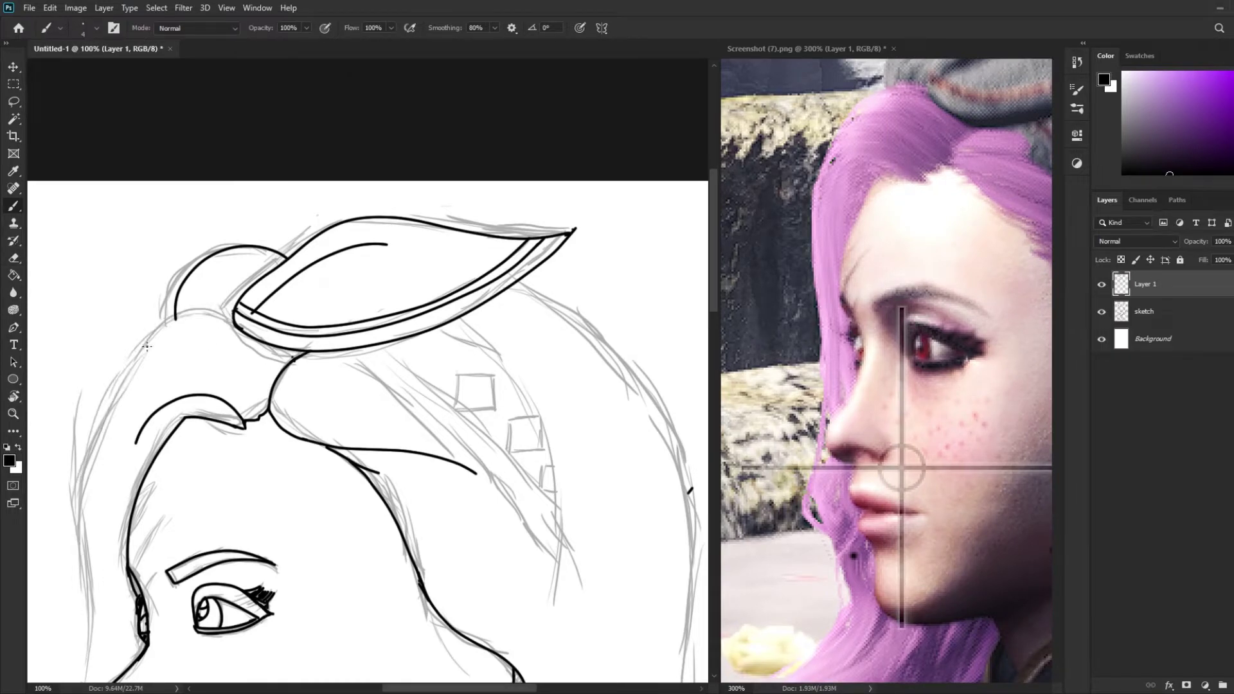
pyautogui.scroll(-10, 233, 308)
pyautogui.moveTo(292, 144); pyautogui.dragTo(251, 514)
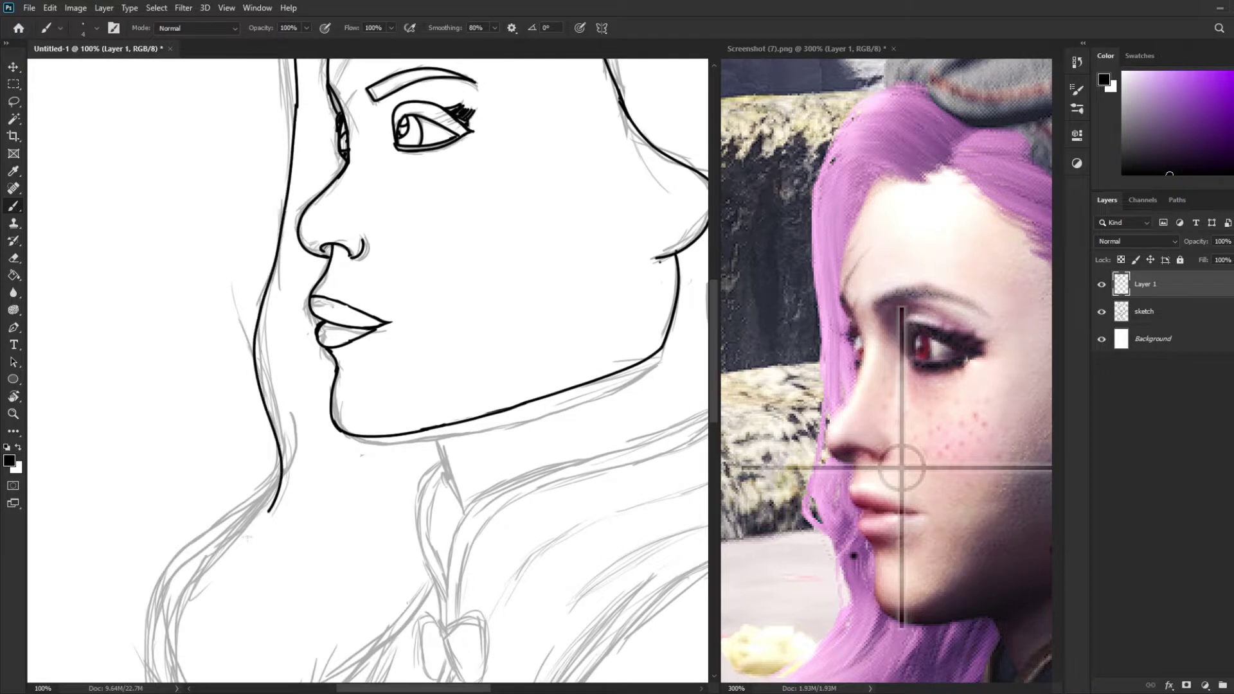
pyautogui.scroll(-4, 251, 514)
pyautogui.moveTo(212, 390); pyautogui.dragTo(178, 505)
pyautogui.scroll(-5, 201, 491)
pyautogui.moveTo(212, 348)
pyautogui.mouseDown()
pyautogui.moveTo(222, 460)
pyautogui.moveTo(443, 155)
pyautogui.mouseUp()
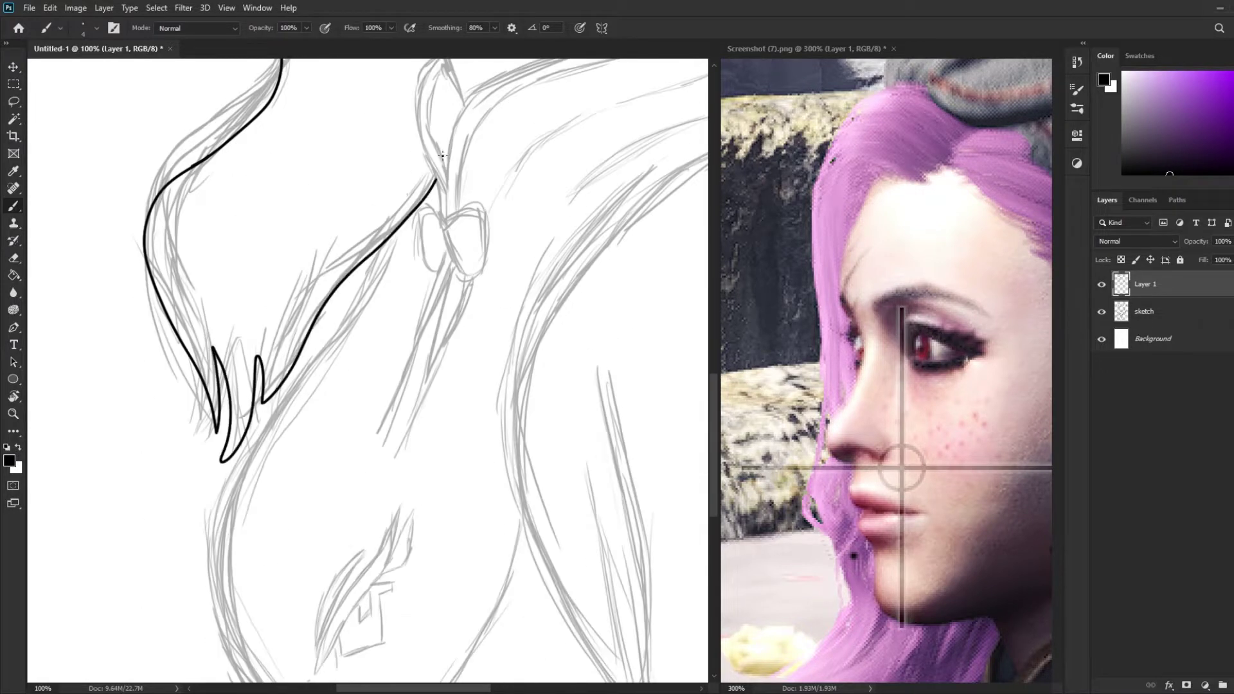
pyautogui.moveTo(712, 421); pyautogui.dragTo(712, 231)
pyautogui.hscroll(5, 385, 385)
pyautogui.moveTo(302, 244); pyautogui.dragTo(401, 522)
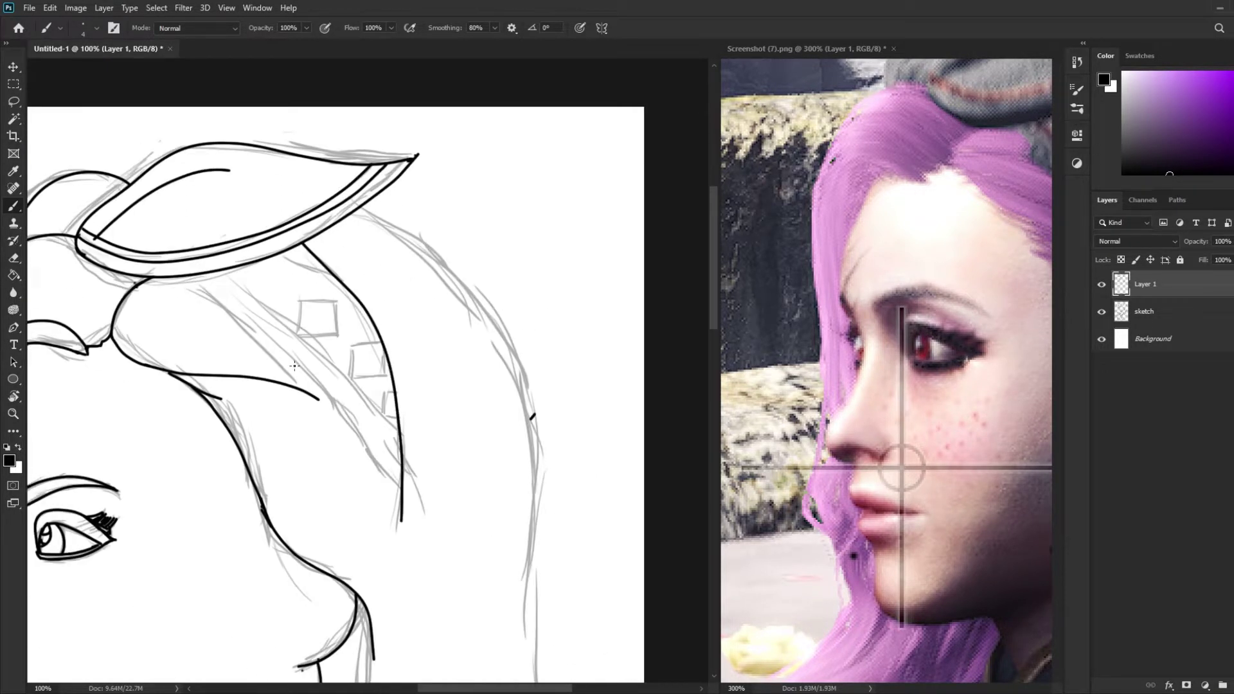
pyautogui.moveTo(188, 274); pyautogui.dragTo(401, 479)
pyautogui.hscroll(5, 887, 372)
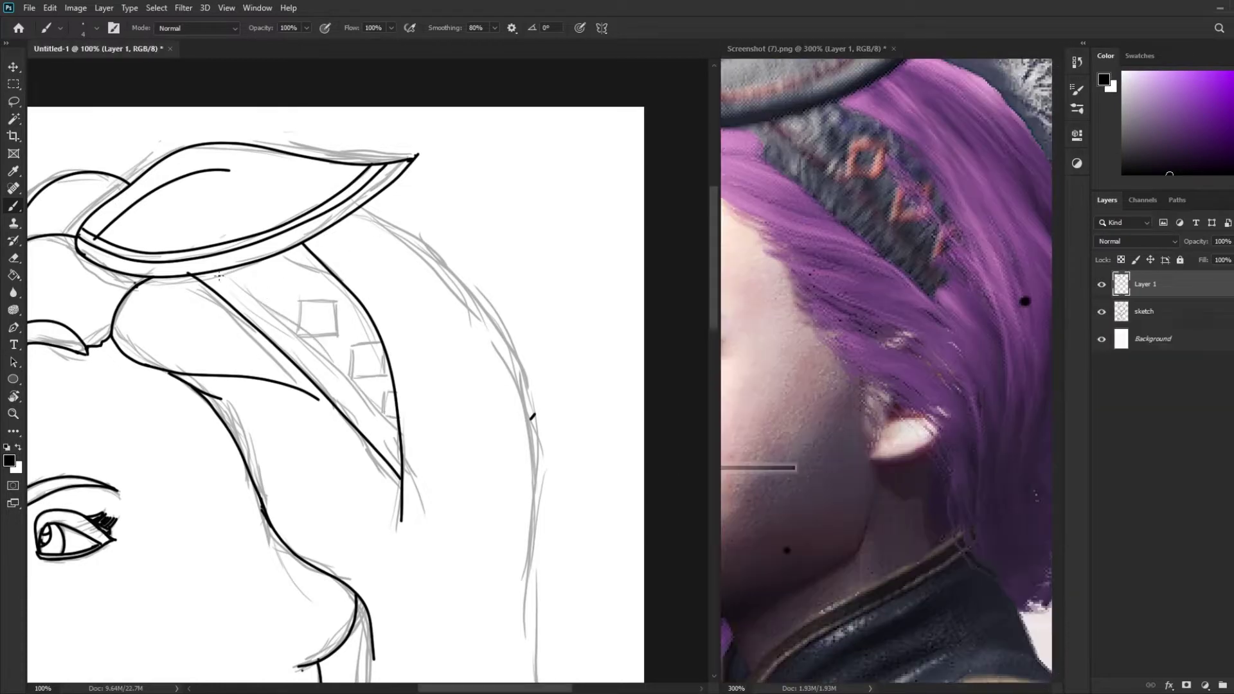
# - Ink the headband's two parallel edges across the hair, erasing stray strokes by the square
pyautogui.press('e')
pyautogui.moveTo(300, 247); pyautogui.dragTo(376, 329)
pyautogui.press('b')
pyautogui.moveTo(257, 260); pyautogui.dragTo(388, 345)
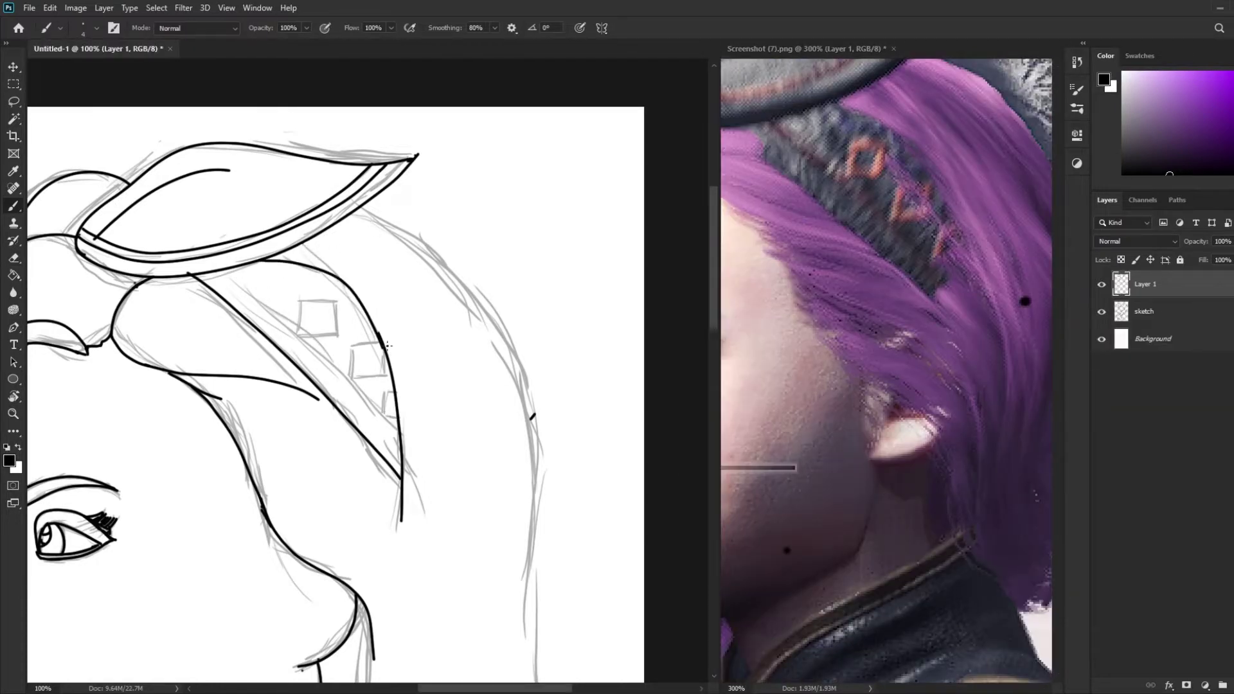
pyautogui.moveTo(216, 271); pyautogui.dragTo(401, 476)
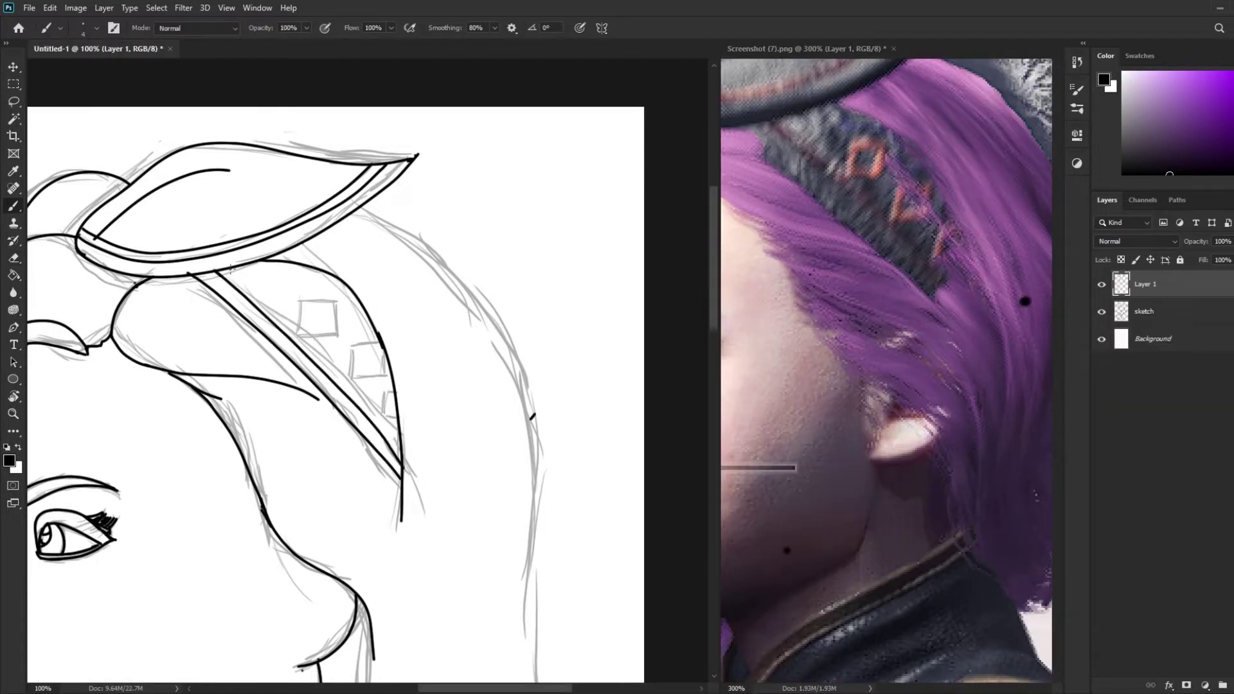
pyautogui.hotkey('ctrl', 'z')
pyautogui.moveTo(297, 331); pyautogui.dragTo(297, 303)
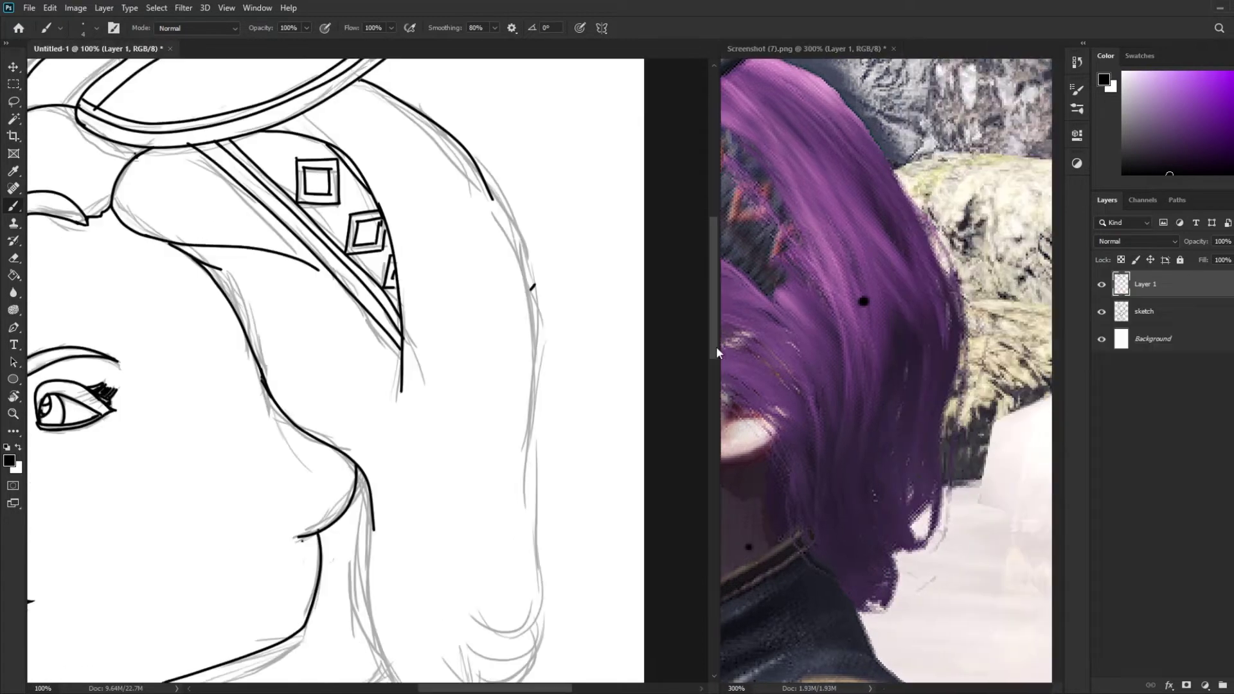
# - Ink the outer hair outline and back strands down past the neck
pyautogui.moveTo(714, 246); pyautogui.dragTo(712, 273)
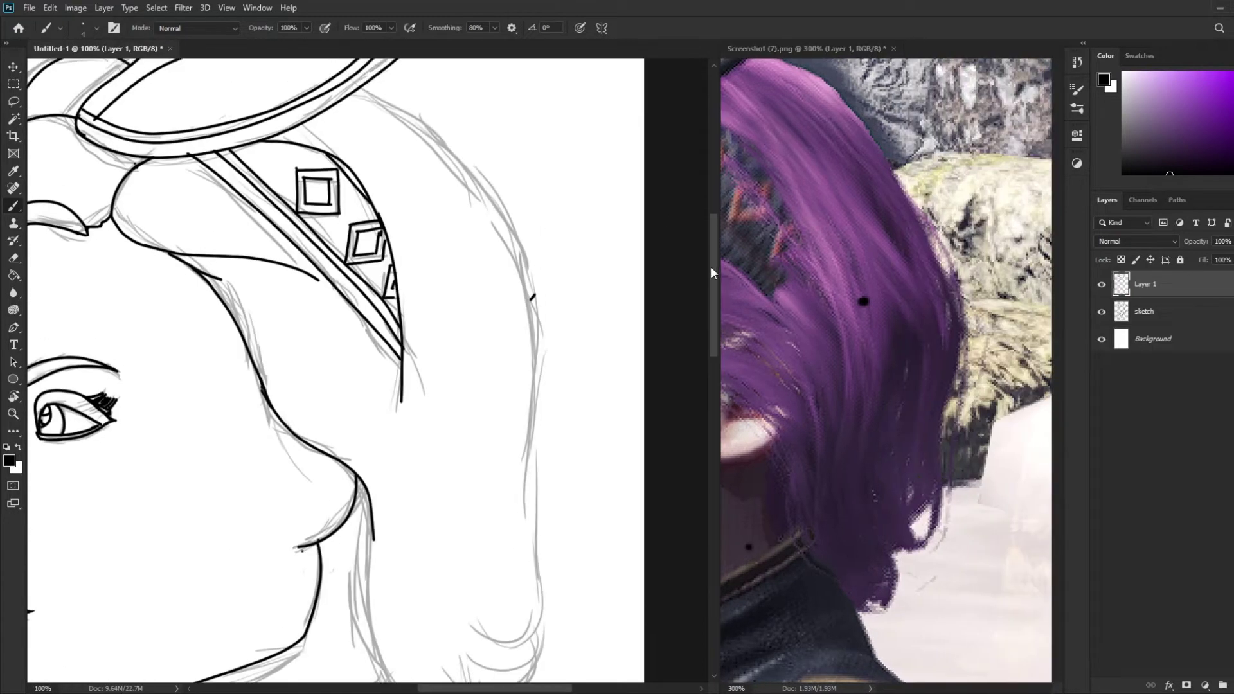
pyautogui.moveTo(716, 392); pyautogui.dragTo(715, 264)
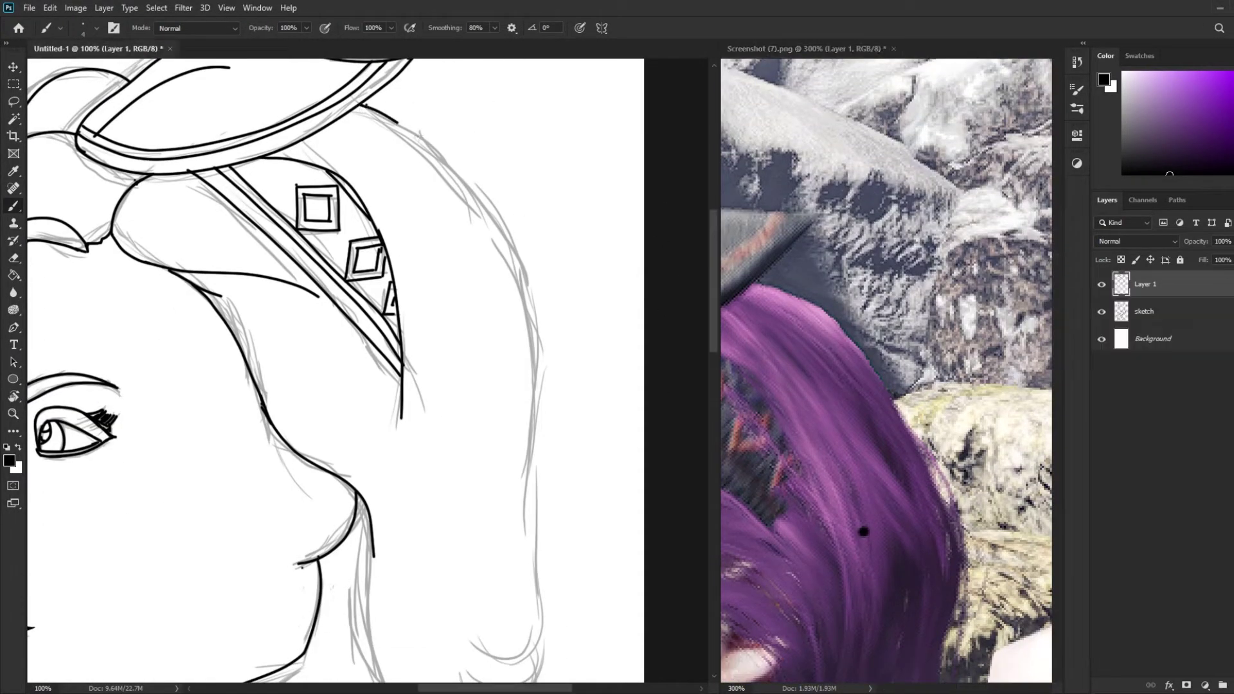
pyautogui.moveTo(360, 102); pyautogui.dragTo(551, 646)
pyautogui.scroll(-5, 620, 494)
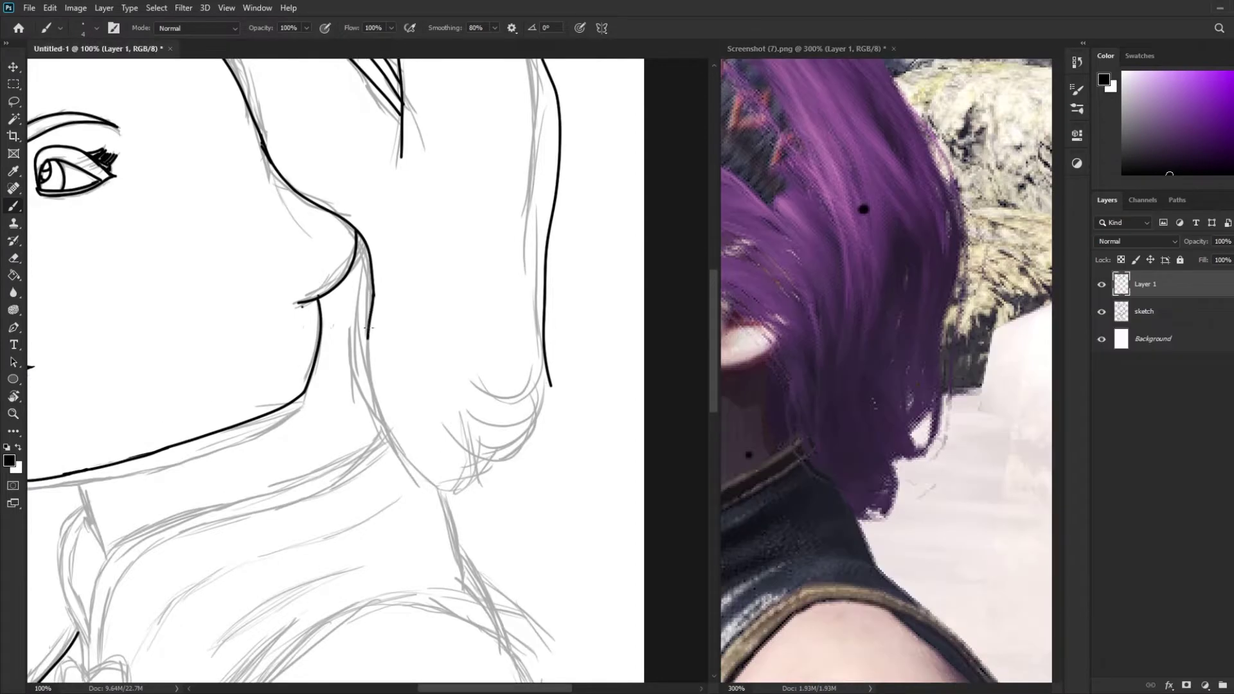
pyautogui.moveTo(370, 328)
pyautogui.mouseDown()
pyautogui.moveTo(466, 514)
pyautogui.moveTo(488, 276)
pyautogui.mouseUp()
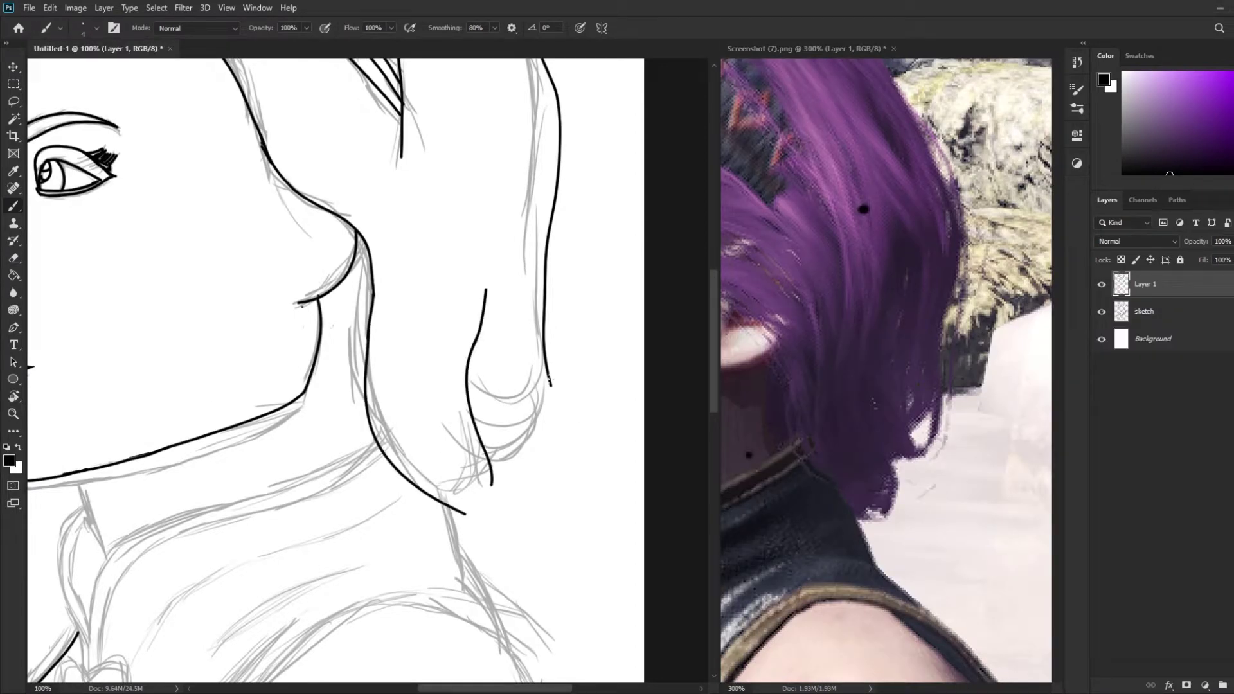
pyautogui.moveTo(550, 382)
pyautogui.mouseDown()
pyautogui.moveTo(522, 455)
pyautogui.moveTo(481, 194)
pyautogui.moveTo(486, 311)
pyautogui.mouseUp()
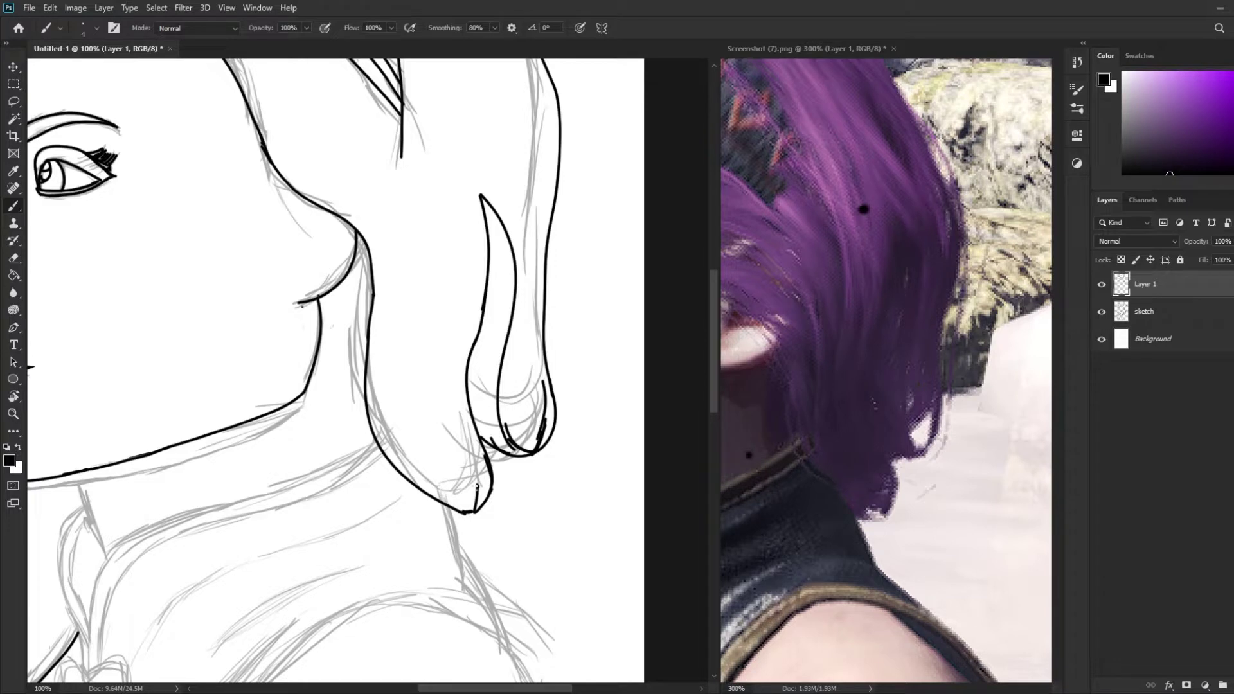
pyautogui.moveTo(450, 427); pyautogui.dragTo(434, 193)
pyautogui.scroll(5, 417, 322)
pyautogui.moveTo(433, 450); pyautogui.dragTo(393, 300)
# - Extend the headband trim lines to the hair edge and zoom out to the whole figure
pyautogui.press('e')
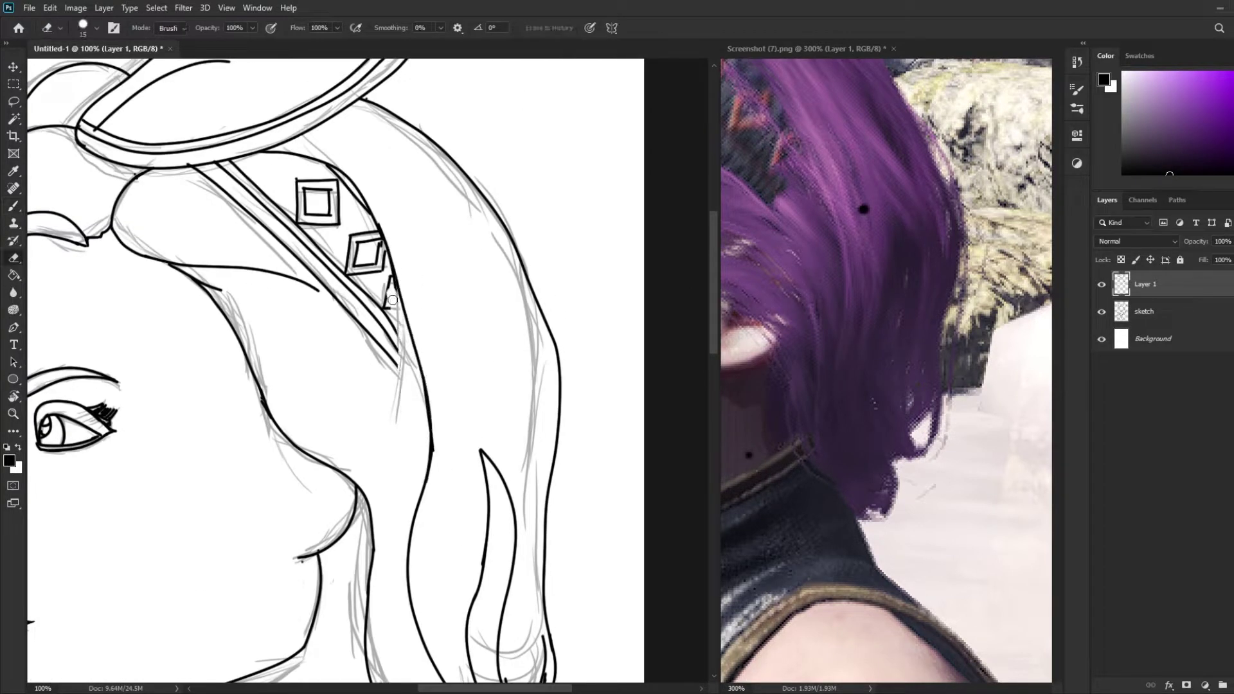
pyautogui.press('b')
pyautogui.moveTo(390, 343)
pyautogui.mouseDown()
pyautogui.moveTo(426, 401)
pyautogui.moveTo(403, 317)
pyautogui.mouseUp()
pyautogui.press('e')
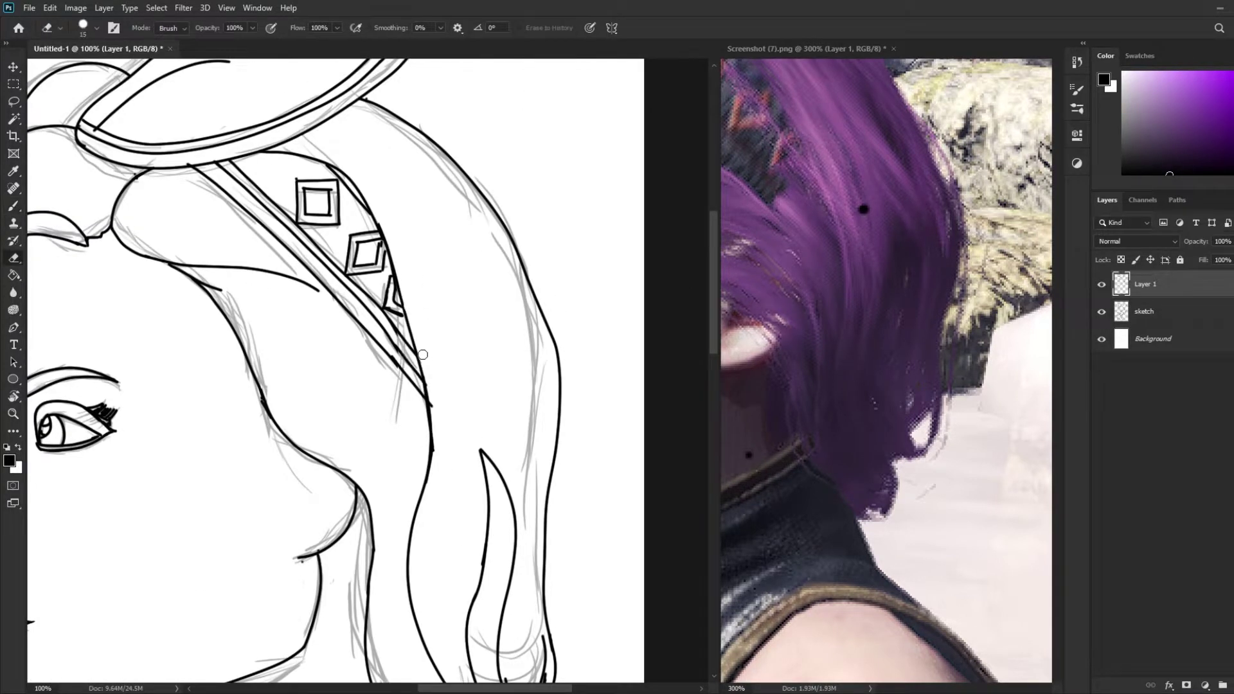
pyautogui.scroll(-5, 680, 307)
pyautogui.hotkey('ctrl', '-')
pyautogui.hotkey('ctrl', '-')
# - Hide the sketch, close the chin-line gap, and ink the collar line below the chin
pyautogui.click(1102, 312)
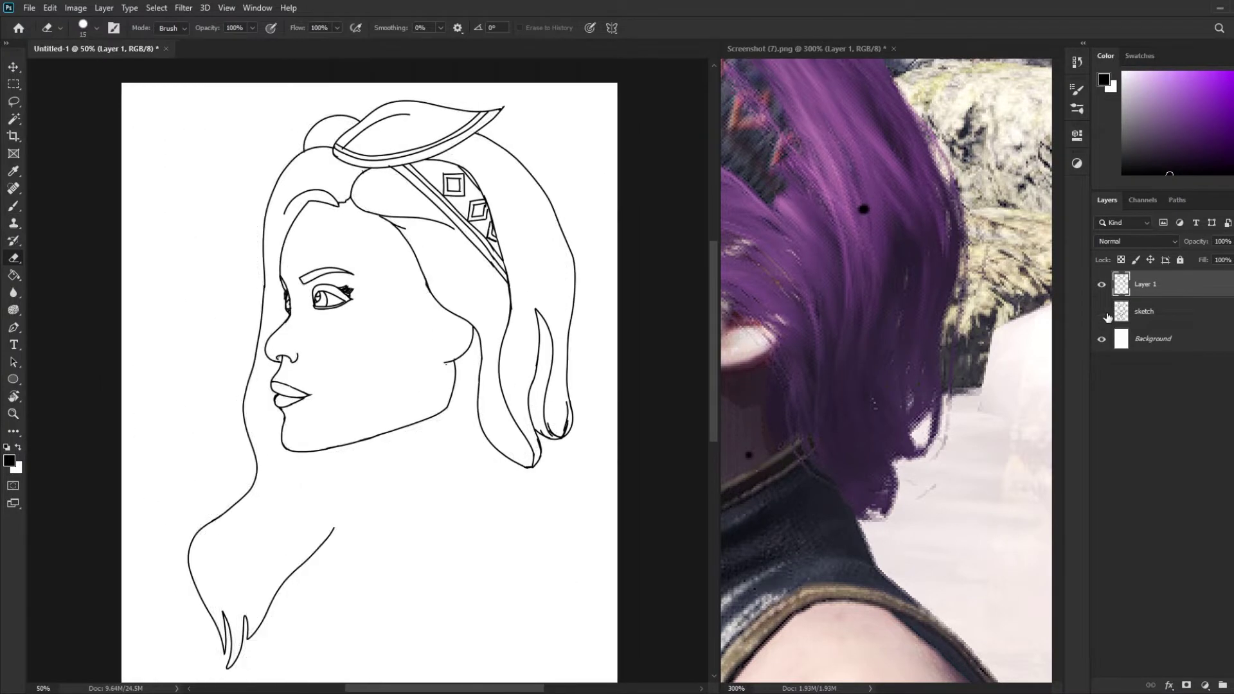
pyautogui.hotkey('ctrl', '+')
pyautogui.hotkey('ctrl', '+')
pyautogui.scroll(-5, 715, 301)
pyautogui.click(300, 251)
pyautogui.press('b')
pyautogui.moveTo(299, 252)
pyautogui.mouseDown()
pyautogui.moveTo(324, 327)
pyautogui.moveTo(310, 452)
pyautogui.moveTo(600, 227)
pyautogui.mouseUp()
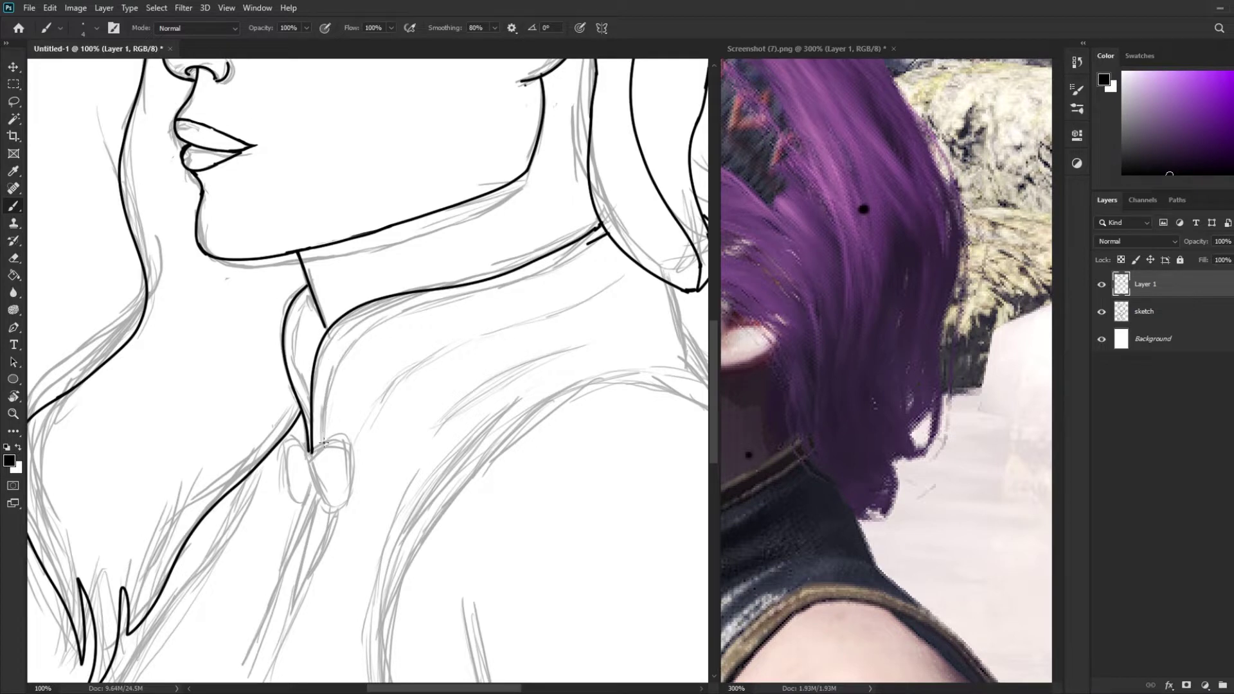
# - Ink the second collar trim line and outline the bow knot's right and outer edges
pyautogui.moveTo(325, 453); pyautogui.dragTo(608, 235)
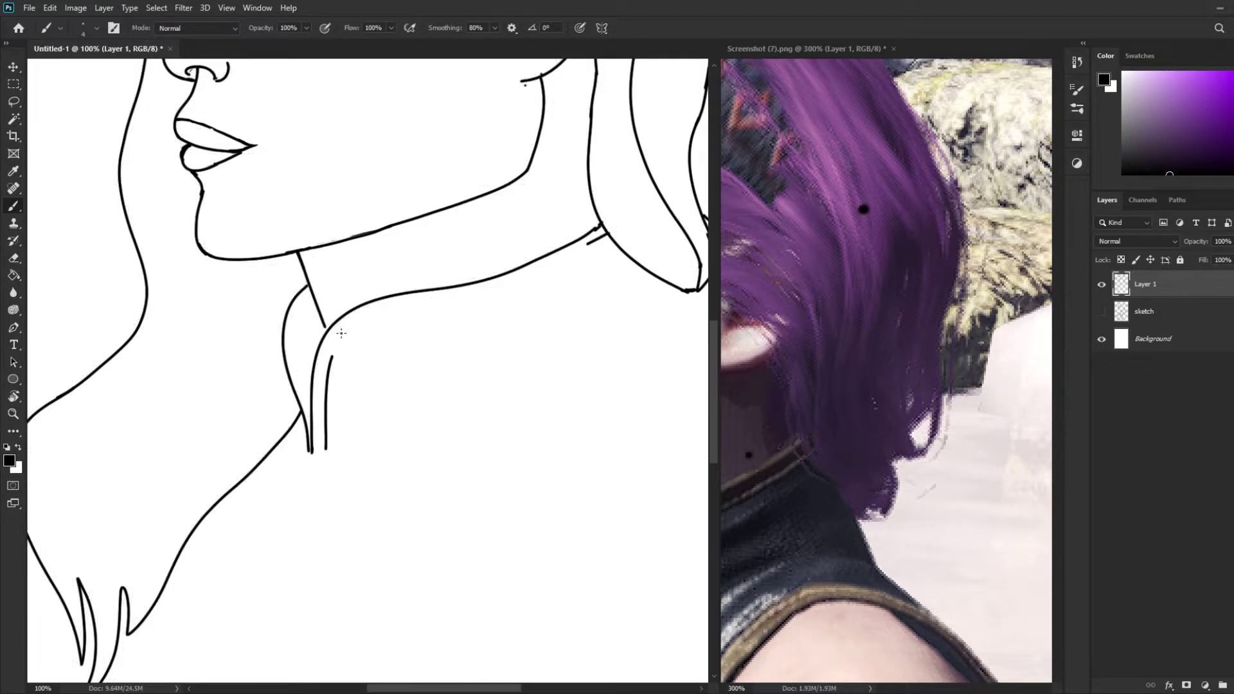
pyautogui.scroll(-3, 997, 340)
pyautogui.scroll(5, 900, 385)
pyautogui.click(397, 338)
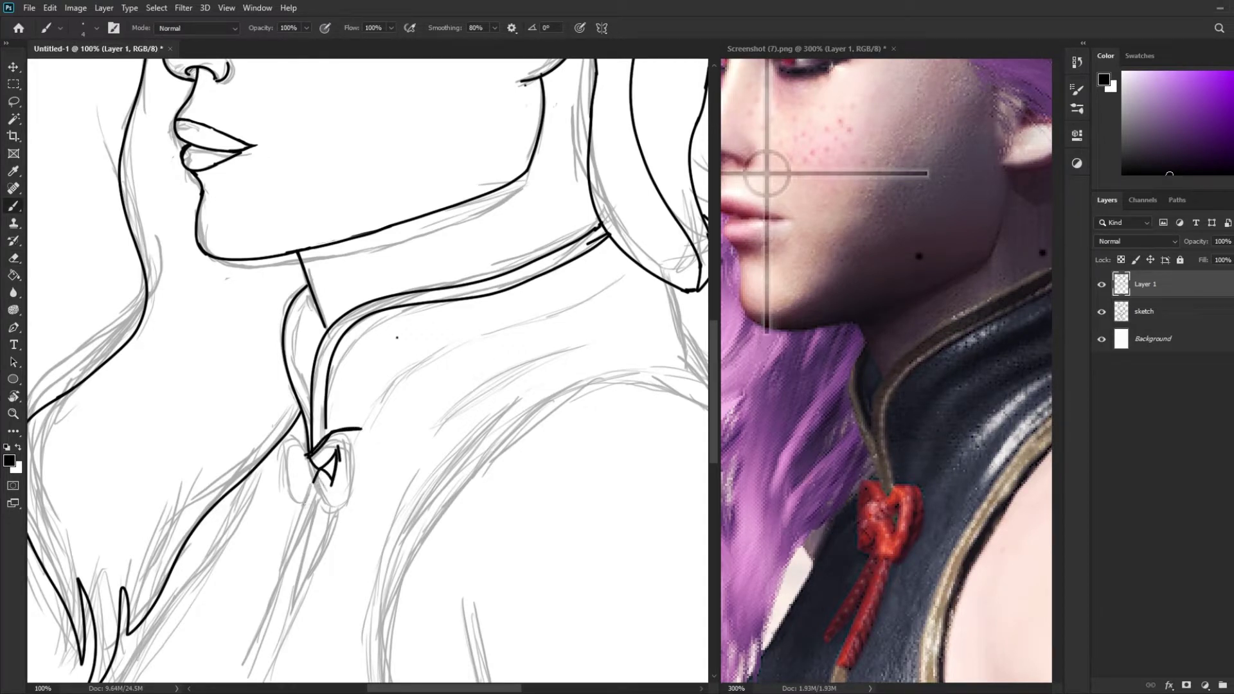
pyautogui.moveTo(352, 431); pyautogui.dragTo(347, 505)
pyautogui.moveTo(361, 428); pyautogui.dragTo(332, 506)
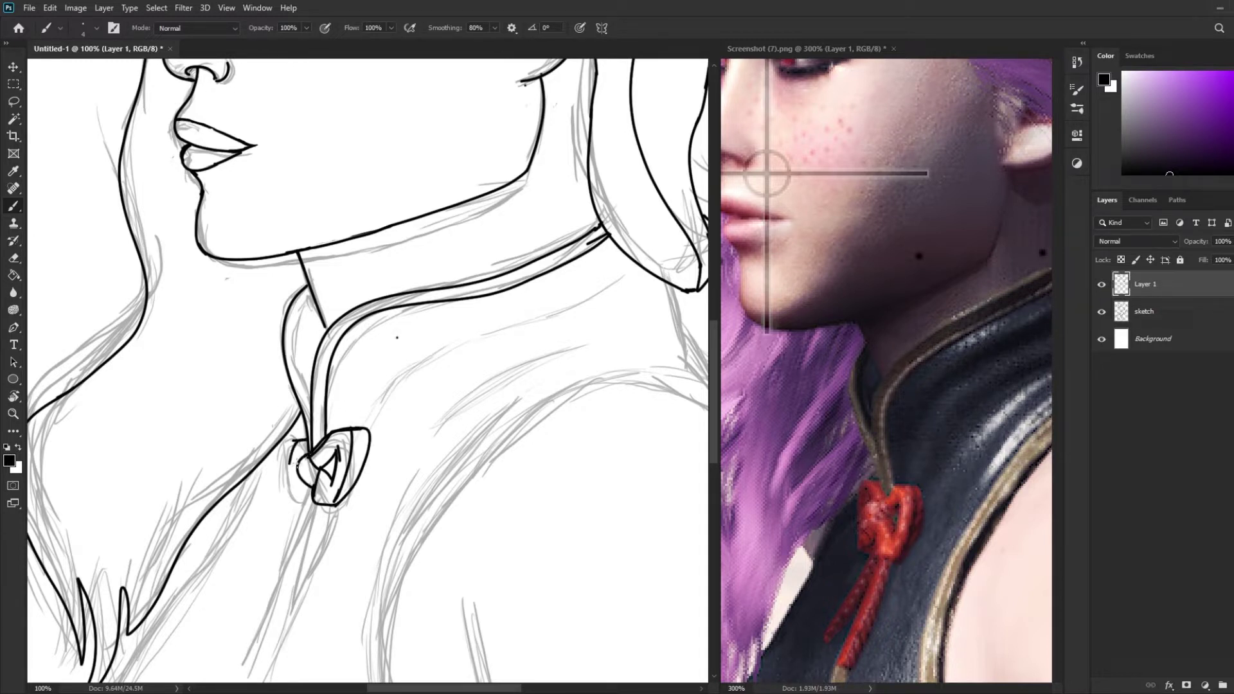
pyautogui.scroll(-3, 294, 444)
# - Erase the inked bow knot and redraw its lower loop
pyautogui.scroll(3, 293, 445)
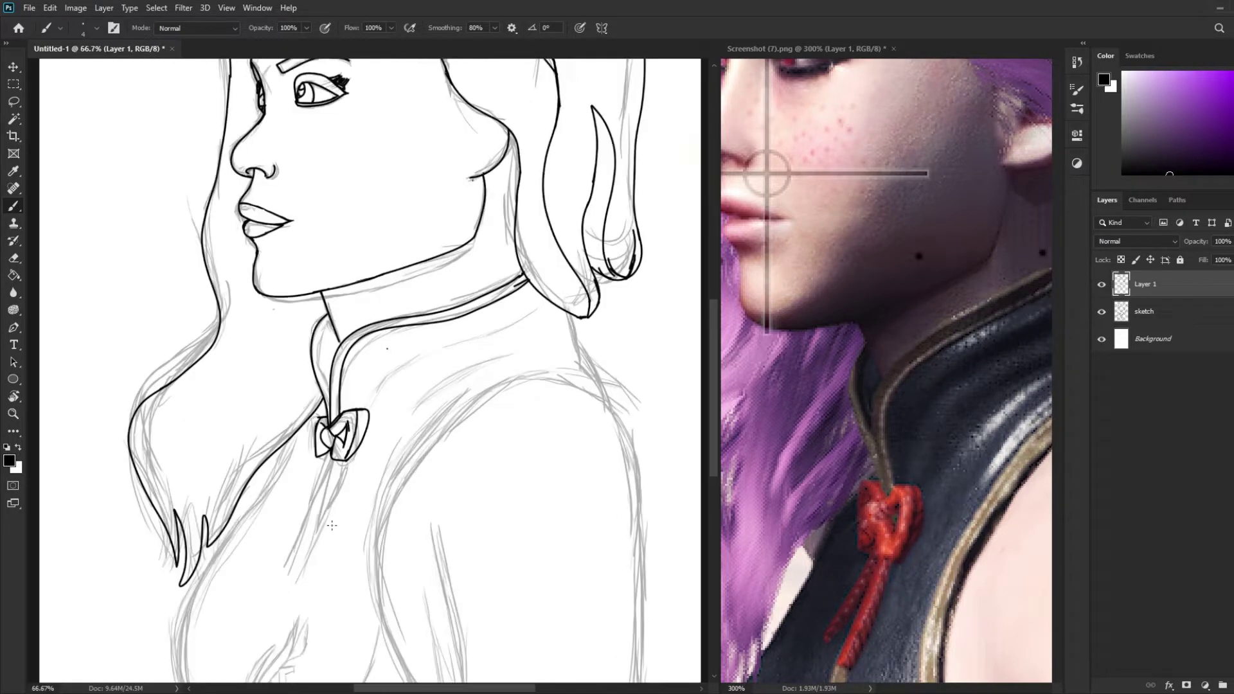
pyautogui.press('e')
pyautogui.moveTo(295, 443)
pyautogui.mouseDown()
pyautogui.moveTo(308, 507)
pyautogui.moveTo(313, 450)
pyautogui.mouseUp()
pyautogui.press('b')
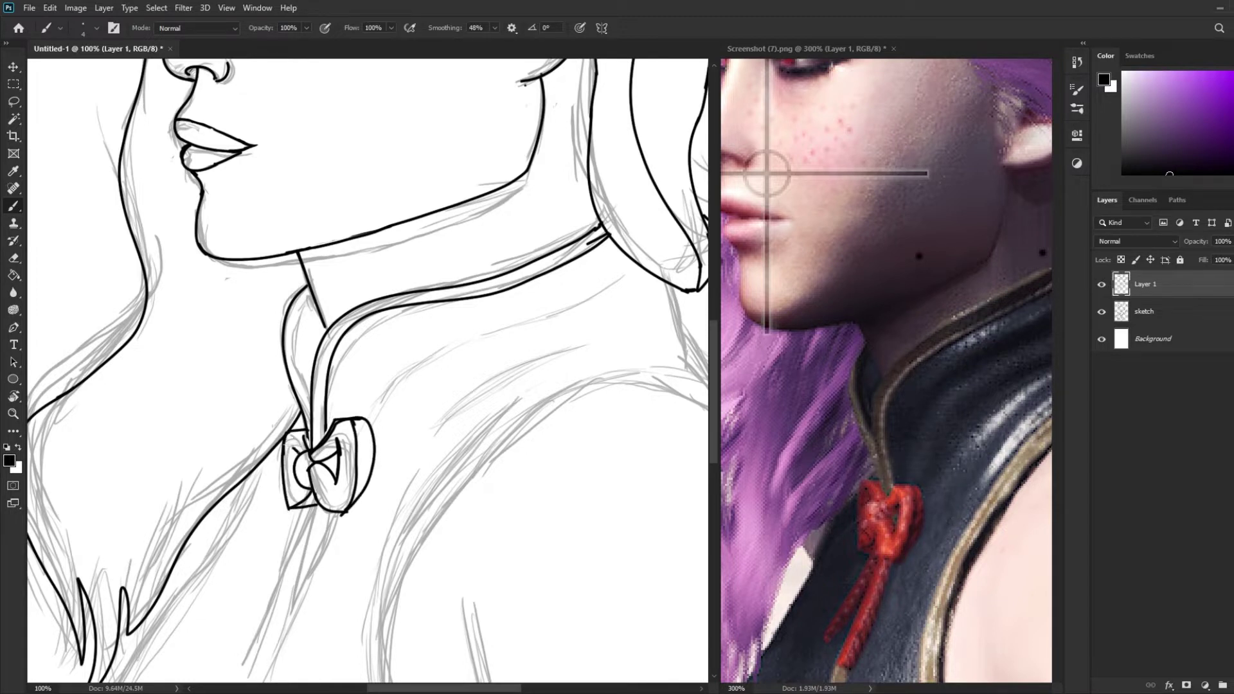
pyautogui.moveTo(289, 504); pyautogui.dragTo(310, 491)
pyautogui.scroll(-2, 538, 487)
pyautogui.scroll(1, 488, 547)
pyautogui.scroll(1, 466, 595)
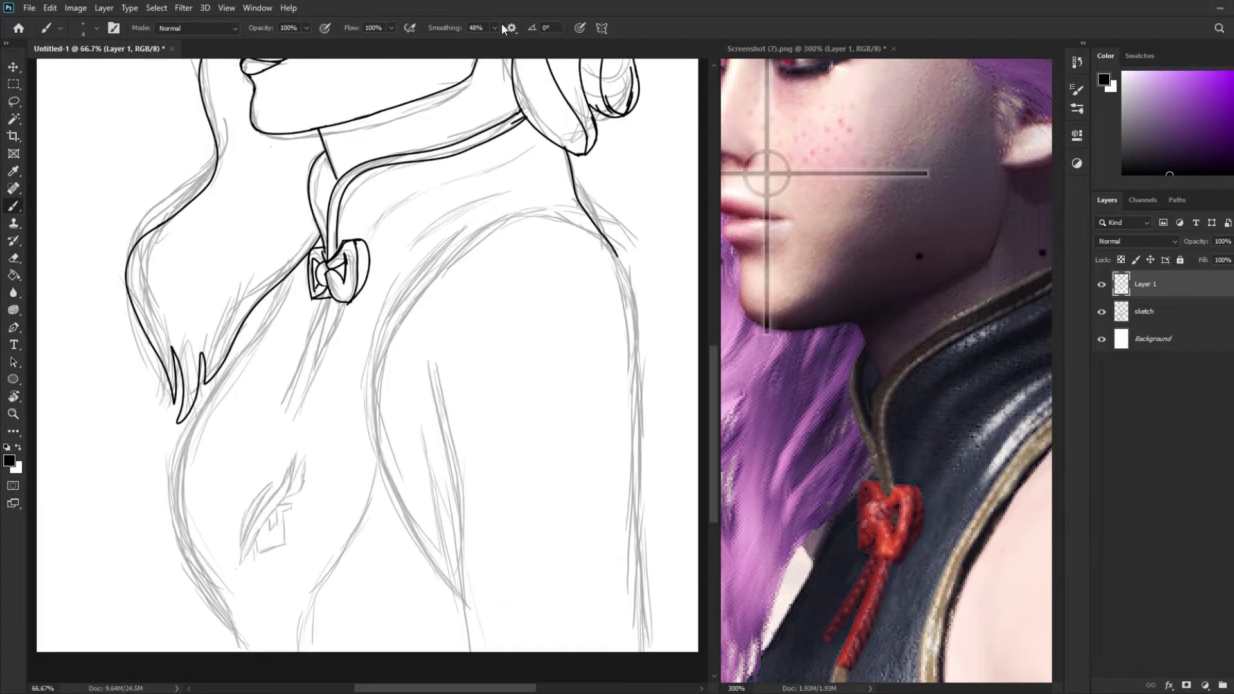
# - With Smoothing at 100%, ink the line below the bow, arm's outer edge and armhole line
pyautogui.moveTo(503, 29); pyautogui.dragTo(552, 38)
pyautogui.moveTo(439, 554)
pyautogui.mouseDown()
pyautogui.moveTo(450, 593)
pyautogui.moveTo(638, 278)
pyautogui.moveTo(625, 335)
pyautogui.mouseUp()
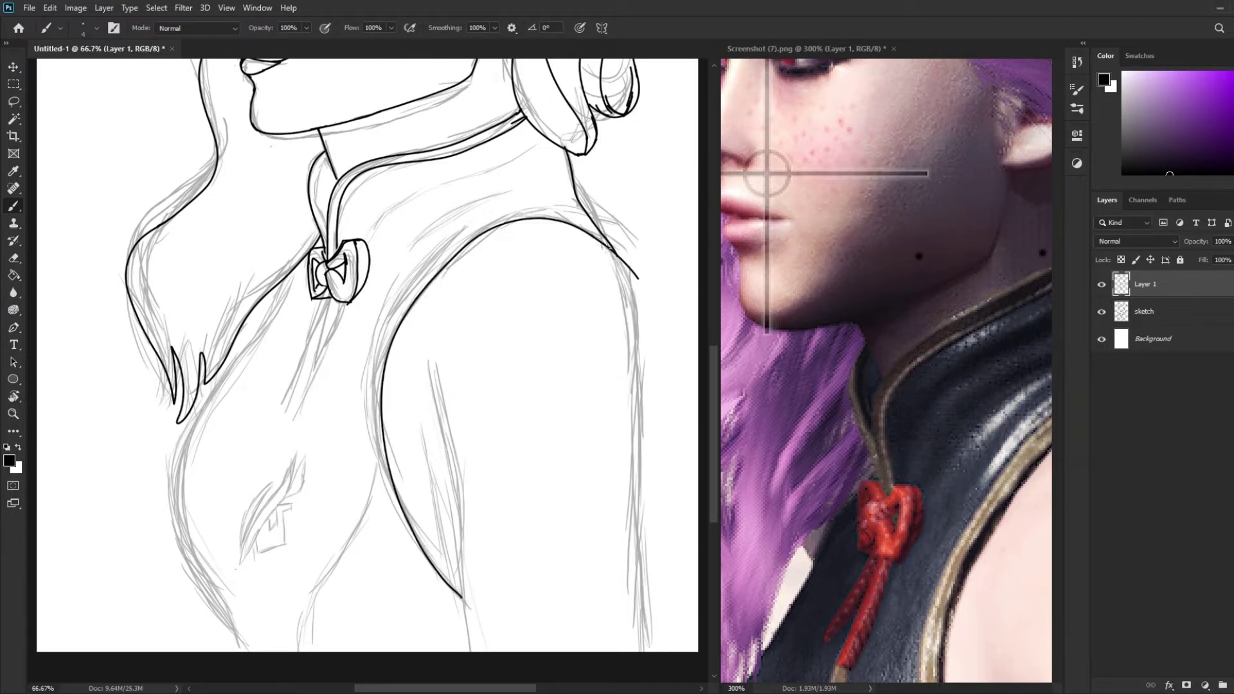
pyautogui.moveTo(638, 343); pyautogui.dragTo(633, 651)
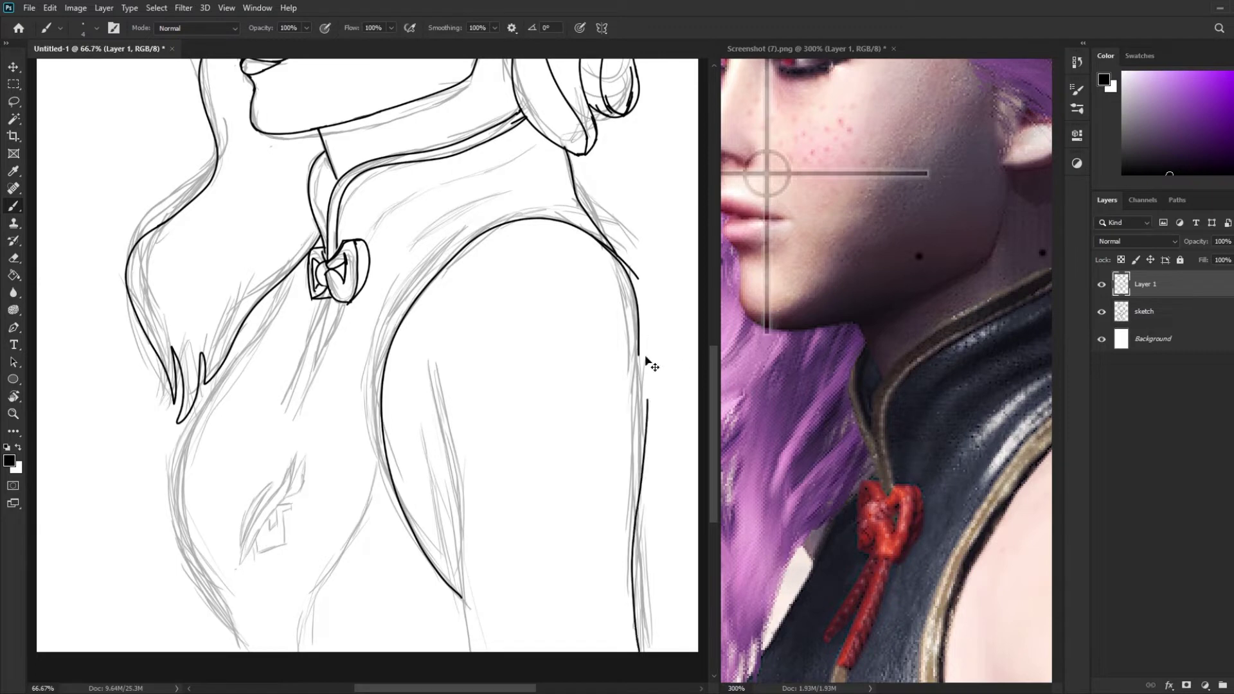
pyautogui.moveTo(427, 371); pyautogui.dragTo(476, 651)
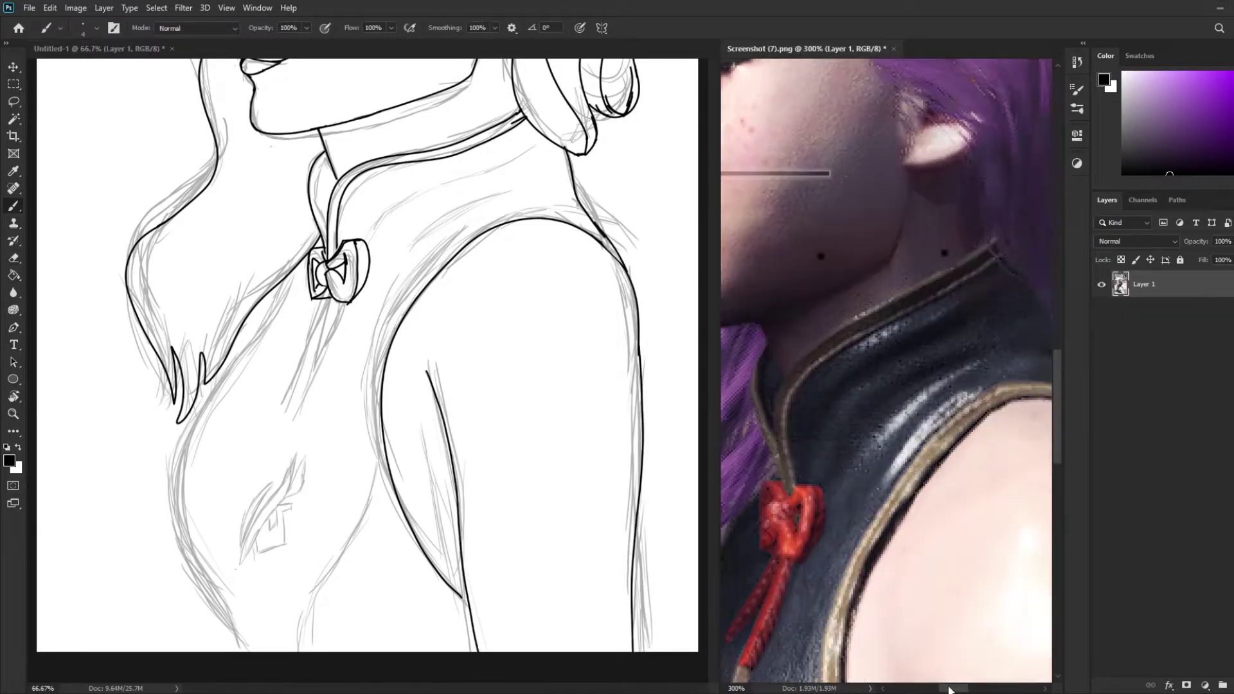
pyautogui.moveTo(766, 173); pyautogui.dragTo(643, 253)
pyautogui.moveTo(804, 321); pyautogui.dragTo(900, 514)
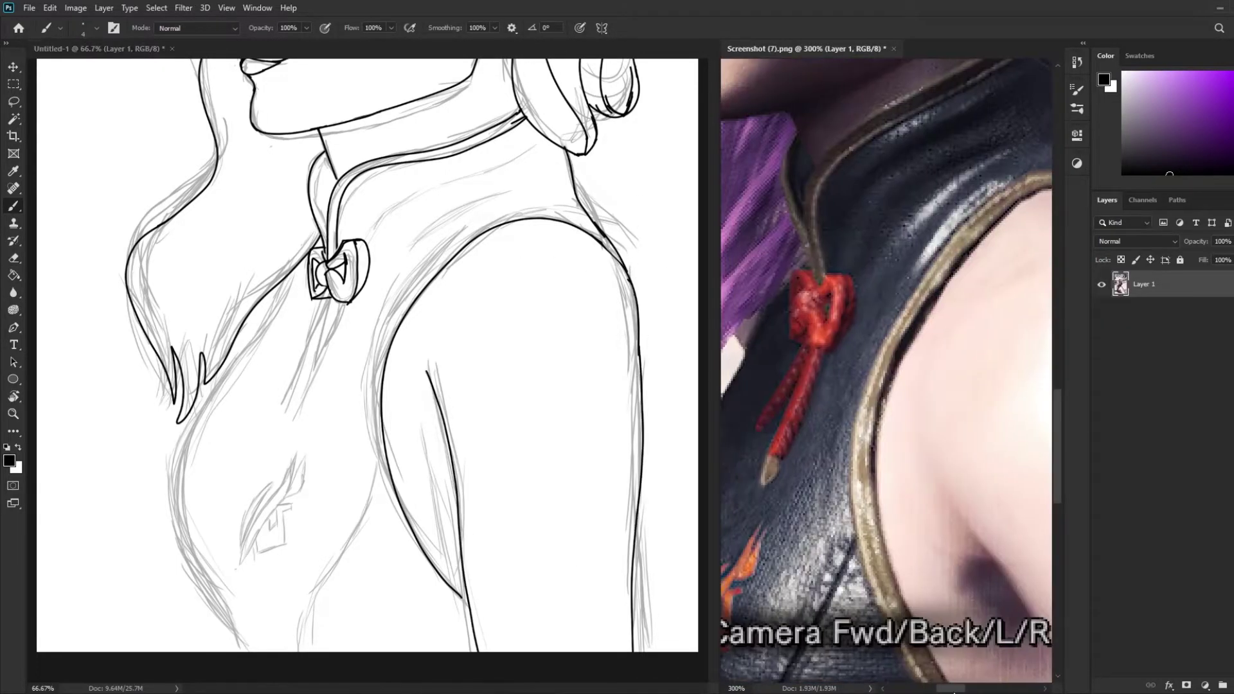
pyautogui.moveTo(464, 589); pyautogui.dragTo(420, 520)
pyautogui.moveTo(476, 259); pyautogui.dragTo(505, 238)
pyautogui.hotkey('ctrl', 'z')
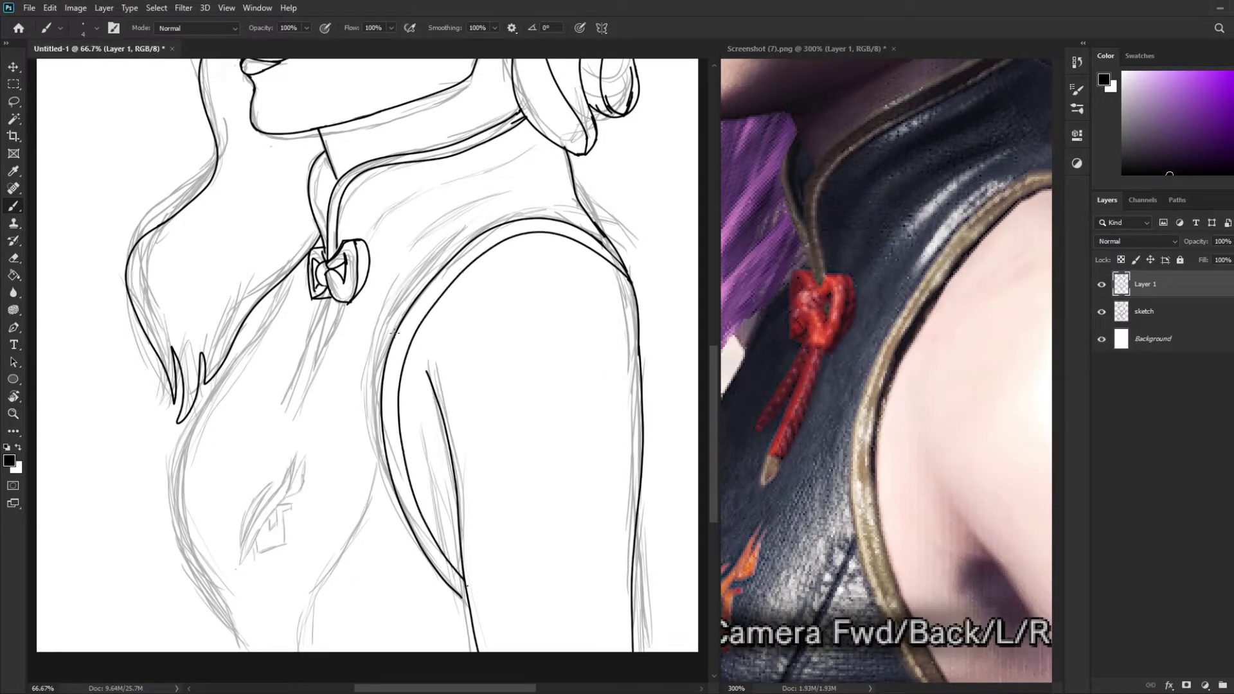
pyautogui.hotkey('ctrl', 'z')
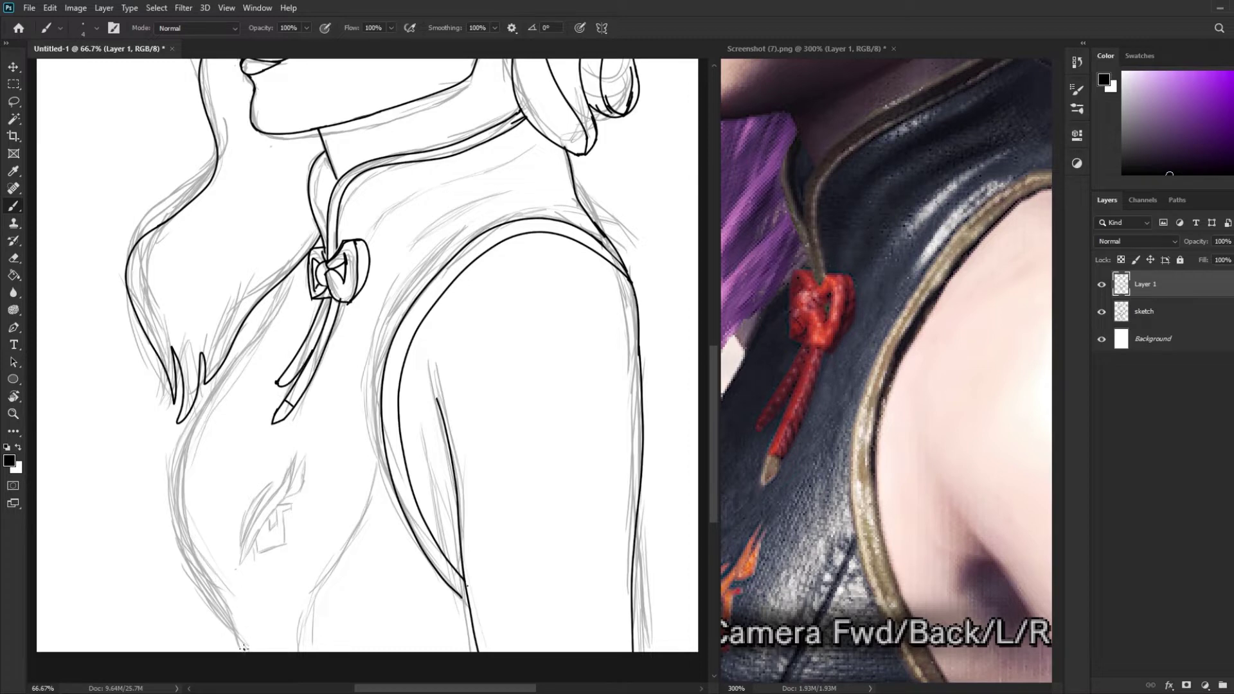
# - Ink the chest emblem's long stroke, two pointed tips and angular lower part
pyautogui.scroll(-2, 496, 524)
pyautogui.scroll(1, 369, 498)
pyautogui.scroll(1, 369, 499)
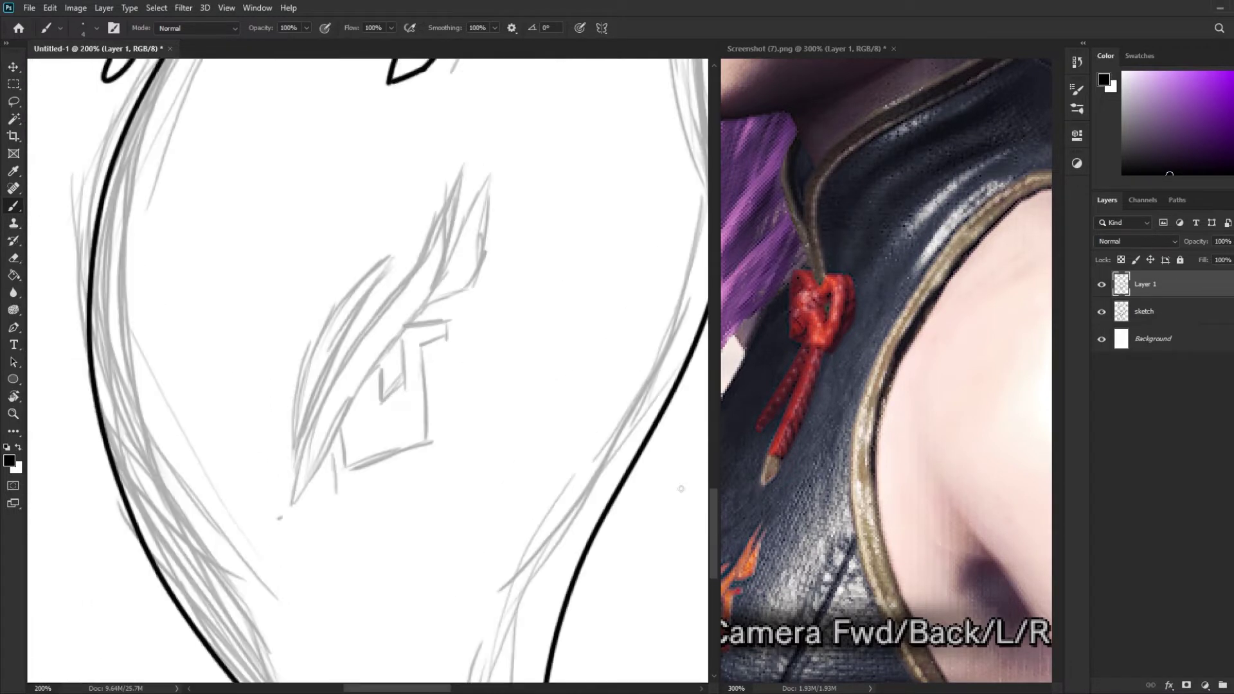
pyautogui.moveTo(291, 509); pyautogui.dragTo(427, 243)
pyautogui.moveTo(464, 158); pyautogui.dragTo(291, 511)
pyautogui.moveTo(367, 369); pyautogui.dragTo(466, 154)
pyautogui.moveTo(449, 251)
pyautogui.mouseDown()
pyautogui.moveTo(423, 303)
pyautogui.moveTo(422, 425)
pyautogui.mouseUp()
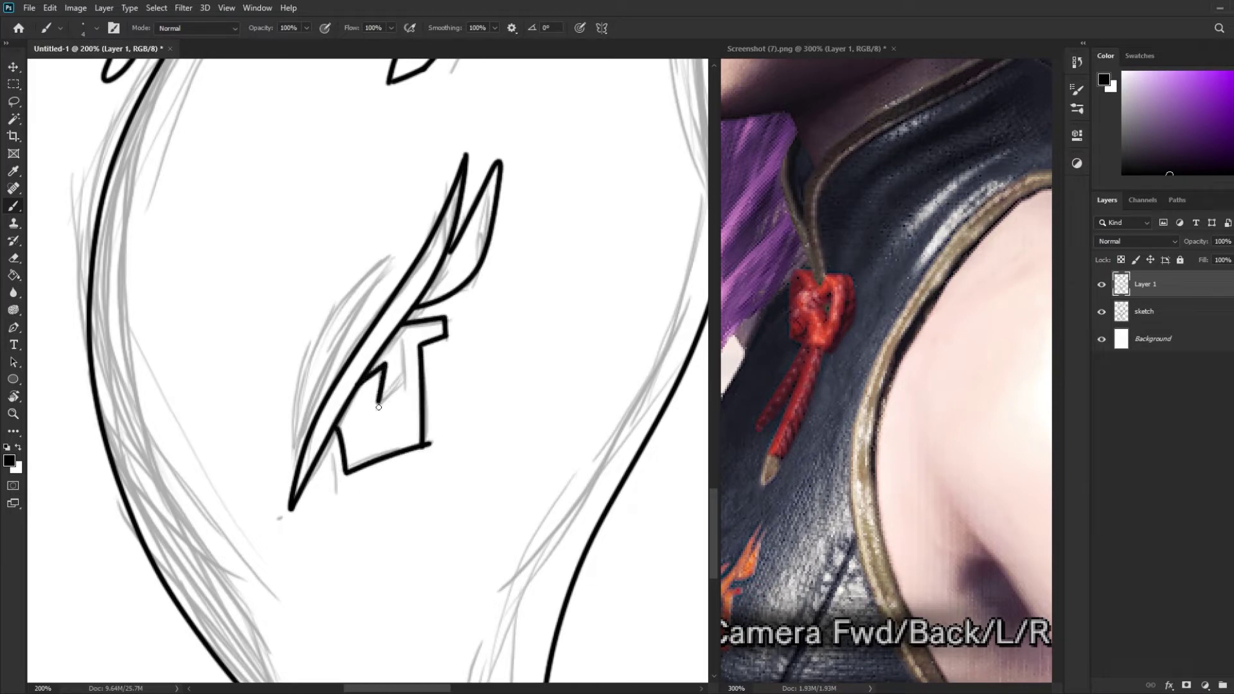
pyautogui.moveTo(295, 449); pyautogui.dragTo(409, 245)
# - Zoom the drawing out to 33.3% and the reference image to 100%
pyautogui.scroll(-2, 592, 298)
pyautogui.scroll(-2, 592, 298)
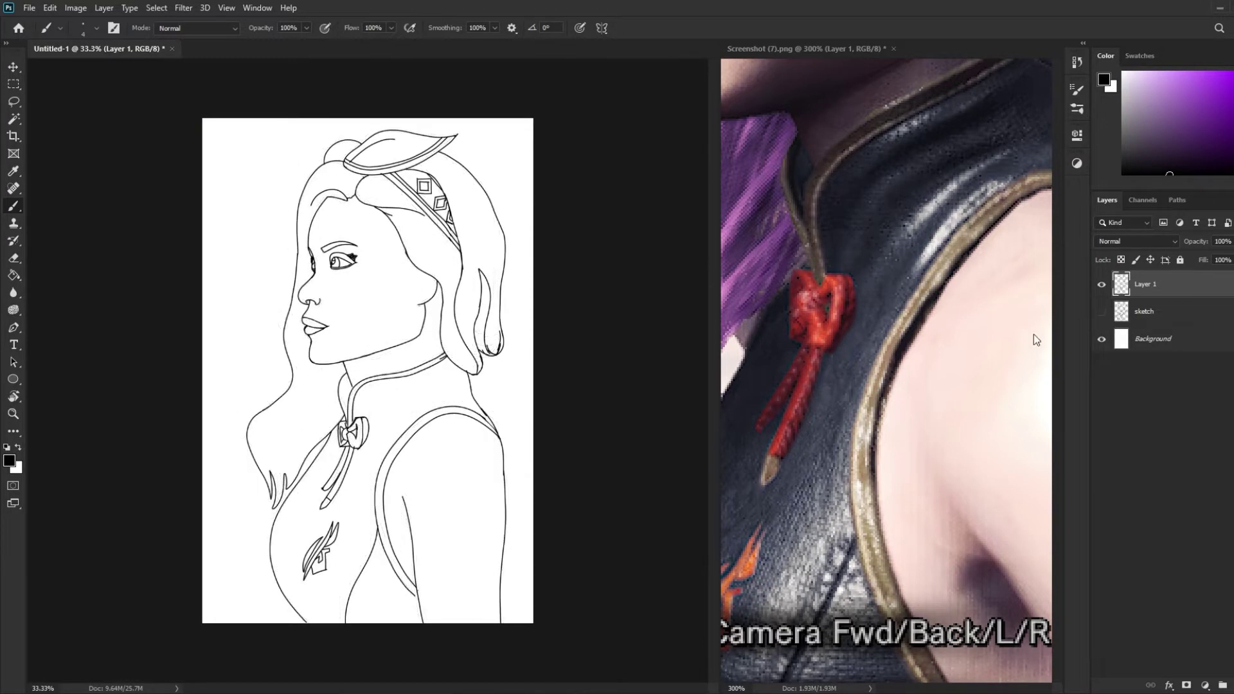
pyautogui.click(1033, 334)
pyautogui.scroll(-1, 932, 384)
pyautogui.scroll(-1, 931, 384)
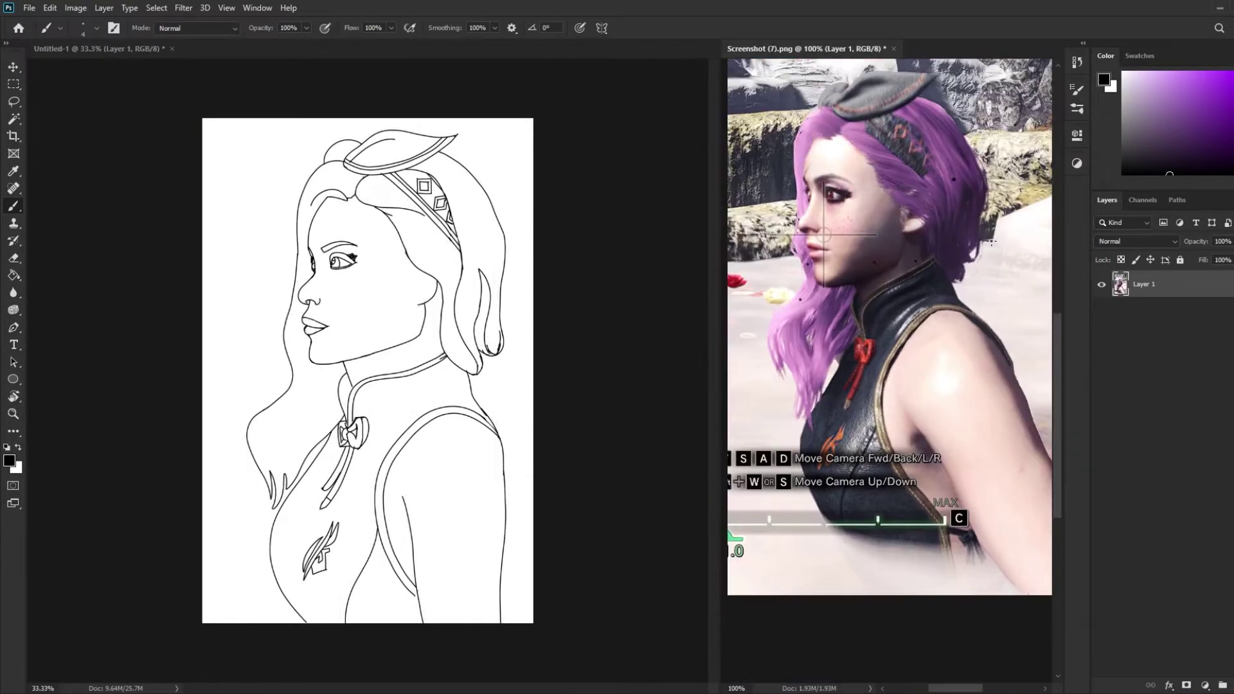
# - Ungroup the line layer and add a new layer with a larger brush for the base colour
pyautogui.click(407, 304)
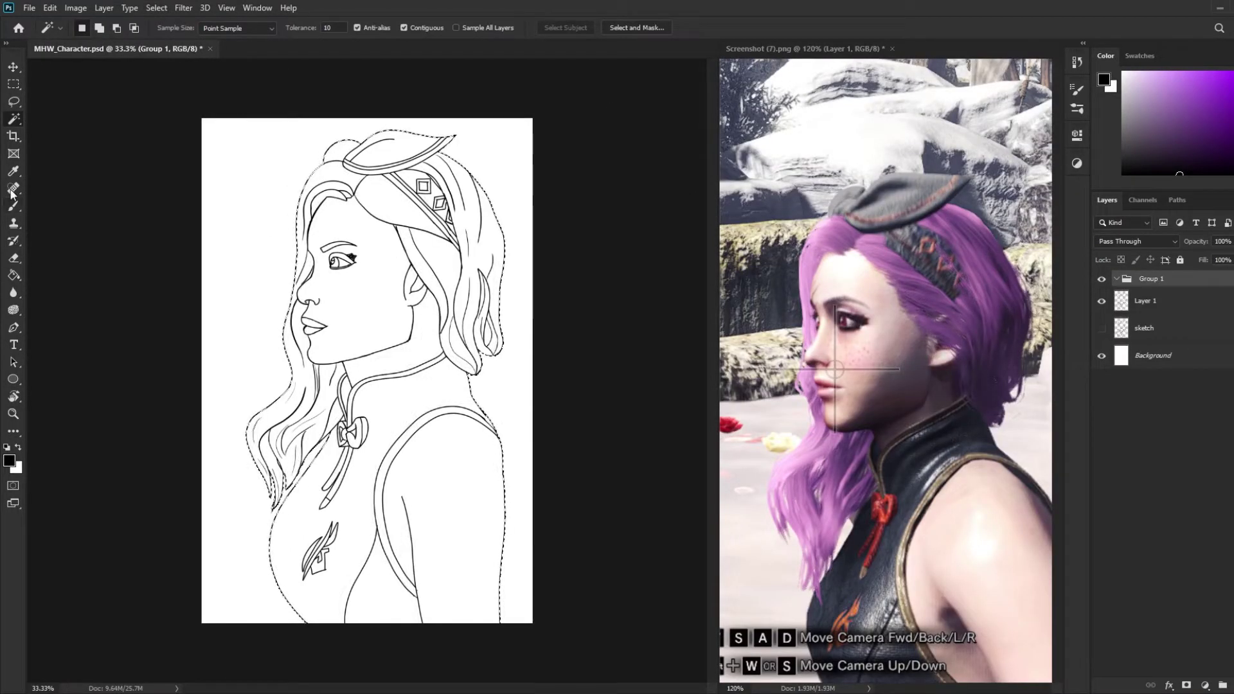
pyautogui.press('b')
pyautogui.hotkey('ctrl', 'shift', 'g')
pyautogui.hotkey('ctrl', 'shift', 'alt', 'n')
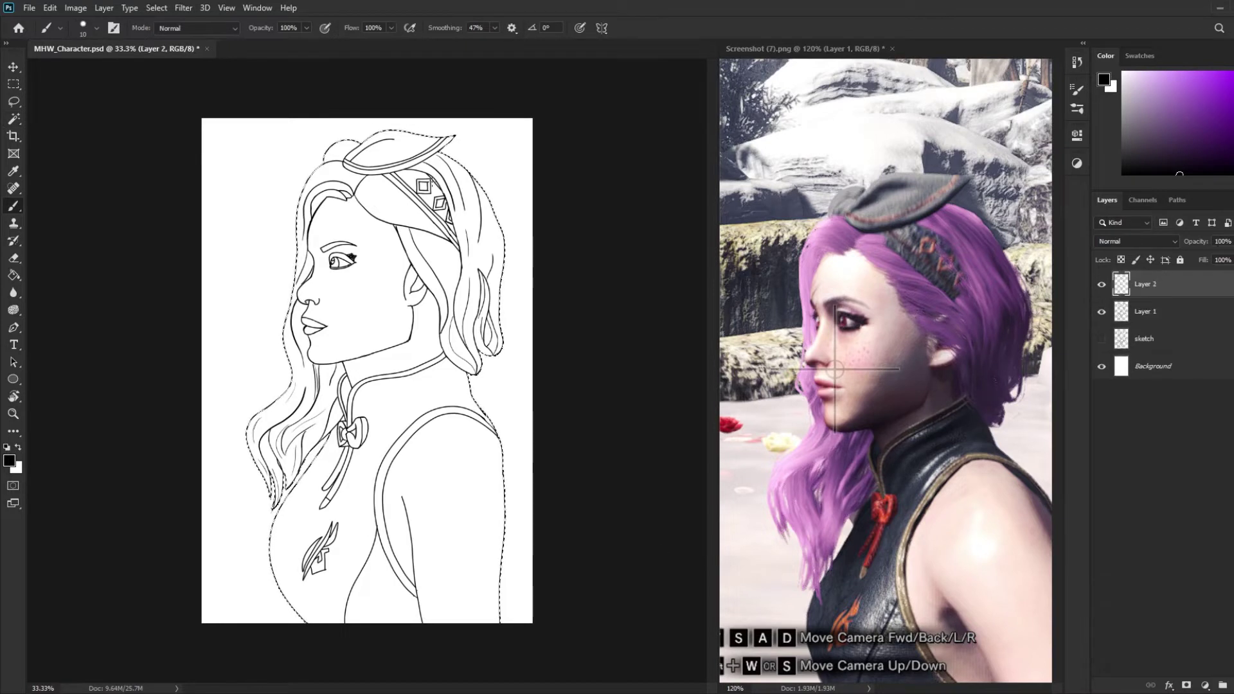
pyautogui.press(']')
pyautogui.press(']')
pyautogui.press(']')
pyautogui.moveTo(402, 331); pyautogui.dragTo(418, 392)
pyautogui.hotkey('ctrl', 'z')
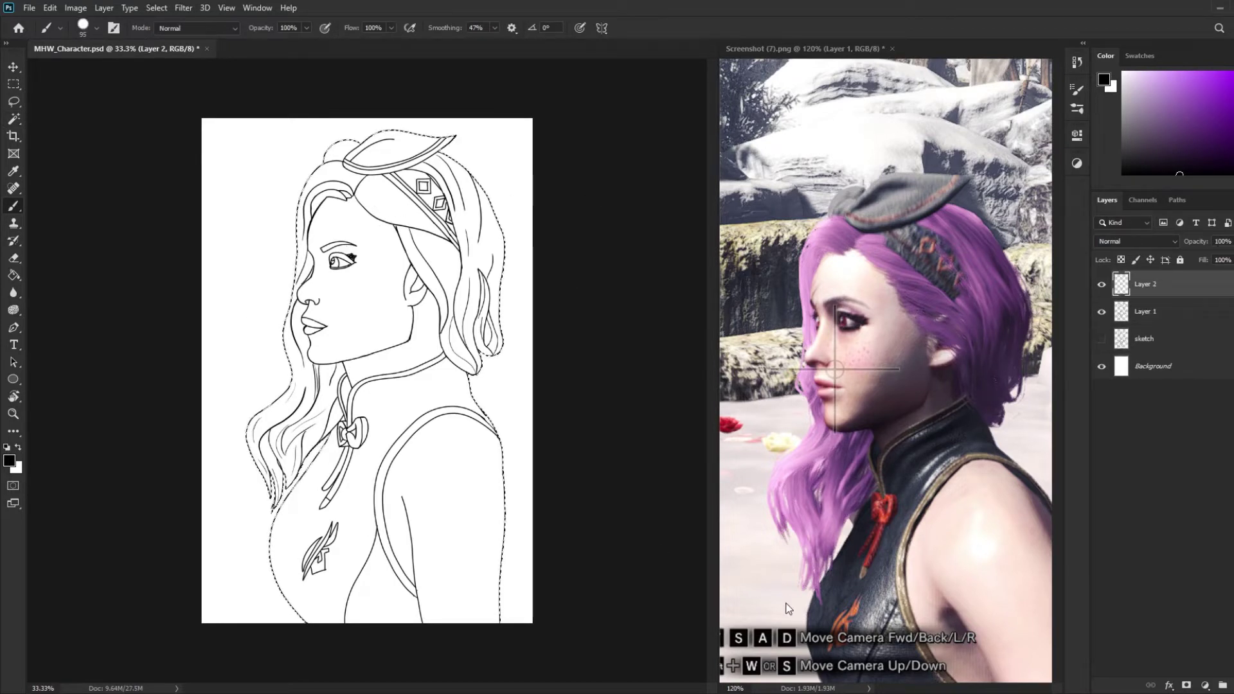
# - Paint a sampled tan into the silhouette, move that layer beneath the lines, and deselect
pyautogui.press('i')
pyautogui.click(855, 360)
pyautogui.press('b')
pyautogui.moveTo(334, 167)
pyautogui.mouseDown()
pyautogui.moveTo(412, 212)
pyautogui.moveTo(454, 286)
pyautogui.moveTo(385, 514)
pyautogui.moveTo(450, 611)
pyautogui.moveTo(508, 488)
pyautogui.moveTo(296, 488)
pyautogui.mouseUp()
pyautogui.hotkey('ctrl', '[')
pyautogui.press('d')
pyautogui.moveTo(372, 385); pyautogui.dragTo(387, 407)
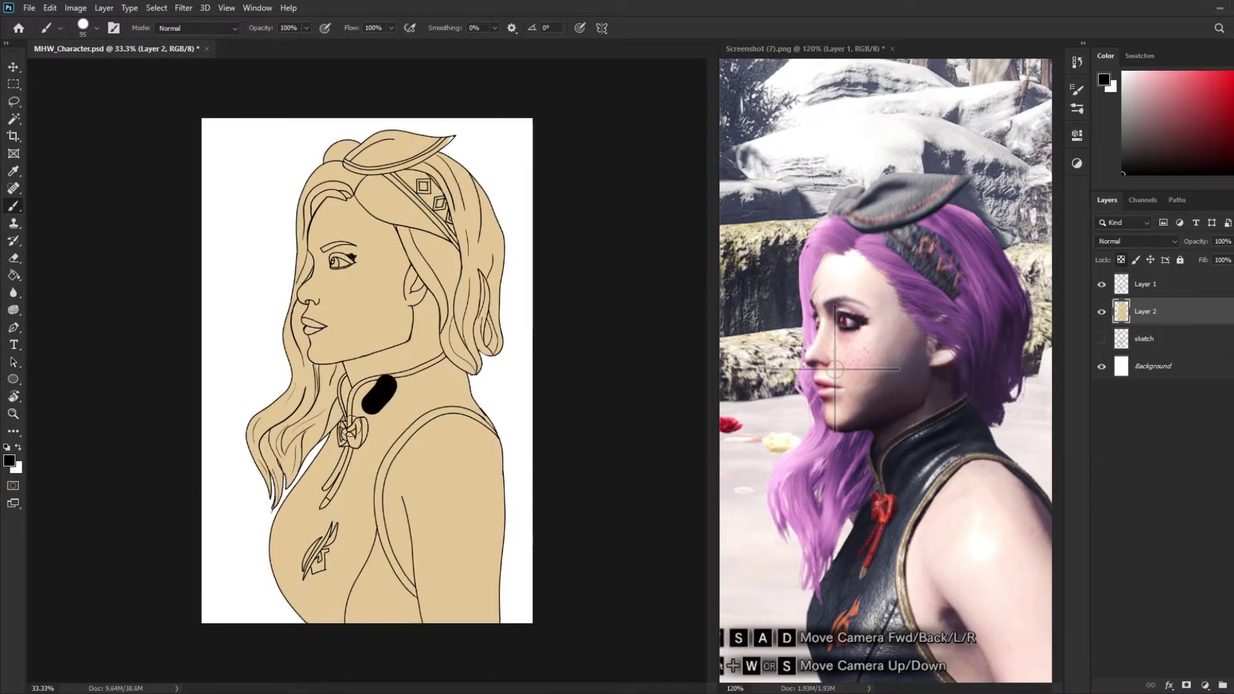
pyautogui.hotkey('ctrl', 'z')
pyautogui.hotkey('ctrl', 'd')
pyautogui.doubleClick(1145, 284)
# - Name the lines layer 'Line art' and add new empty colour layers above the tan base
pyautogui.write('Line art')
pyautogui.press('Return')
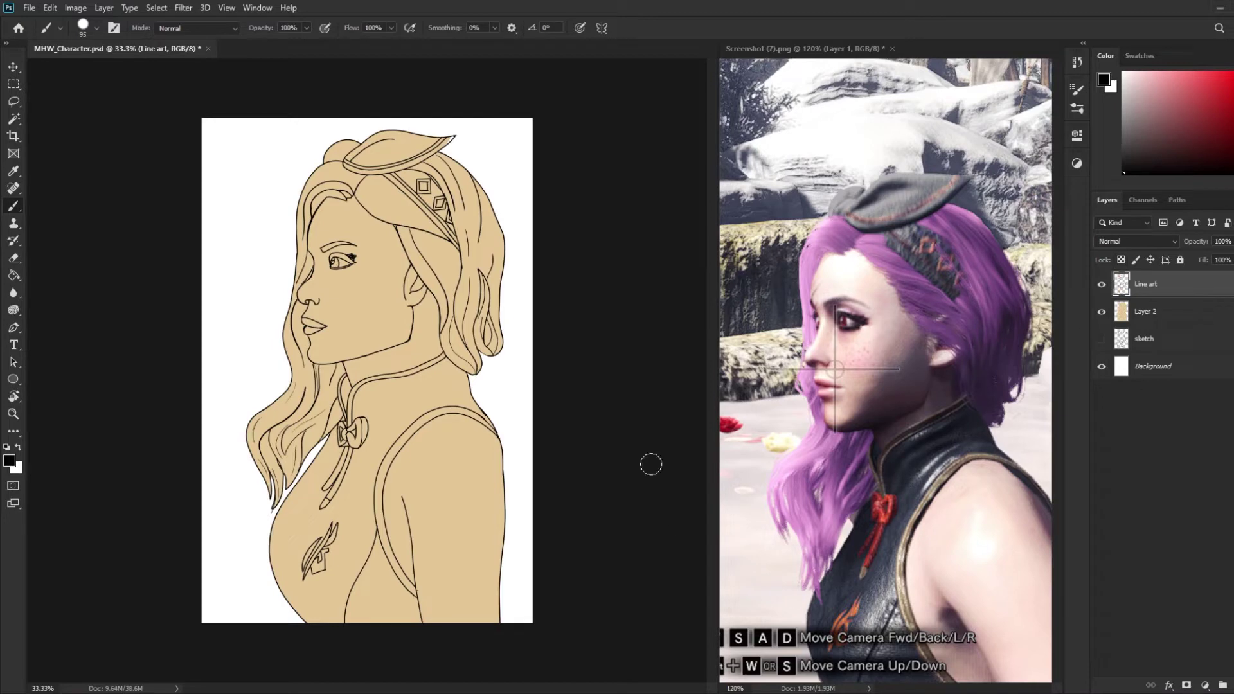
pyautogui.scroll(5, 395, 294)
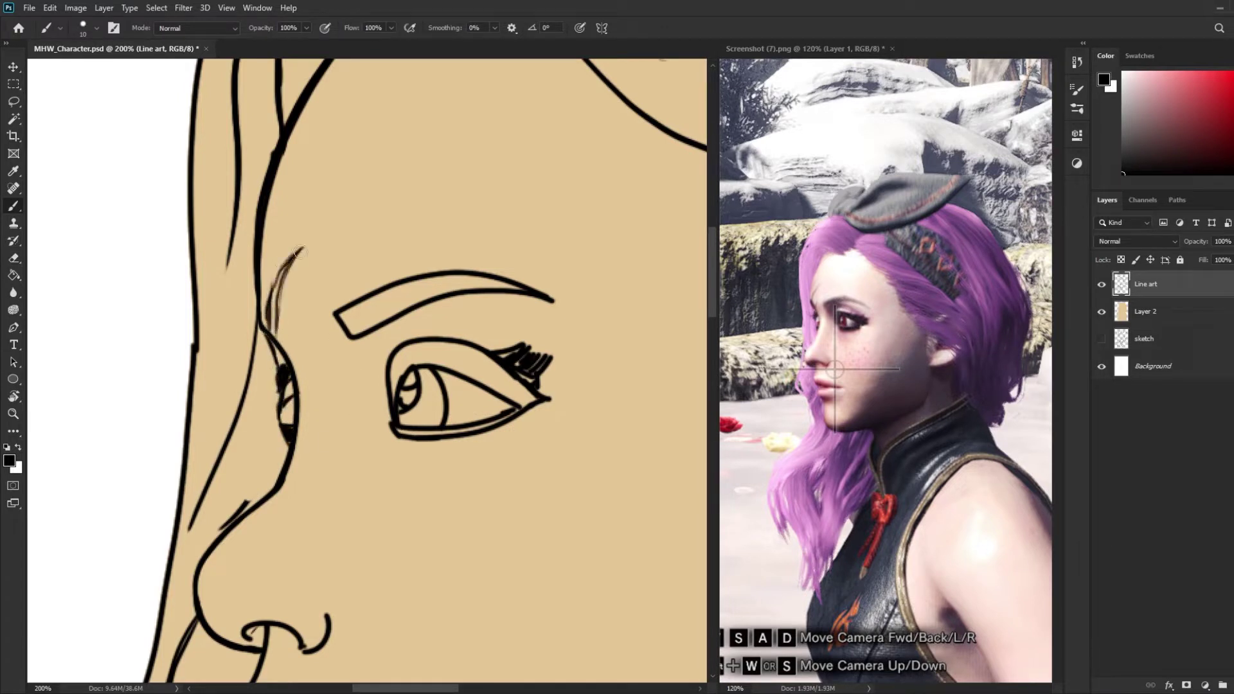
pyautogui.hotkey('ctrl', '-')
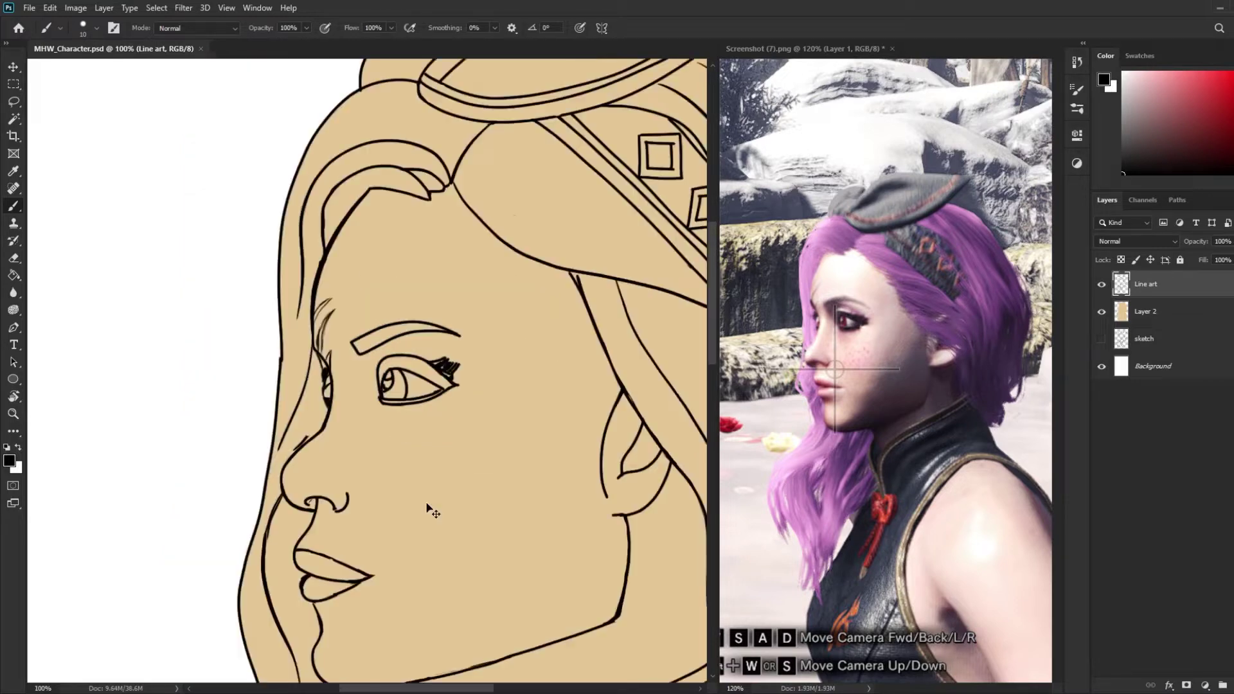
pyautogui.hotkey('ctrl', '-')
pyautogui.hotkey('ctrl', '+')
pyautogui.moveTo(713, 420); pyautogui.dragTo(707, 473)
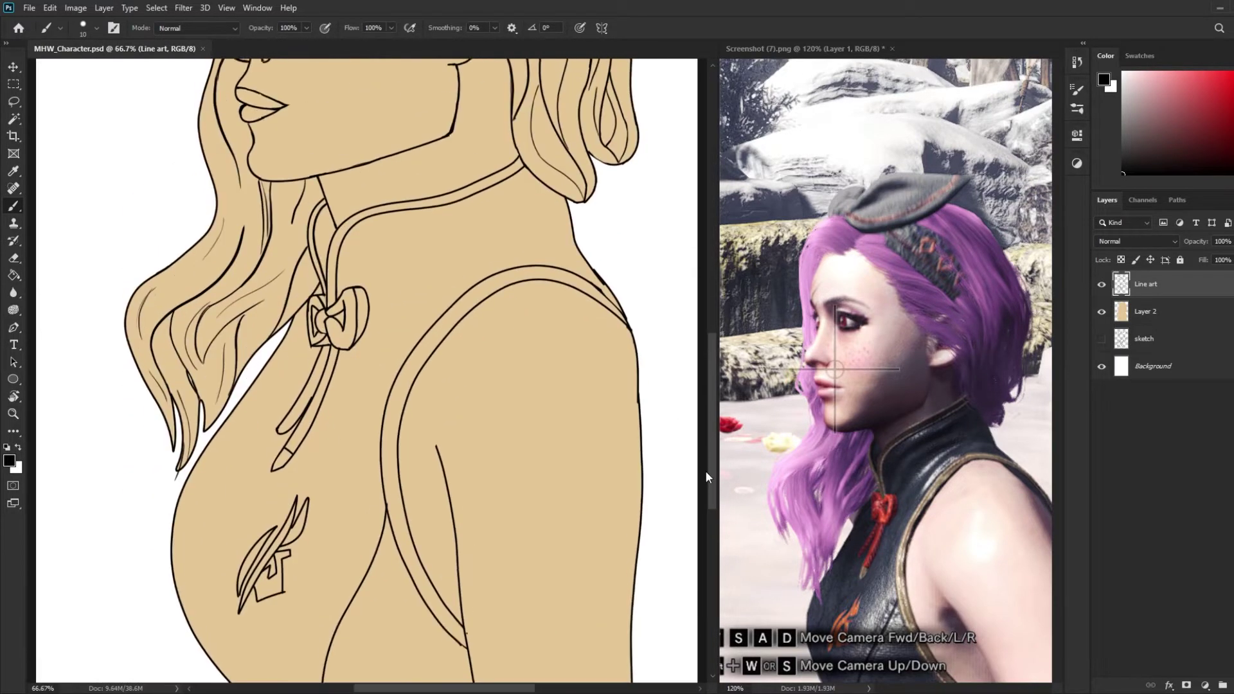
pyautogui.hotkey('ctrl', 'shift', 'alt', 'n')
pyautogui.hotkey('ctrl', 'shift', 'alt', 'n')
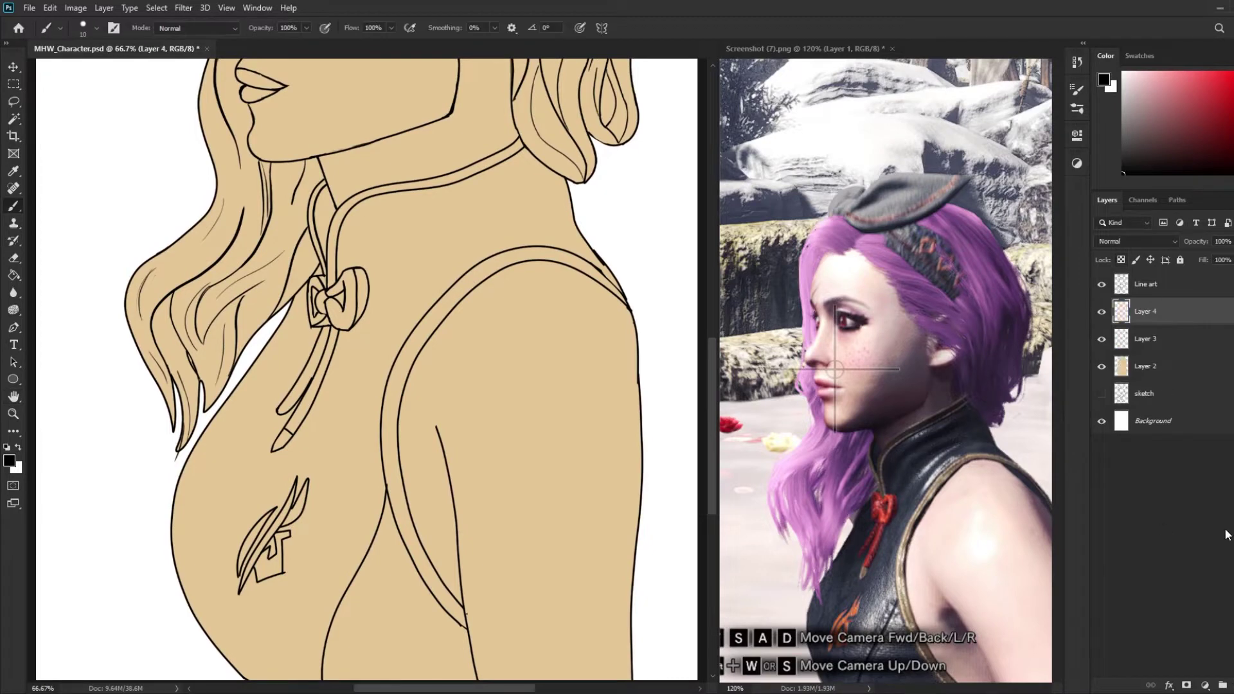
# - Remove the extra empty layer, then select the dress areas and paint them light grey
pyautogui.hotkey('ctrl', 'z')
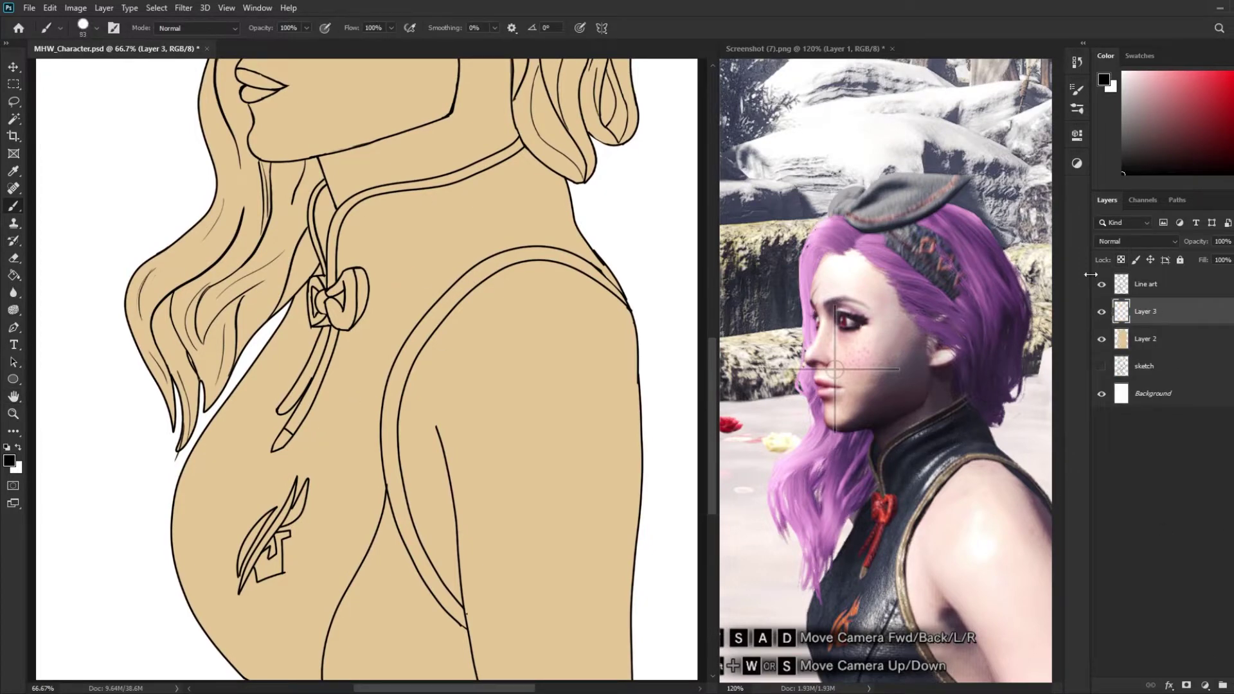
pyautogui.click(1144, 284)
pyautogui.click(514, 418)
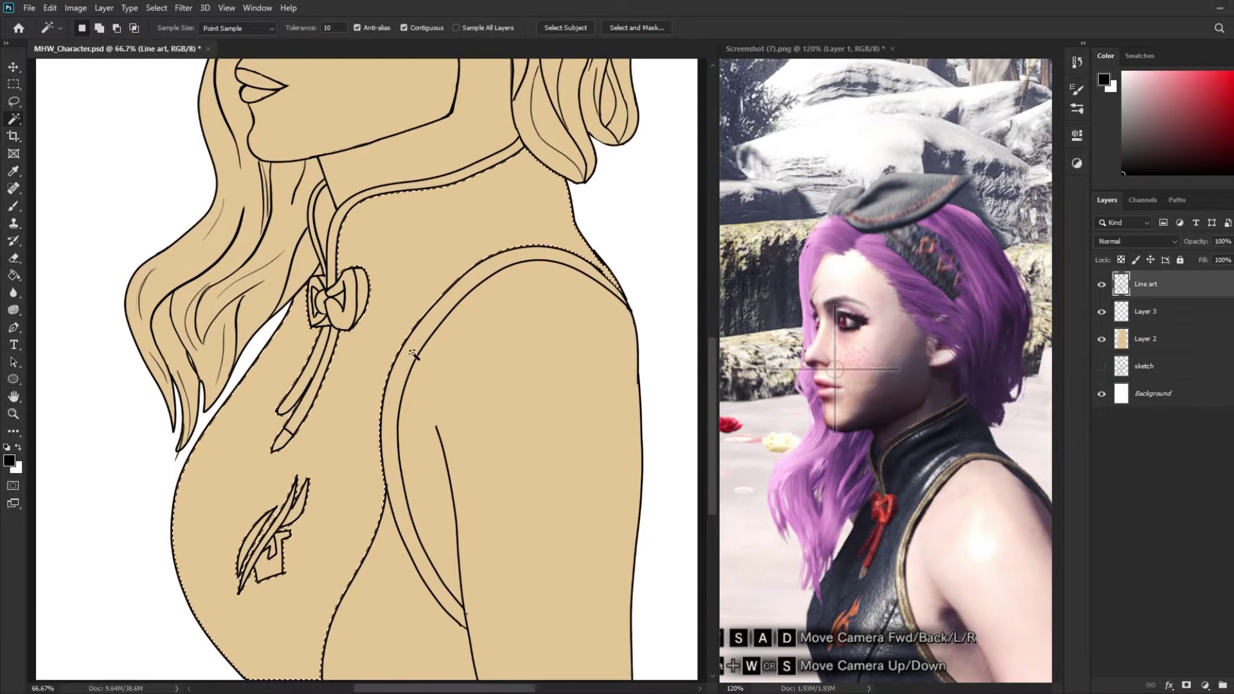
pyautogui.click(1146, 312)
pyautogui.click(1122, 108)
pyautogui.moveTo(386, 225); pyautogui.dragTo(612, 288)
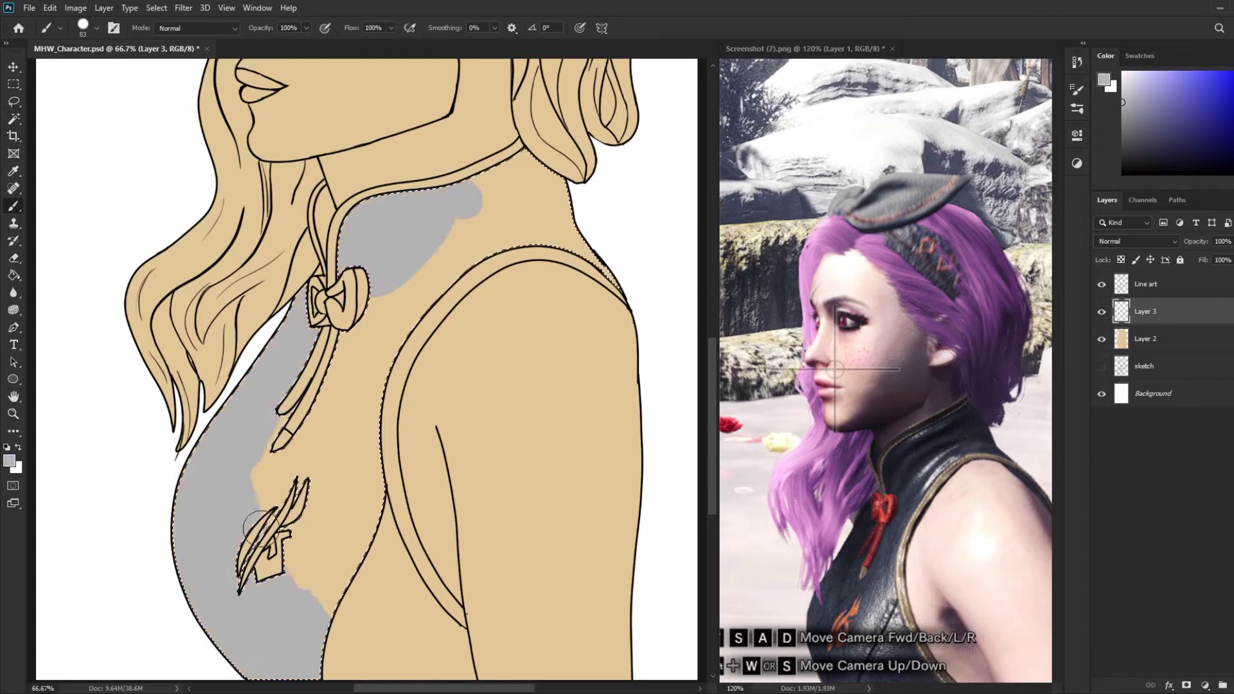
pyautogui.scroll(-2, 611, 288)
# - Select the strip between dress and arm on the line art, then clear the selection
pyautogui.hotkey('alt', ']')
pyautogui.press('w')
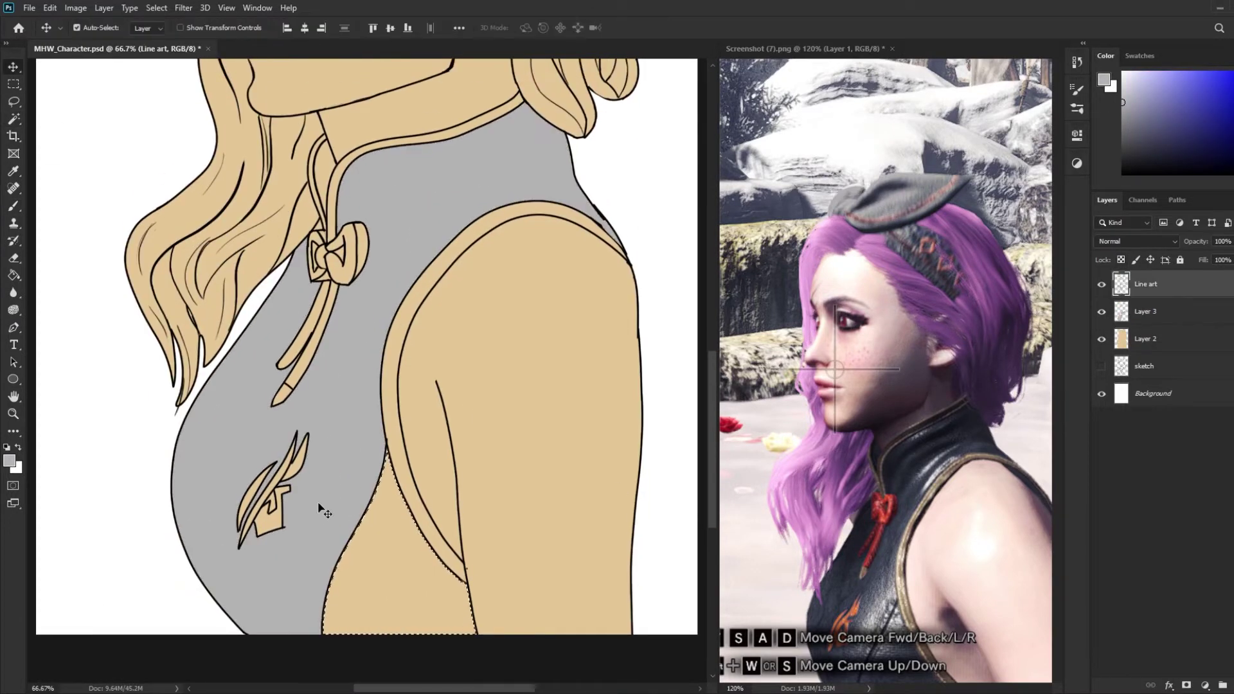
pyautogui.click(373, 527)
pyautogui.press('b')
pyautogui.scroll(2, 386, 360)
pyautogui.hotkey('alt', '[')
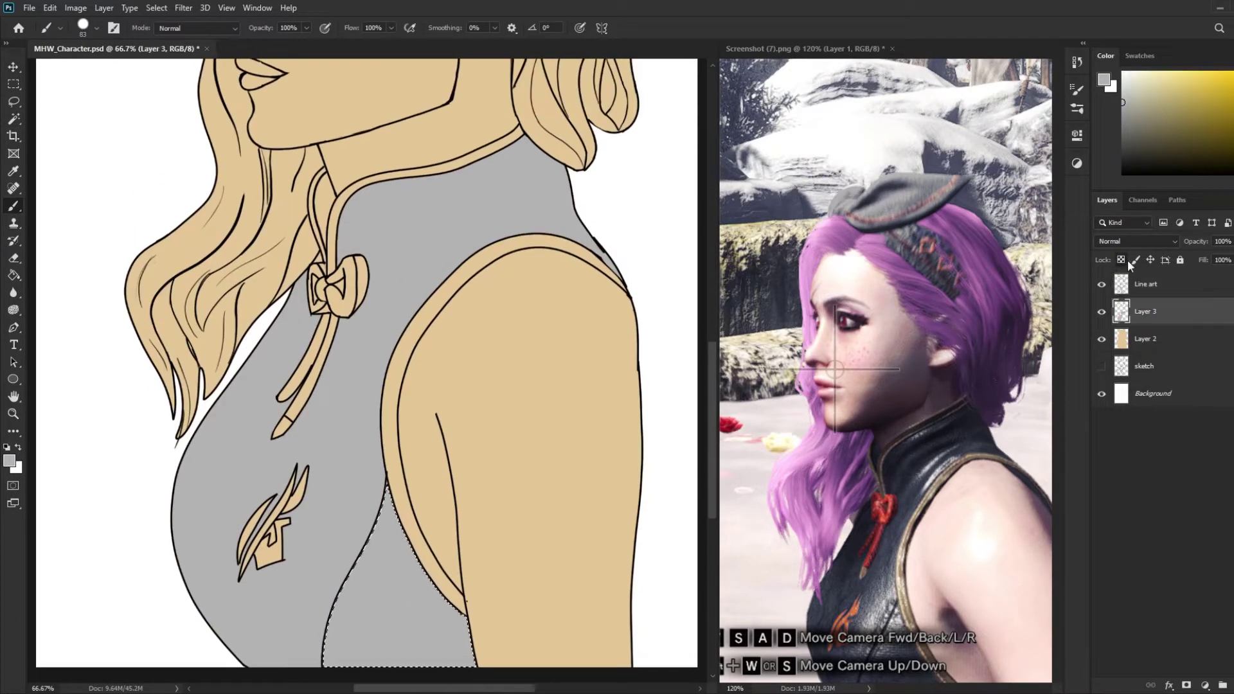
pyautogui.hotkey('ctrl', 'd')
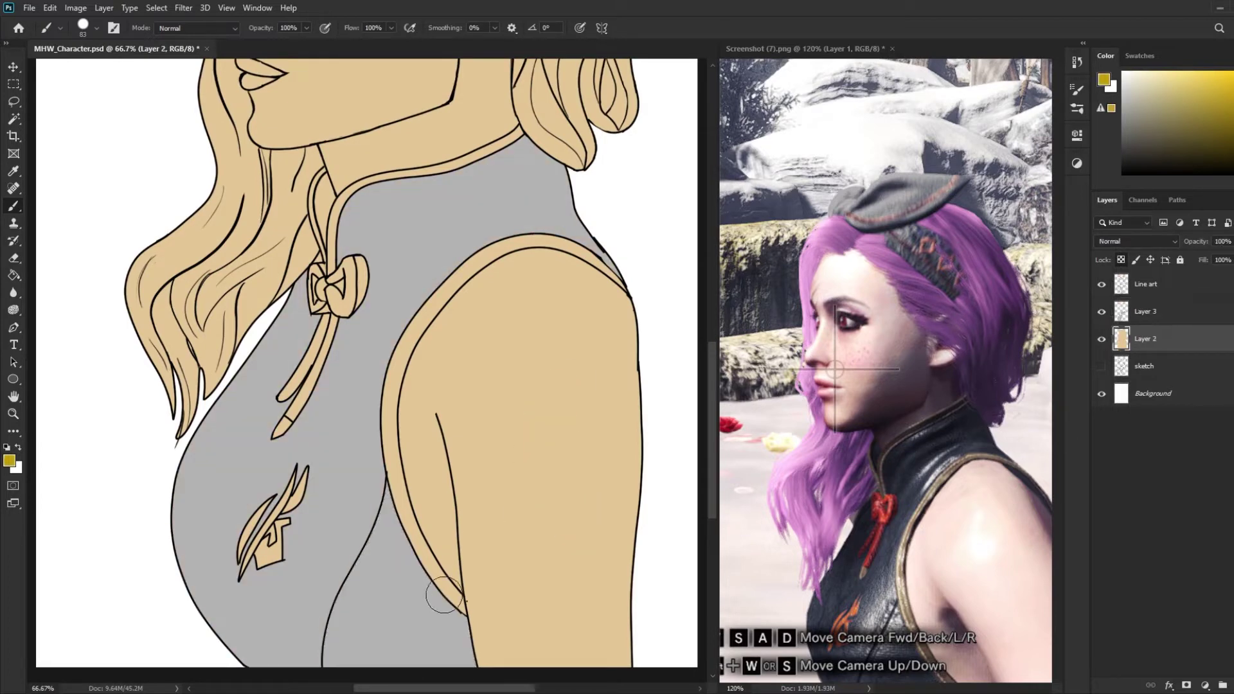
# - Undo stray strokes beside the arm and delete the grey dress fill layer
pyautogui.moveTo(365, 453); pyautogui.dragTo(350, 568)
pyautogui.moveTo(392, 294); pyautogui.dragTo(347, 393)
pyautogui.hotkey('ctrl', 'z')
pyautogui.hotkey('ctrl', 'z')
pyautogui.hotkey('ctrl', 'z')
pyautogui.hotkey('alt', ']')
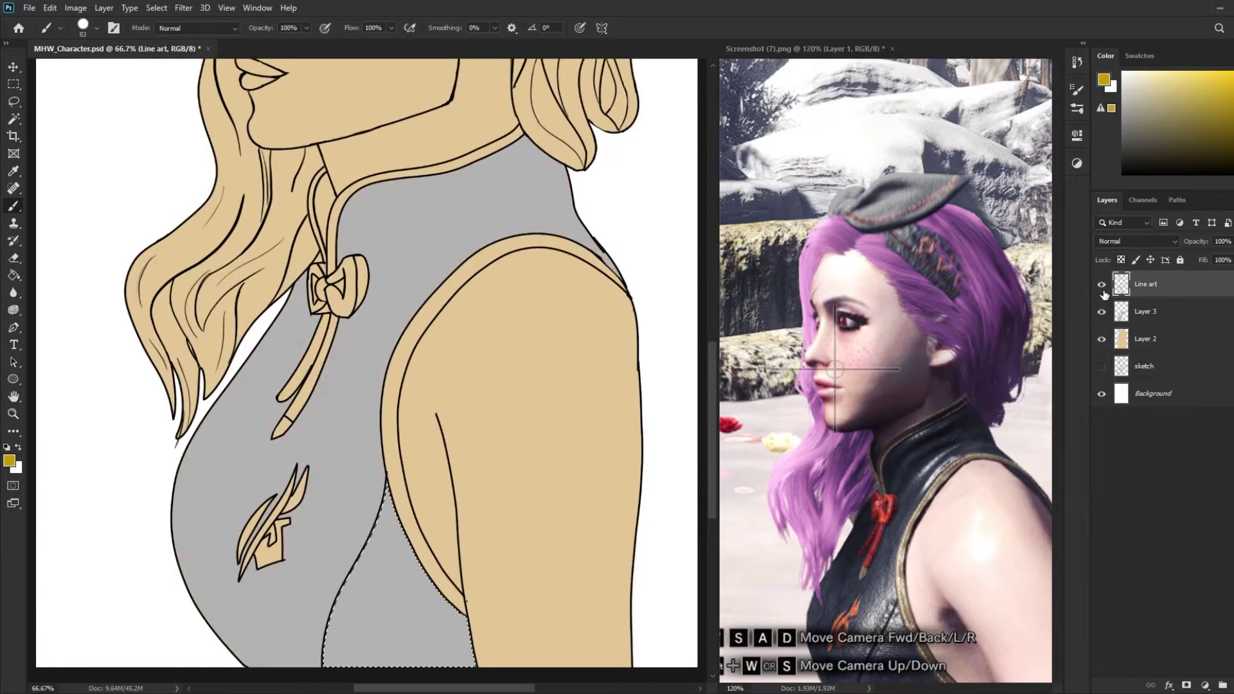
pyautogui.click(1144, 311)
pyautogui.press('Delete')
# - Repaint the selected dress area a flat dark grey
pyautogui.press('i')
pyautogui.click(514, 455)
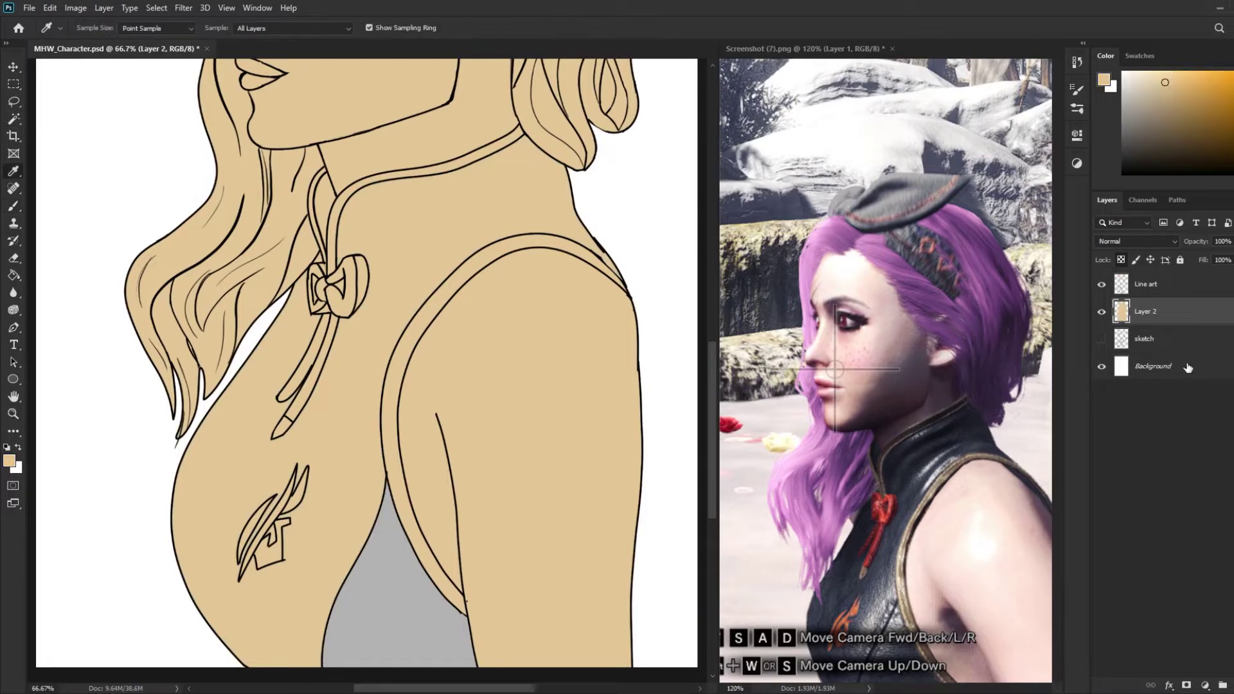
pyautogui.press('b')
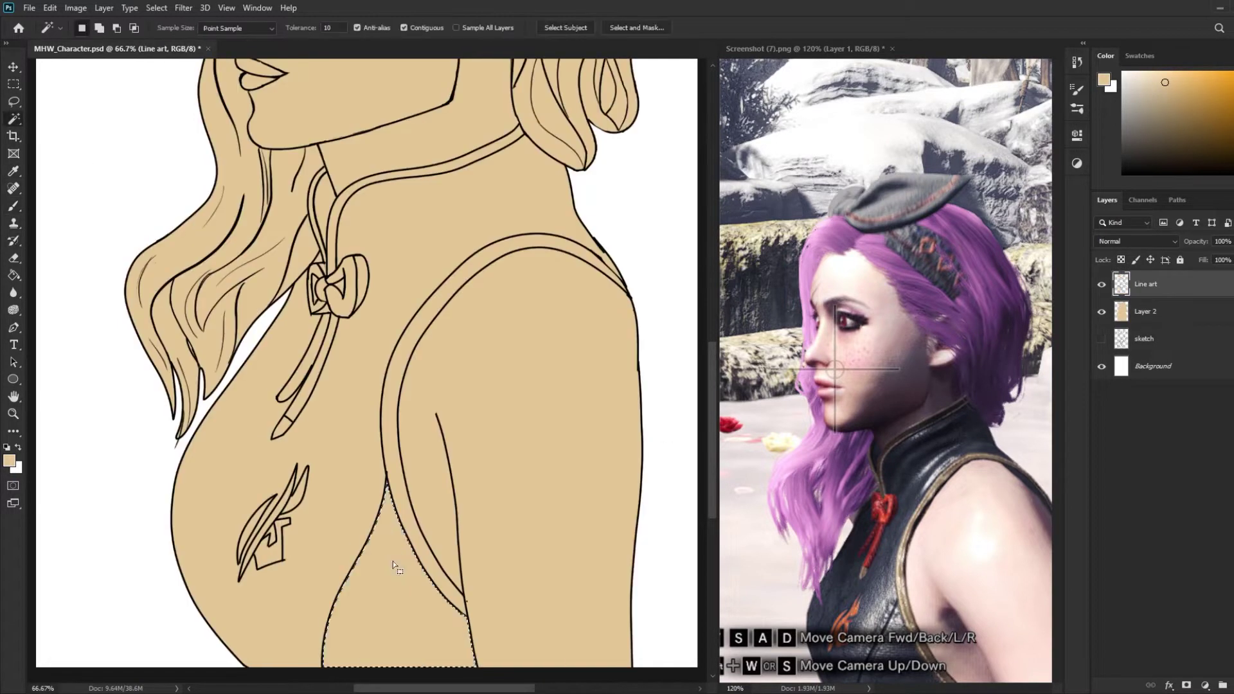
pyautogui.press('b')
pyautogui.click(1123, 133)
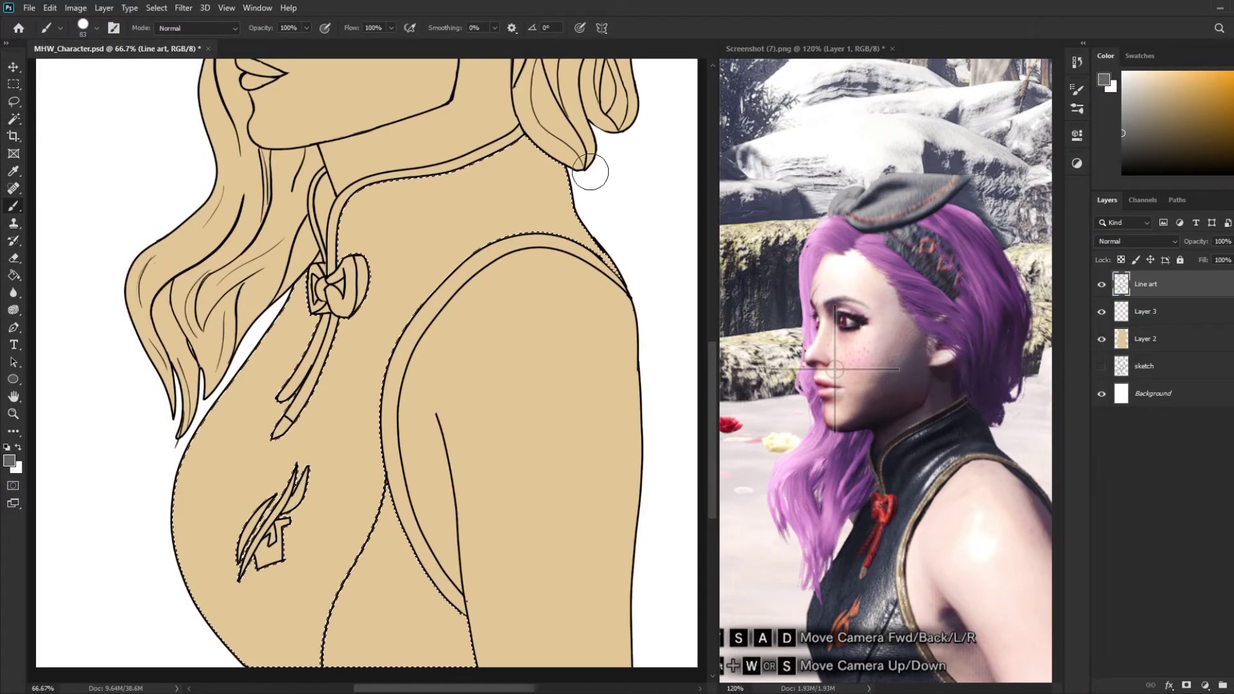
pyautogui.moveTo(450, 193); pyautogui.dragTo(485, 651)
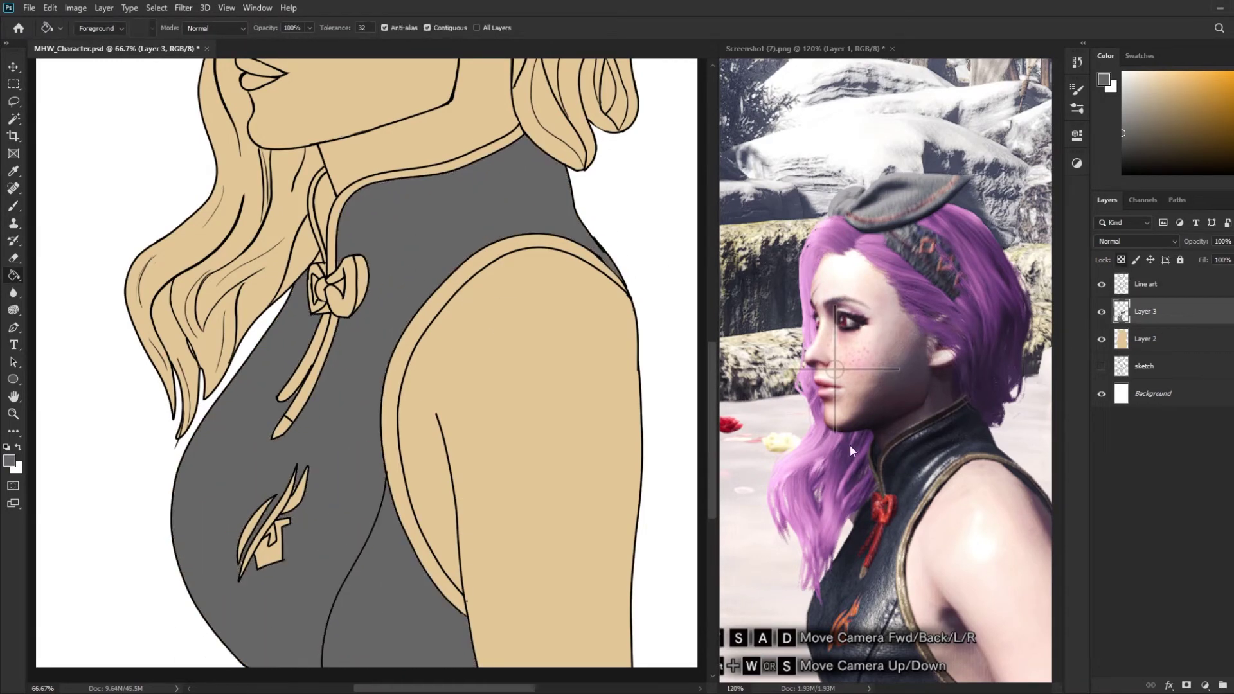
pyautogui.click(1144, 82)
# - Paint the arm on the base colour layer and sample skin tone from the reference shoulder
pyautogui.click(1145, 339)
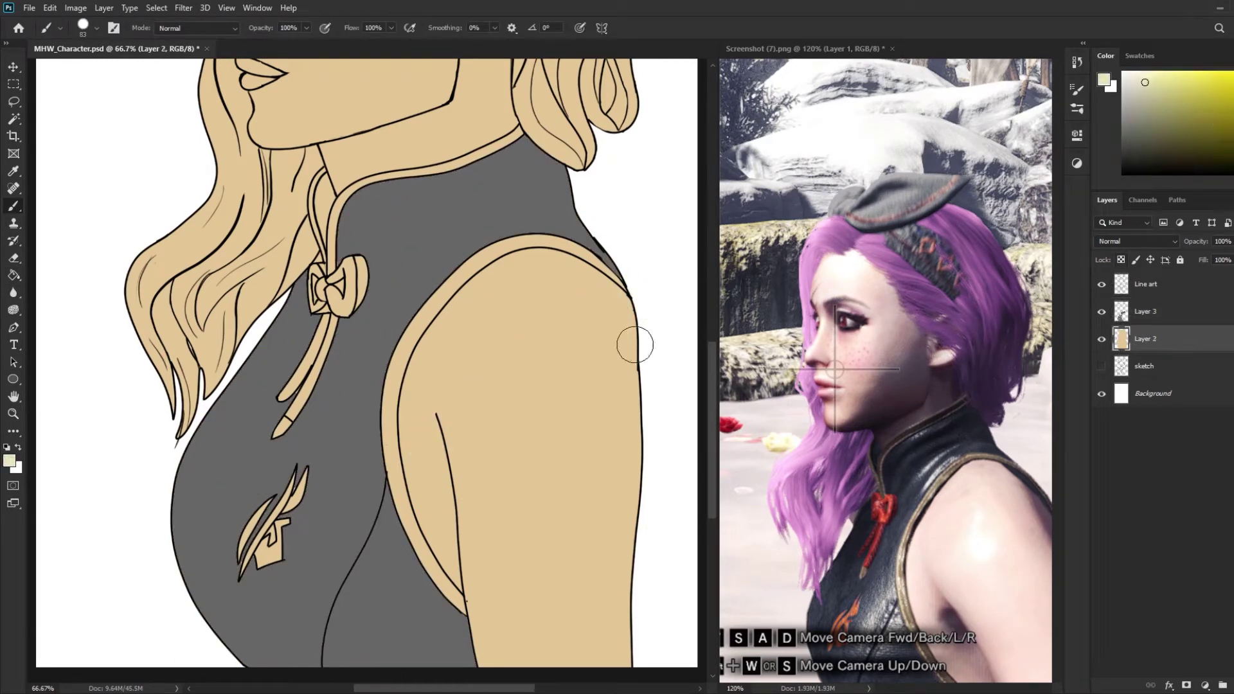
pyautogui.moveTo(634, 342)
pyautogui.mouseDown()
pyautogui.moveTo(461, 370)
pyautogui.moveTo(627, 413)
pyautogui.mouseUp()
pyautogui.click(718, 415)
pyautogui.press('i')
pyautogui.moveTo(879, 333); pyautogui.dragTo(1022, 528)
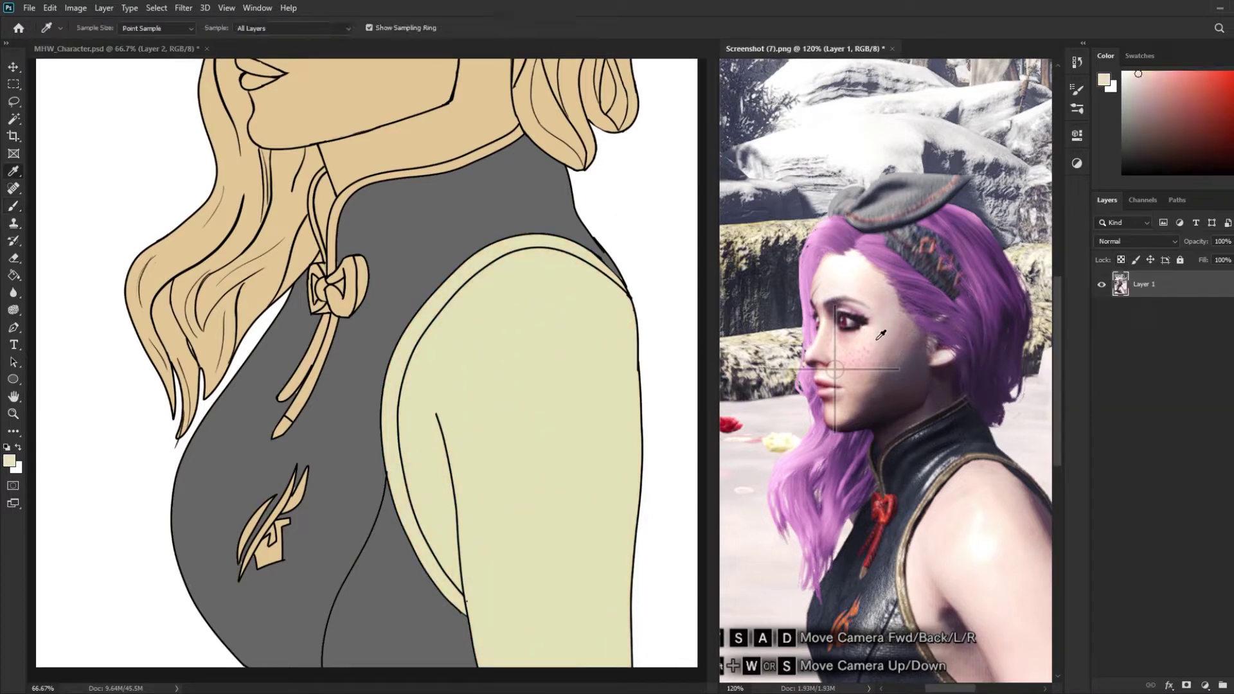
pyautogui.press('b')
# - Resample the skin tone from the reference face and paint the face and neck pink
pyautogui.click(478, 344)
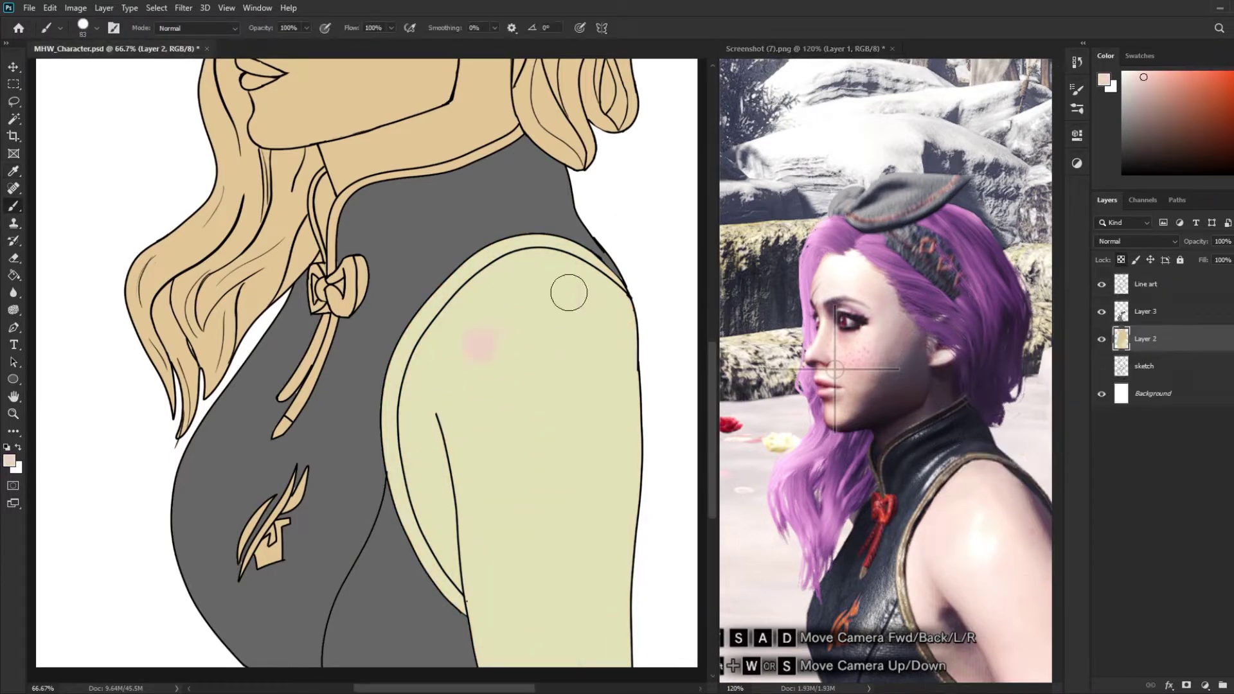
pyautogui.keyDown('alt'); pyautogui.click(829, 360); pyautogui.keyUp('alt')
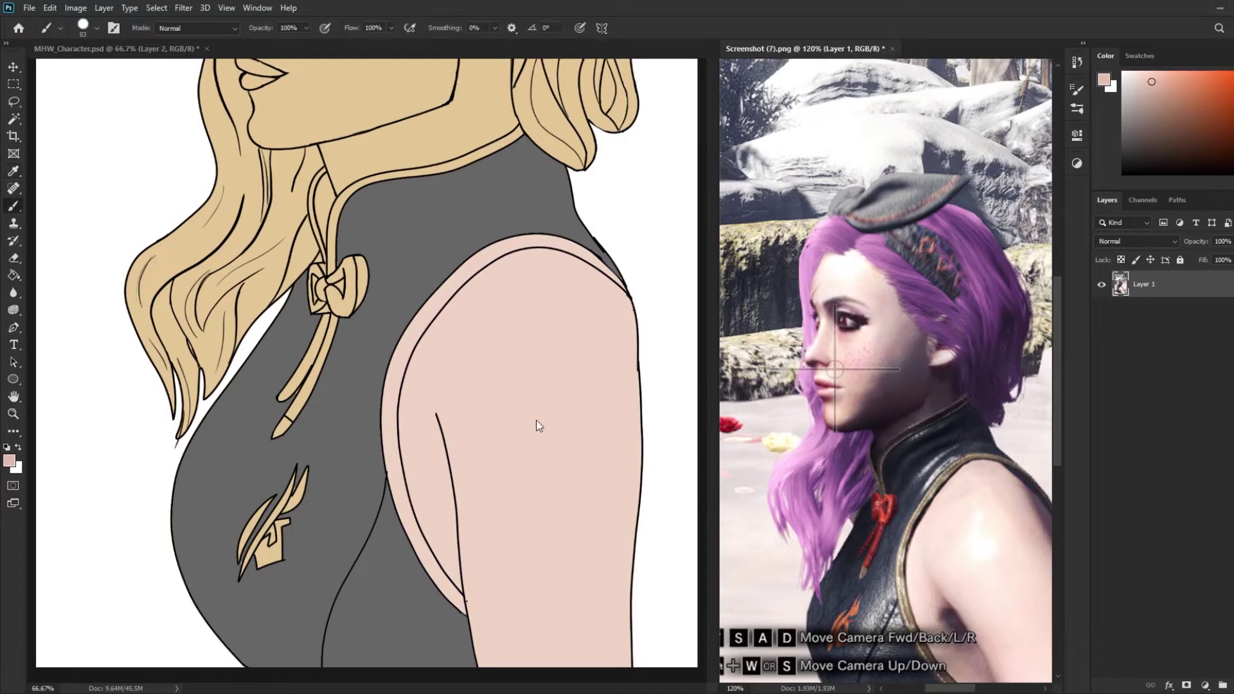
pyautogui.moveTo(536, 421); pyautogui.dragTo(566, 579)
pyautogui.scroll(5, 675, 348)
pyautogui.scroll(-1, 725, 349)
pyautogui.moveTo(386, 193); pyautogui.dragTo(357, 511)
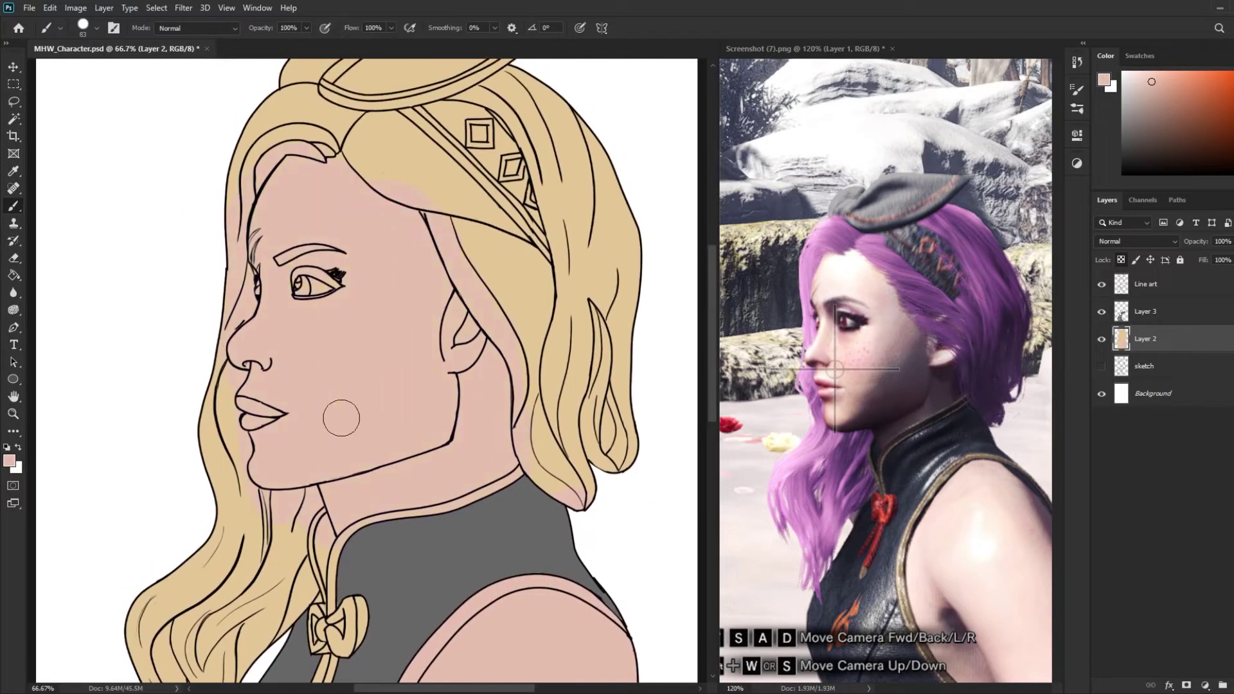
# - Rename the dress layer to 'top' and add a new empty layer
pyautogui.scroll(3, 342, 418)
pyautogui.hotkey('ctrl', 'shift', 'alt', 'n')
pyautogui.click(1150, 344)
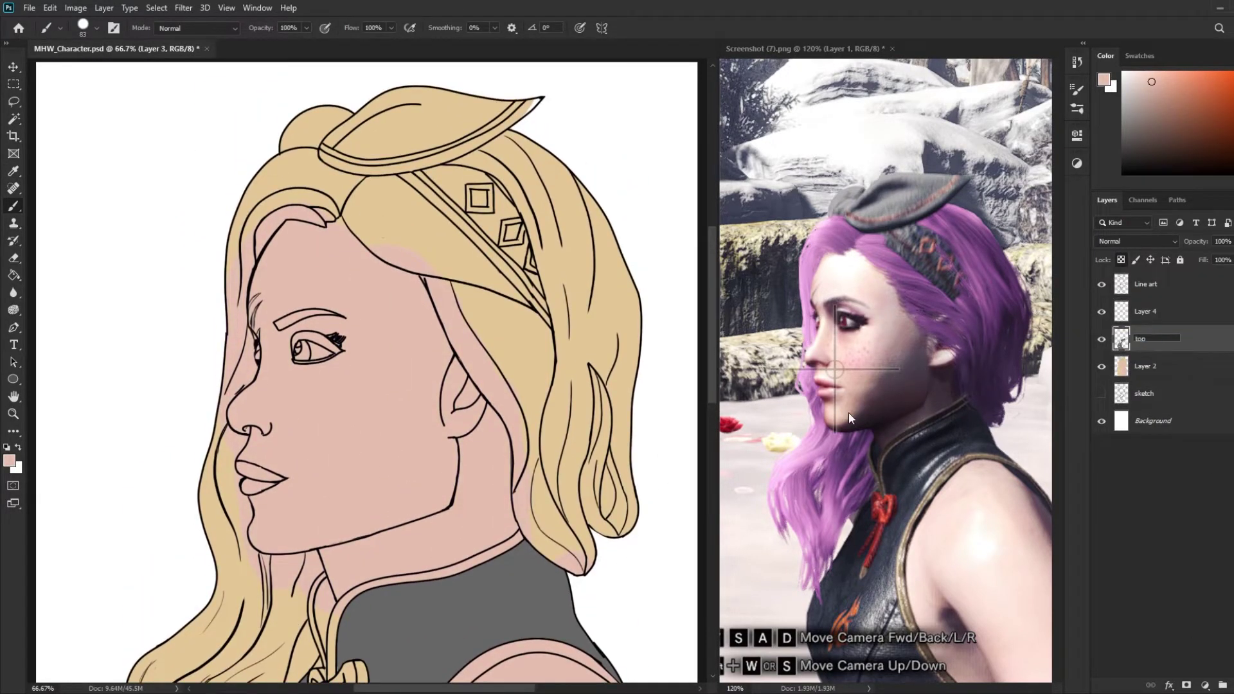
pyautogui.press('Tab')
pyautogui.write('base')
# - Magic Wand the hair on the line art and paint it solid purple on the empty layer
pyautogui.click(1195, 288)
pyautogui.press('w')
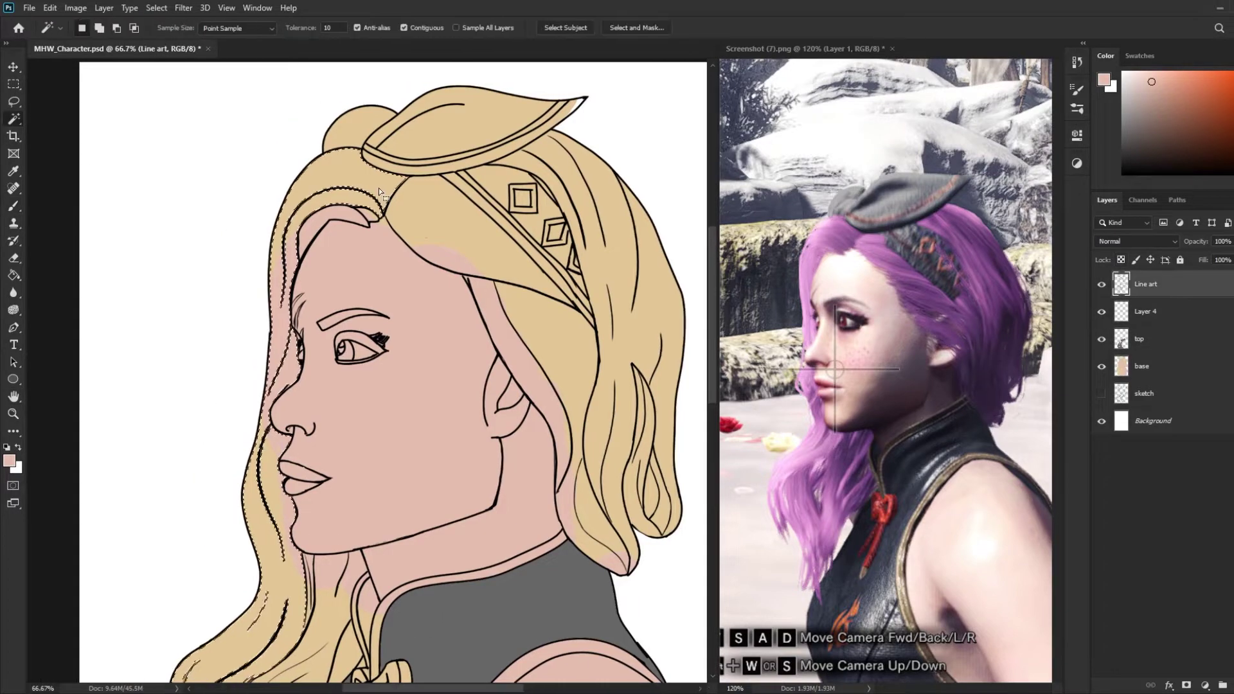
pyautogui.keyDown('shift'); pyautogui.click(651, 504); pyautogui.keyUp('shift')
pyautogui.scroll(-2, 651, 503)
pyautogui.scroll(-3, 651, 503)
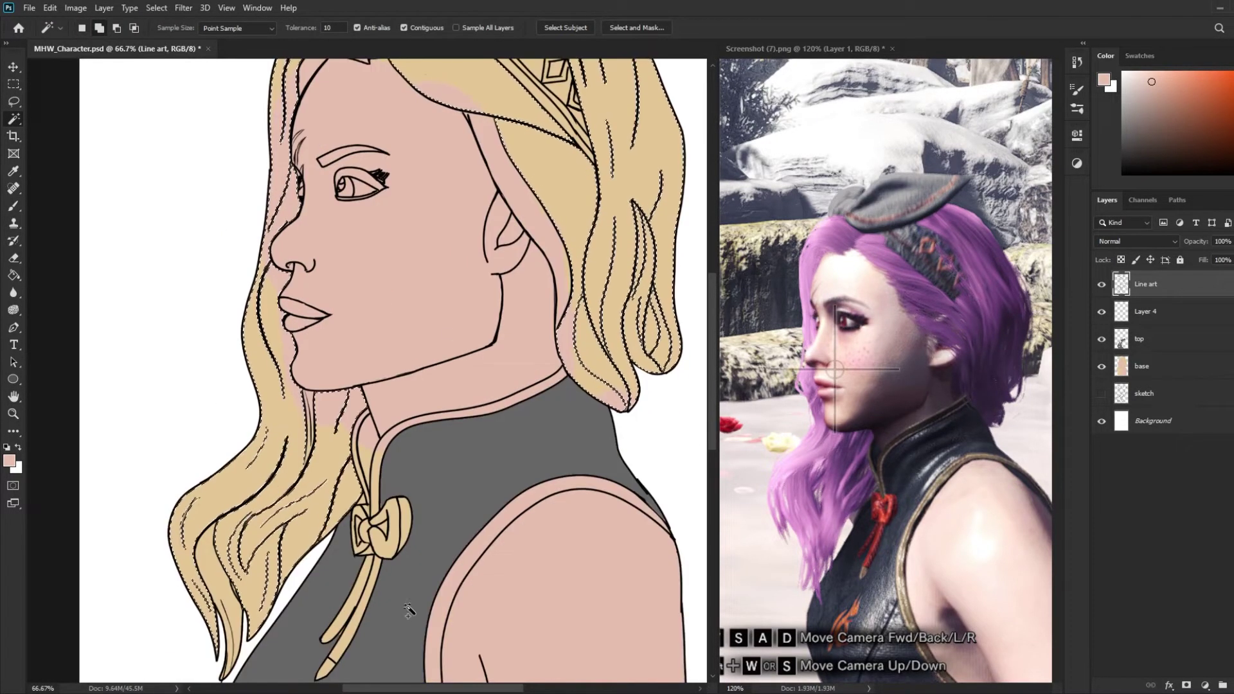
pyautogui.hotkey('ctrl', '+')
pyautogui.hotkey('ctrl', '+')
pyautogui.hotkey('ctrl', '+')
pyautogui.scroll(5, 361, 437)
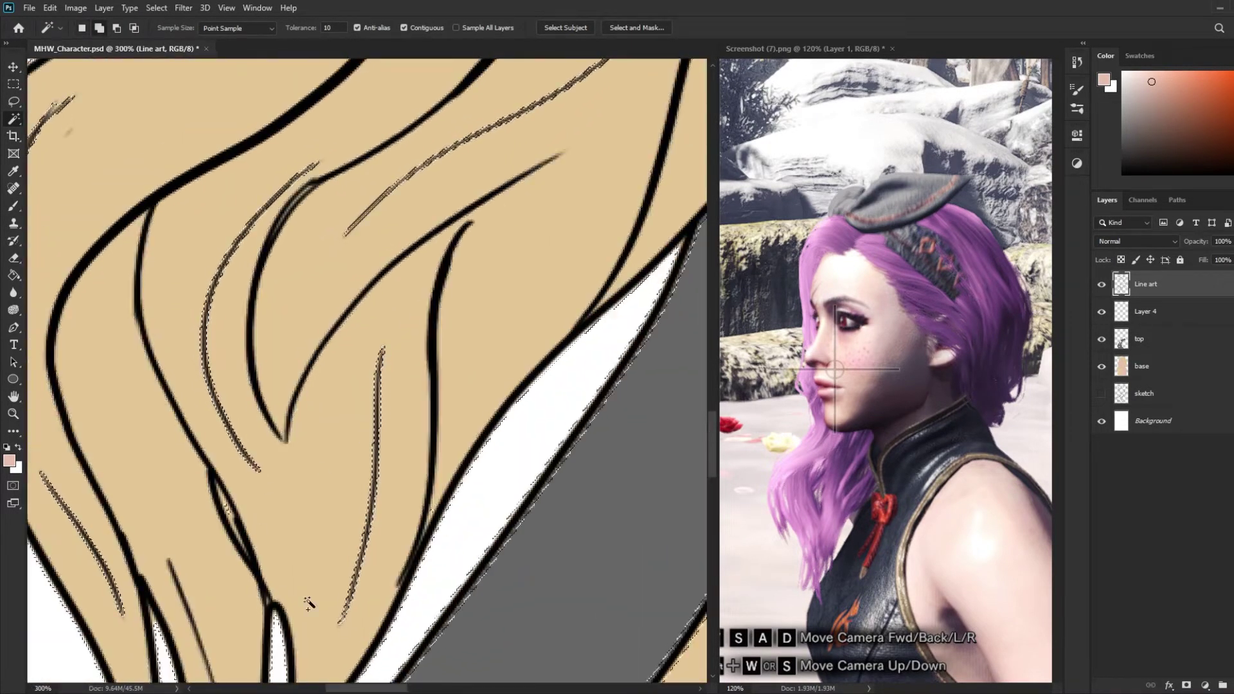
pyautogui.hotkey('ctrl', '-')
pyautogui.hotkey('ctrl', '-')
pyautogui.hotkey('ctrl', '-')
pyautogui.click(1169, 347)
pyautogui.click(1150, 311)
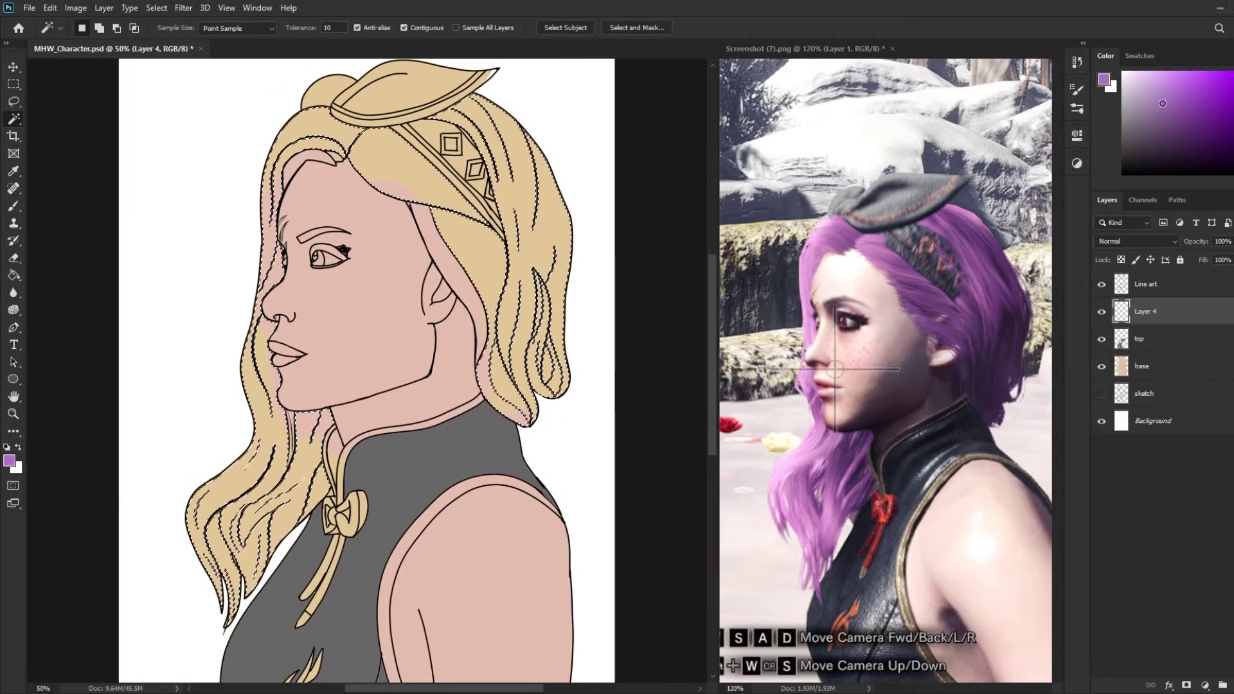
pyautogui.press('b')
pyautogui.moveTo(503, 398)
pyautogui.mouseDown()
pyautogui.moveTo(553, 360)
pyautogui.moveTo(501, 385)
pyautogui.moveTo(450, 160)
pyautogui.moveTo(313, 558)
pyautogui.moveTo(212, 547)
pyautogui.mouseUp()
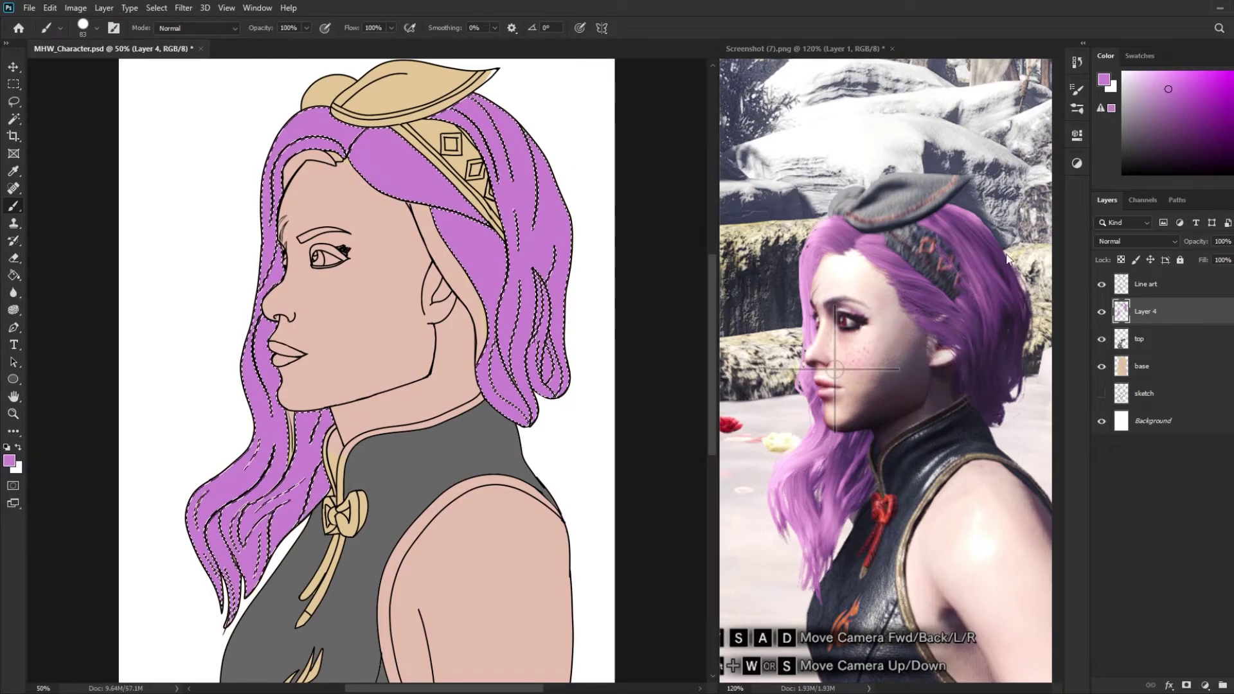
# - Deselect and paint the strand between ear and headband purple
pyautogui.press('w')
pyautogui.hotkey('alt', ']')
pyautogui.press('b')
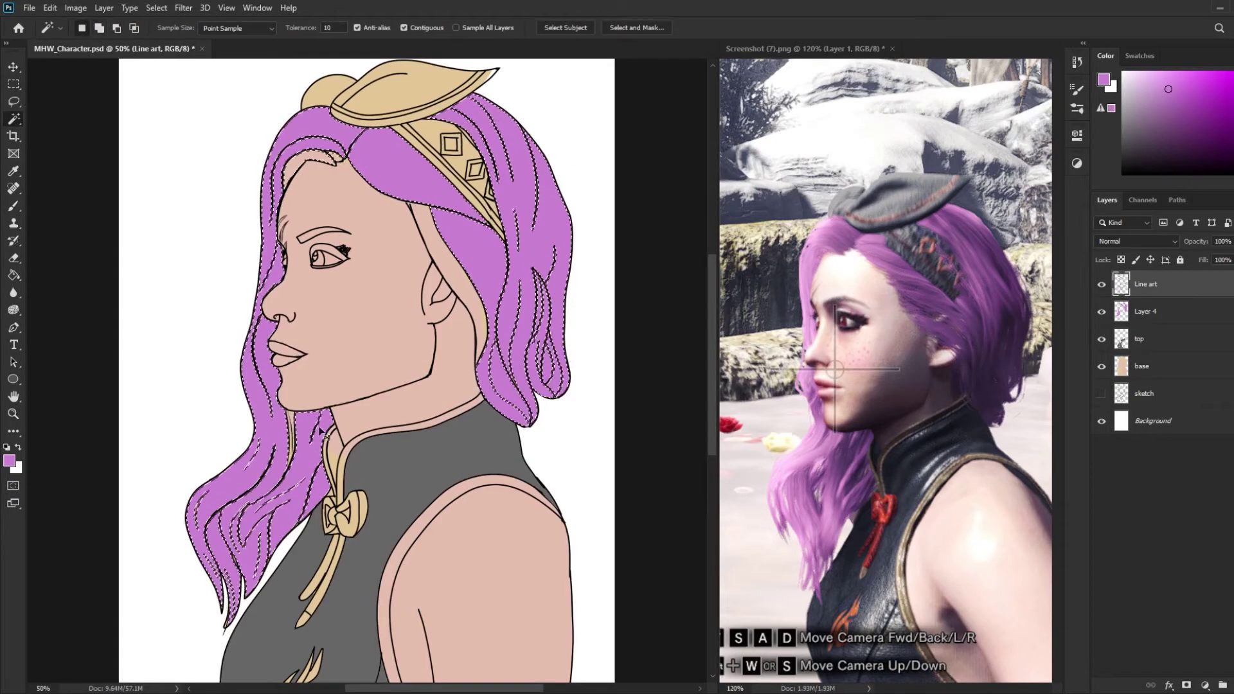
pyautogui.hotkey('alt', '[')
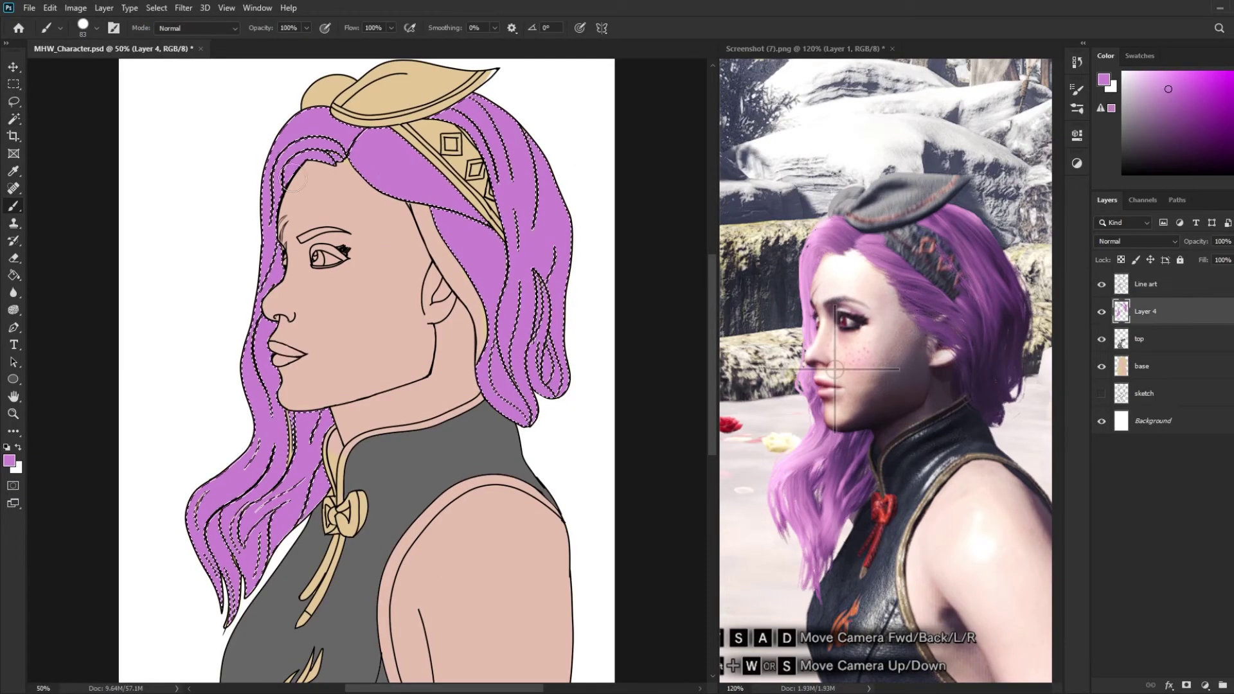
pyautogui.hotkey('ctrl', 'd')
pyautogui.moveTo(488, 320); pyautogui.dragTo(432, 214)
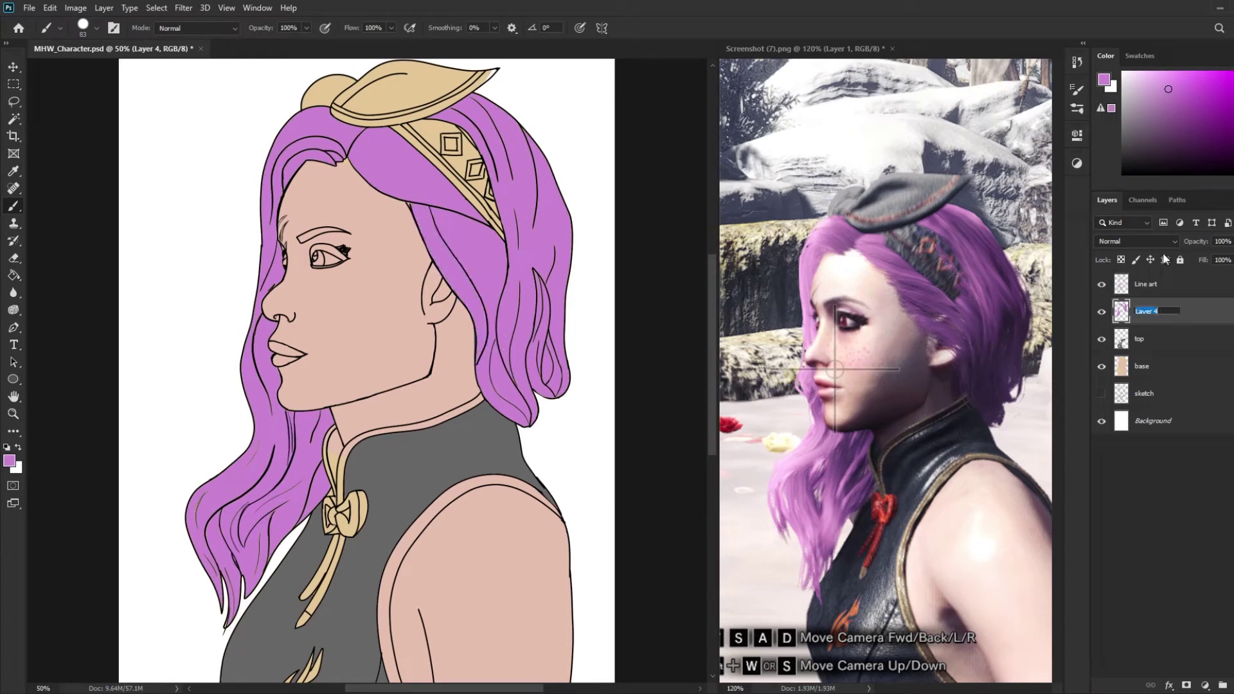
# - Add a new layer above Hair and Magic Wand the eyebrow and eye interiors on the line art
pyautogui.hotkey('ctrl', 'alt', 'shift', 'n')
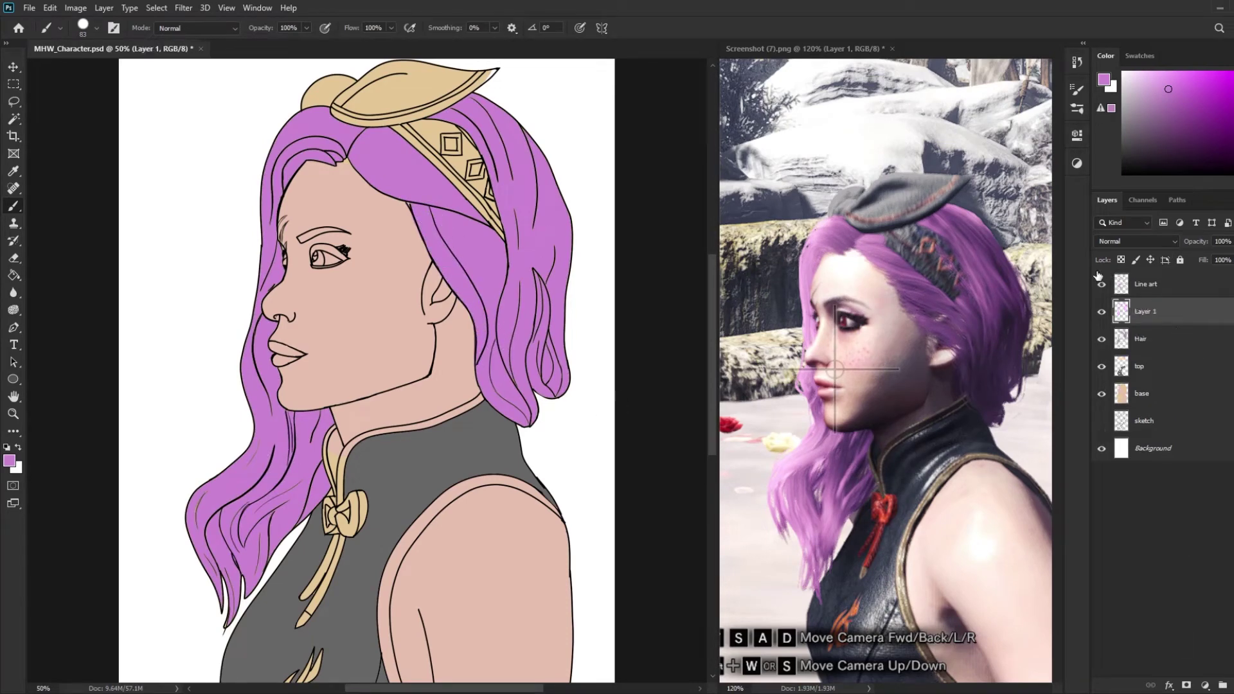
pyautogui.scroll(3, 283, 192)
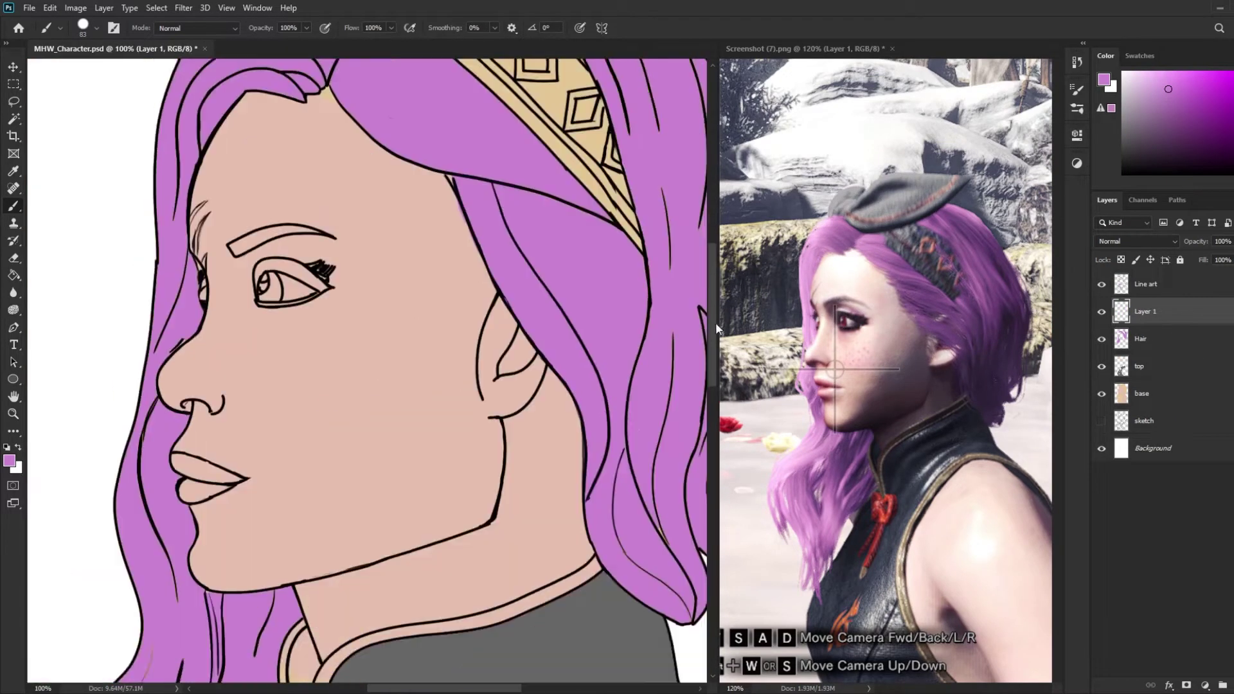
pyautogui.press('i')
pyautogui.click(353, 275)
pyautogui.press('w')
pyautogui.hotkey('alt', ']')
pyautogui.keyDown('shift'); pyautogui.click(385, 325); pyautogui.keyUp('shift')
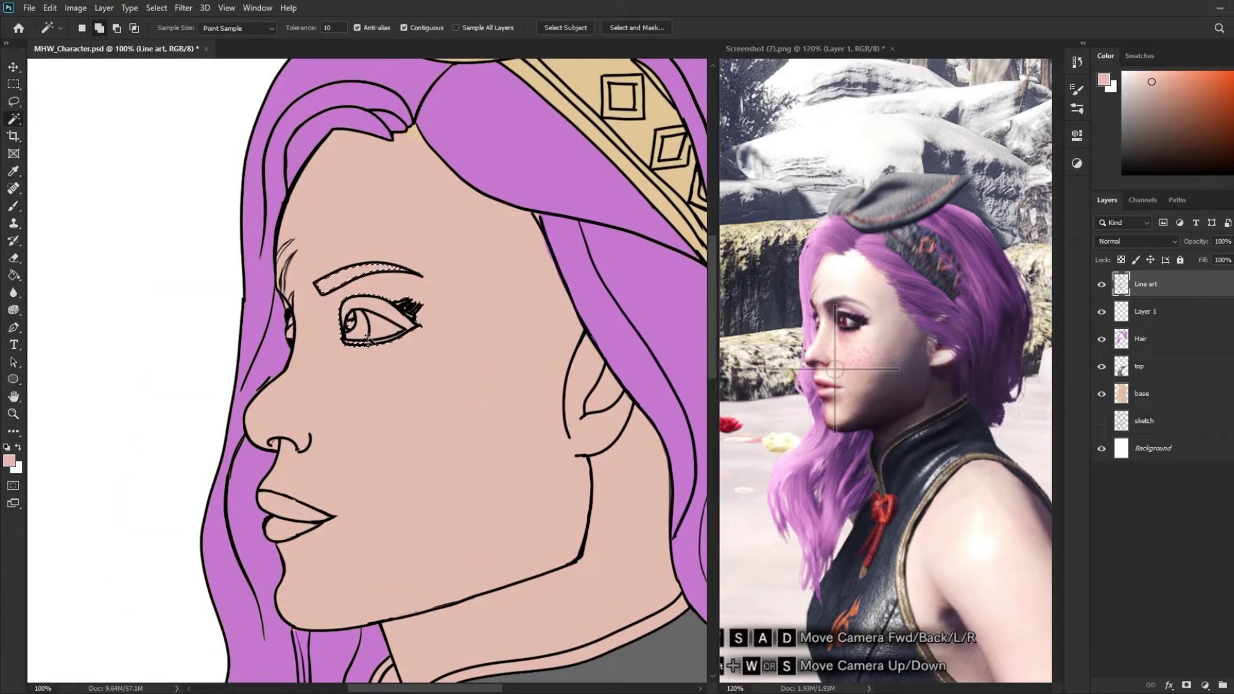
pyautogui.press('d')
pyautogui.press('b')
# - Add the lips to the selection and fill it white, then undo the fill
pyautogui.press('w')
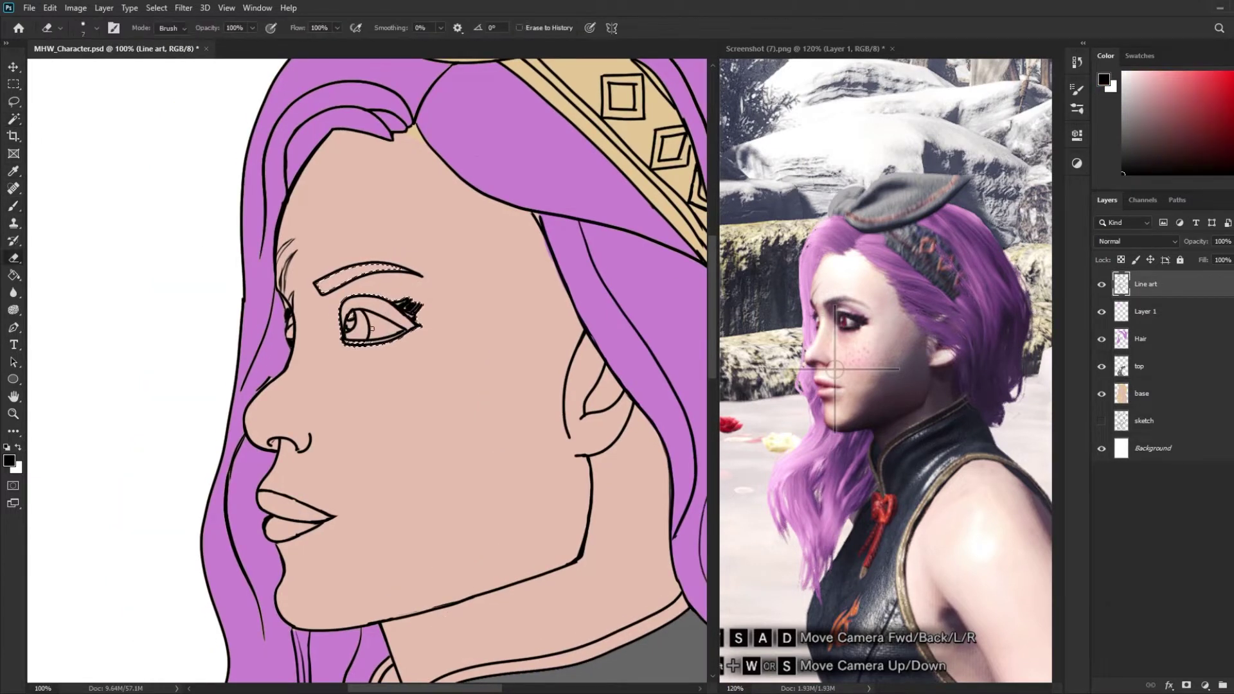
pyautogui.keyDown('shift'); pyautogui.click(283, 505); pyautogui.keyUp('shift')
pyautogui.hotkey('alt', '[')
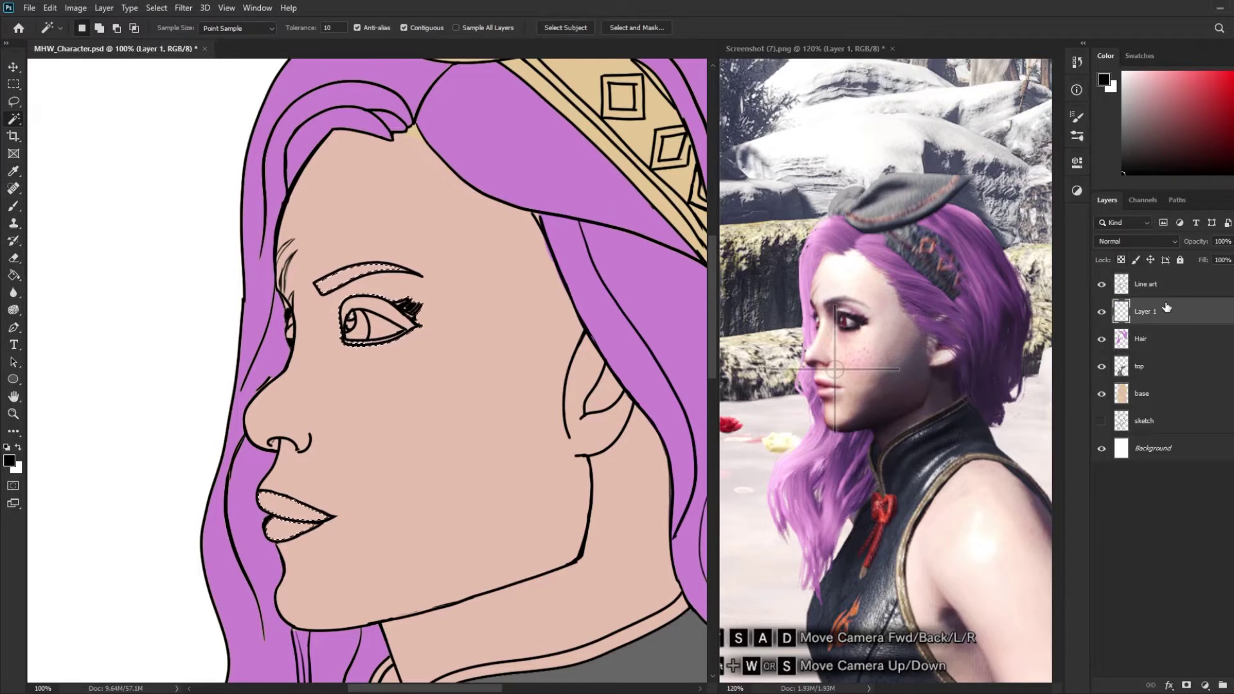
pyautogui.press('b')
pyautogui.press('x')
pyautogui.hotkey('alt', 'BackSpace')
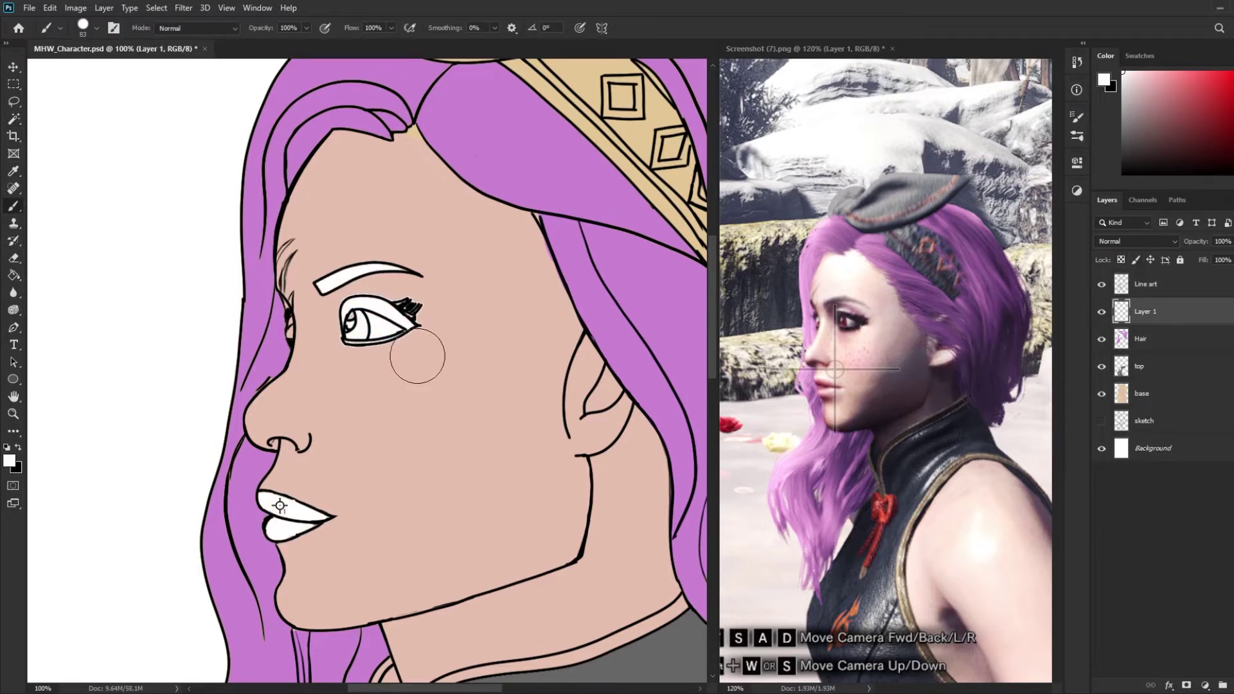
pyautogui.scroll(3, 317, 273)
pyautogui.scroll(3, 473, 527)
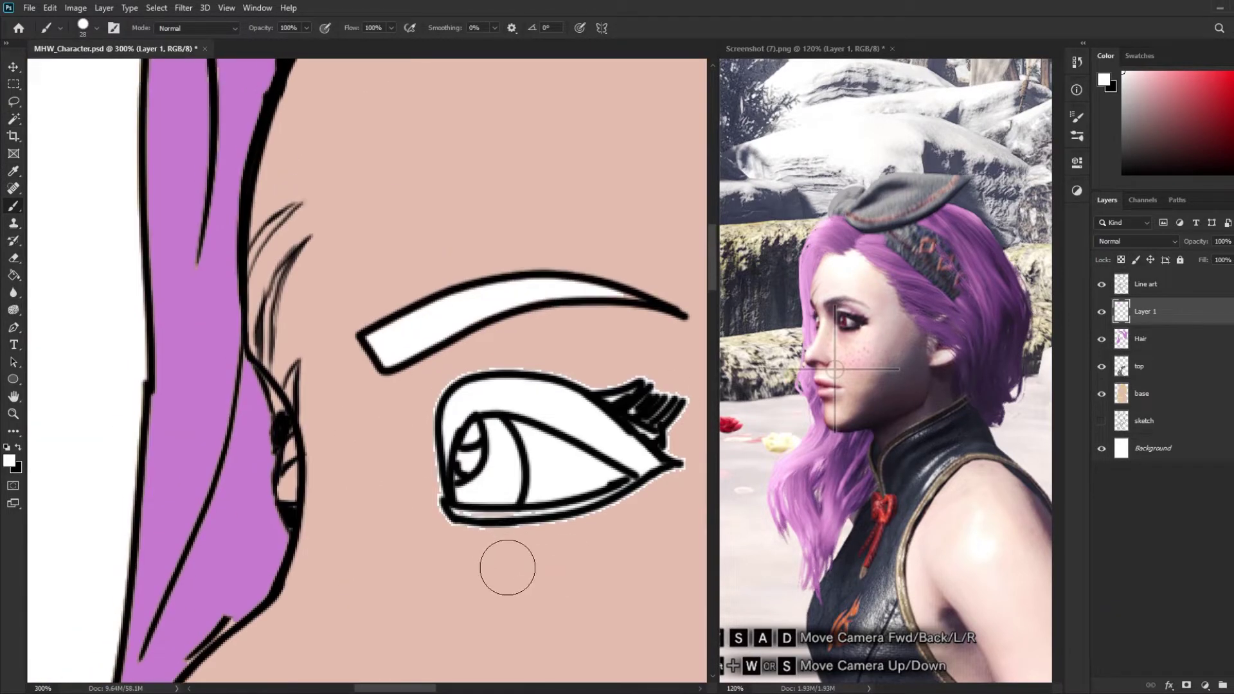
pyautogui.hotkey('ctrl', 'z')
# - Brush the eye, eyebrow interior and eye corner white, shrinking the brush for detail
pyautogui.moveTo(473, 527)
pyautogui.mouseDown()
pyautogui.moveTo(463, 425)
pyautogui.moveTo(478, 489)
pyautogui.moveTo(642, 456)
pyautogui.mouseUp()
pyautogui.press('[')
pyautogui.press('[')
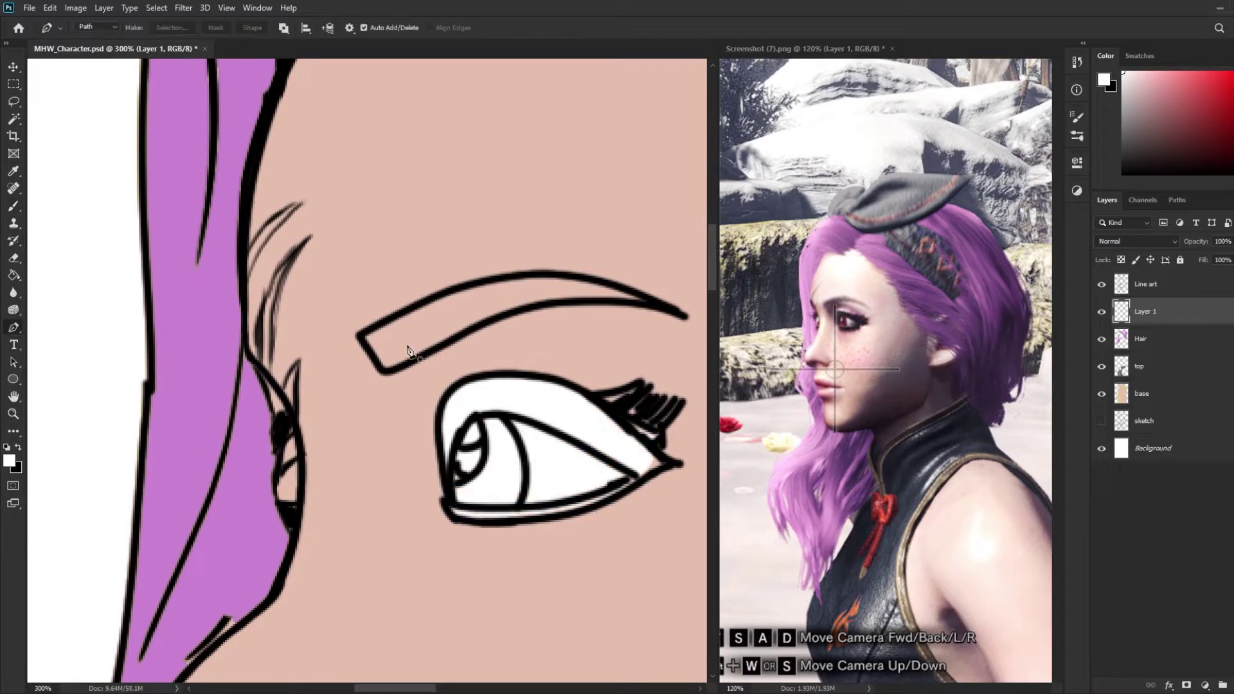
pyautogui.moveTo(376, 348)
pyautogui.mouseDown()
pyautogui.moveTo(507, 297)
pyautogui.moveTo(399, 331)
pyautogui.mouseUp()
pyautogui.moveTo(289, 427); pyautogui.dragTo(288, 463)
pyautogui.press('[')
pyautogui.press('[')
pyautogui.press('[')
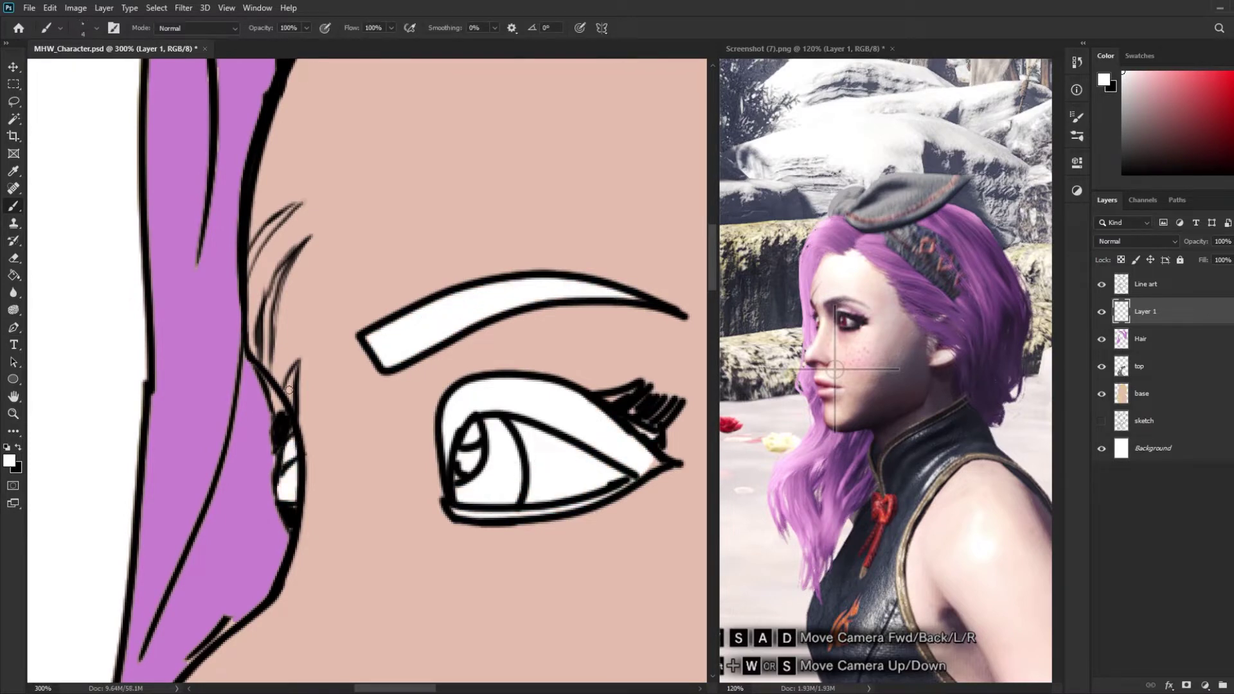
# - Brush both lips white with an enlarged brush and zoom out to the whole face
pyautogui.moveTo(266, 355); pyautogui.dragTo(282, 219)
pyautogui.scroll(-5, 257, 405)
pyautogui.press(']')
pyautogui.press(']')
pyautogui.press(']')
pyautogui.moveTo(212, 386)
pyautogui.mouseDown()
pyautogui.moveTo(387, 439)
pyautogui.moveTo(353, 465)
pyautogui.mouseUp()
pyautogui.hotkey('ctrl', '-')
pyautogui.hotkey('ctrl', '-')
pyautogui.hotkey('ctrl', '-')
pyautogui.doubleClick(1145, 311)
# - Name the face layer, then paint the collar and armhole piping in the sampled trim tan
pyautogui.write('face')
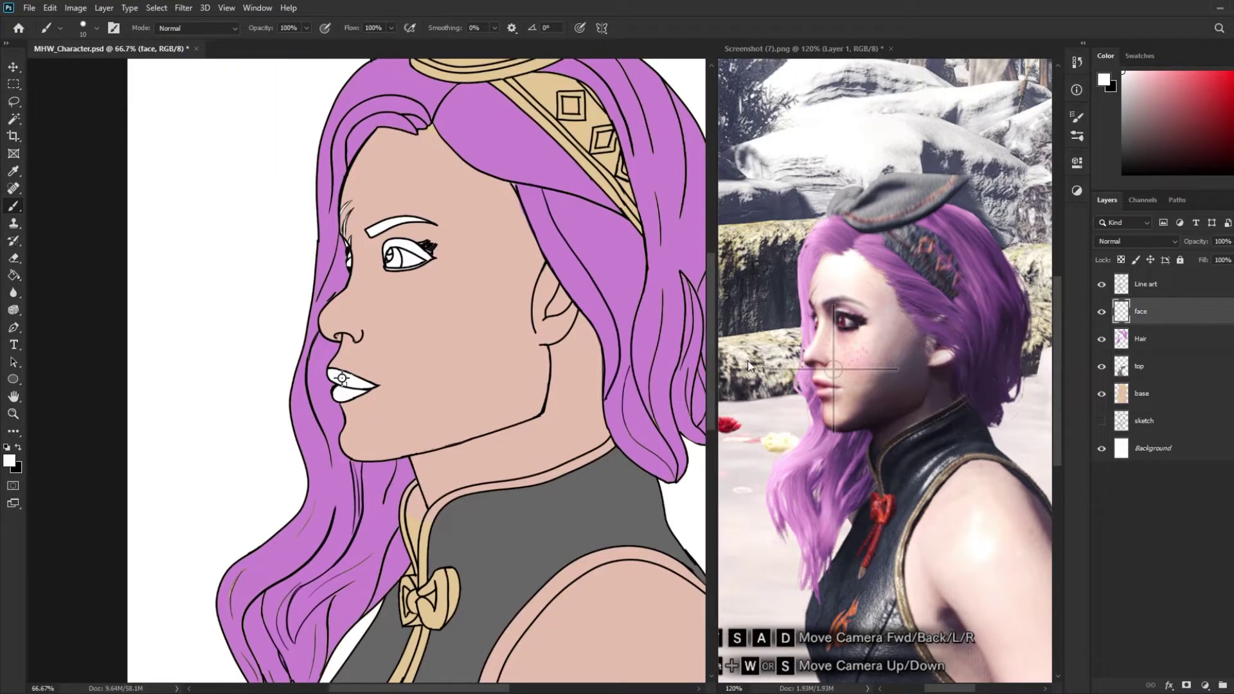
pyautogui.moveTo(341, 378); pyautogui.dragTo(341, 233)
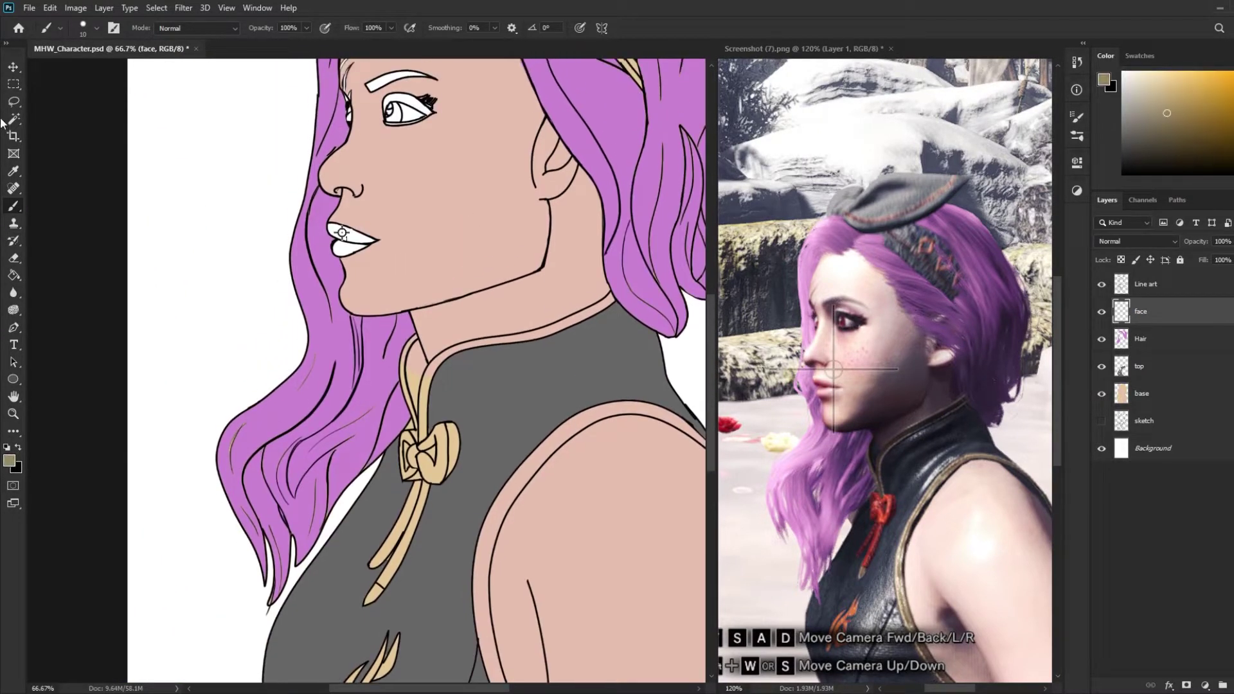
pyautogui.keyDown('alt'); pyautogui.click(937, 485); pyautogui.keyUp('alt')
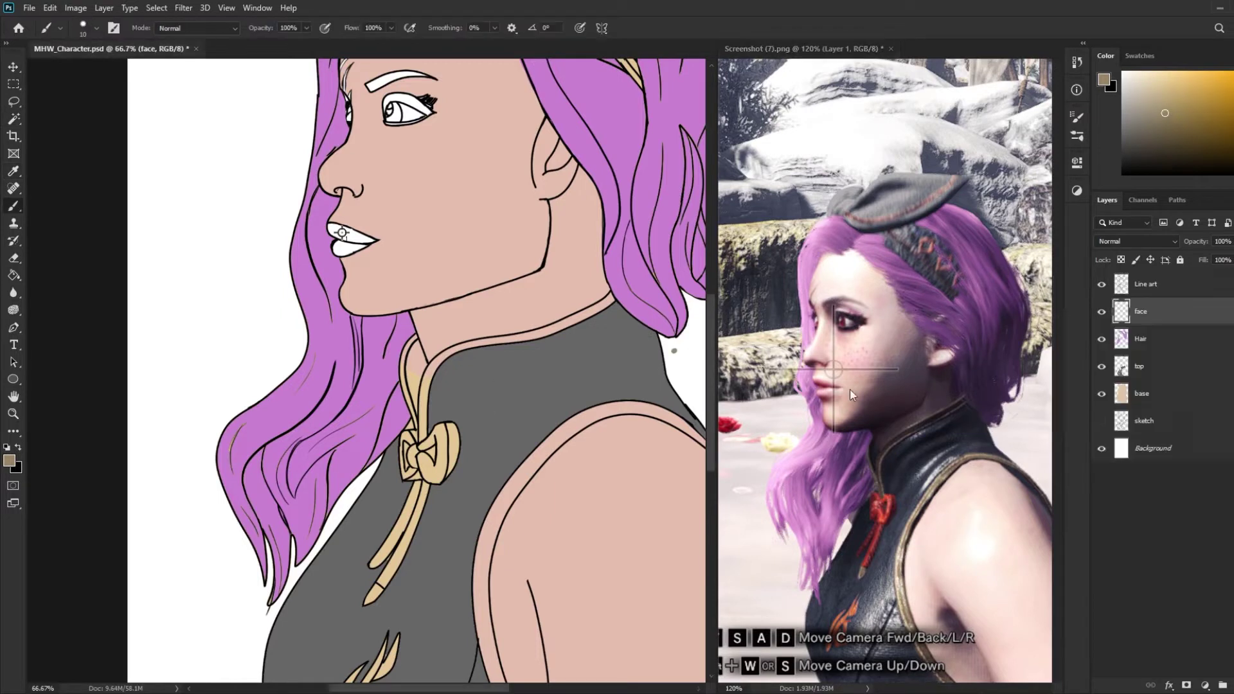
pyautogui.keyDown('ctrl'); pyautogui.click(1121, 366); pyautogui.keyUp('ctrl')
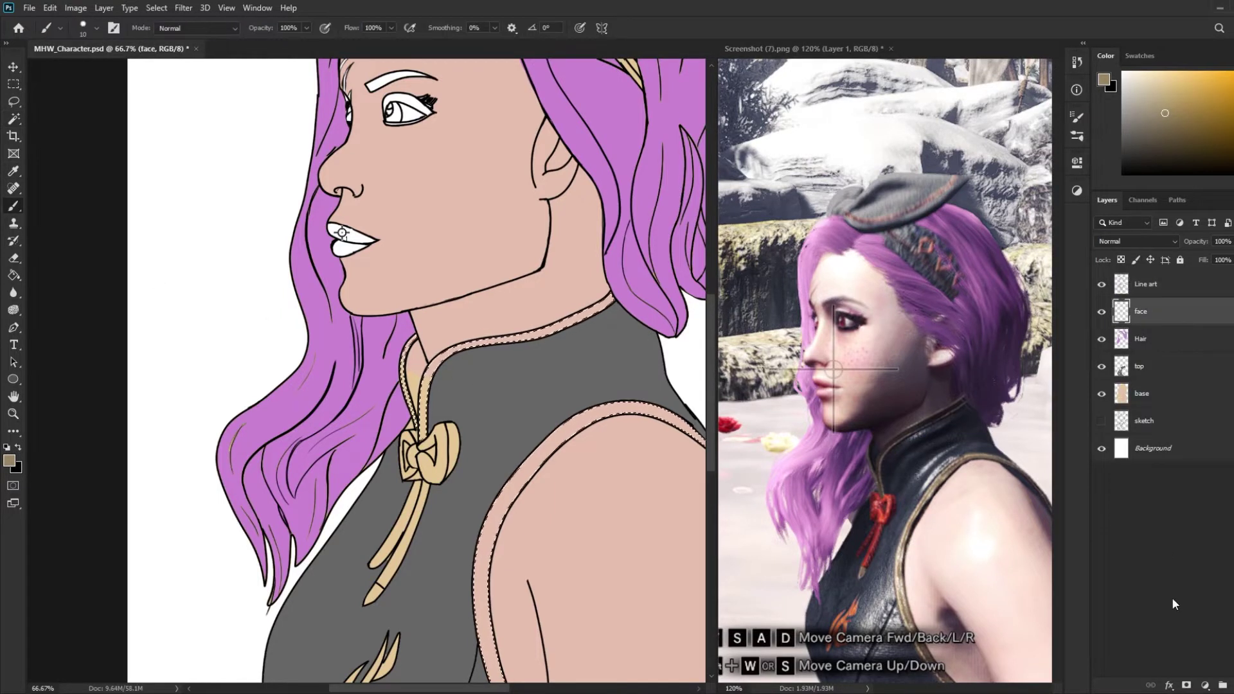
pyautogui.hotkey('ctrl', 'shift', 'alt', 'n')
pyautogui.moveTo(412, 335); pyautogui.dragTo(415, 443)
pyautogui.moveTo(610, 299); pyautogui.dragTo(488, 572)
pyautogui.moveTo(424, 437)
pyautogui.mouseDown()
pyautogui.moveTo(482, 585)
pyautogui.moveTo(495, 681)
pyautogui.mouseUp()
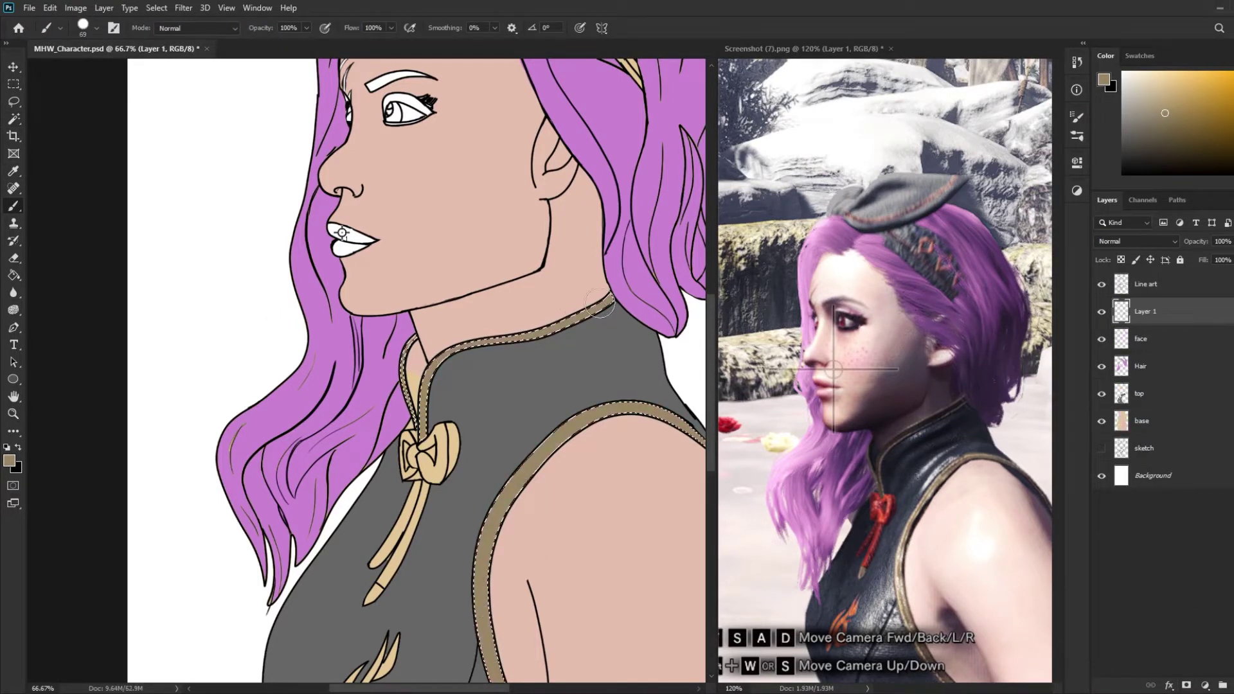
# - Rename the piping layer 'lining', drop the selection, and sample the top's grey
pyautogui.doubleClick(1144, 311)
pyautogui.write('lining')
pyautogui.press('Return')
pyautogui.hotkey('ctrl', 'd')
pyautogui.keyDown('ctrl'); pyautogui.click(501, 470); pyautogui.keyUp('ctrl')
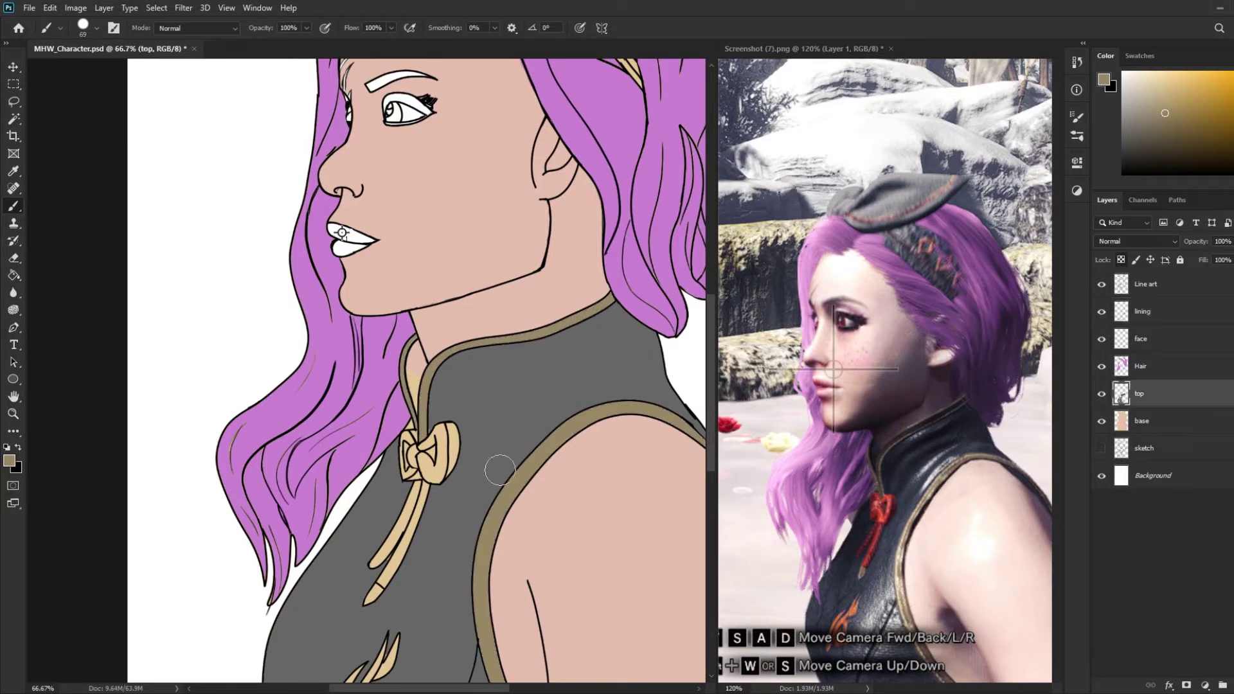
pyautogui.keyDown('alt'); pyautogui.click(432, 524); pyautogui.keyUp('alt')
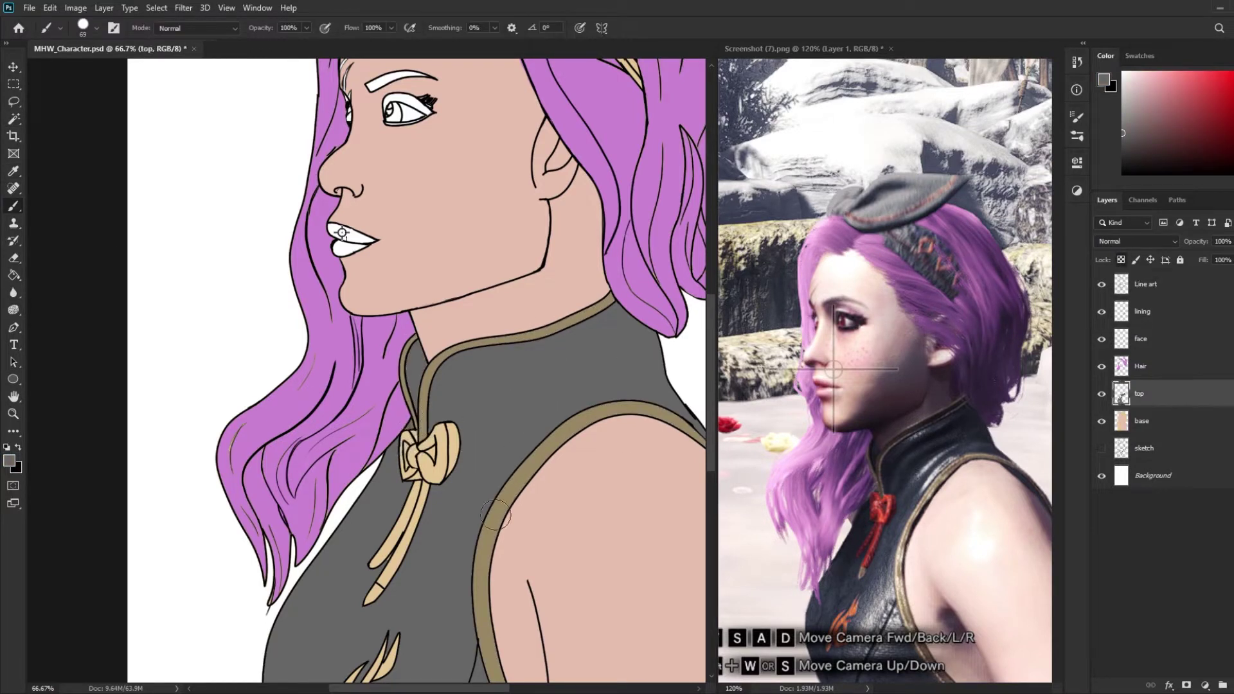
# - Resample the lining tan and extend the tan trim down the armhole
pyautogui.scroll(-3, 495, 515)
pyautogui.scroll(-2, 548, 336)
pyautogui.keyDown('ctrl'); pyautogui.click(488, 386); pyautogui.keyUp('ctrl')
pyautogui.keyDown('alt'); pyautogui.click(490, 411); pyautogui.keyUp('alt')
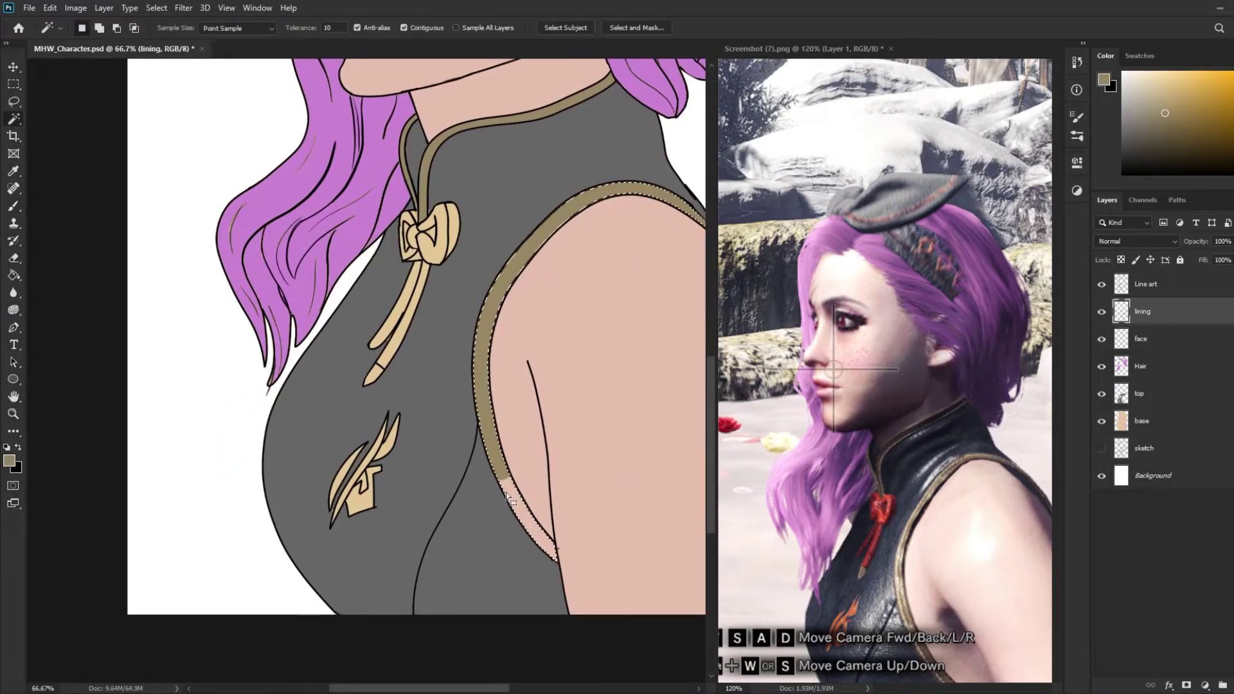
pyautogui.moveTo(503, 477); pyautogui.dragTo(554, 558)
pyautogui.scroll(5, 469, 449)
# - Zoom in on the collar and Magic Wand the bow and ribbons on the Line art layer
pyautogui.scroll(-4, 469, 448)
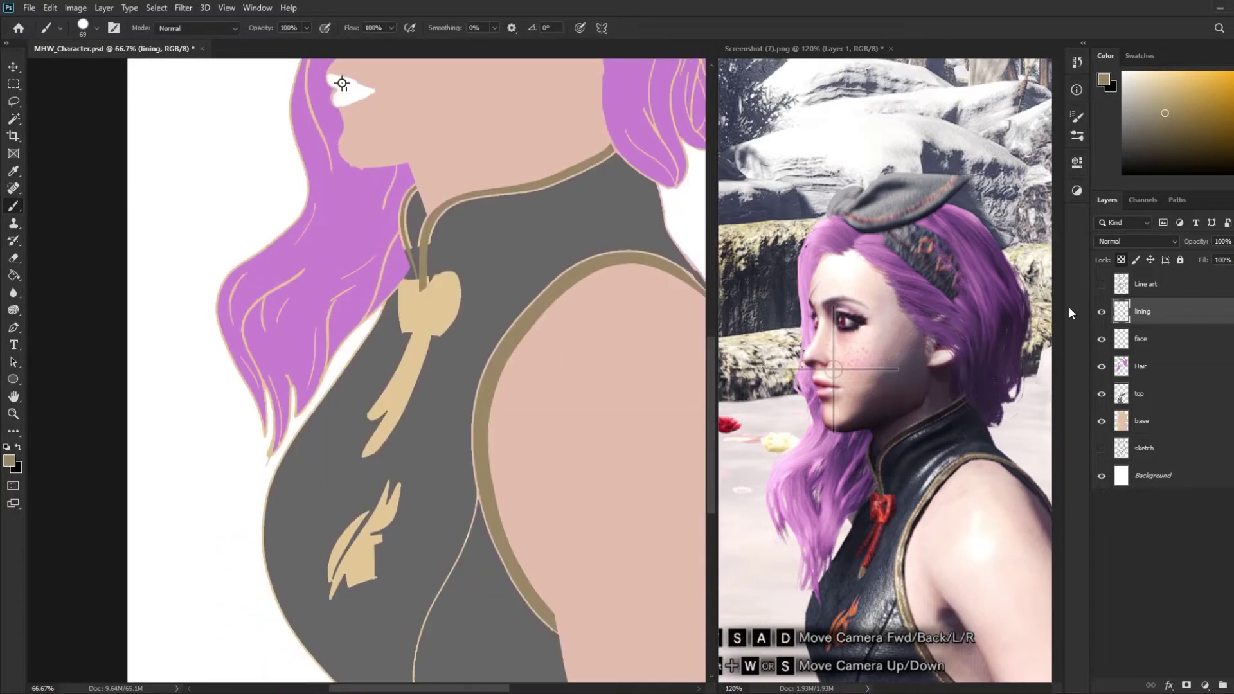
pyautogui.scroll(-1, 469, 448)
pyautogui.scroll(1, 470, 449)
pyautogui.hotkey('ctrl', '+')
pyautogui.hotkey('ctrl', '+')
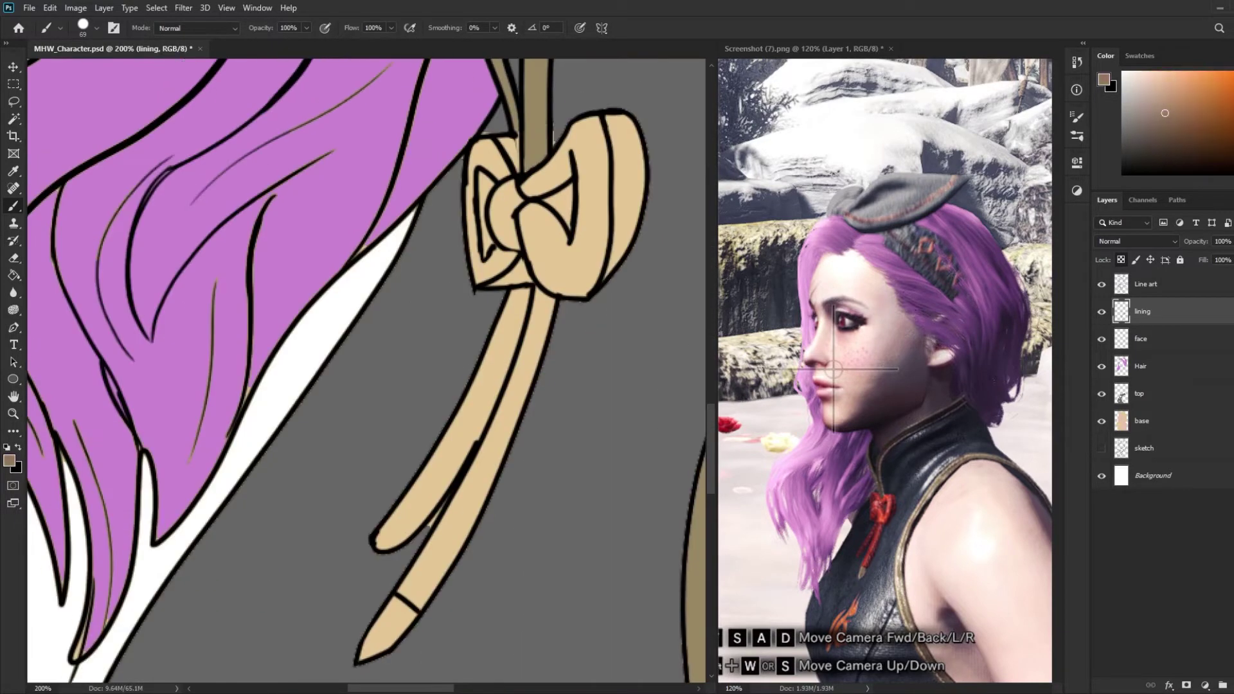
pyautogui.press('w')
pyautogui.hotkey('alt', ']')
pyautogui.click(407, 355)
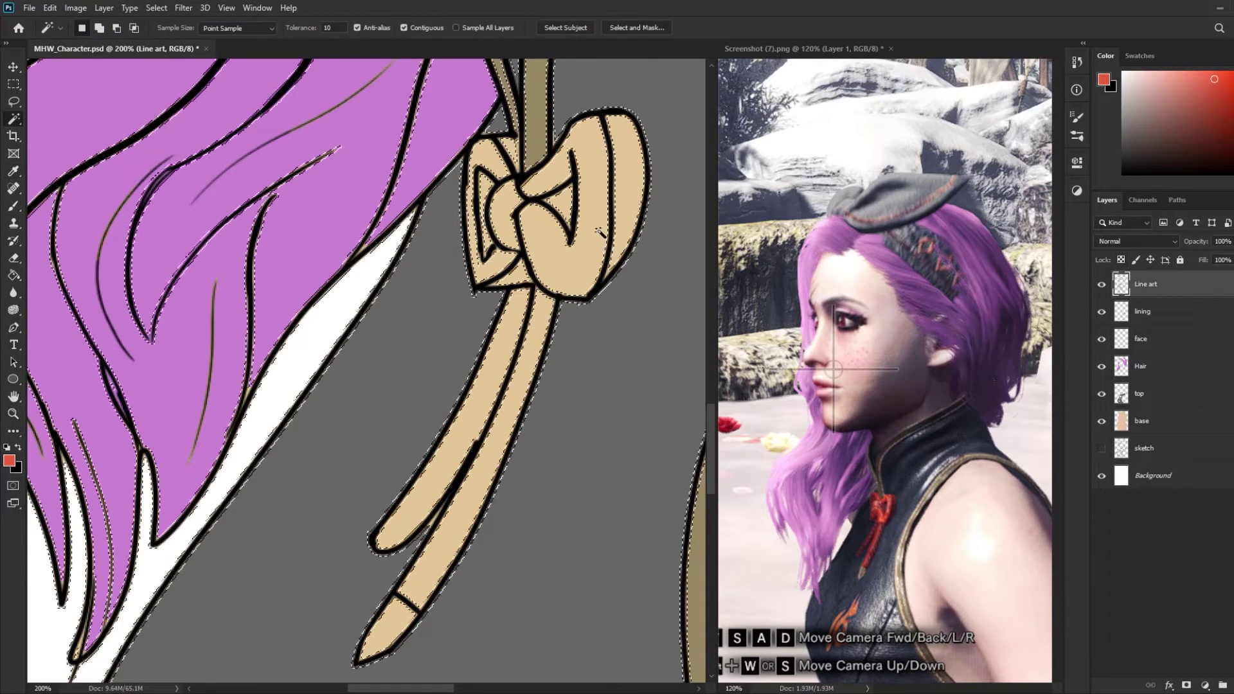
pyautogui.keyDown('shift'); pyautogui.click(499, 165); pyautogui.keyUp('shift')
pyautogui.keyDown('shift'); pyautogui.click(450, 417); pyautogui.keyUp('shift')
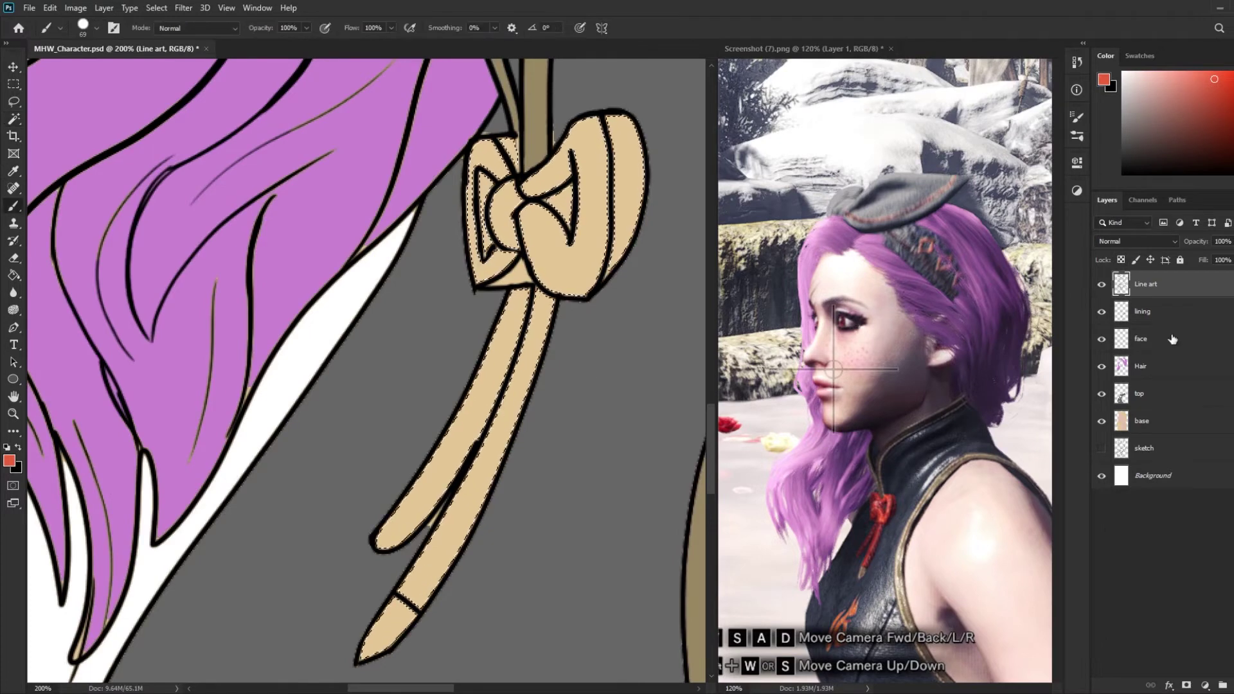
# - Paint the bow and ribbons red on a new layer
pyautogui.hotkey('ctrl', 'shift', 'alt', 'n')
pyautogui.press('b')
pyautogui.moveTo(501, 193); pyautogui.dragTo(611, 257)
pyautogui.moveTo(398, 579); pyautogui.dragTo(624, 280)
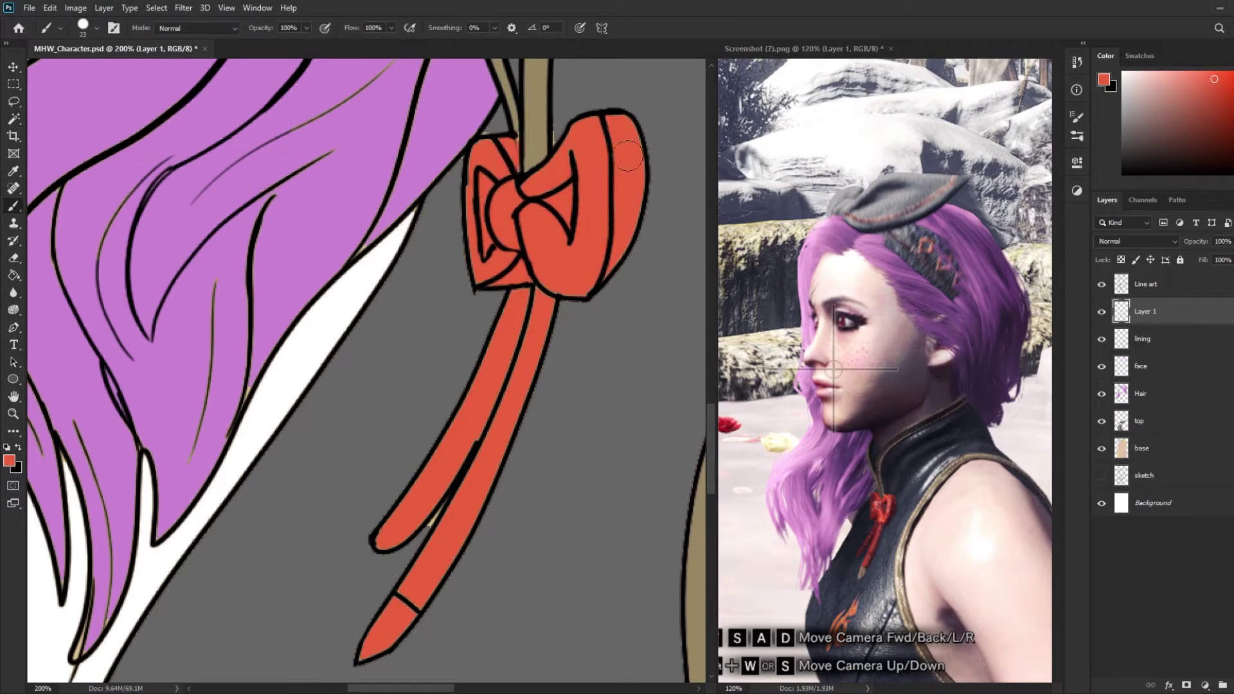
pyautogui.moveTo(628, 155); pyautogui.dragTo(518, 345)
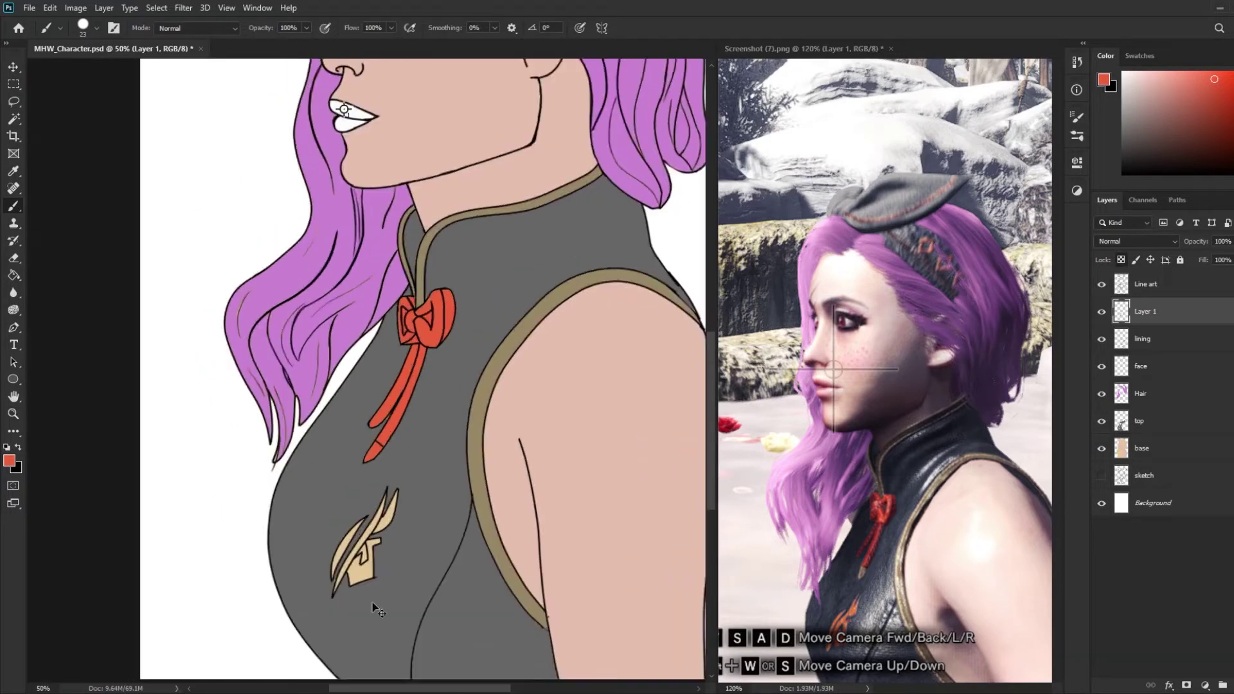
# - Cover stray emblem parts with the top's grey, then select the emblem and paint it orange
pyautogui.moveTo(515, 529); pyautogui.dragTo(297, 595)
pyautogui.keyDown('ctrl'); pyautogui.click(480, 480); pyautogui.keyUp('ctrl')
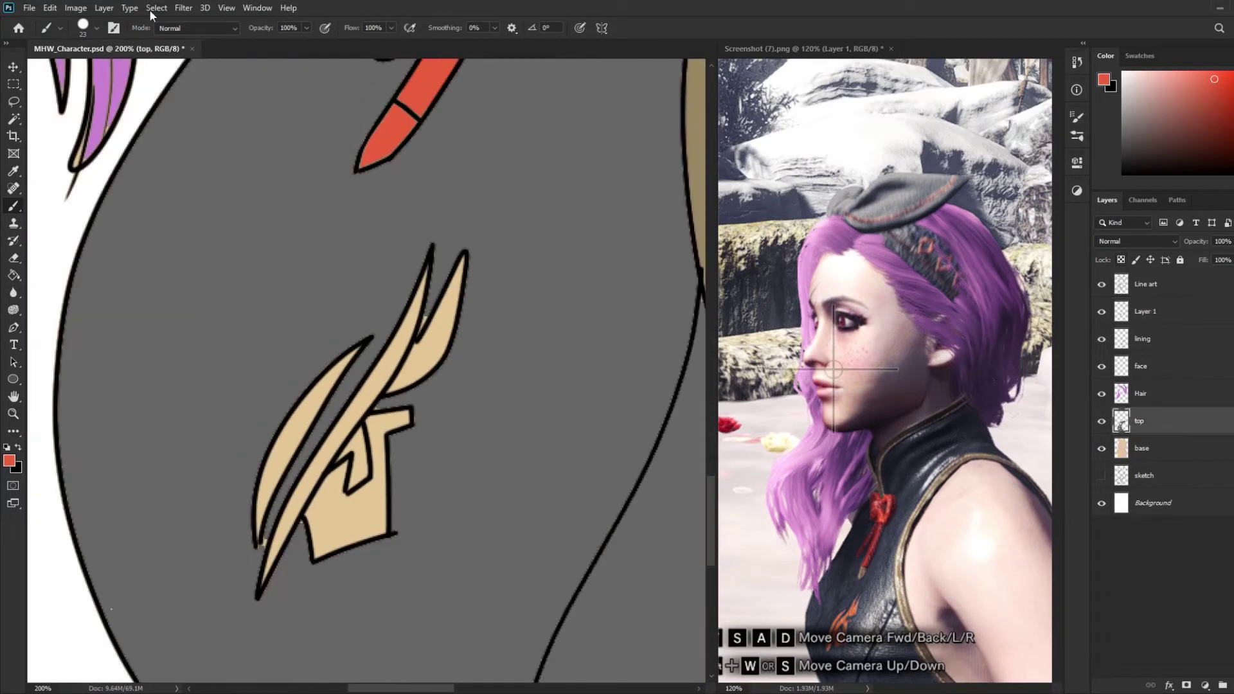
pyautogui.keyDown('alt'); pyautogui.click(450, 231); pyautogui.keyUp('alt')
pyautogui.moveTo(461, 271); pyautogui.dragTo(375, 477)
pyautogui.click(1145, 284)
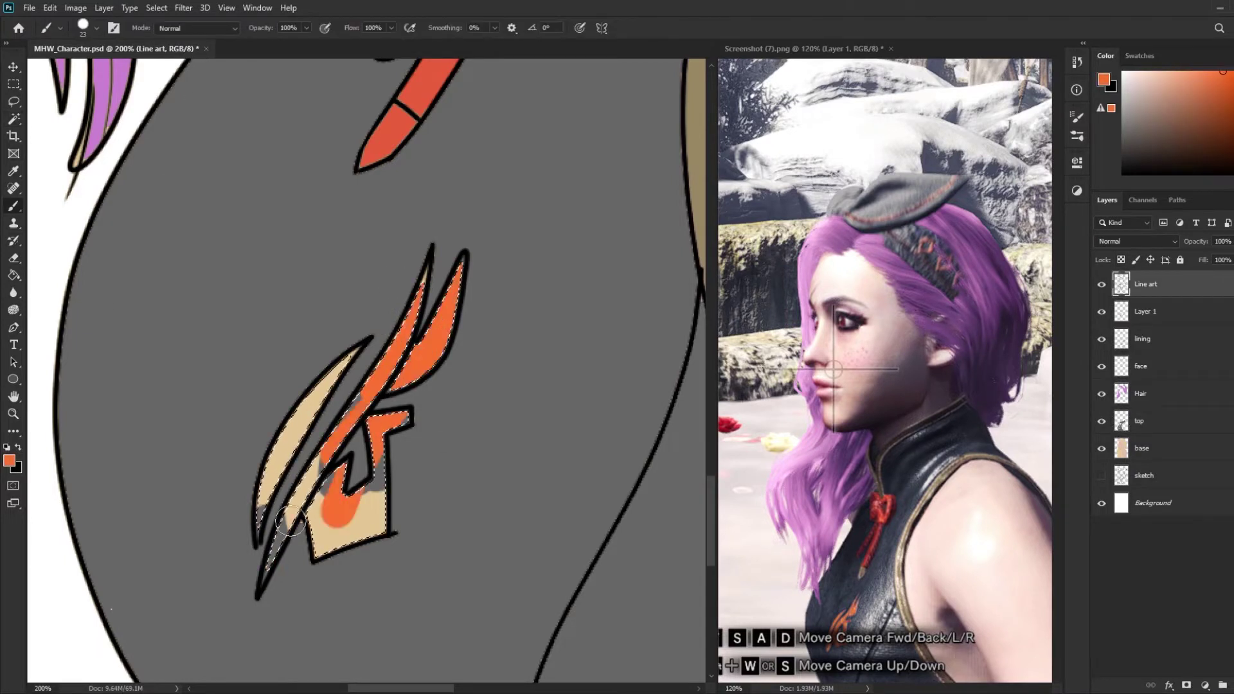
pyautogui.moveTo(321, 514); pyautogui.dragTo(434, 325)
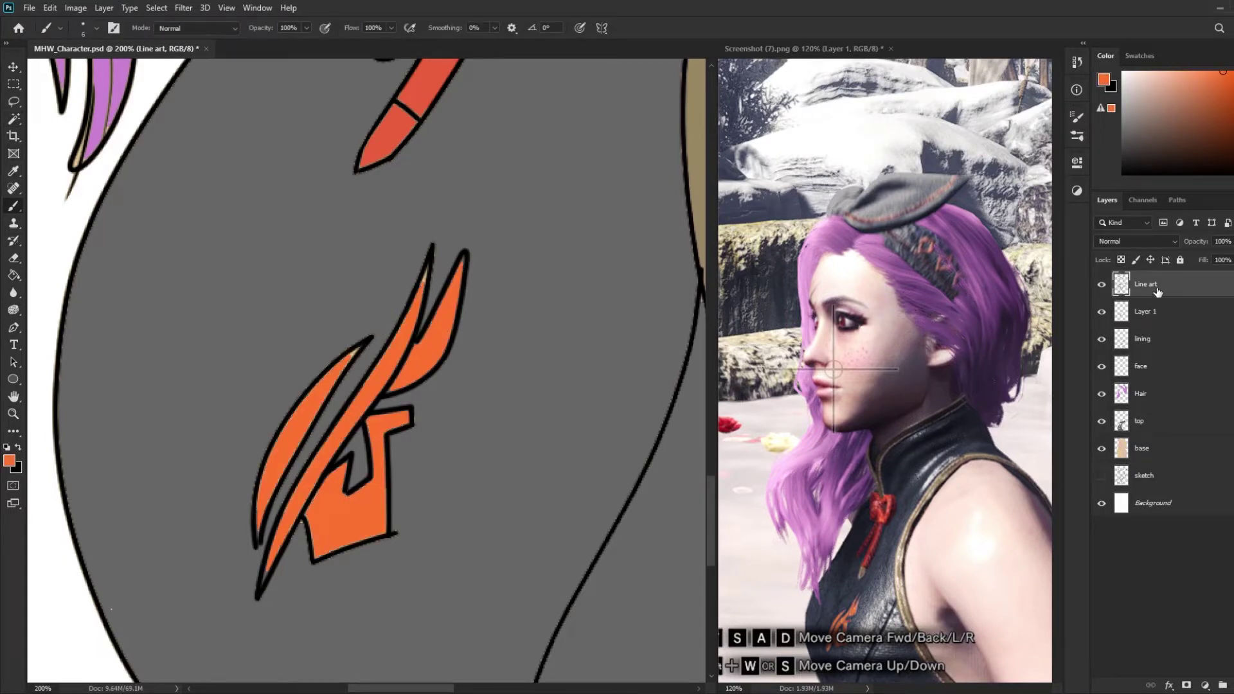
# - Undo the orange on the line art and repaint the emblem orange on the colour layer
pyautogui.hotkey('ctrl', 'z')
pyautogui.hotkey('ctrl', 'z')
pyautogui.click(1145, 311)
pyautogui.moveTo(424, 289); pyautogui.dragTo(385, 399)
pyautogui.moveTo(289, 450); pyautogui.dragTo(397, 364)
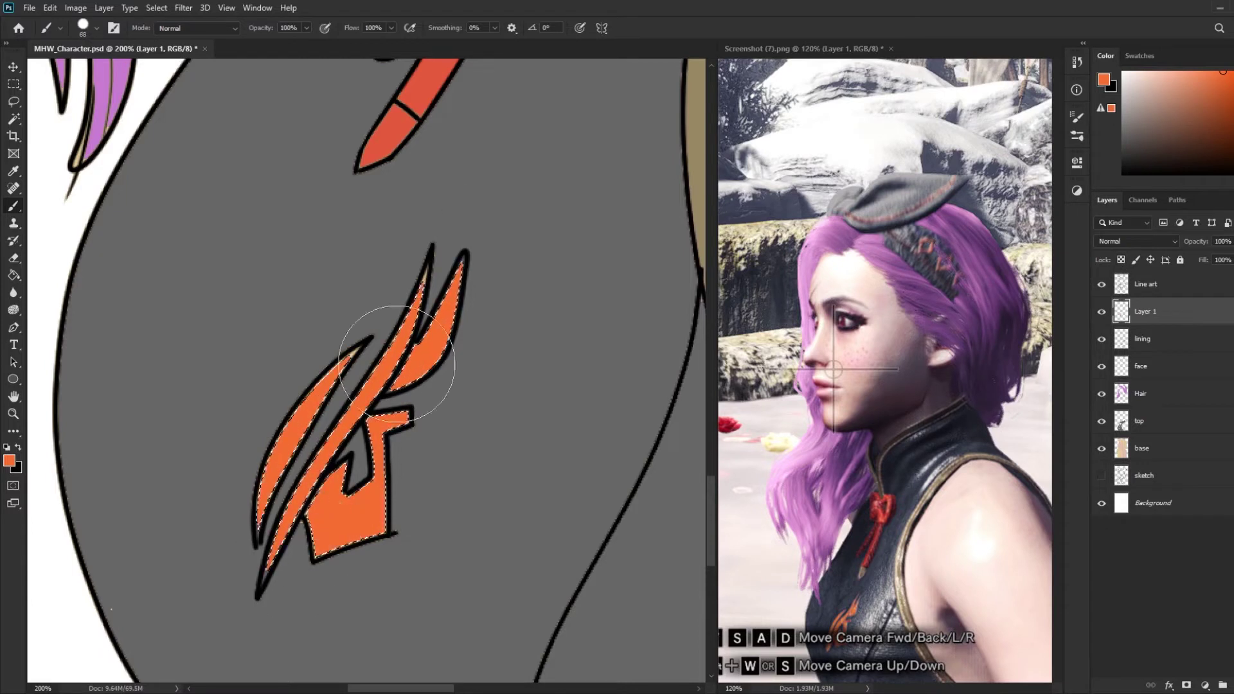
pyautogui.press('[')
pyautogui.press('[')
pyautogui.press('[')
pyautogui.hotkey('ctrl', 'd')
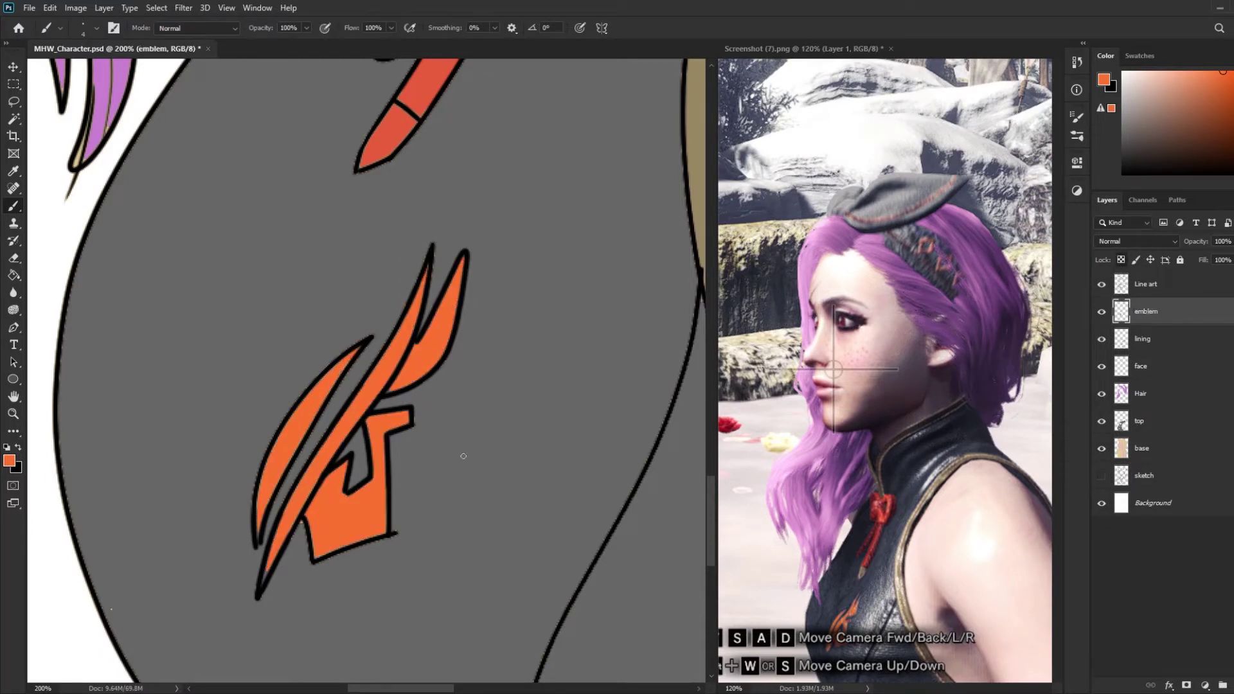
pyautogui.scroll(10, 418, 500)
pyautogui.moveTo(206, 206); pyautogui.dragTo(372, 405)
# - Paint the lips pink on the face layer and undo the stray dot on the eyebrow
pyautogui.press('i')
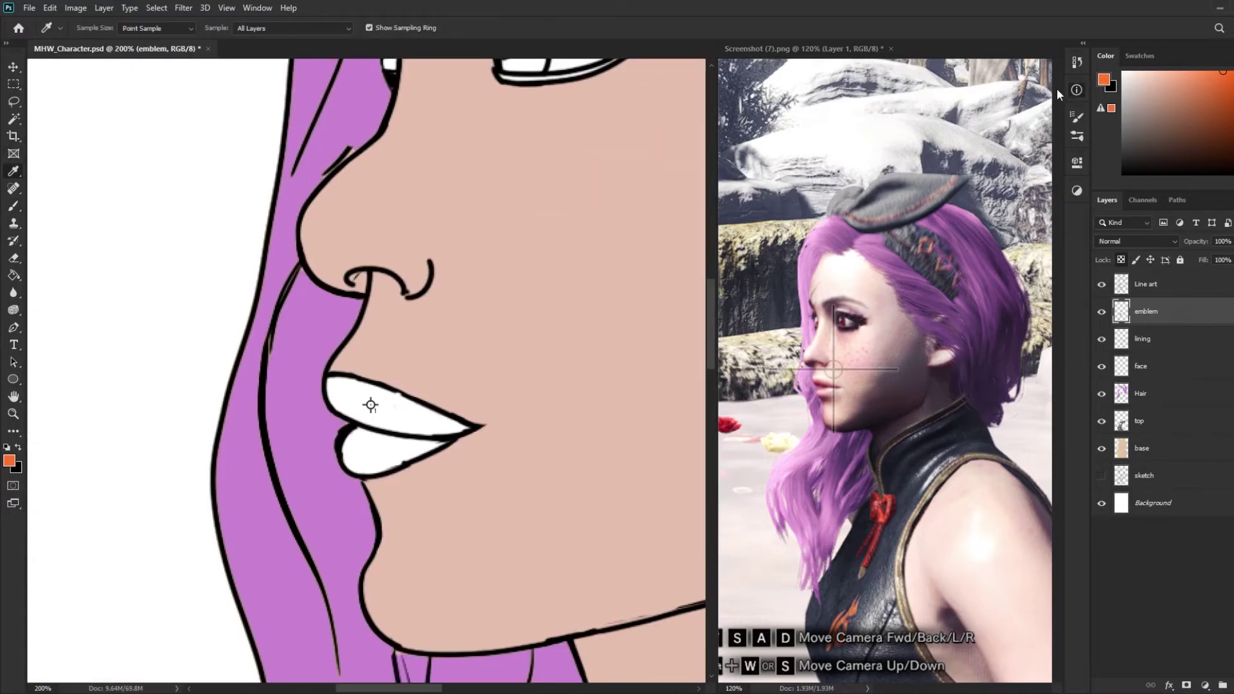
pyautogui.click(372, 405)
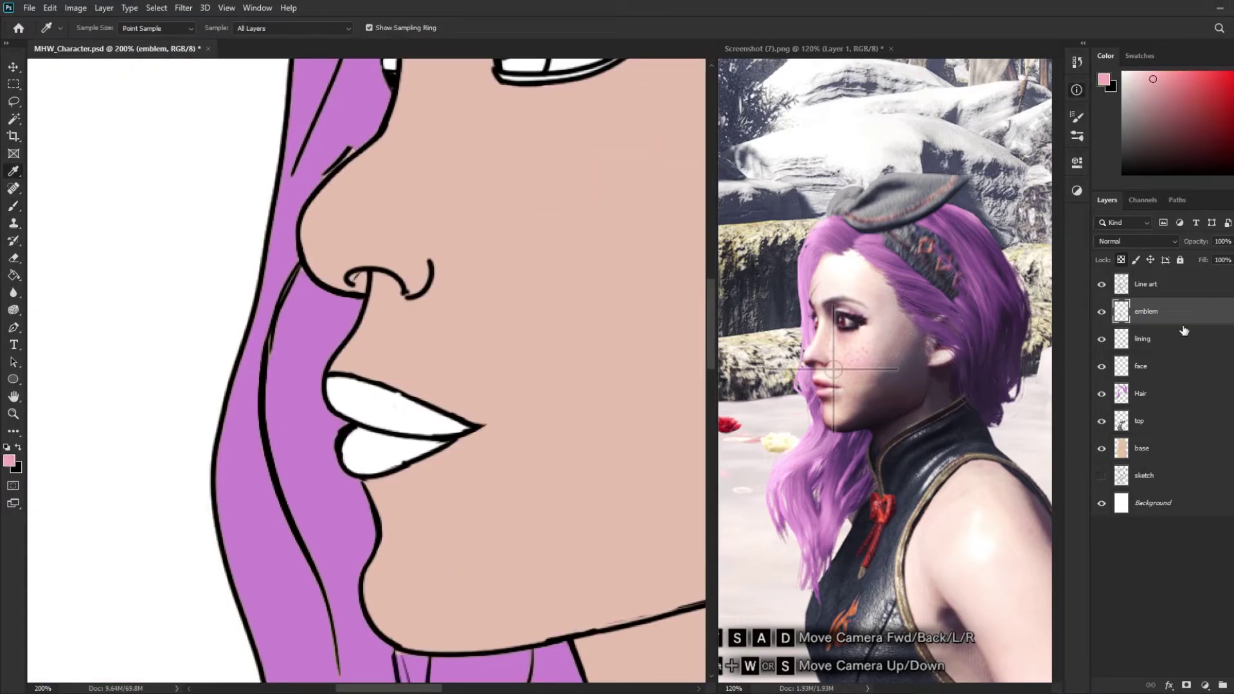
pyautogui.click(1183, 365)
pyautogui.moveTo(347, 392); pyautogui.dragTo(450, 437)
pyautogui.scroll(5, 418, 370)
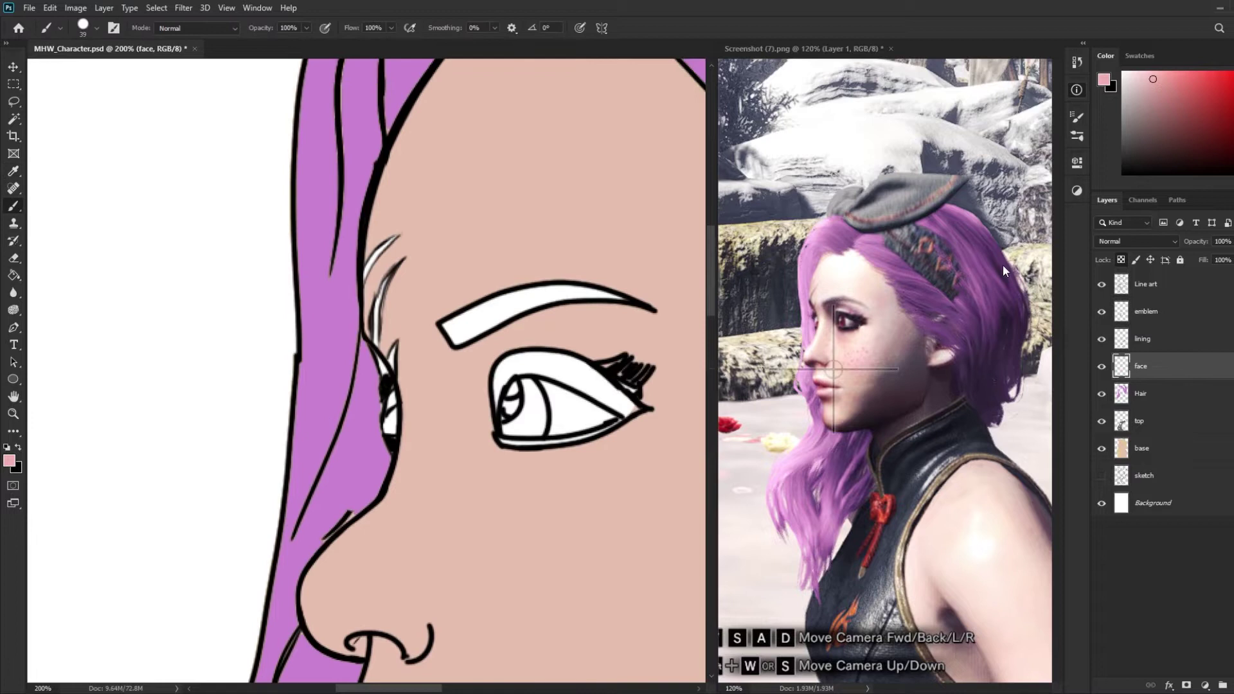
pyautogui.click(13, 206)
pyautogui.hotkey('ctrl', 'z')
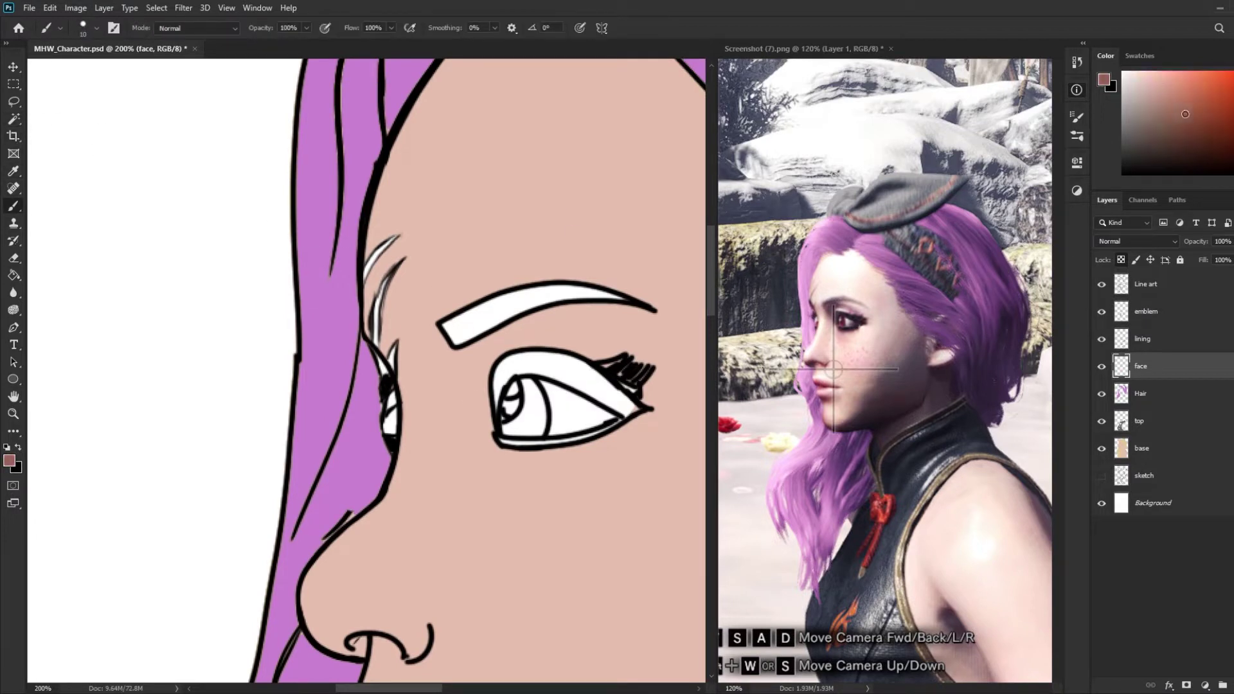
# - Paint the eyebrow muted brown, the upper eyelid and lashes black, and the iris dark red
pyautogui.click(1183, 112)
pyautogui.moveTo(450, 328); pyautogui.dragTo(642, 302)
pyautogui.keyDown('alt'); pyautogui.click(383, 365); pyautogui.keyUp('alt')
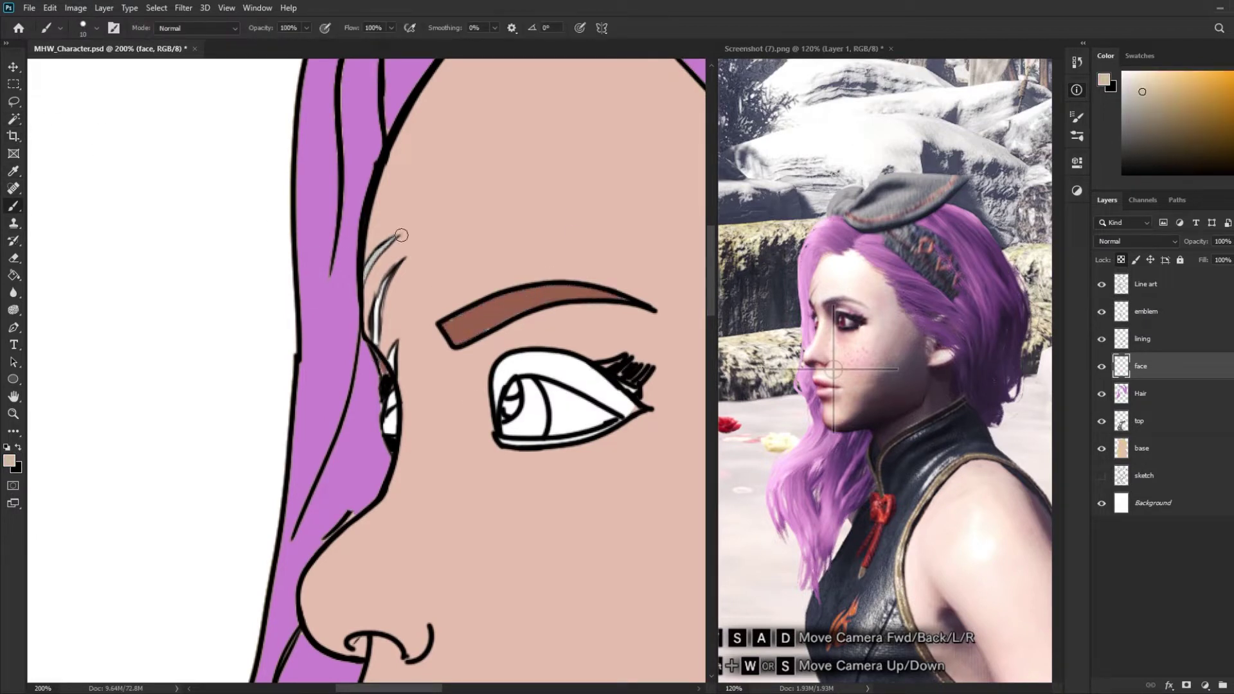
pyautogui.keyDown('alt'); pyautogui.click(501, 360); pyautogui.keyUp('alt')
pyautogui.moveTo(502, 360)
pyautogui.mouseDown()
pyautogui.moveTo(617, 379)
pyautogui.moveTo(498, 386)
pyautogui.mouseUp()
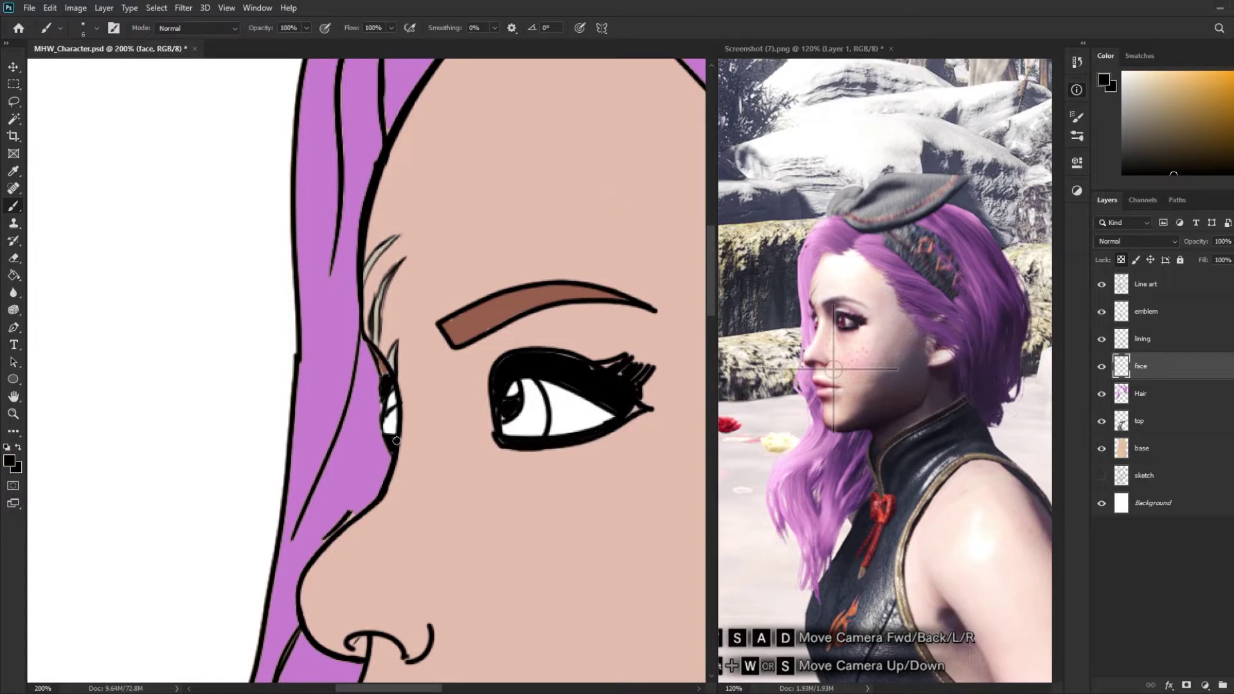
pyautogui.keyDown('alt'); pyautogui.click(811, 319); pyautogui.keyUp('alt')
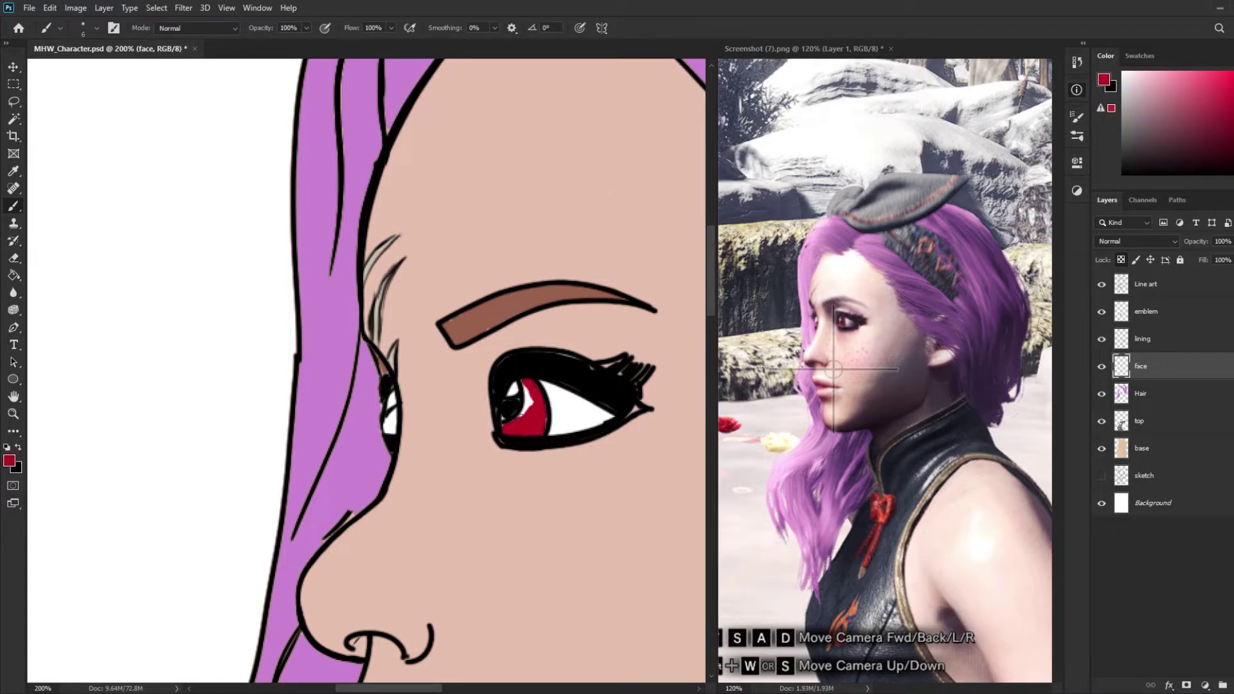
pyautogui.moveTo(540, 382); pyautogui.dragTo(535, 425)
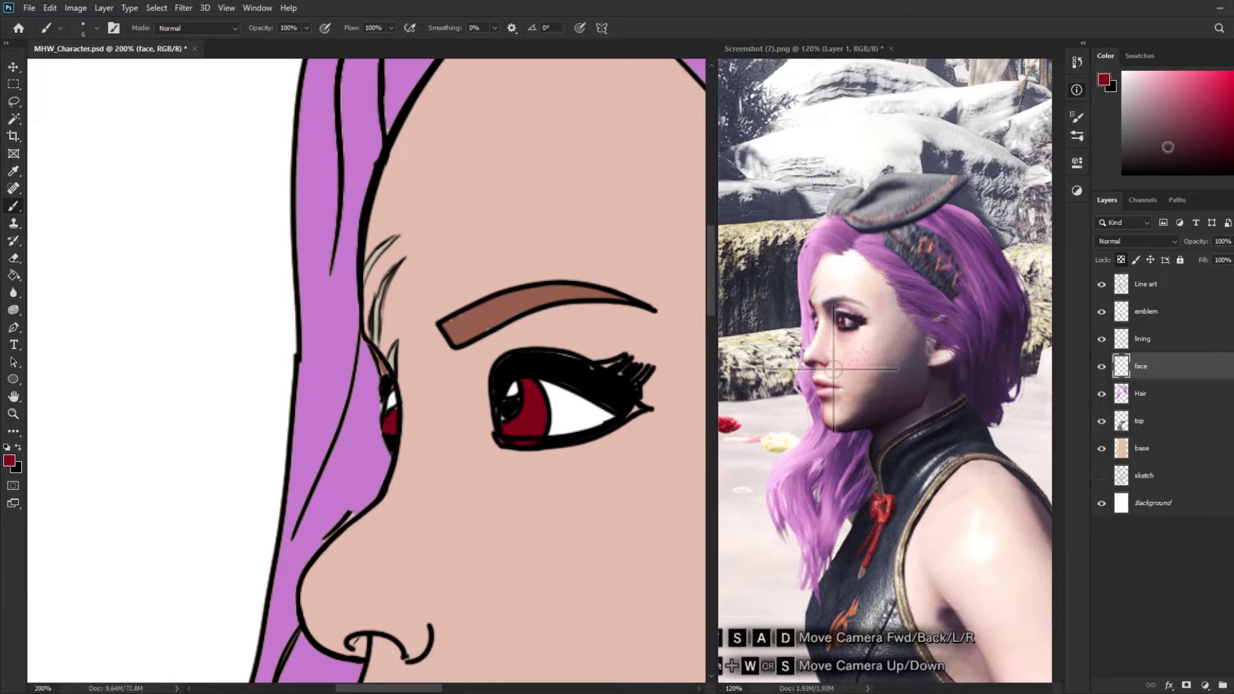
pyautogui.hotkey('ctrl', '-')
pyautogui.hotkey('ctrl', '-')
pyautogui.hotkey('ctrl', '-')
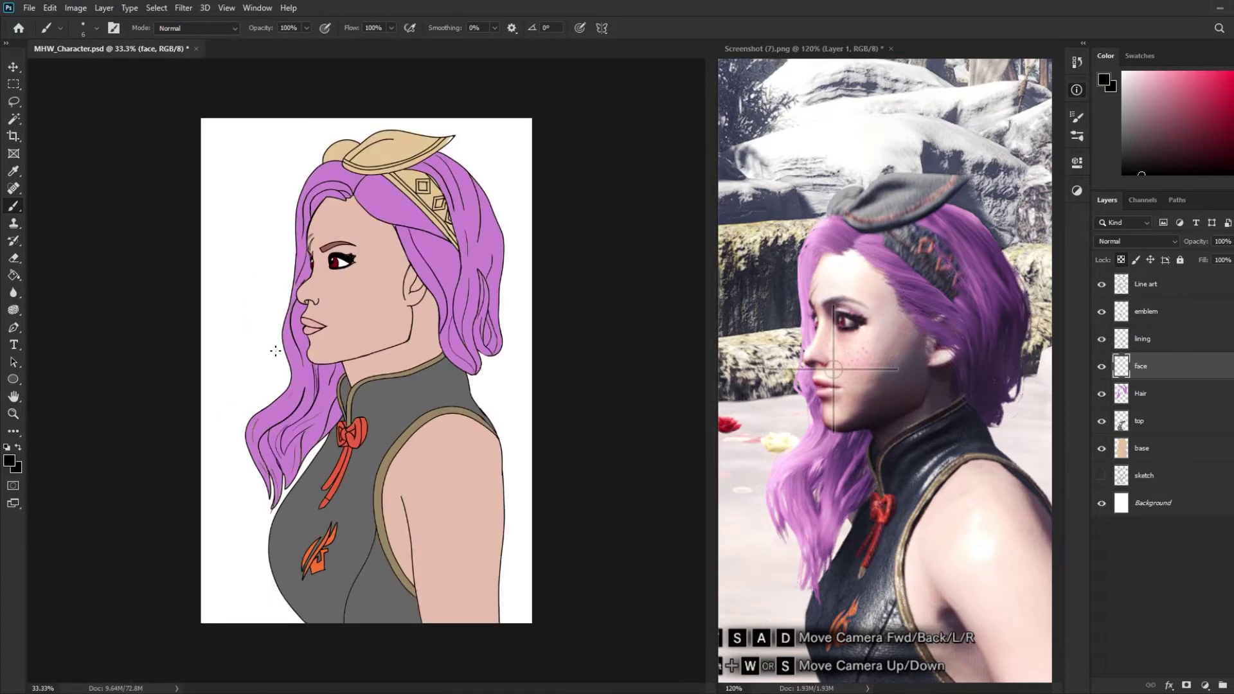
# - Fill the canvas on the Background layer with the Paint Bucket
pyautogui.hotkey('alt', ',')
pyautogui.press('g')
pyautogui.click(514, 370)
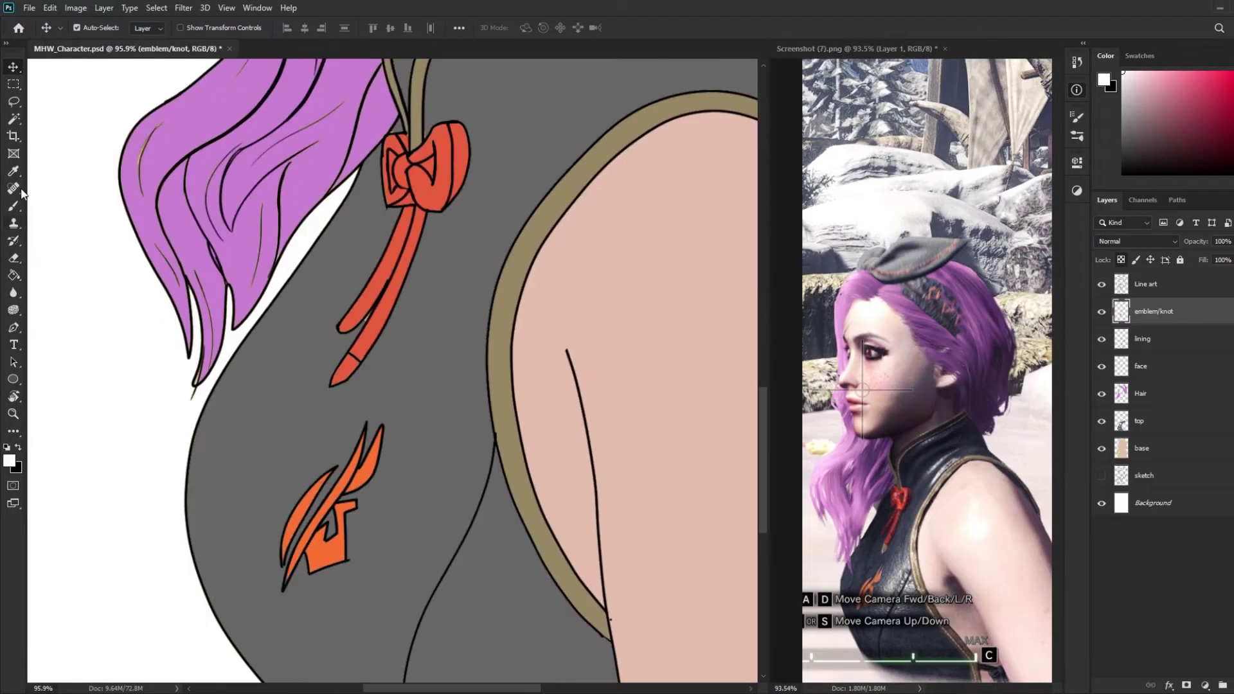
# - Lasso the chest emblem on the emblem/knot layer, try moving it, then restore its position
pyautogui.press('l')
pyautogui.moveTo(384, 405); pyautogui.dragTo(379, 412)
pyautogui.click(1173, 286)
pyautogui.click(1201, 309)
pyautogui.press('v')
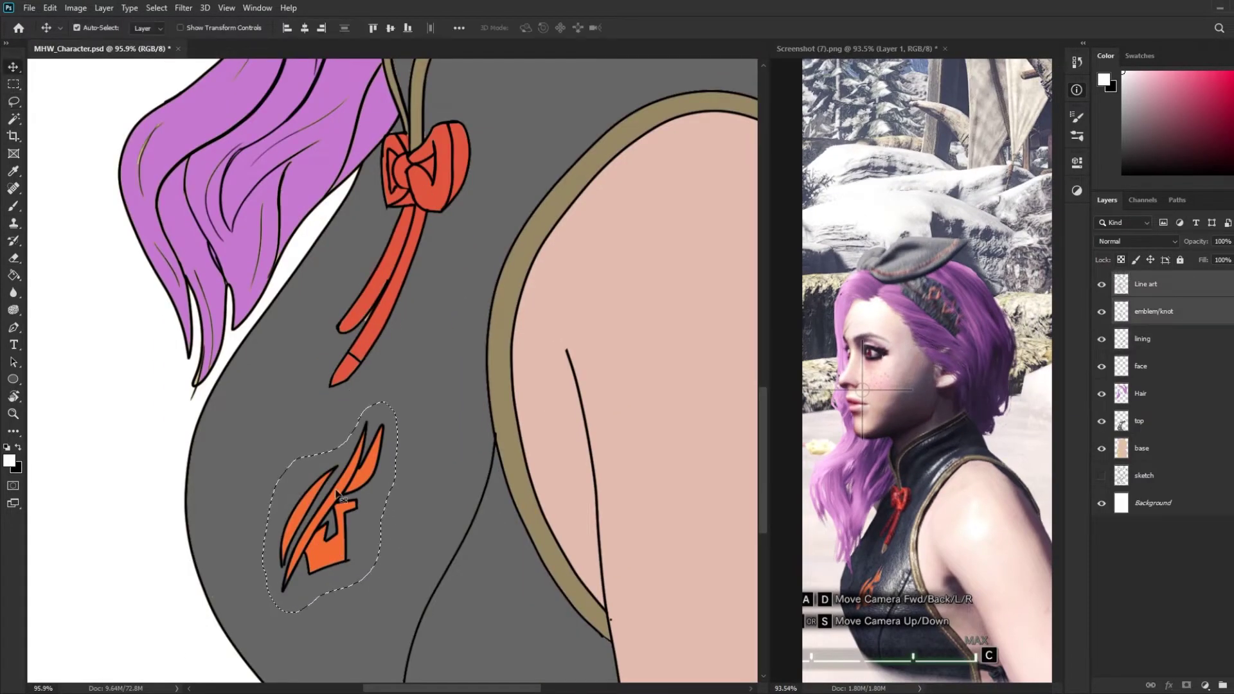
pyautogui.moveTo(379, 439); pyautogui.dragTo(360, 447)
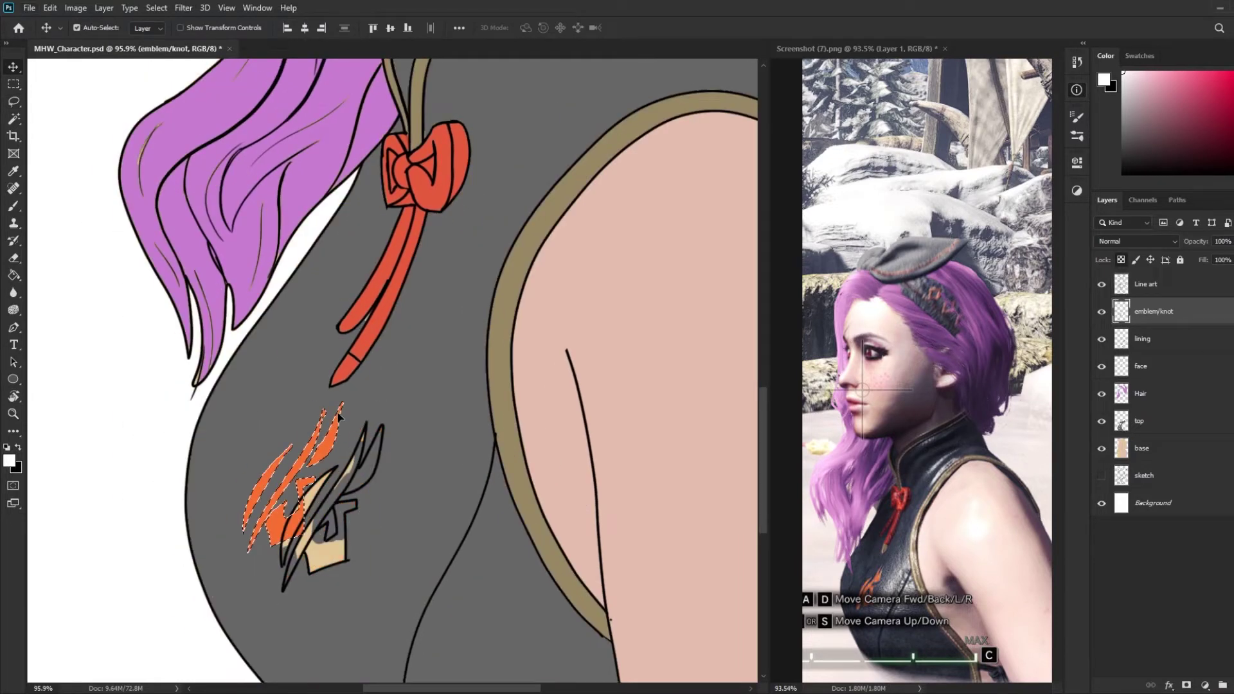
pyautogui.hotkey('ctrl', 'z')
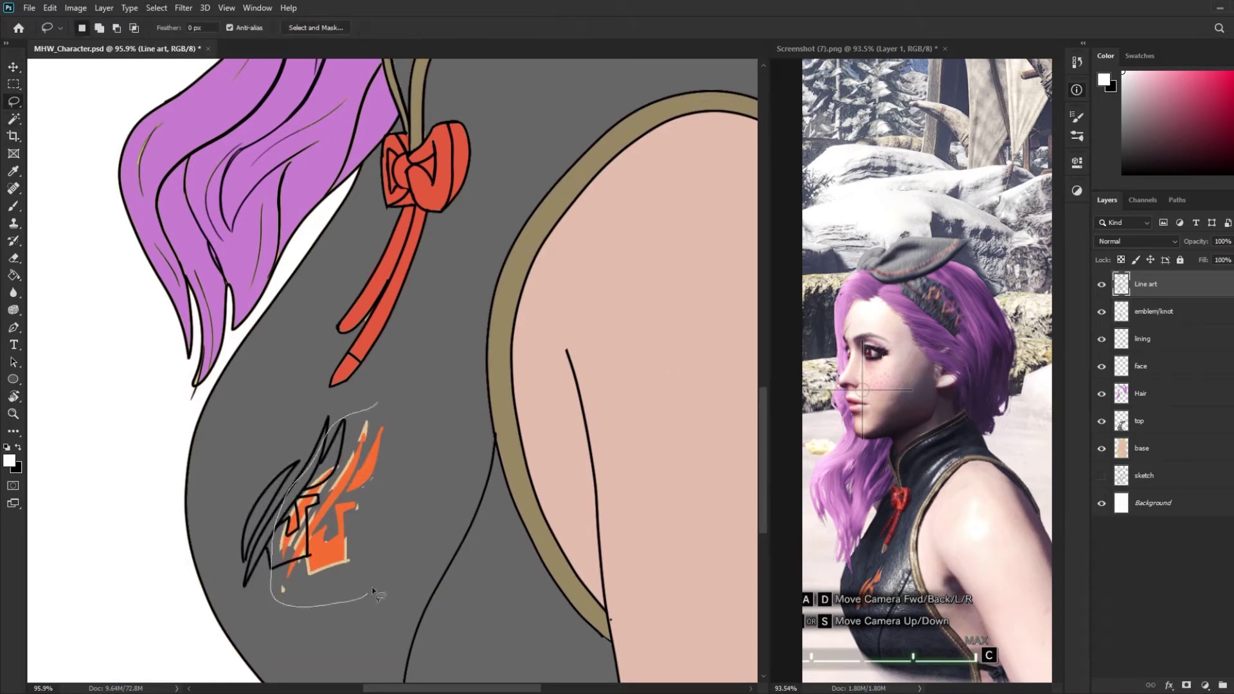
# - Paint the top's grey over the beige patches beside the orange emblem
pyautogui.keyDown('ctrl'); pyautogui.click(422, 476); pyautogui.keyUp('ctrl')
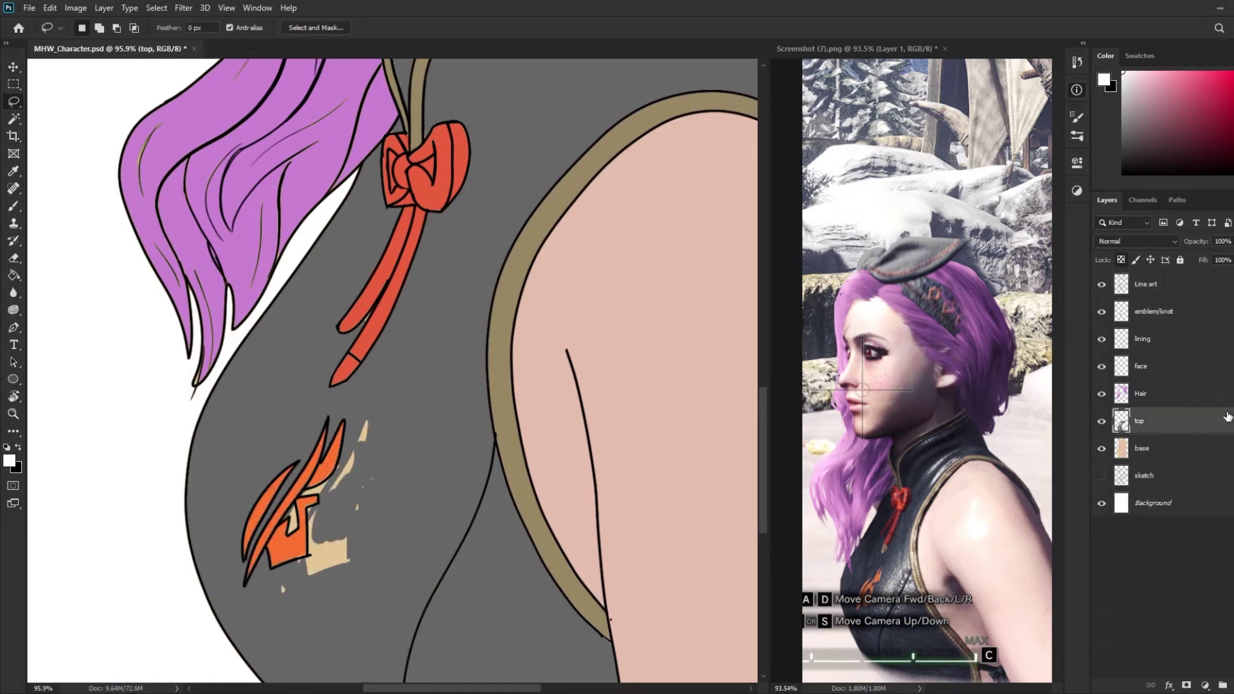
pyautogui.press('b')
pyautogui.keyDown('alt'); pyautogui.click(510, 292); pyautogui.keyUp('alt')
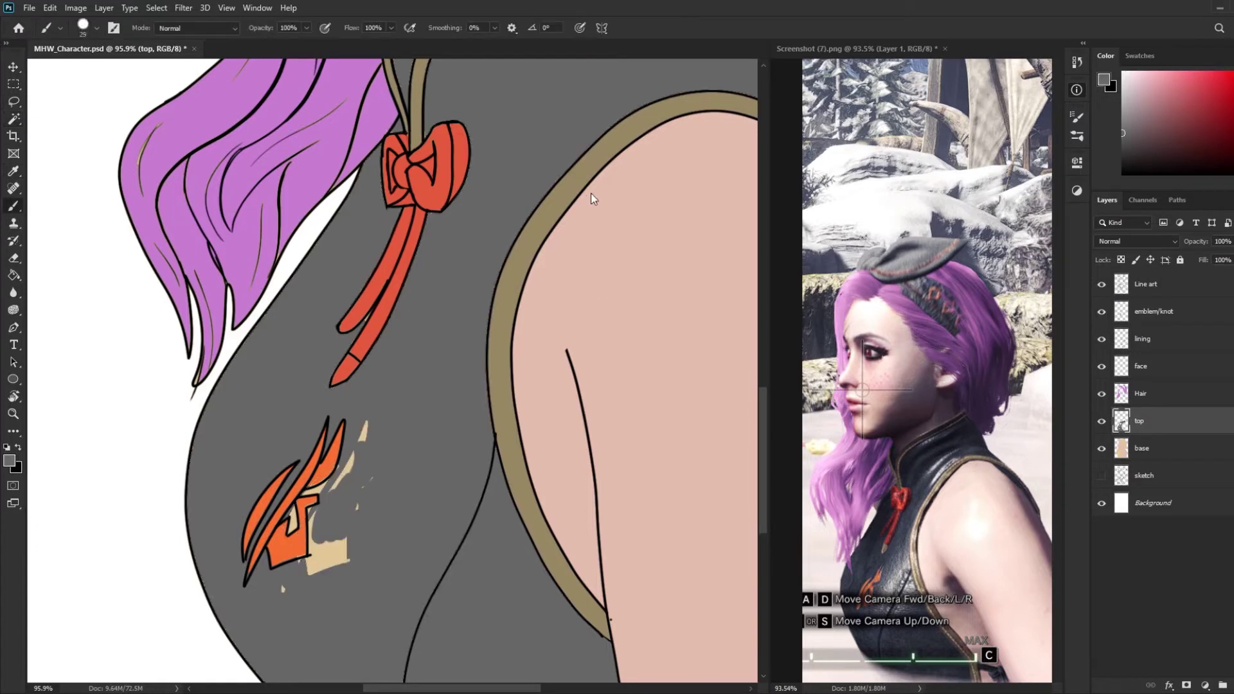
pyautogui.moveTo(363, 427)
pyautogui.mouseDown()
pyautogui.moveTo(344, 532)
pyautogui.moveTo(317, 516)
pyautogui.mouseUp()
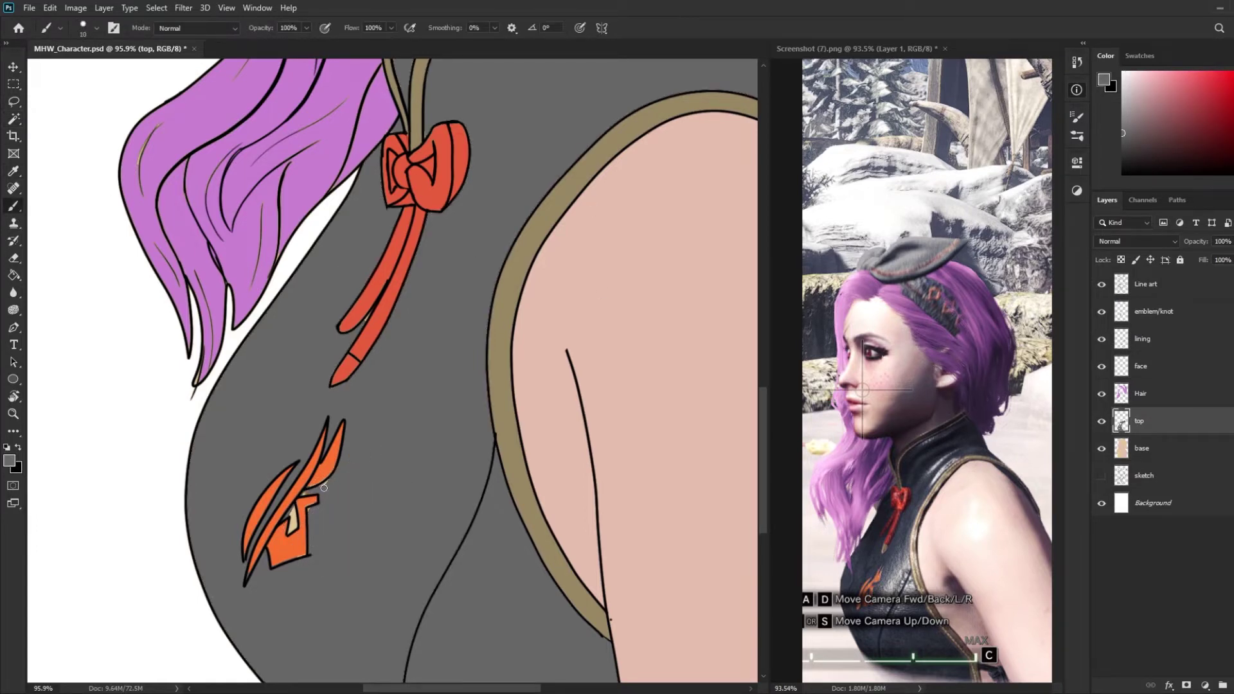
pyautogui.hotkey('ctrl', '+')
pyautogui.hotkey('ctrl', '+')
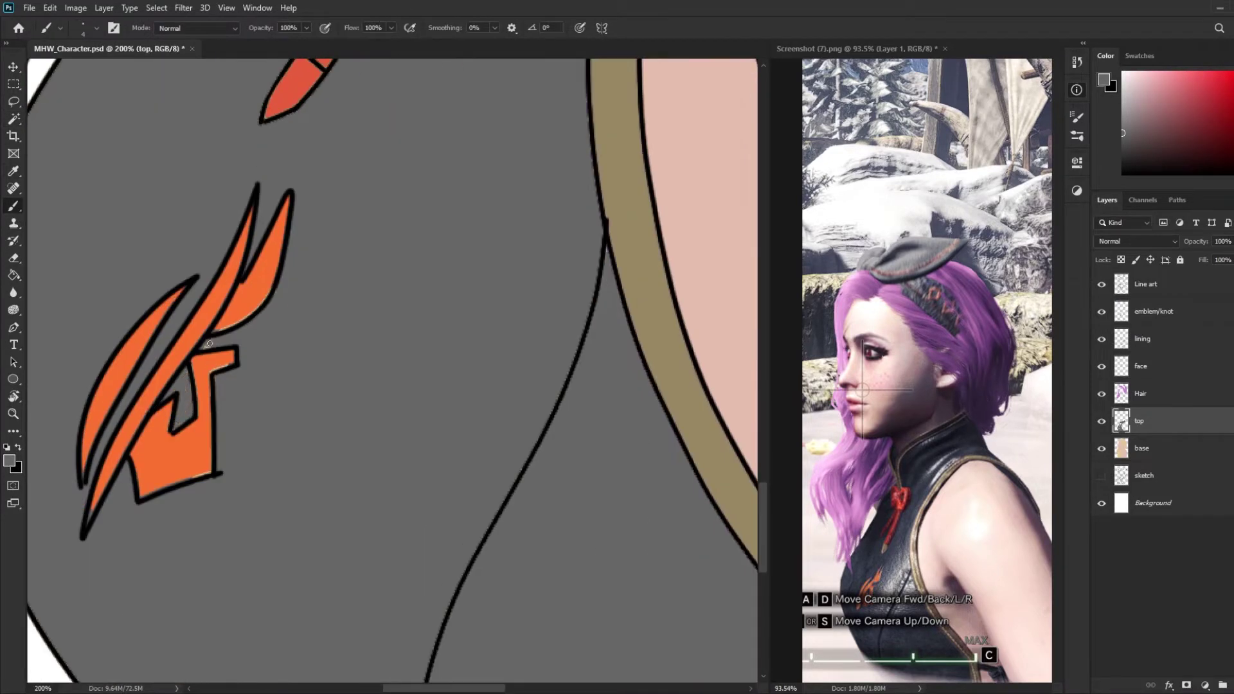
pyautogui.scroll(5, 209, 344)
pyautogui.scroll(-3, 367, 220)
pyautogui.scroll(-3, 321, 289)
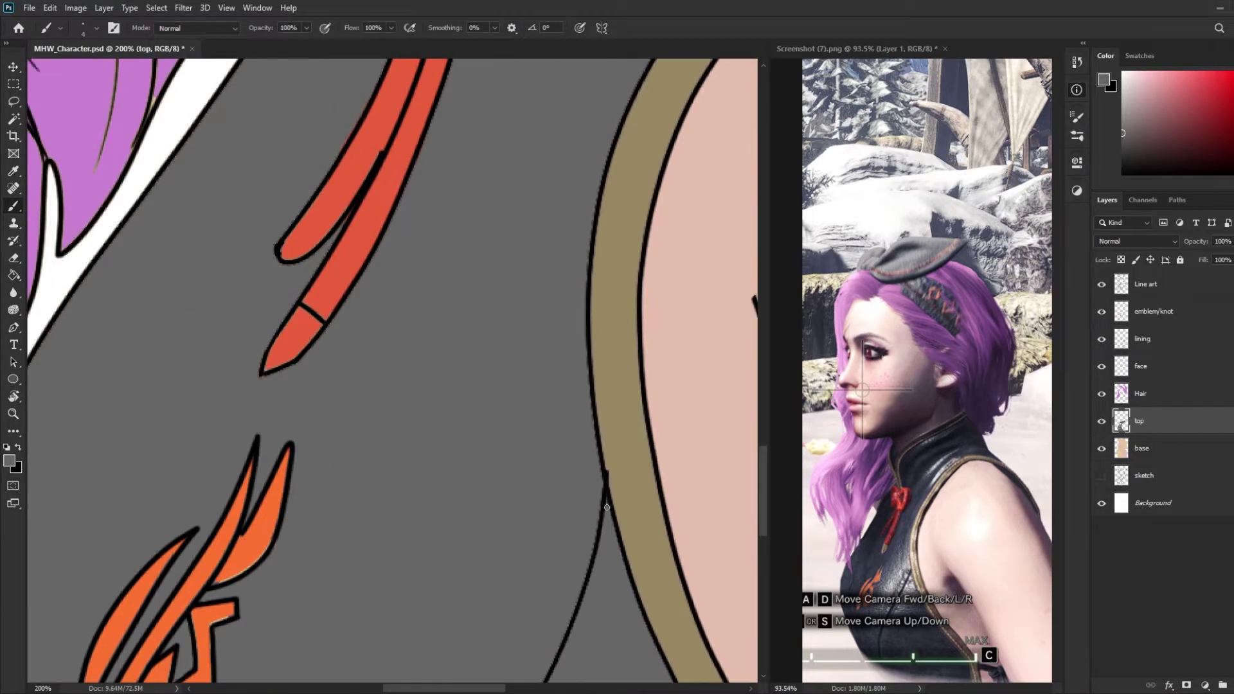
pyautogui.scroll(-3, 257, 354)
# - Remove the stray tan line near the emblem, erasing and painting over it in grey
pyautogui.keyDown('ctrl'); pyautogui.click(223, 398); pyautogui.keyUp('ctrl')
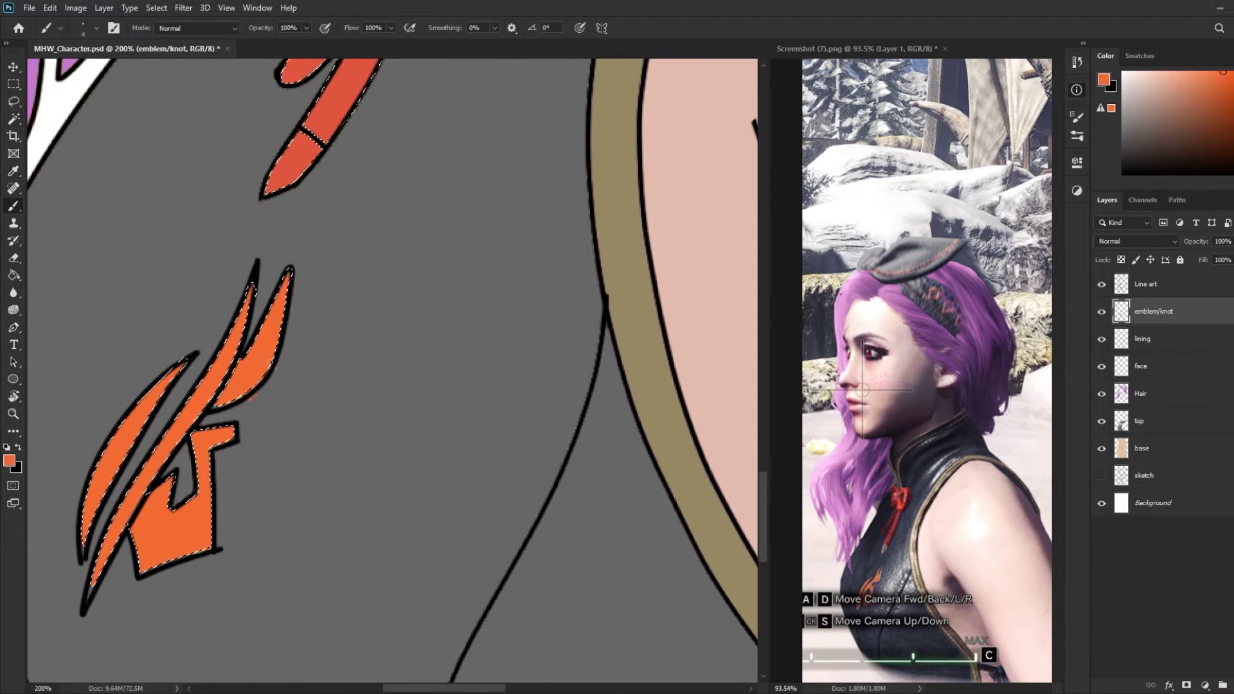
pyautogui.click(1147, 283)
pyautogui.press('e')
pyautogui.scroll(-4, 470, 322)
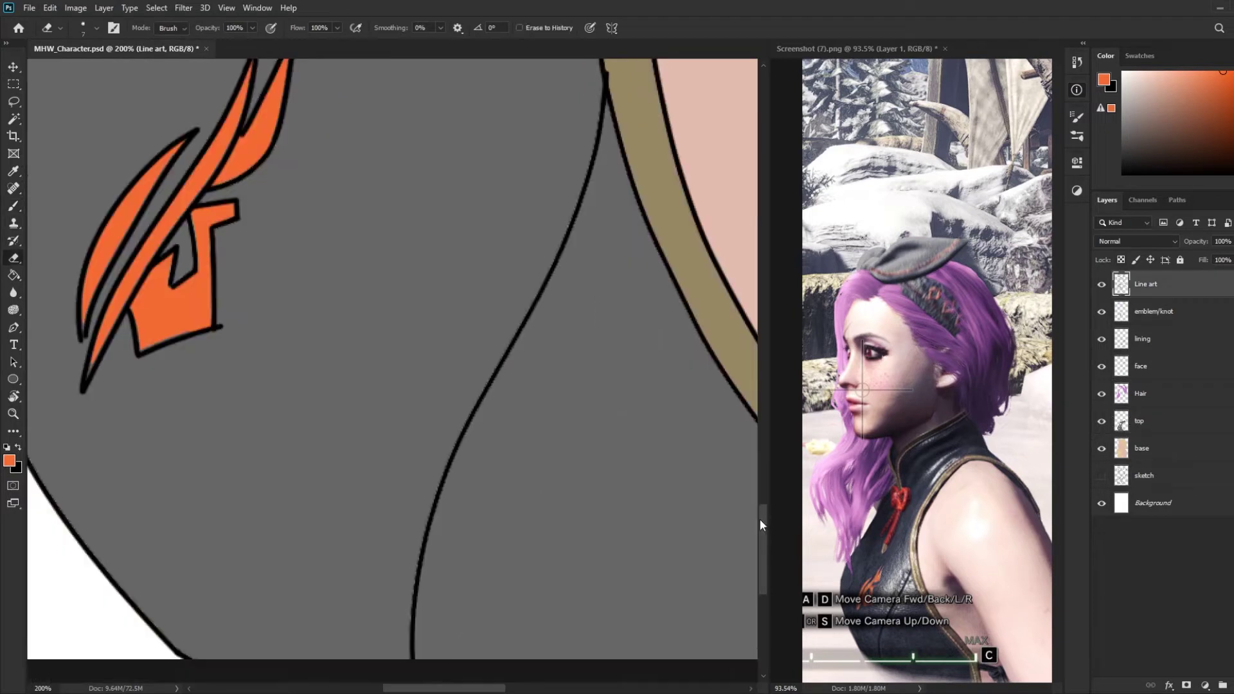
pyautogui.moveTo(413, 636)
pyautogui.mouseDown()
pyautogui.moveTo(601, 88)
pyautogui.moveTo(415, 636)
pyautogui.mouseUp()
pyautogui.keyDown('ctrl'); pyautogui.click(540, 279); pyautogui.keyUp('ctrl')
pyautogui.press('b')
pyautogui.keyDown('alt'); pyautogui.click(579, 278); pyautogui.keyUp('alt')
pyautogui.keyDown('ctrl'); pyautogui.click(521, 316); pyautogui.keyUp('ctrl')
# - Draw a black curved fold line down the grey top with a smaller brush
pyautogui.press('d')
pyautogui.press('[')
pyautogui.press('[')
pyautogui.press('[')
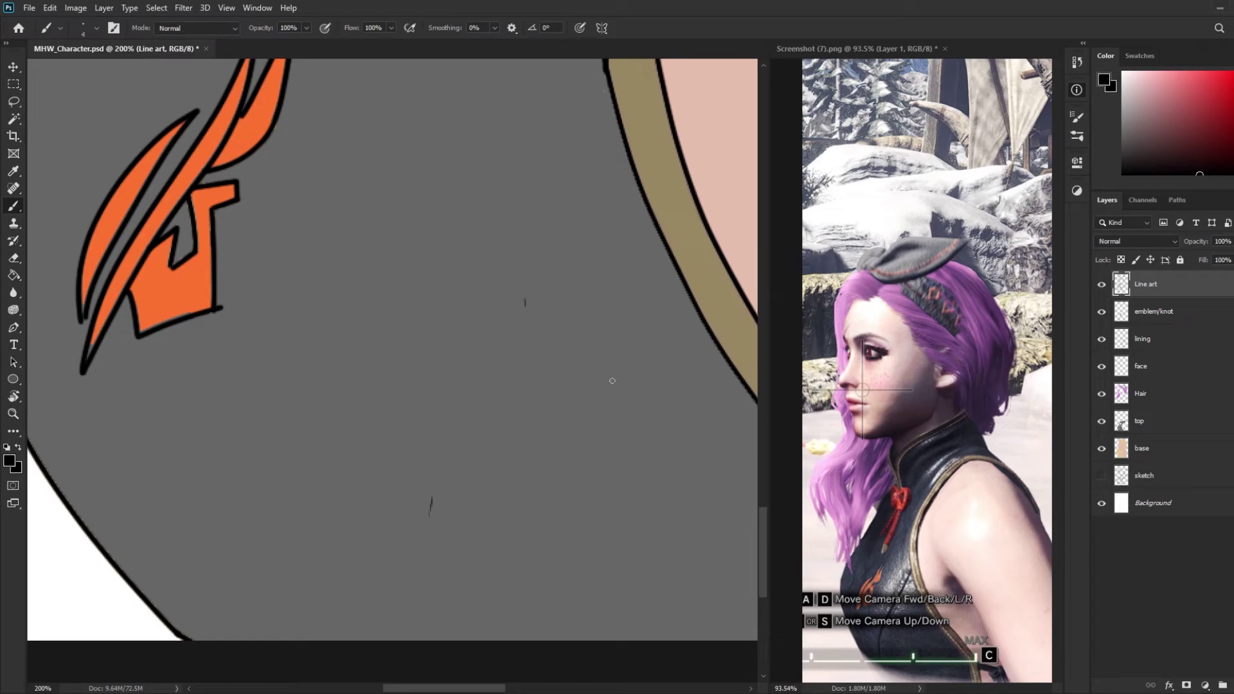
pyautogui.scroll(-2, 511, 448)
pyautogui.hotkey('ctrl', 'z')
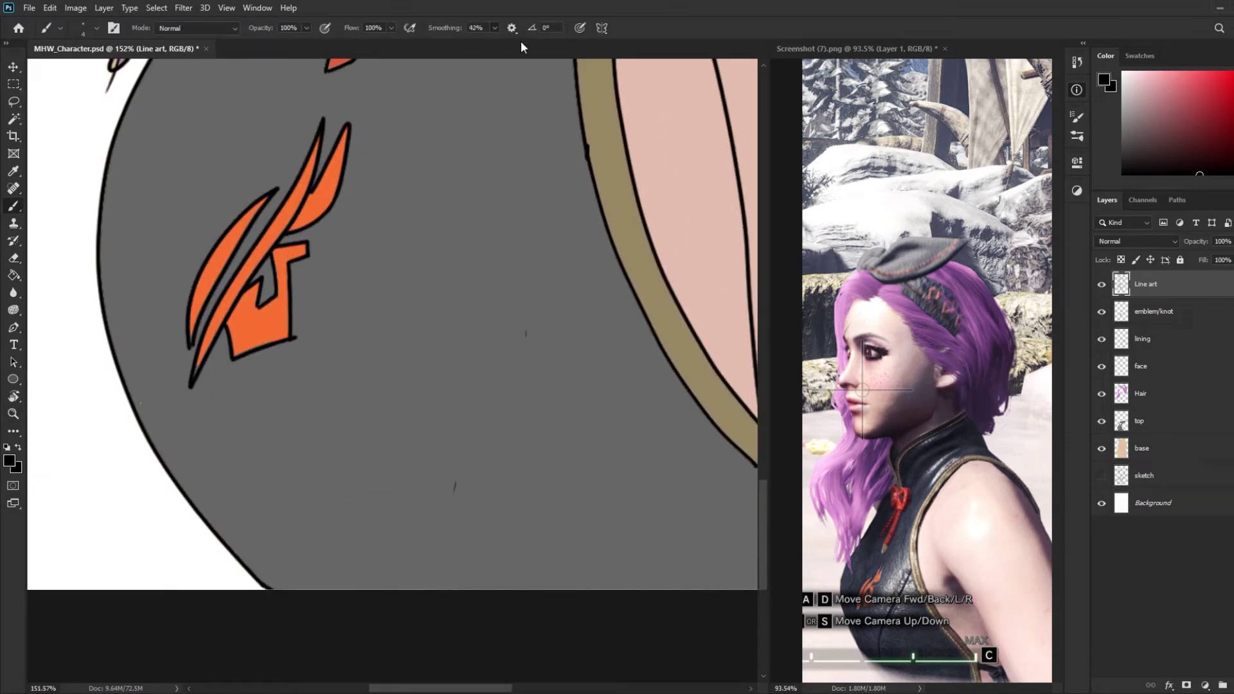
pyautogui.moveTo(566, 219); pyautogui.dragTo(347, 588)
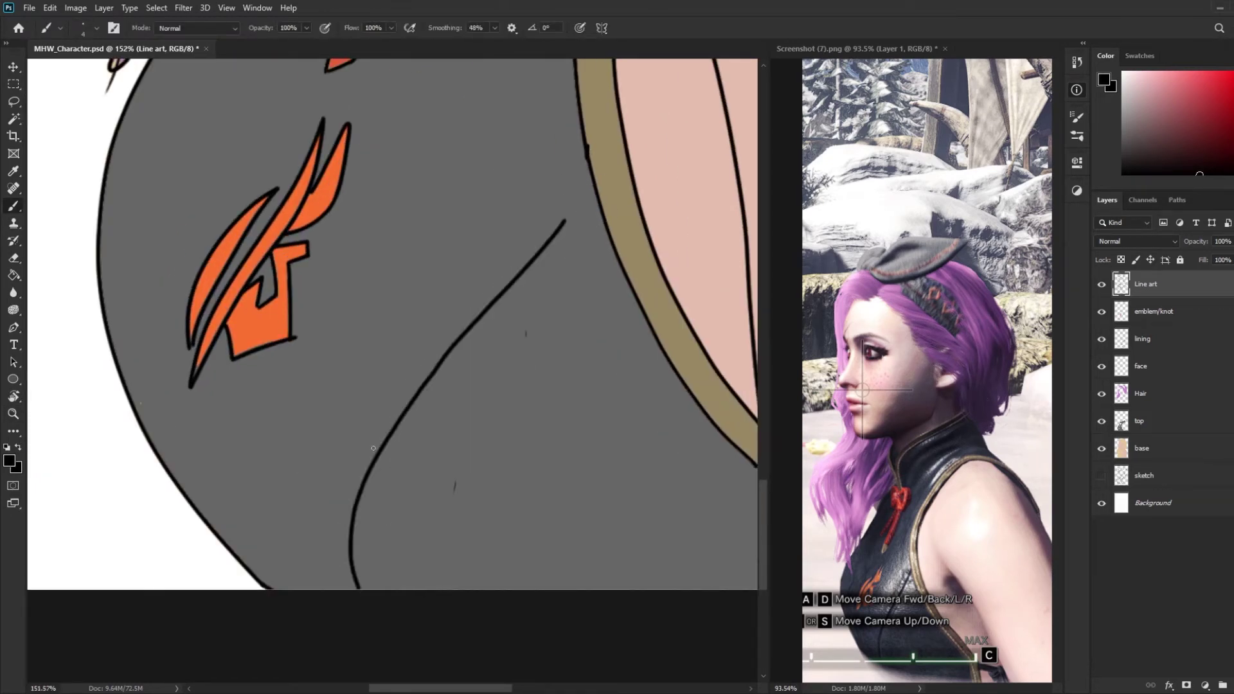
pyautogui.hotkey('ctrl', 'z')
pyautogui.moveTo(463, 326); pyautogui.dragTo(341, 588)
pyautogui.hotkey('ctrl', 'z')
pyautogui.moveTo(582, 120); pyautogui.dragTo(376, 588)
# - Add a new empty layer and Magic Wand-select the headband area on Line art
pyautogui.press('z')
pyautogui.hotkey('ctrl', '0')
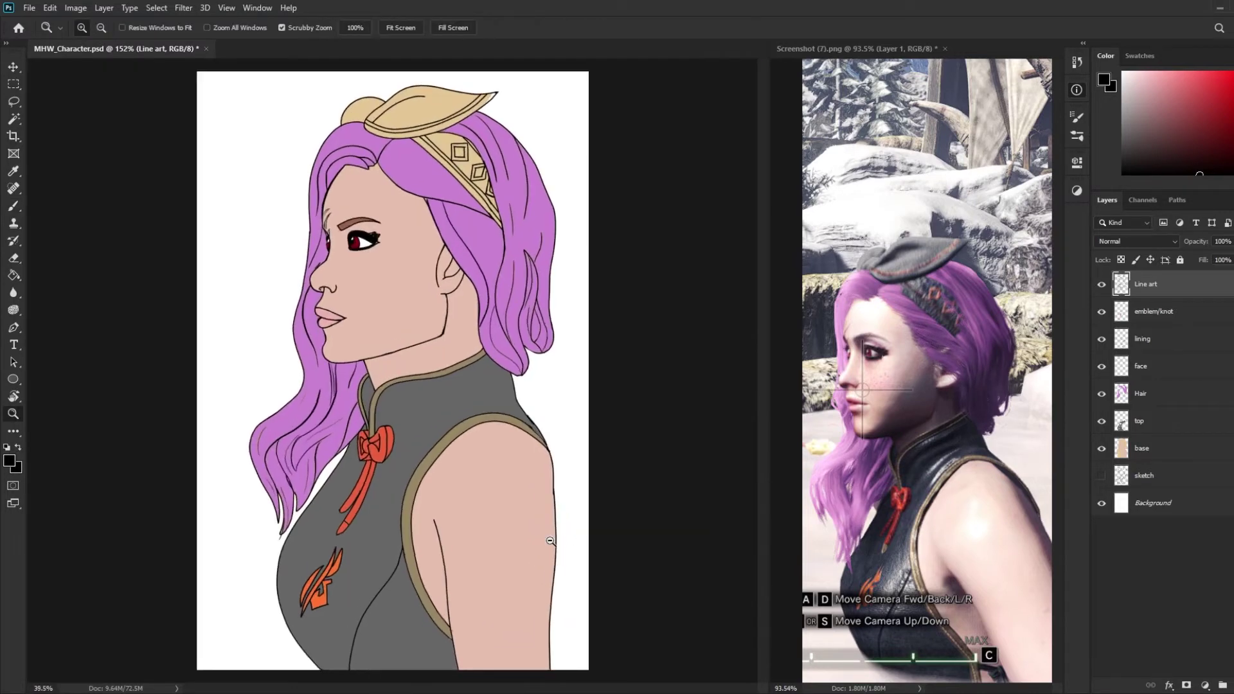
pyautogui.click(1140, 393)
pyautogui.scroll(3, 386, 290)
pyautogui.hotkey('ctrl', 'shift', 'alt', 'n')
pyautogui.click(1145, 284)
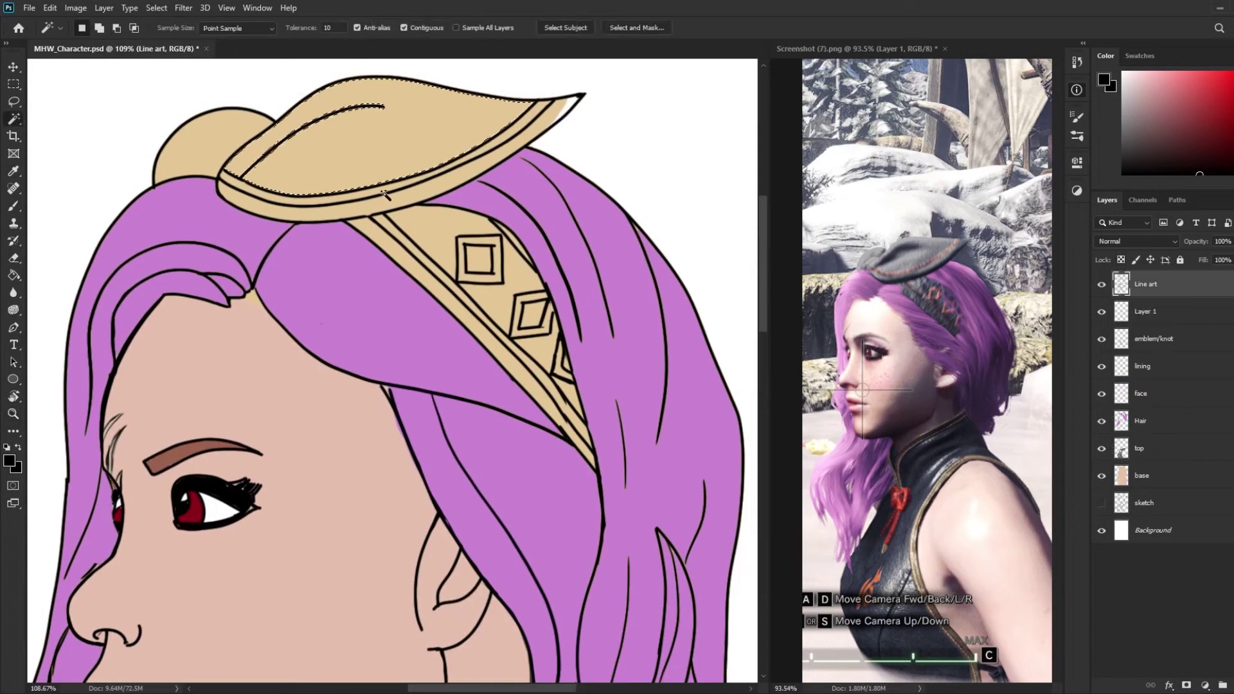
pyautogui.press('w')
pyautogui.click(544, 349)
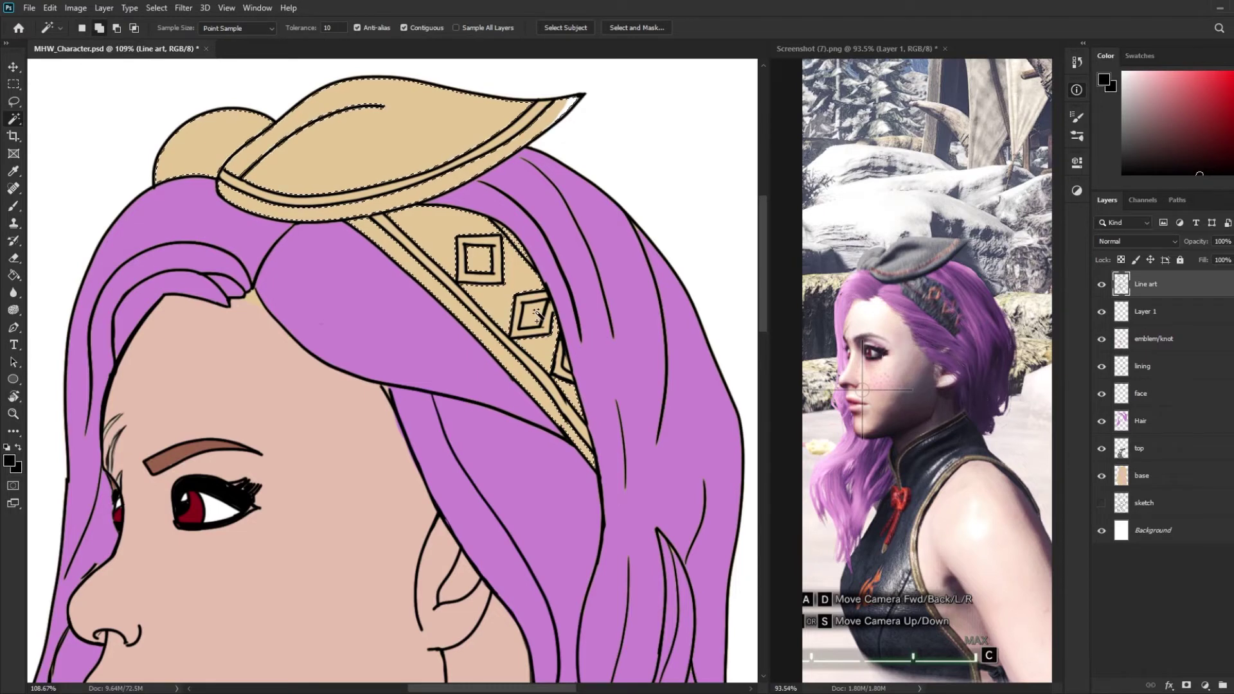
# - Fill the headband selection grey on the new layer and name it Bow
pyautogui.press('i')
pyautogui.press('b')
pyautogui.keyDown('alt'); pyautogui.click(894, 254); pyautogui.keyUp('alt')
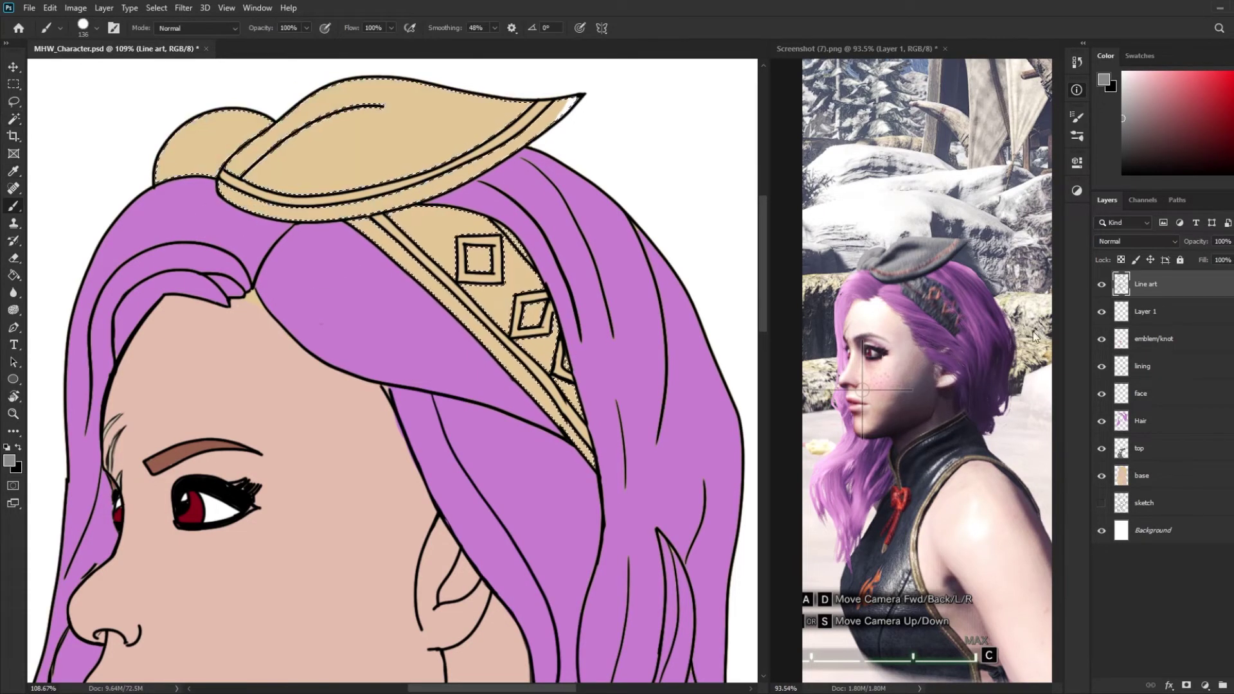
pyautogui.click(1145, 311)
pyautogui.hotkey('alt', 'BackSpace')
pyautogui.hotkey('ctrl', 'd')
pyautogui.doubleClick(1145, 311)
pyautogui.write('Bow')
pyautogui.press('Return')
# - On another new layer, fill the trim strips and diamond frames with orange-red
pyautogui.hotkey('ctrl', 'shift', 'alt', 'n')
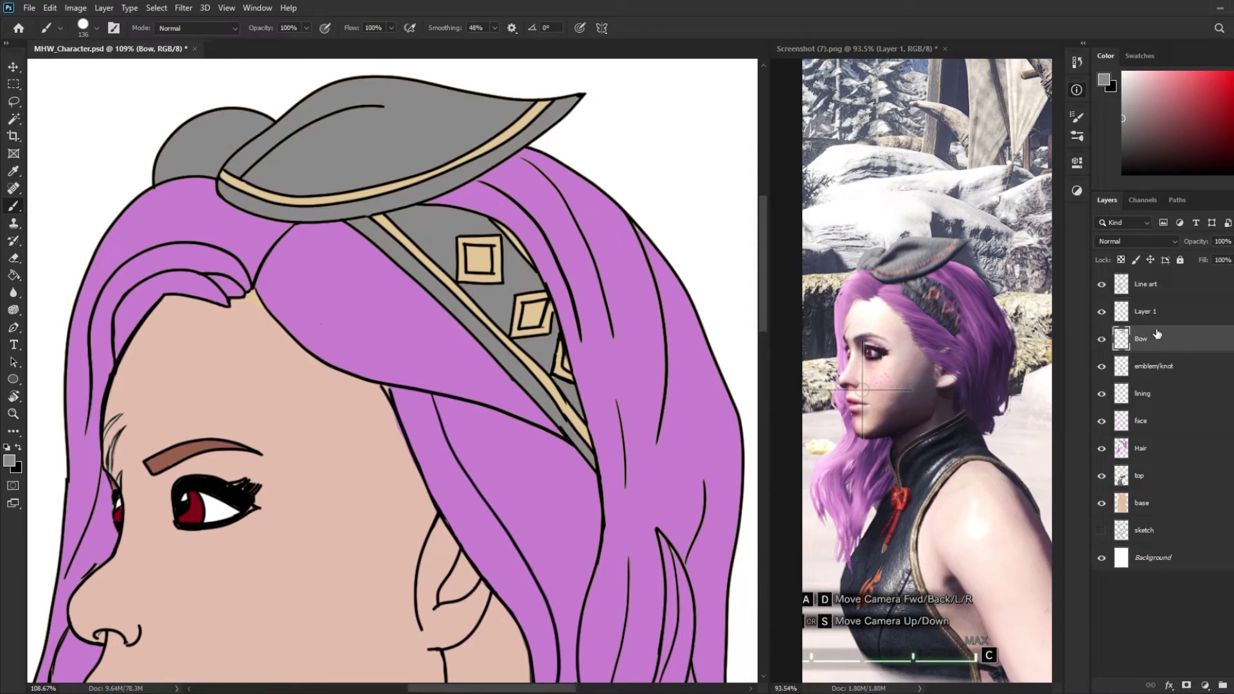
pyautogui.click(1145, 284)
pyautogui.press('w')
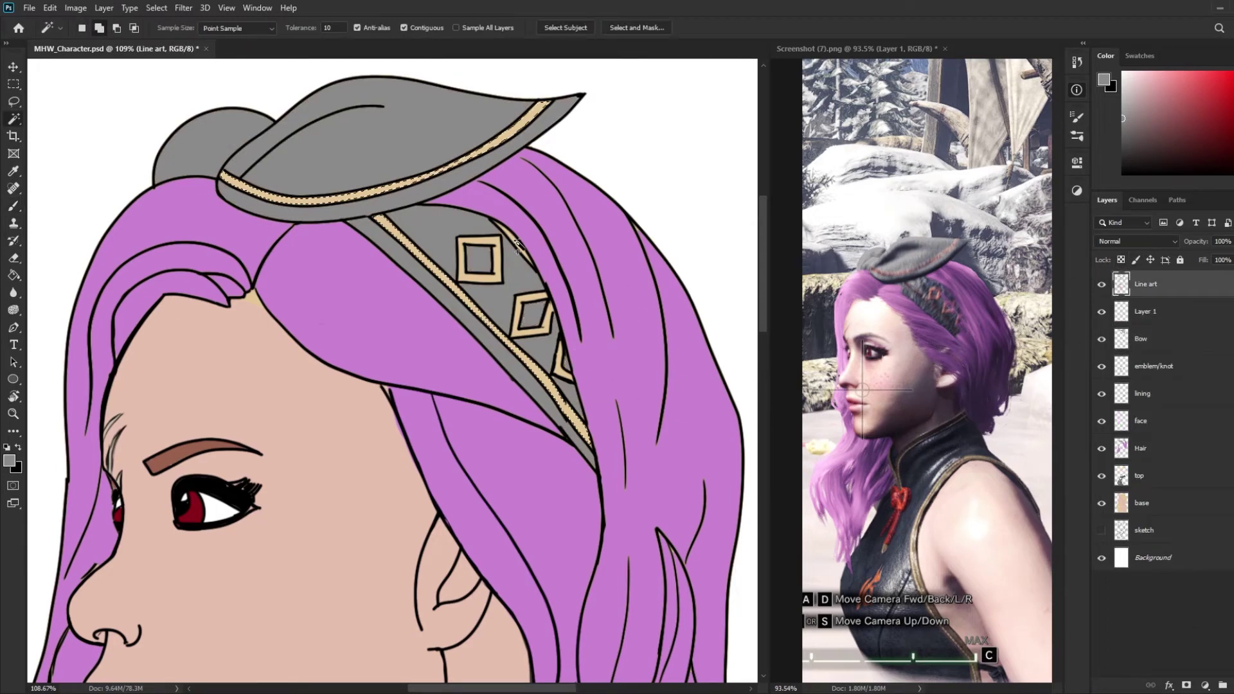
pyautogui.click(270, 193)
pyautogui.press('b')
pyautogui.keyDown('alt'); pyautogui.click(985, 450); pyautogui.keyUp('alt')
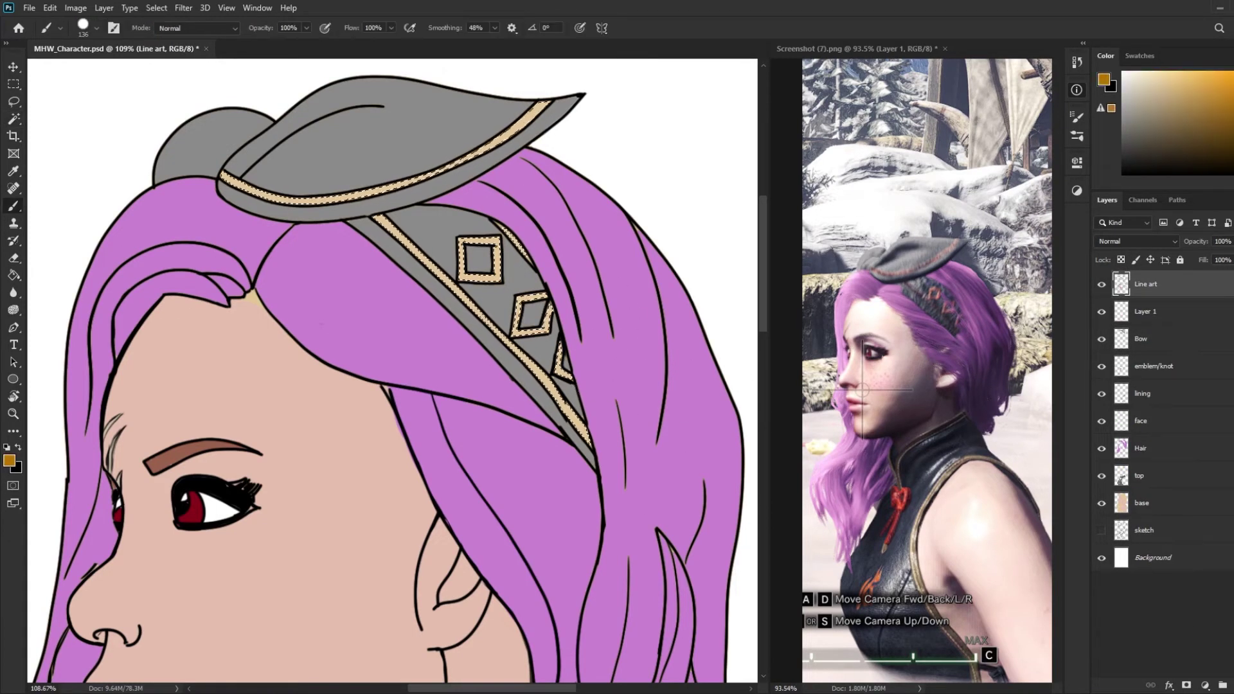
pyautogui.hotkey('alt', 'BackSpace')
pyautogui.hotkey('ctrl', 'd')
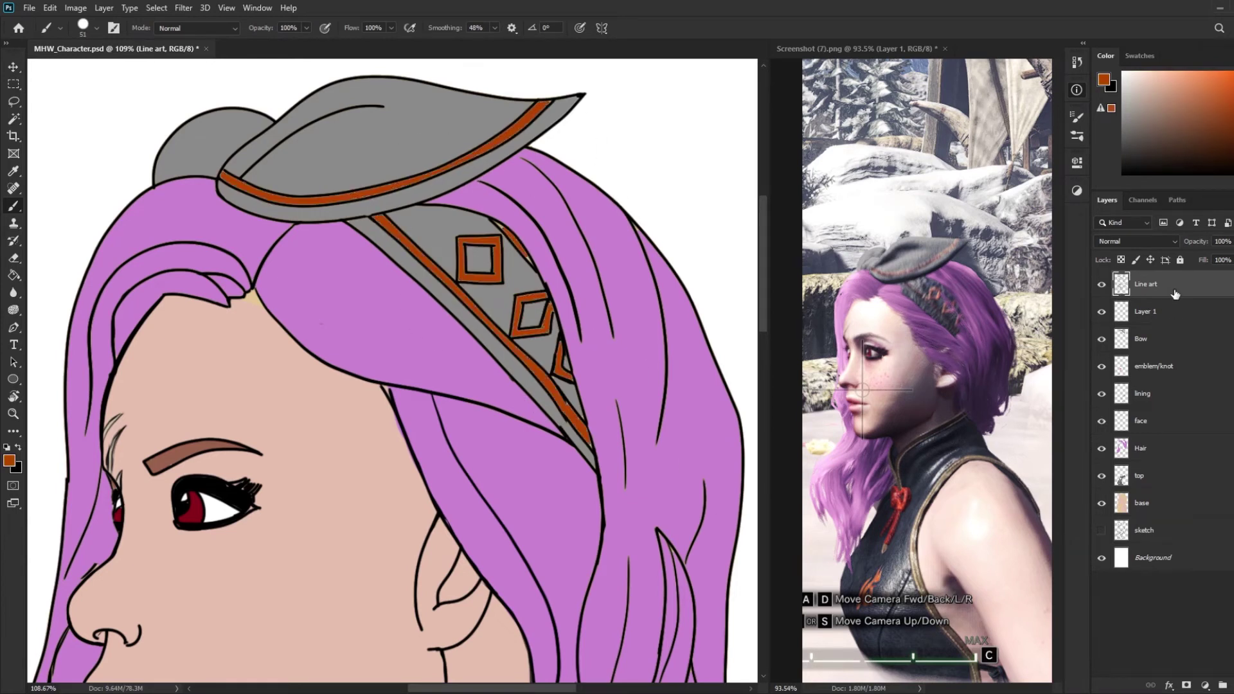
# - Move the orange trim layer to sit just below Line art
pyautogui.moveTo(1146, 311); pyautogui.dragTo(1168, 466)
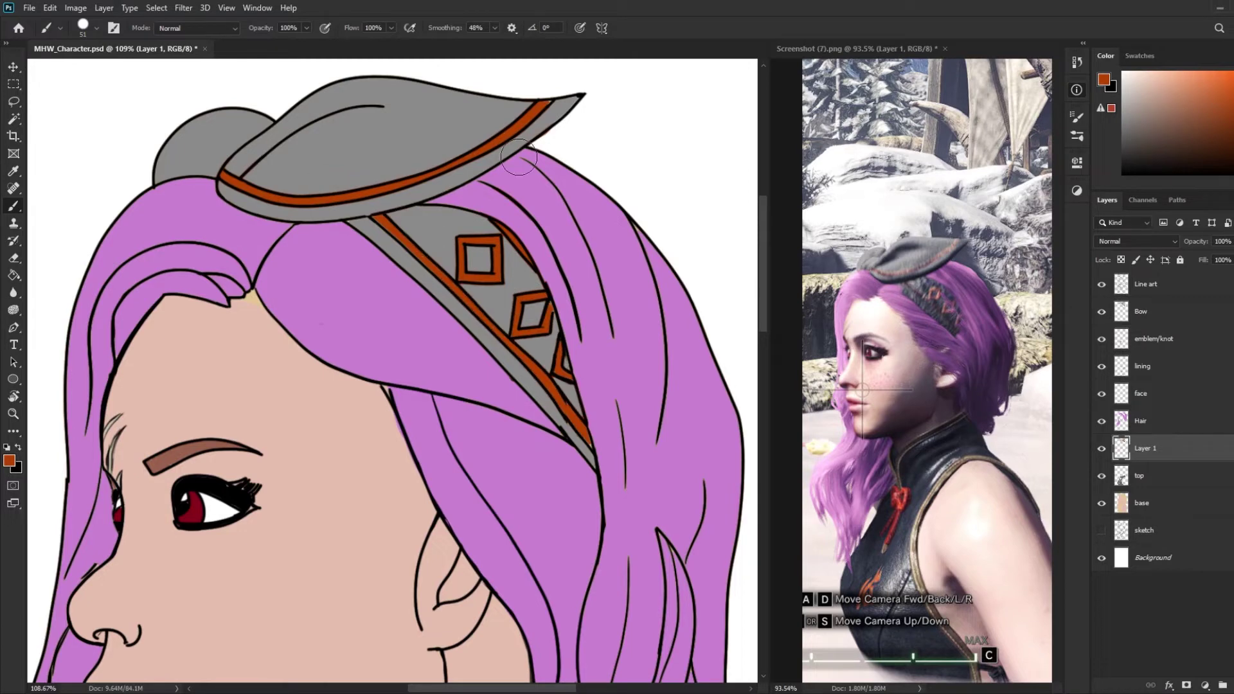
pyautogui.moveTo(1146, 448); pyautogui.dragTo(1173, 308)
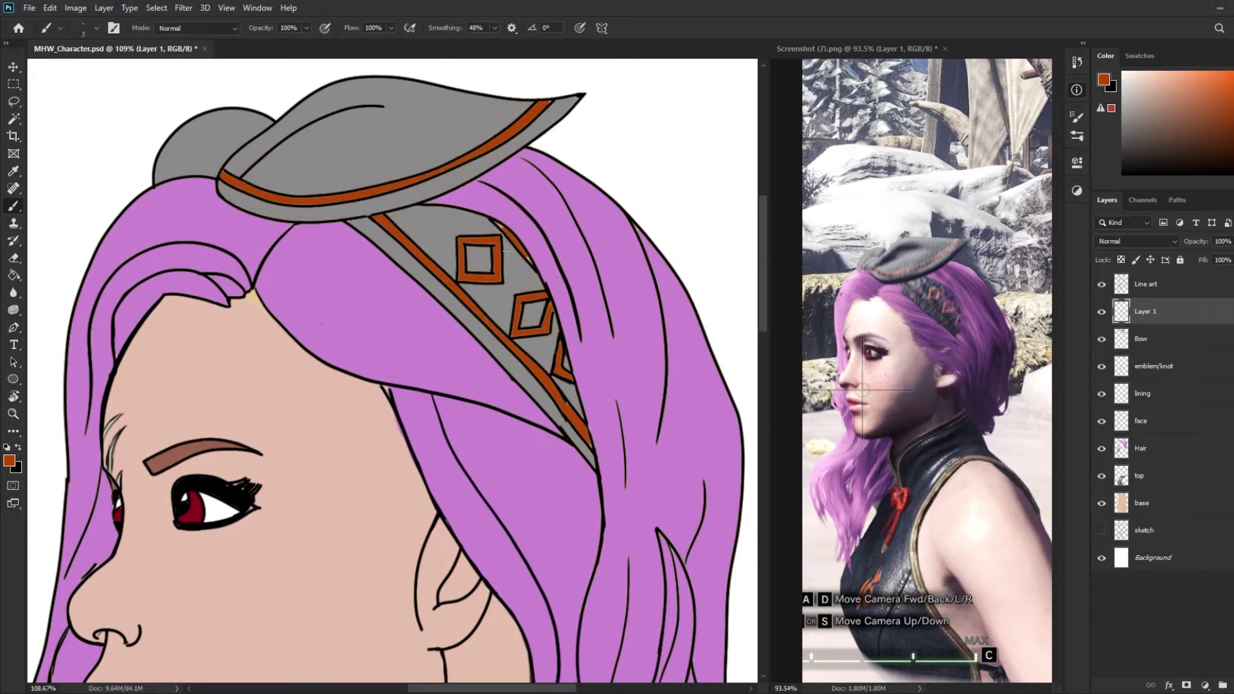
pyautogui.scroll(3, 507, 251)
pyautogui.scroll(2, 484, 313)
# - Paint orange into the gaps along the trim strip and the lower diamond frame
pyautogui.moveTo(574, 430); pyautogui.dragTo(476, 305)
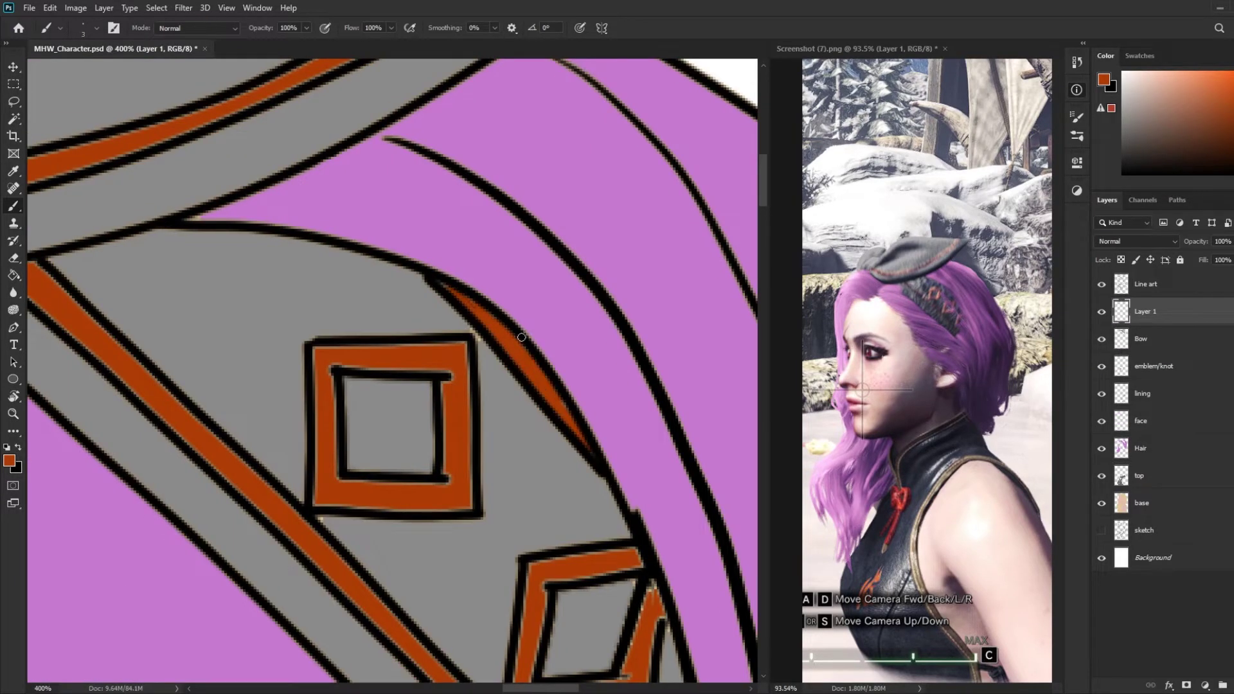
pyautogui.scroll(-5, 514, 354)
pyautogui.moveTo(527, 392)
pyautogui.mouseDown()
pyautogui.moveTo(509, 397)
pyautogui.moveTo(582, 259)
pyautogui.mouseUp()
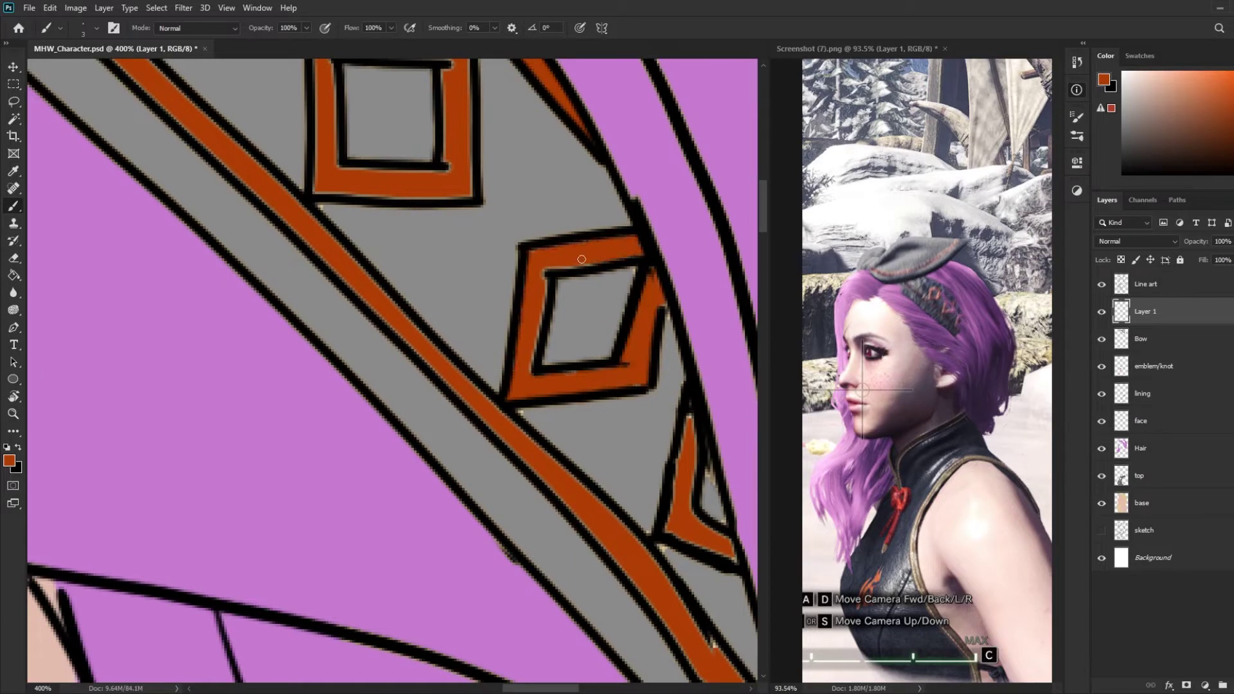
pyautogui.scroll(3, 710, 643)
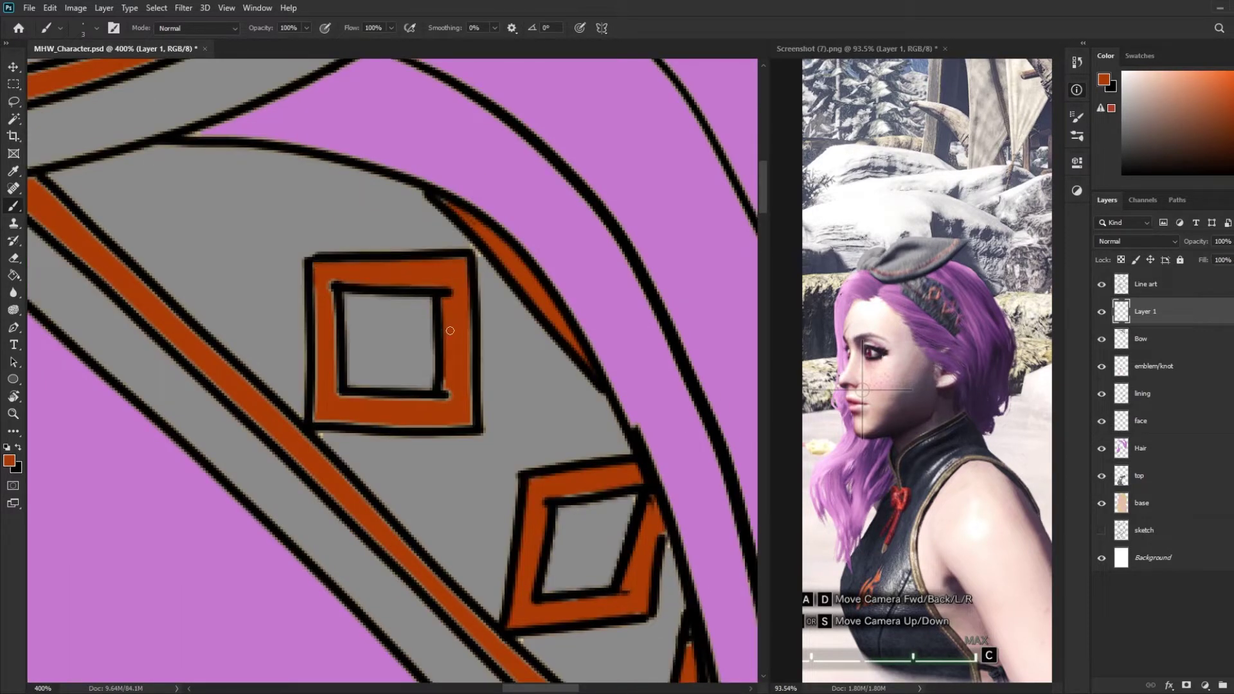
pyautogui.hotkey('ctrl', '-')
pyautogui.hotkey('ctrl', '-')
pyautogui.hotkey('ctrl', '-')
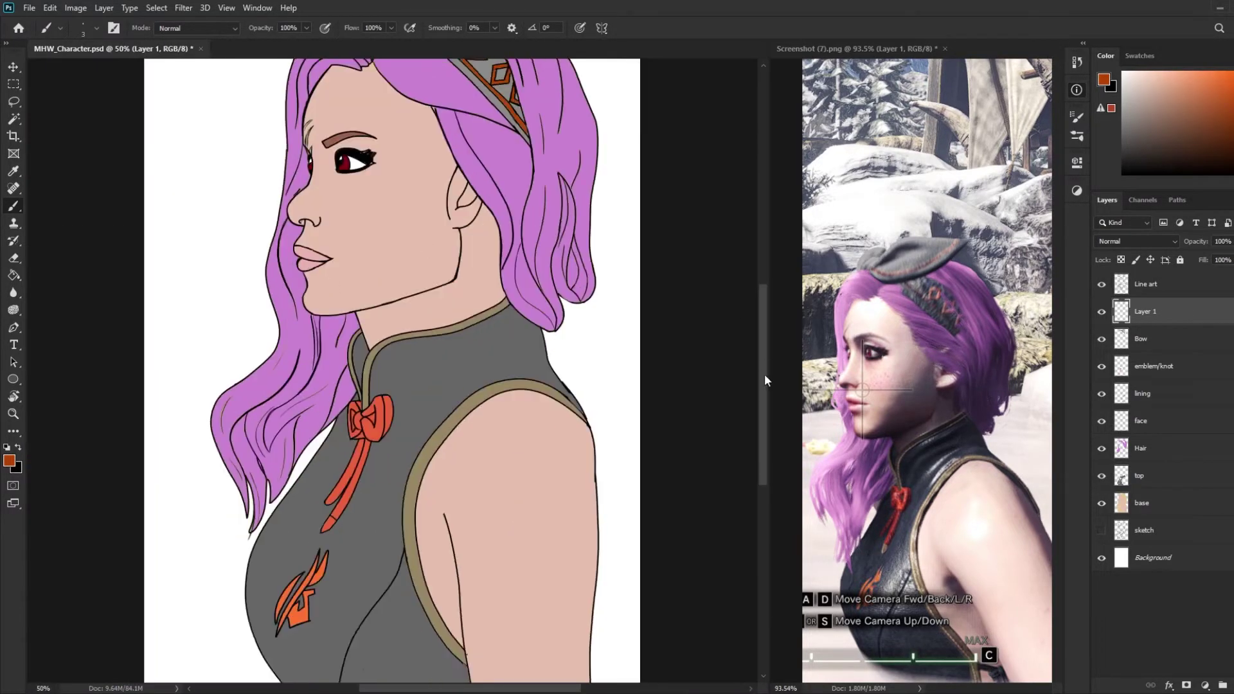
pyautogui.click(1157, 311)
pyautogui.write('Bow Trim')
# - Name the trim layer Bow Trim, then select the face and shoulder skin on Line art
pyautogui.press('Return')
pyautogui.scroll(2, 450, 321)
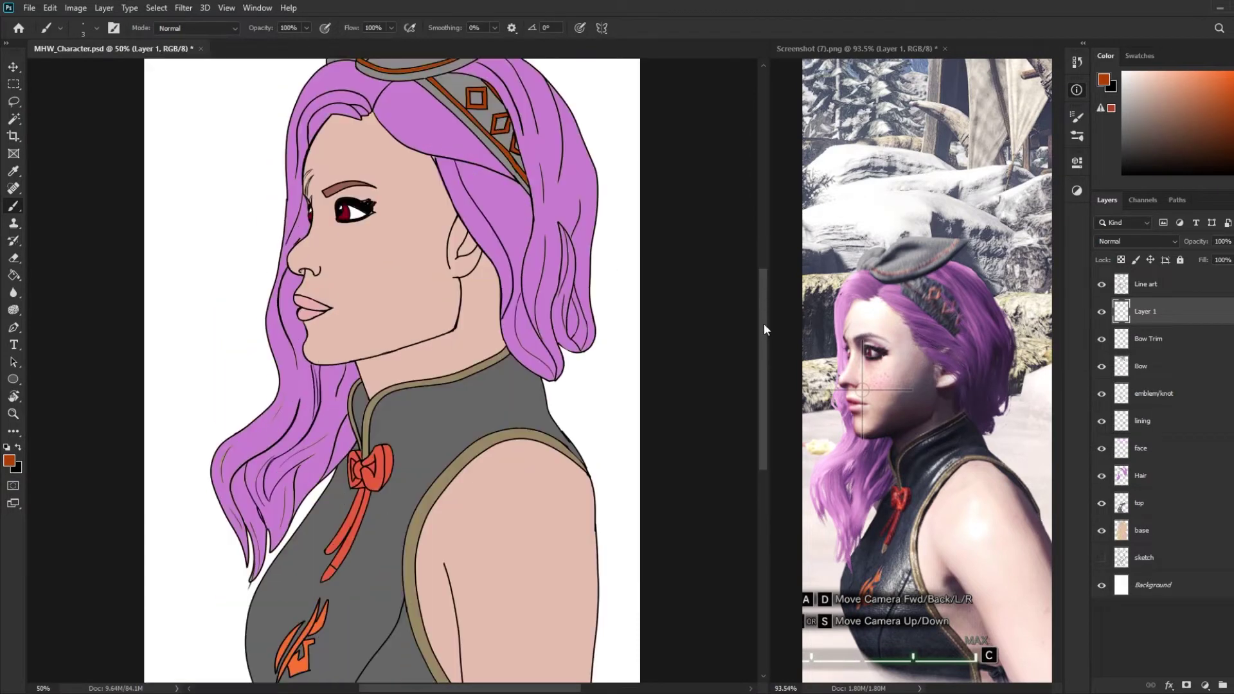
pyautogui.press('w')
pyautogui.click(1146, 283)
pyautogui.click(385, 276)
pyautogui.keyDown('shift'); pyautogui.click(532, 488); pyautogui.keyUp('shift')
pyautogui.press('b')
pyautogui.keyDown('alt'); pyautogui.click(501, 476); pyautogui.keyUp('alt')
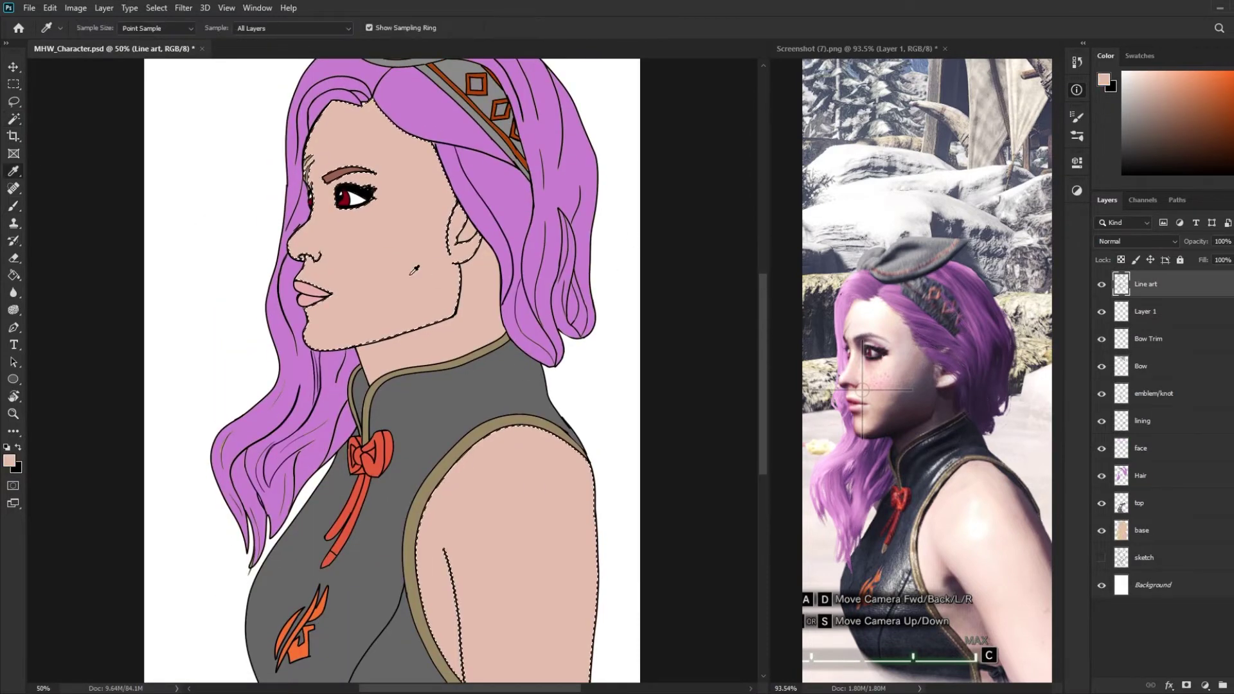
pyautogui.click(1146, 311)
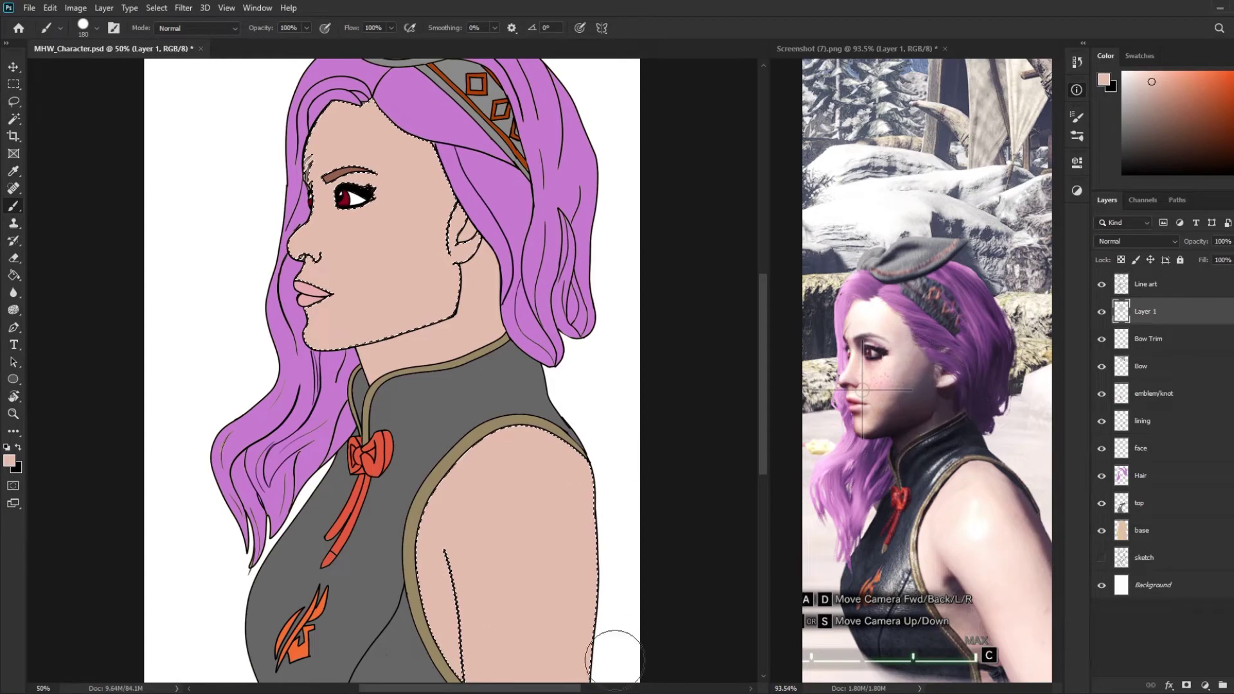
# - Fill the face and shoulder with skin tone on a layer named Head/Arm, and prepare a neck layer
pyautogui.scroll(-3, 635, 478)
pyautogui.doubleClick(1146, 311)
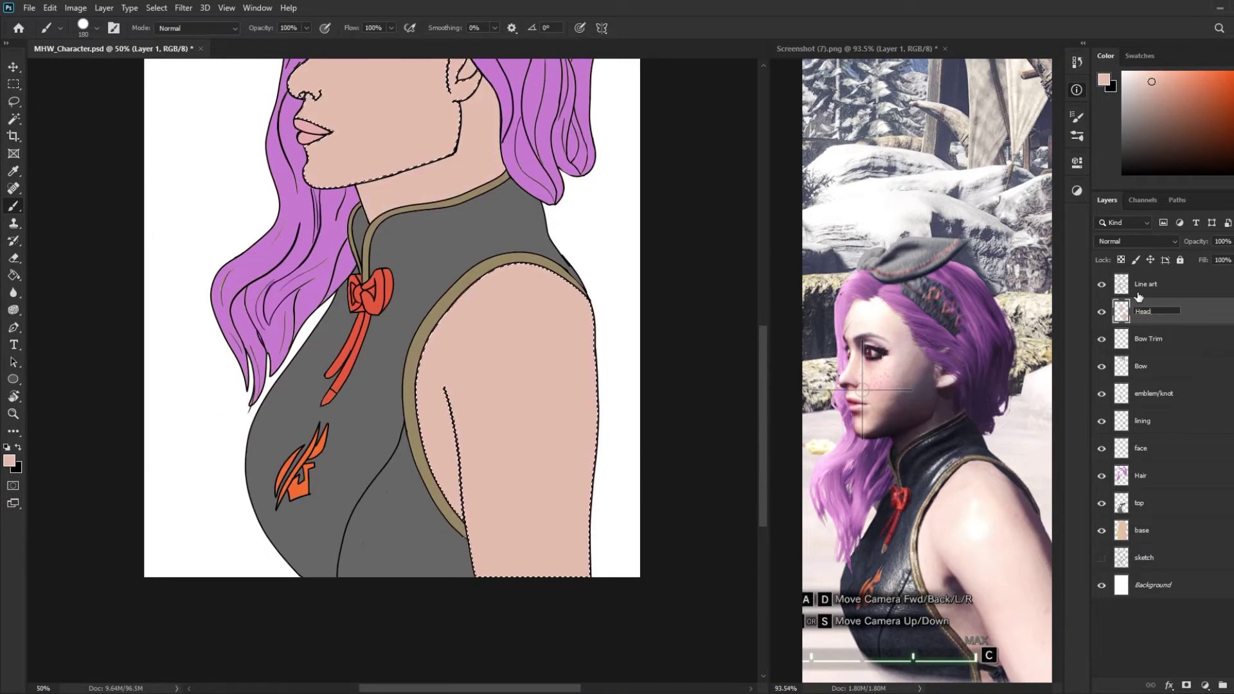
pyautogui.write('Head/Arm')
pyautogui.press('Return')
pyautogui.scroll(3, 392, 371)
pyautogui.press('w')
pyautogui.press('b')
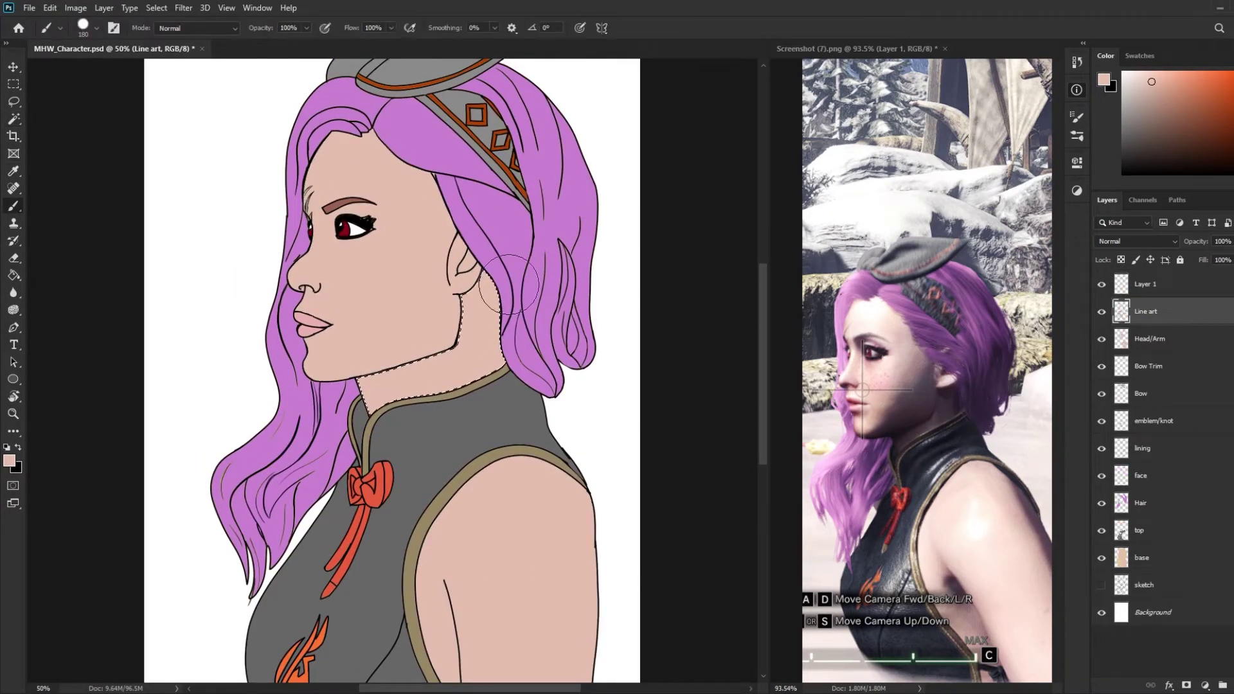
pyautogui.scroll(1, 770, 382)
pyautogui.hotkey('ctrl', 'd')
pyautogui.scroll(-1, 769, 382)
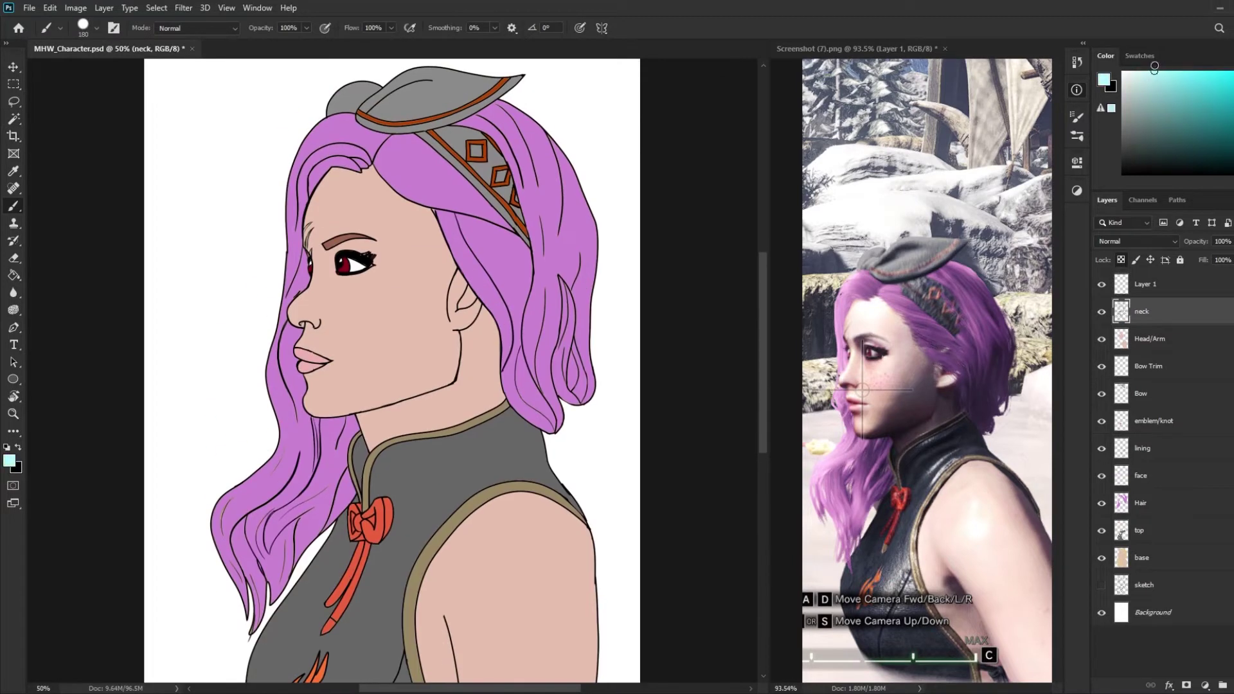
# - Fill the white background with a pale lavender tint
pyautogui.hotkey('alt', 'shift', '[')
pyautogui.hotkey('alt', 'BackSpace')
pyautogui.click(1229, 122)
pyautogui.moveTo(96, 257)
pyautogui.mouseDown()
pyautogui.moveTo(193, 385)
pyautogui.moveTo(578, 578)
pyautogui.mouseUp()
pyautogui.scroll(-2, 392, 371)
pyautogui.moveTo(289, 648); pyautogui.dragTo(192, 643)
pyautogui.scroll(3, 392, 372)
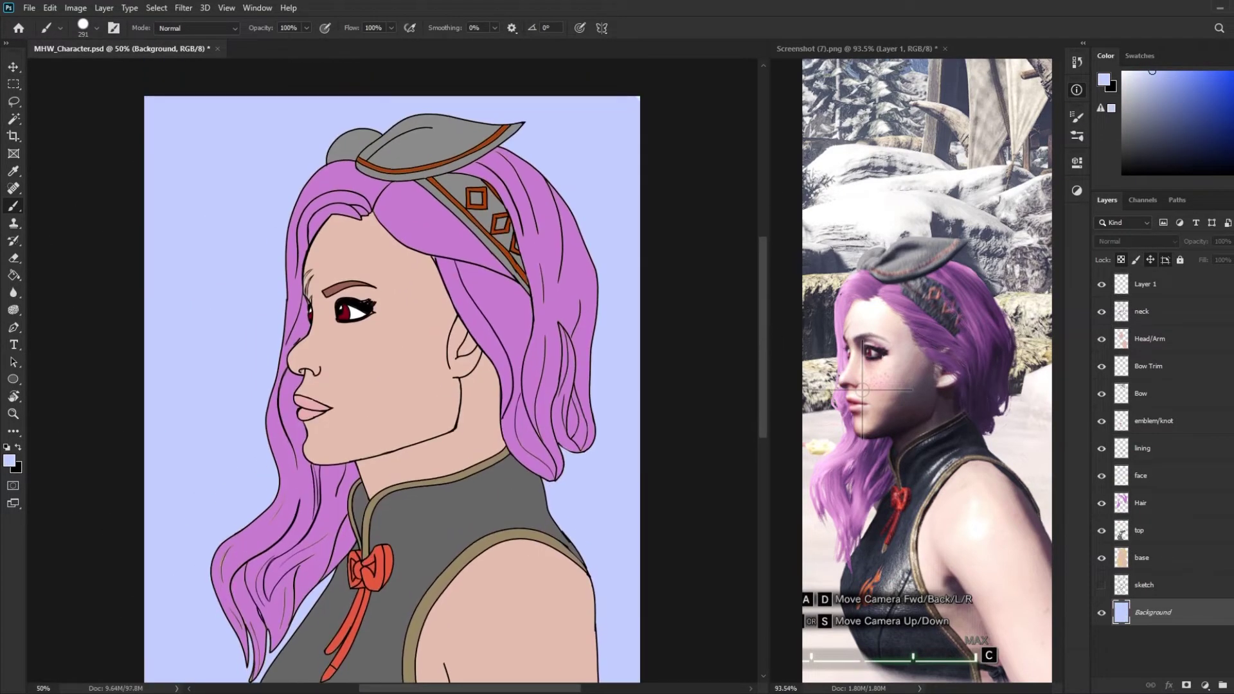
# - Change the background to a soft peach tone instead of lavender
pyautogui.click(1229, 164)
pyautogui.moveTo(578, 116)
pyautogui.mouseDown()
pyautogui.moveTo(617, 360)
pyautogui.moveTo(219, 135)
pyautogui.mouseUp()
pyautogui.scroll(-4, 386, 321)
pyautogui.moveTo(193, 257); pyautogui.dragTo(470, 196)
pyautogui.scroll(5, 470, 197)
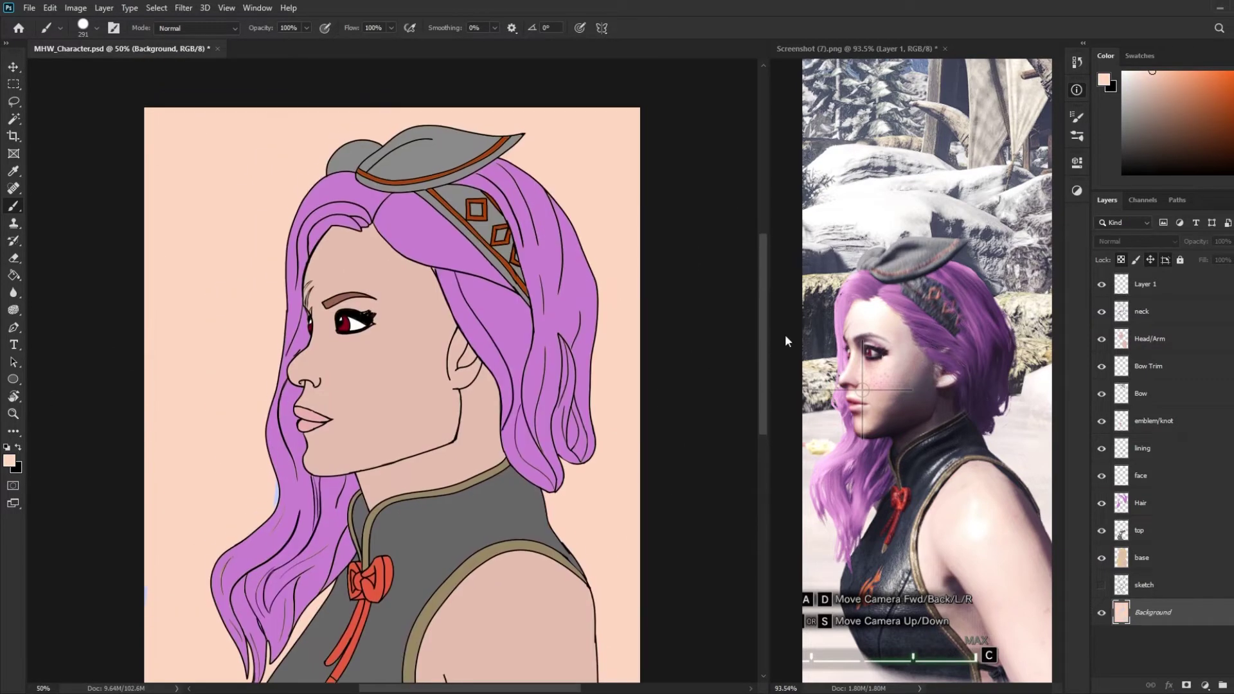
pyautogui.click(1151, 503)
pyautogui.click(931, 362)
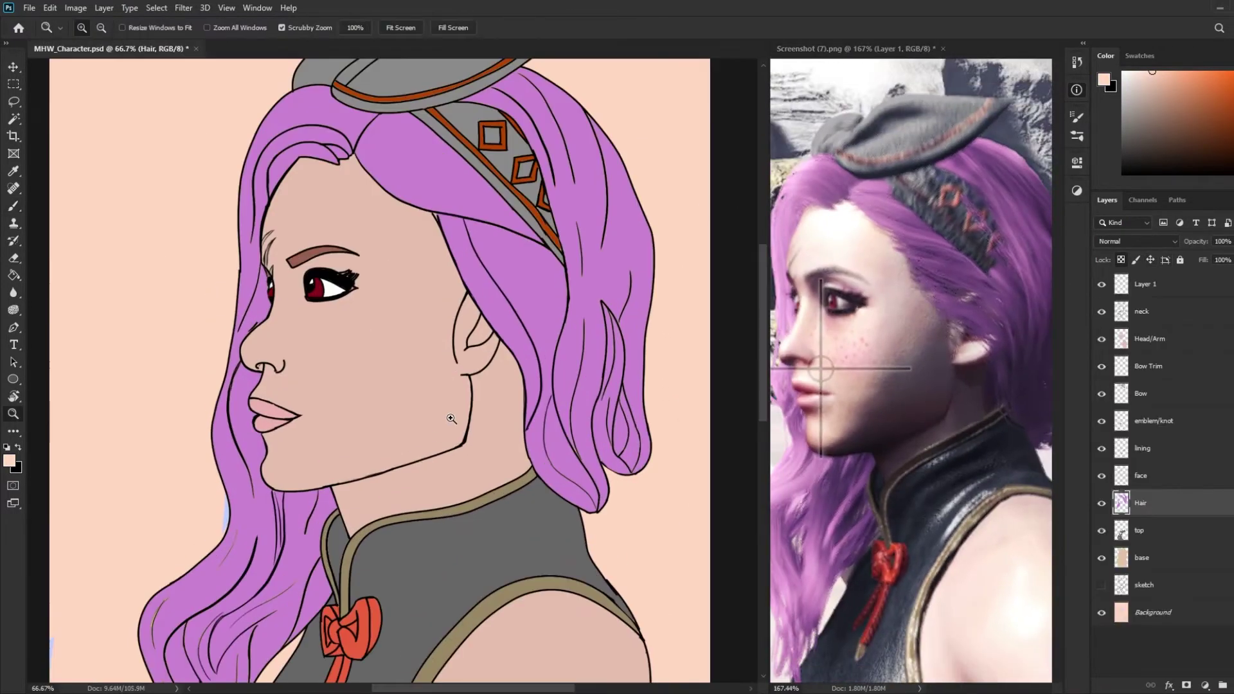
# - Add a new clipped layer for lip shading and zoom in closely on the lips
pyautogui.hotkey('ctrl', '+')
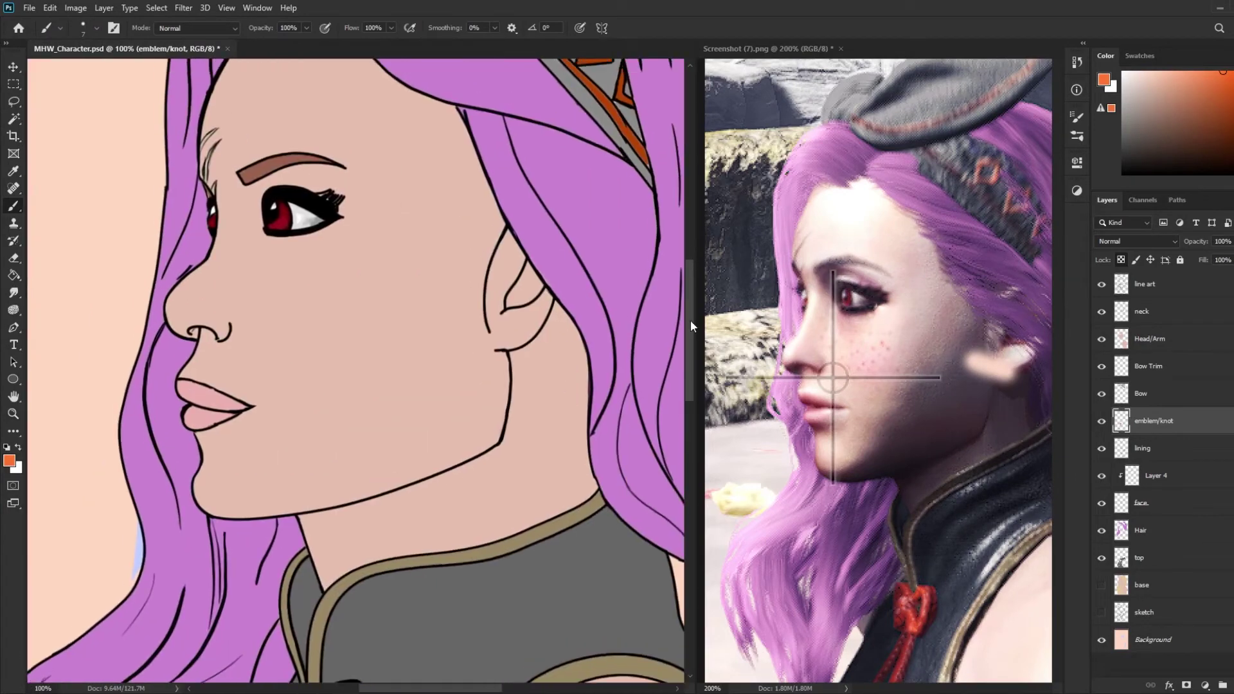
pyautogui.hotkey('ctrl', '+')
pyautogui.click(1150, 476)
pyautogui.hotkey('ctrl', '+')
pyautogui.scroll(-5, 238, 353)
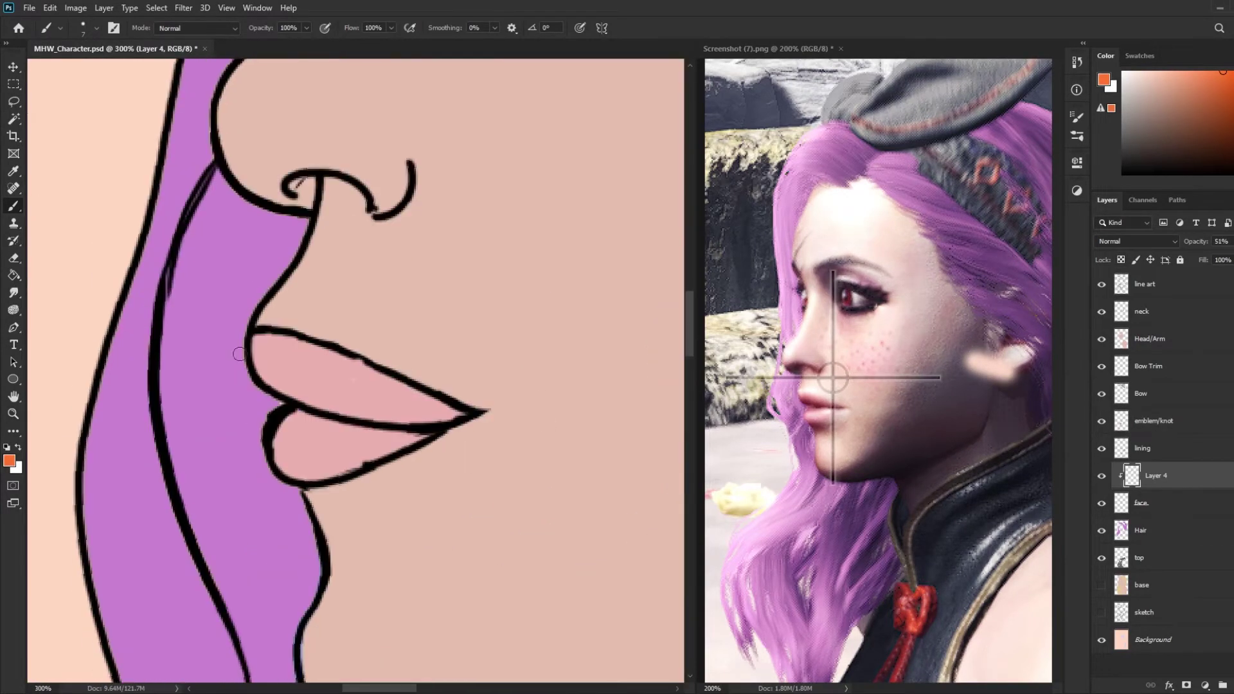
# - Shade a thin dark red band along the underside of the upper lip
pyautogui.keyDown('alt'); pyautogui.click(386, 400); pyautogui.keyUp('alt')
pyautogui.moveTo(257, 370)
pyautogui.mouseDown()
pyautogui.moveTo(315, 392)
pyautogui.moveTo(305, 402)
pyautogui.mouseUp()
pyautogui.hotkey('ctrl', 'z')
pyautogui.moveTo(250, 370); pyautogui.dragTo(446, 410)
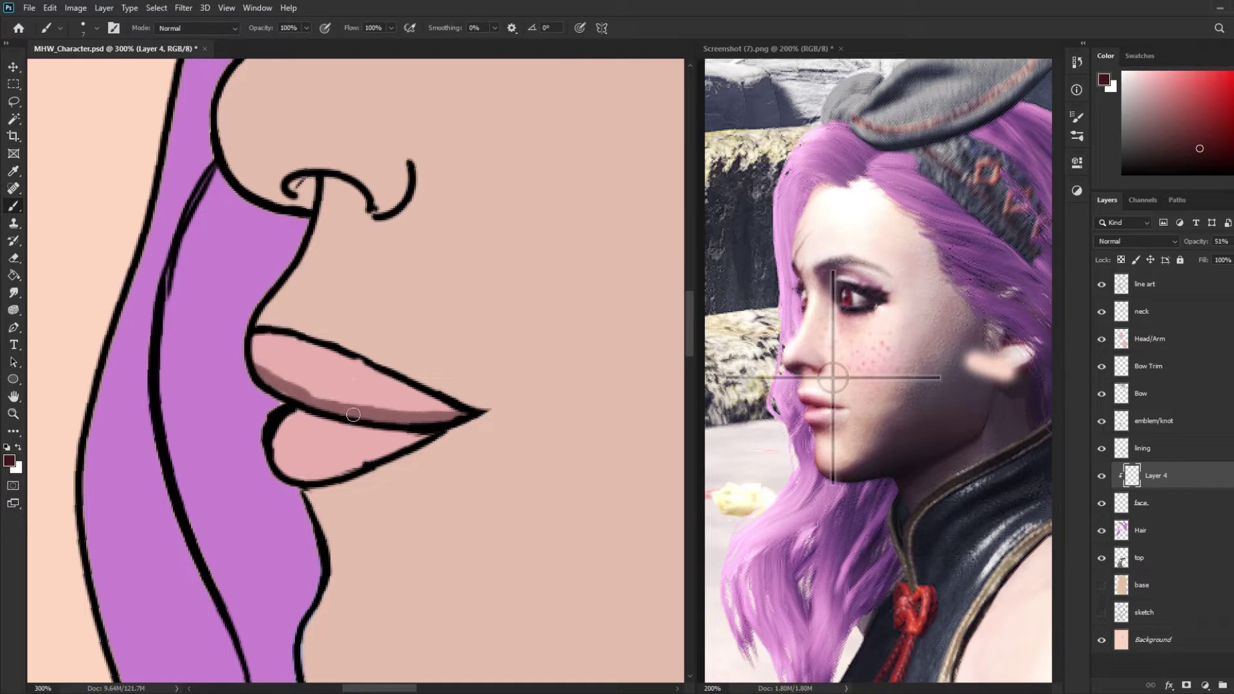
# - Paint white highlights across the upper lip and along the lower lip
pyautogui.press('x')
pyautogui.moveTo(254, 337)
pyautogui.mouseDown()
pyautogui.moveTo(460, 408)
pyautogui.moveTo(396, 382)
pyautogui.mouseUp()
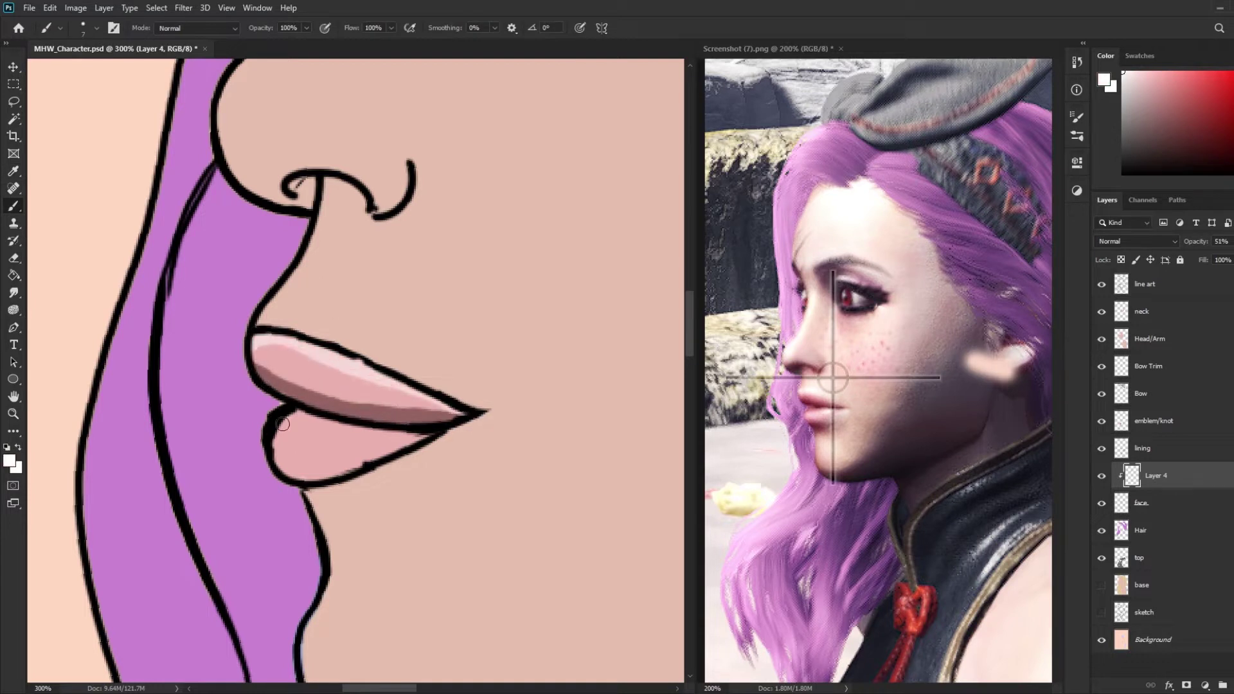
pyautogui.moveTo(428, 437); pyautogui.dragTo(291, 432)
# - Sample the dark red lip shadow and shade the bottom edge of the lower lip
pyautogui.press('i')
pyautogui.click(408, 410)
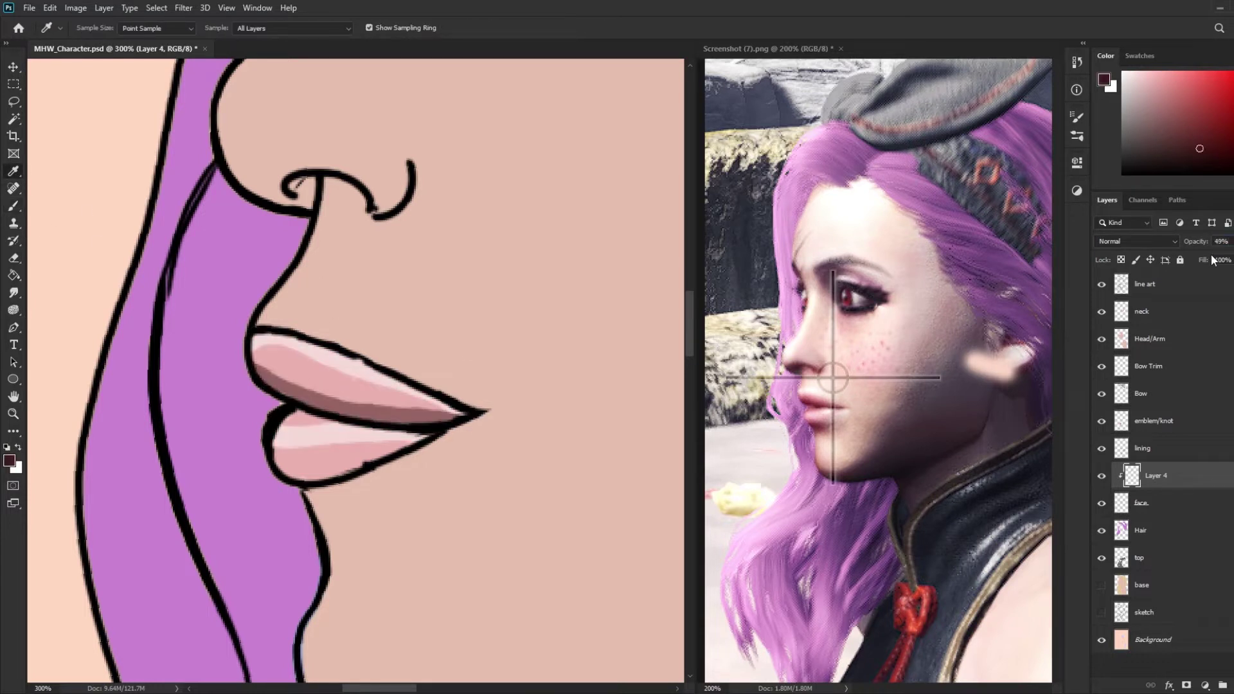
pyautogui.press('b')
pyautogui.moveTo(283, 464); pyautogui.dragTo(341, 467)
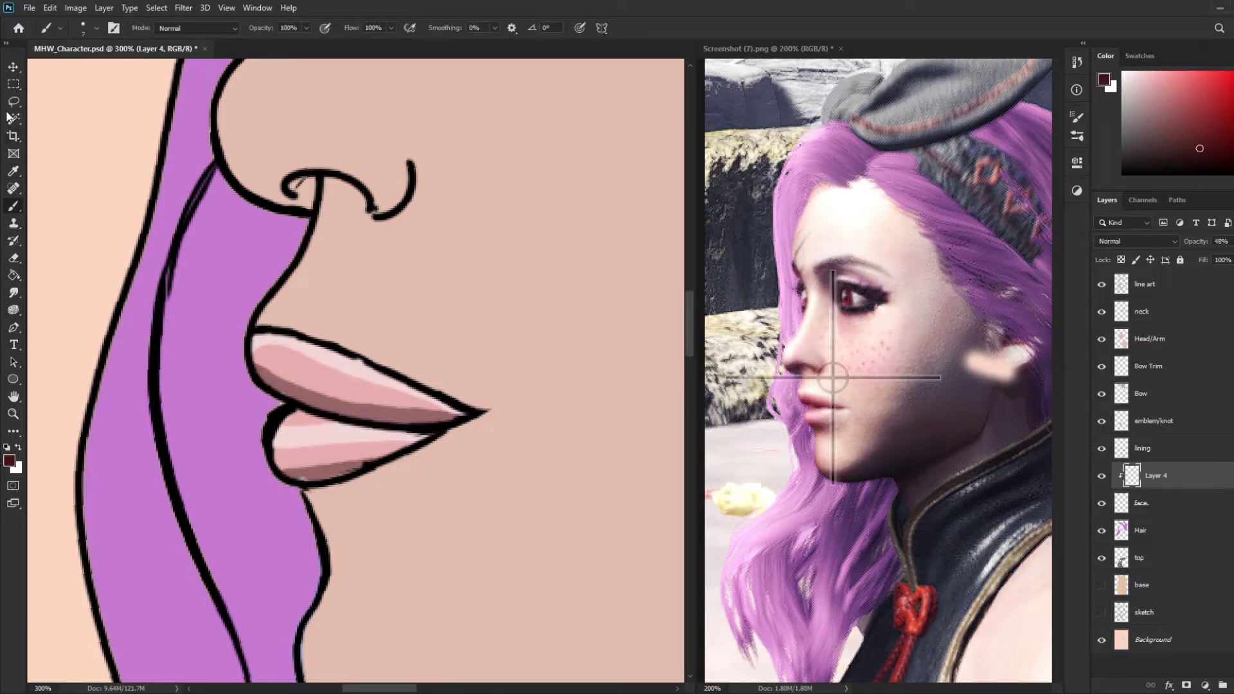
# - Zoom out, raise the lip shading layer's opacity, and add a new layer for face shadows
pyautogui.hotkey('ctrl', '1')
pyautogui.scroll(2, 354, 370)
pyautogui.press('i')
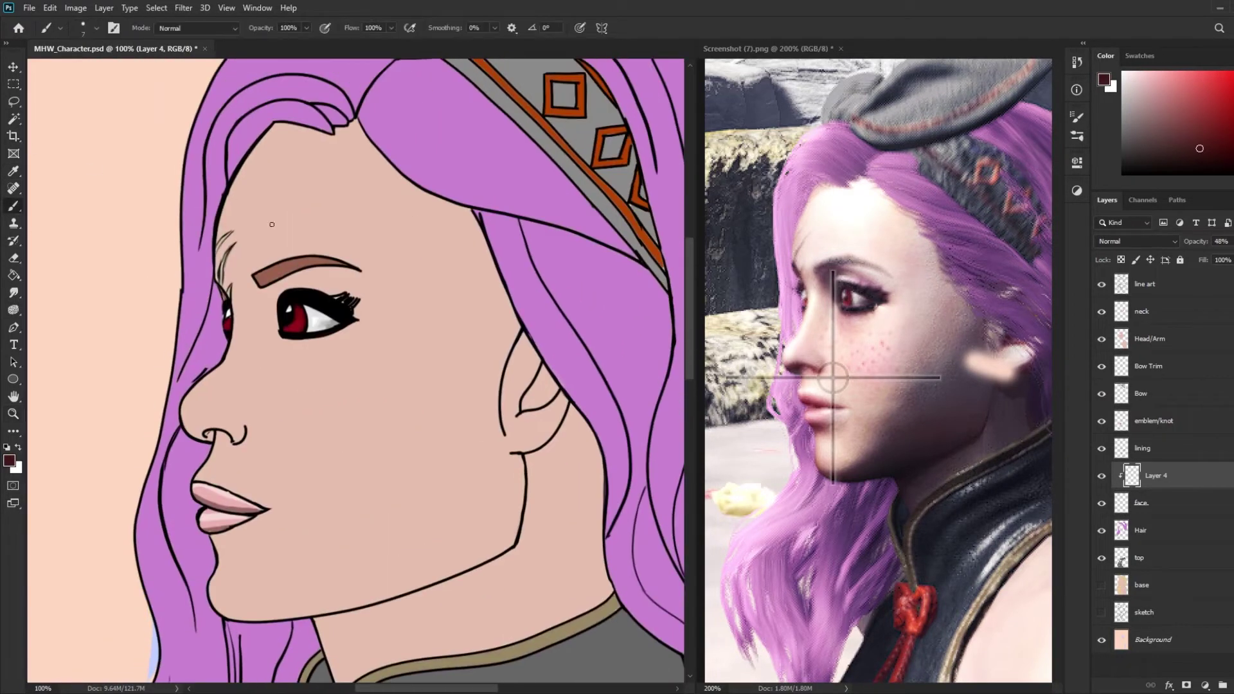
pyautogui.press('b')
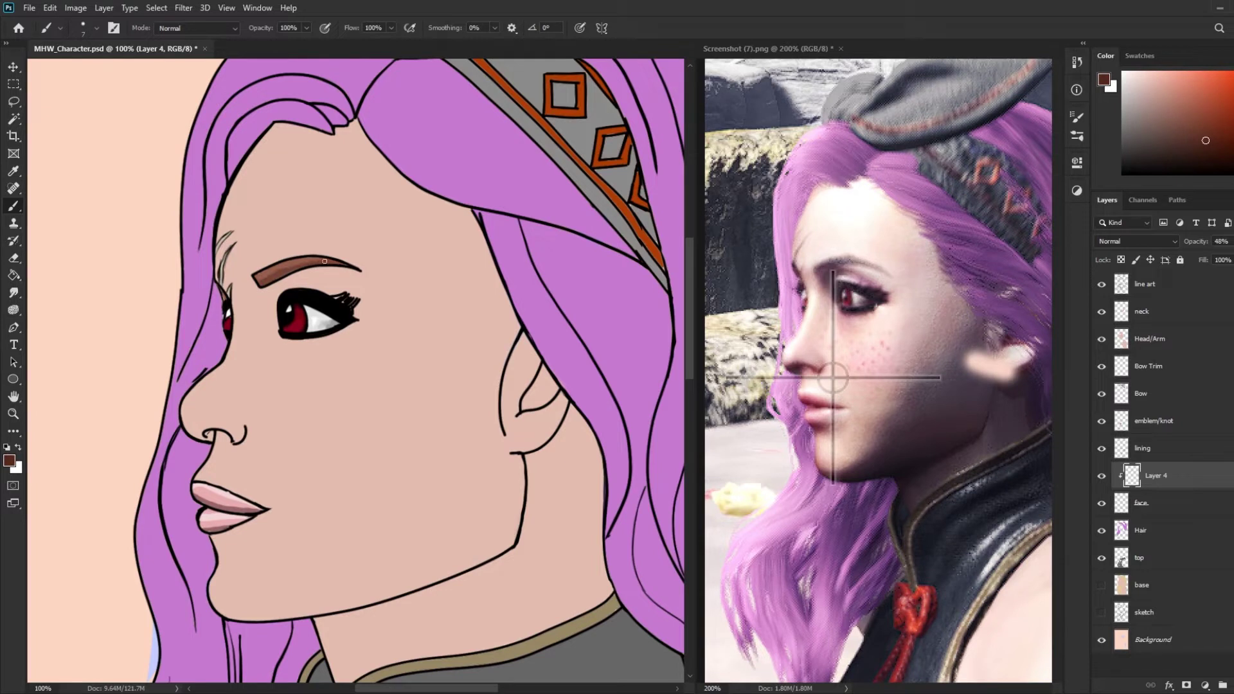
pyautogui.moveTo(1195, 242); pyautogui.dragTo(1214, 241)
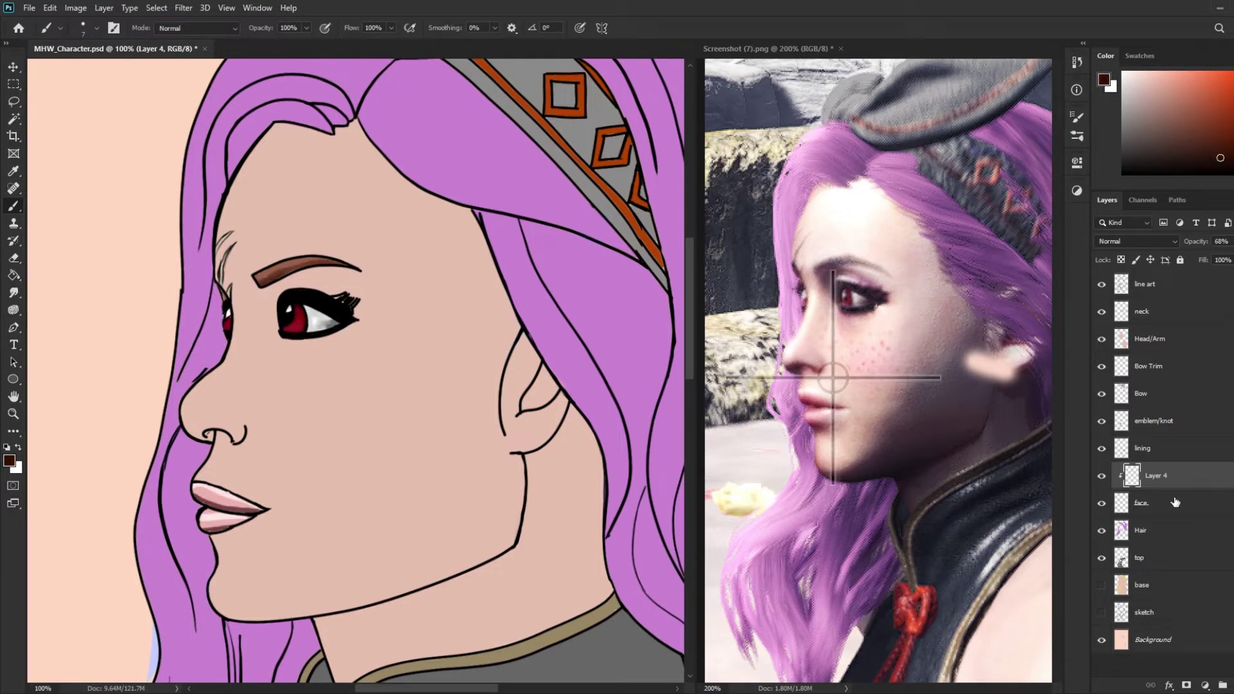
pyautogui.click(1131, 338)
pyautogui.hotkey('ctrl', 'shift', 'alt', 'n')
# - Clip the new layer to Head/Arm and enlarge the brush for skin shadows
pyautogui.hotkey('ctrl', 'alt', 'g')
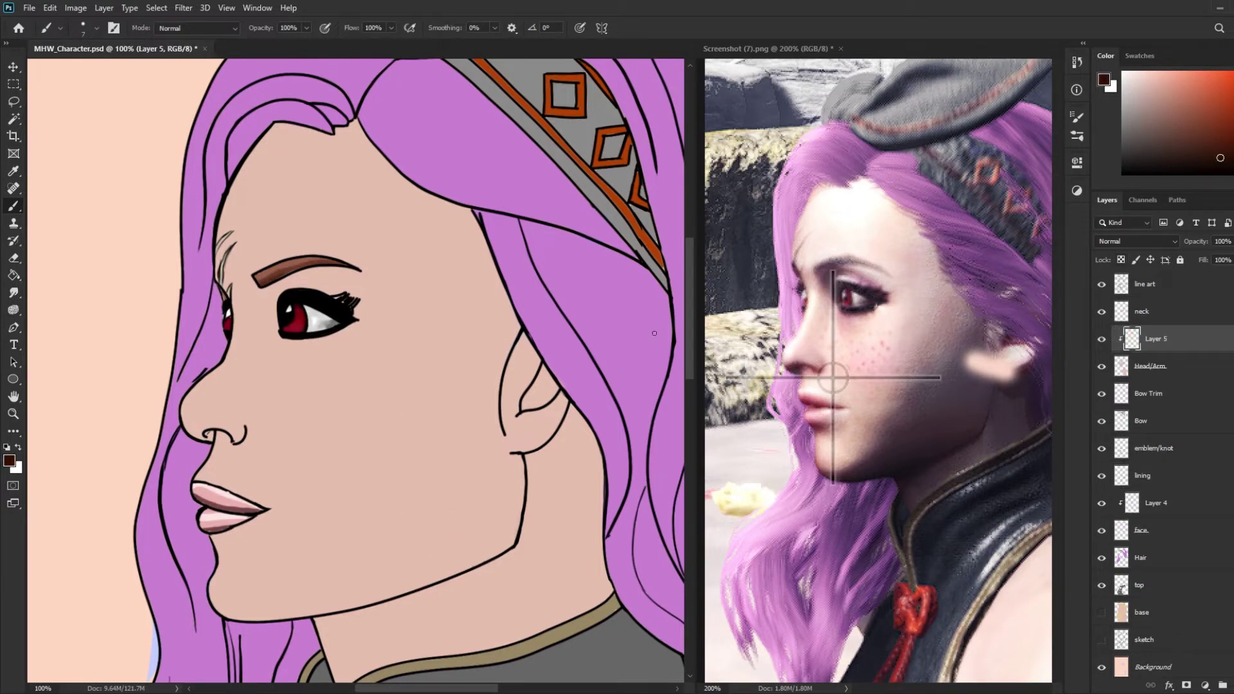
pyautogui.press('i')
pyautogui.press('b')
pyautogui.press(']')
pyautogui.hotkey('ctrl', 'z')
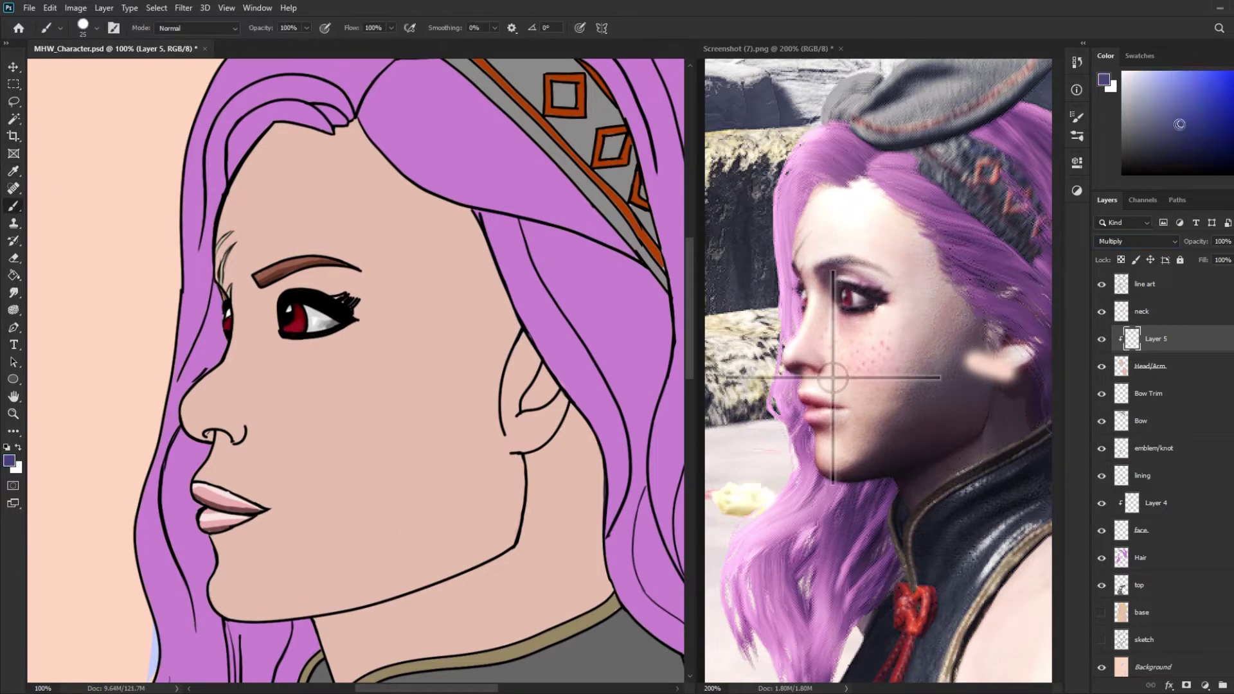
pyautogui.moveTo(225, 591); pyautogui.dragTo(331, 566)
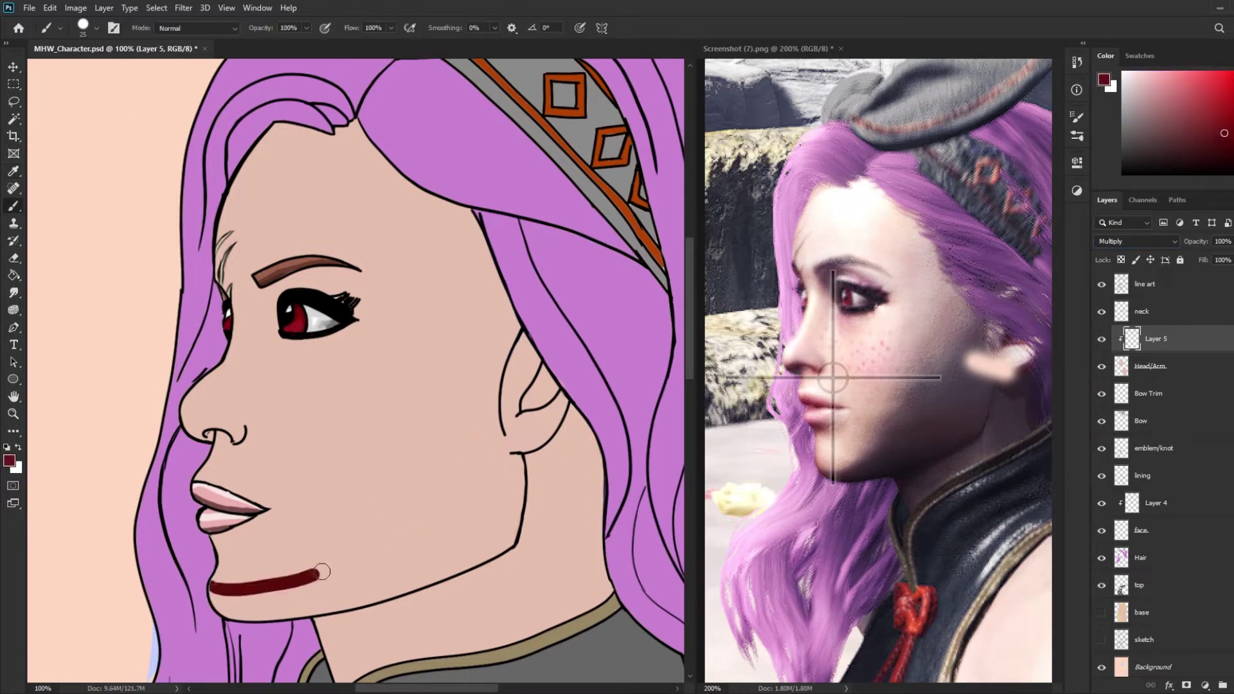
pyautogui.hotkey('ctrl', 'z')
# - Shade under the chin and along the jaw near the neck in a muted skin-shadow tone
pyautogui.keyDown('alt'); pyautogui.click(226, 620); pyautogui.keyUp('alt')
pyautogui.moveTo(211, 586); pyautogui.dragTo(247, 620)
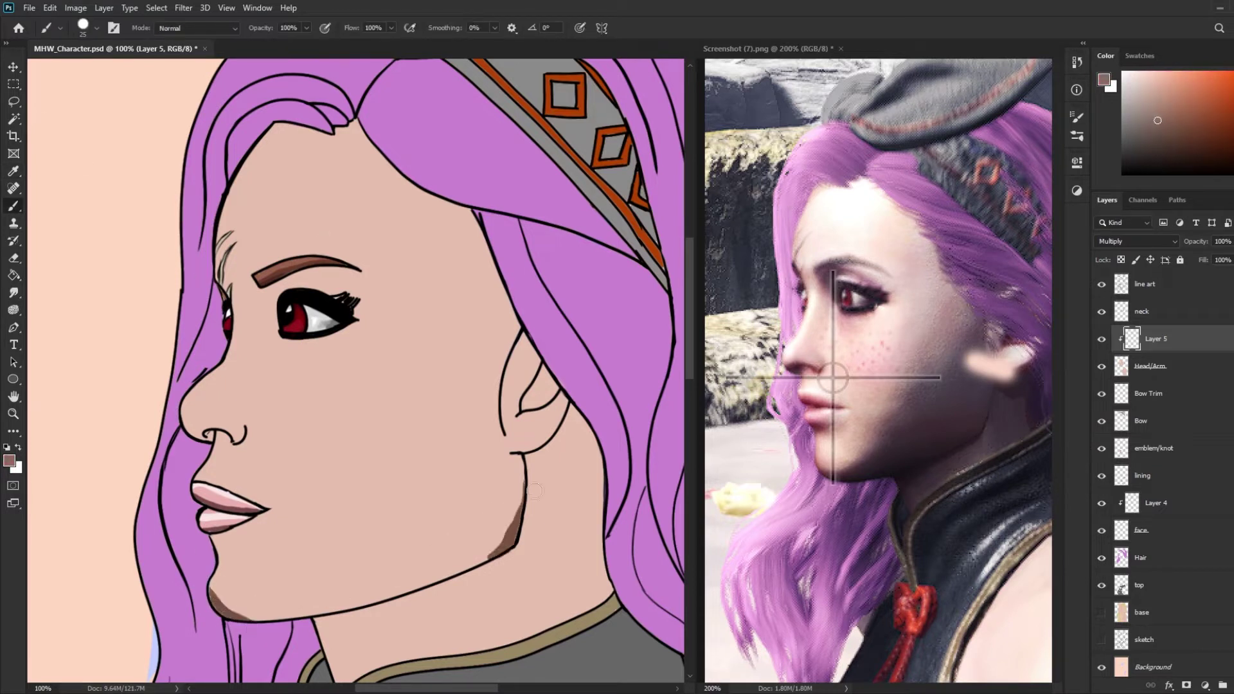
pyautogui.moveTo(522, 479)
pyautogui.mouseDown()
pyautogui.moveTo(464, 571)
pyautogui.moveTo(352, 604)
pyautogui.mouseUp()
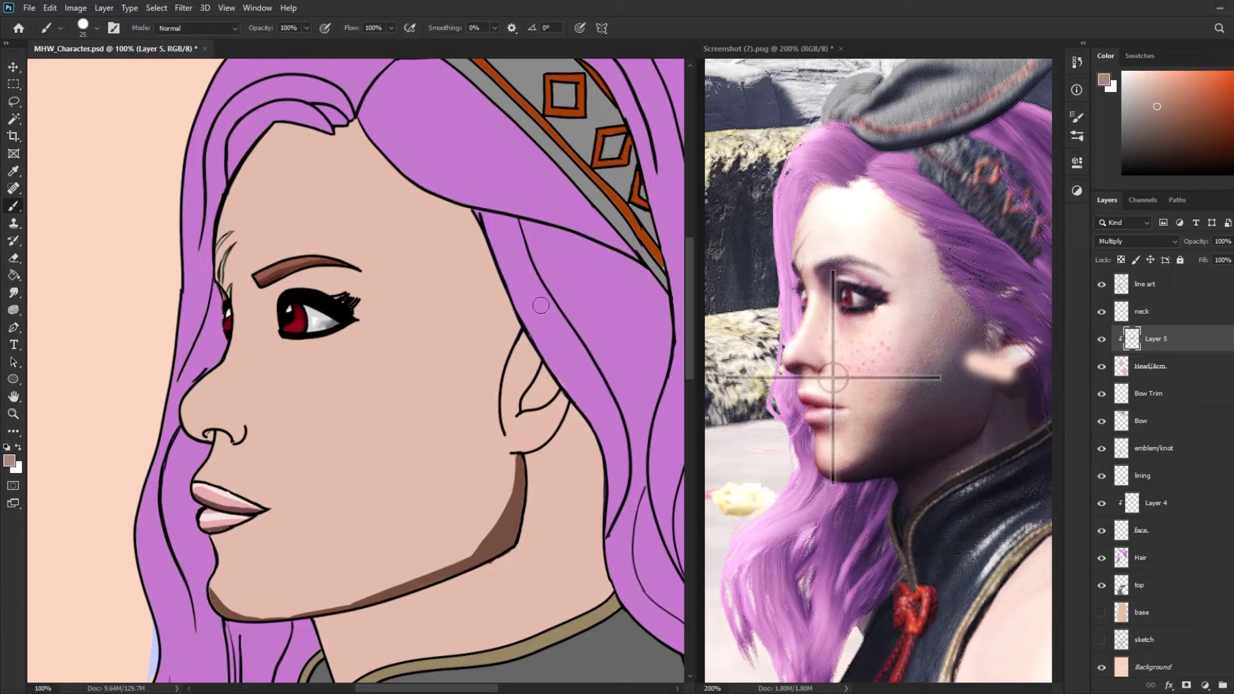
pyautogui.moveTo(212, 586); pyautogui.dragTo(452, 503)
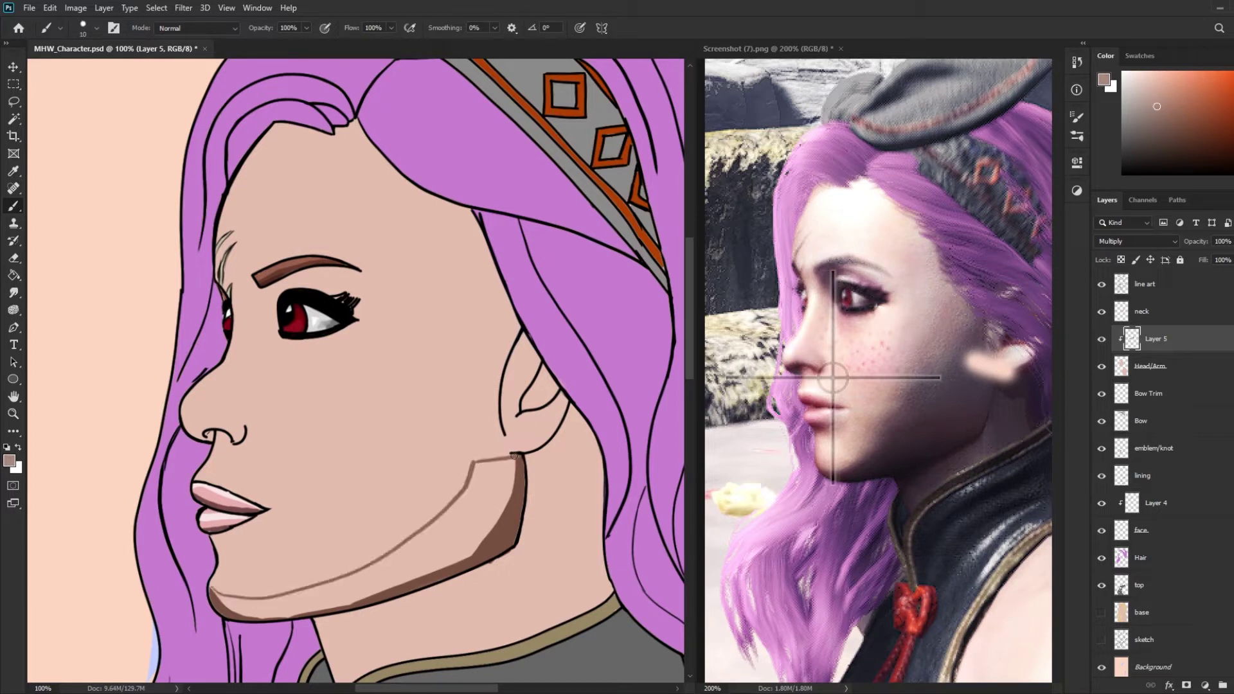
pyautogui.moveTo(514, 455); pyautogui.dragTo(518, 458)
pyautogui.hotkey('ctrl', 'z')
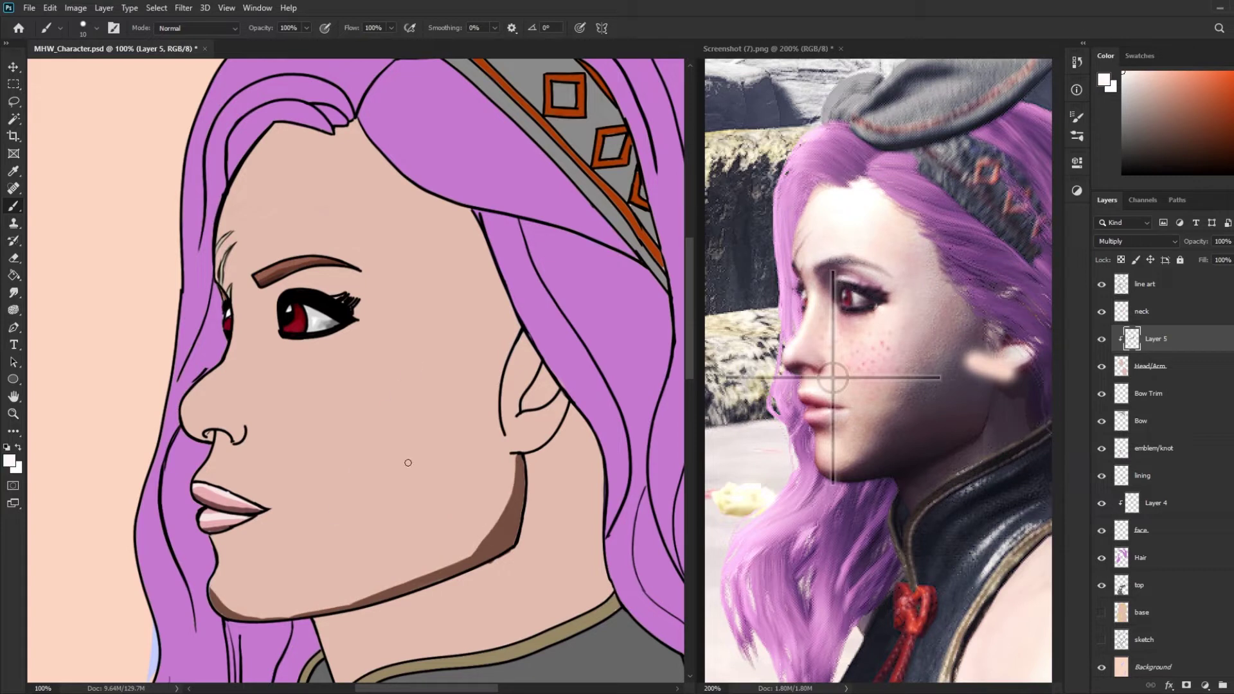
# - Paint a softer shadow band along the jawline, extending it up toward the ear
pyautogui.moveTo(402, 251); pyautogui.dragTo(376, 427)
pyautogui.hotkey('ctrl', 'z')
pyautogui.moveTo(450, 566)
pyautogui.mouseDown()
pyautogui.moveTo(522, 513)
pyautogui.moveTo(507, 456)
pyautogui.moveTo(271, 622)
pyautogui.moveTo(457, 527)
pyautogui.mouseUp()
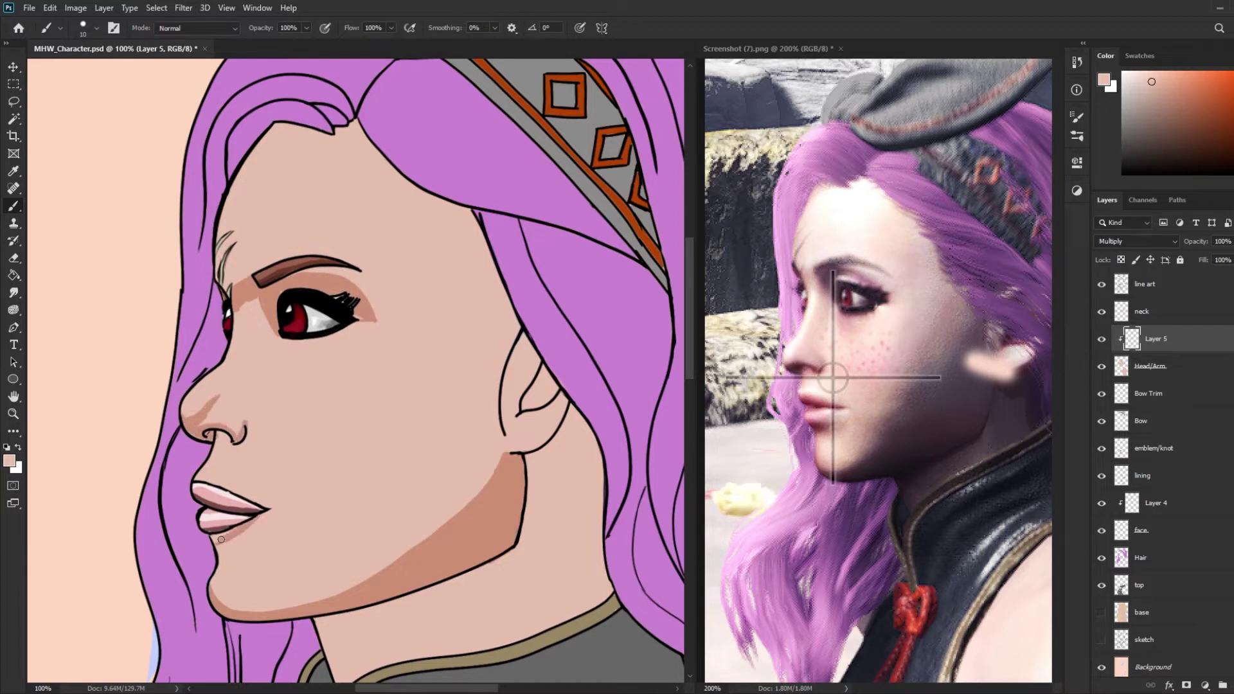
pyautogui.moveTo(497, 388); pyautogui.dragTo(516, 333)
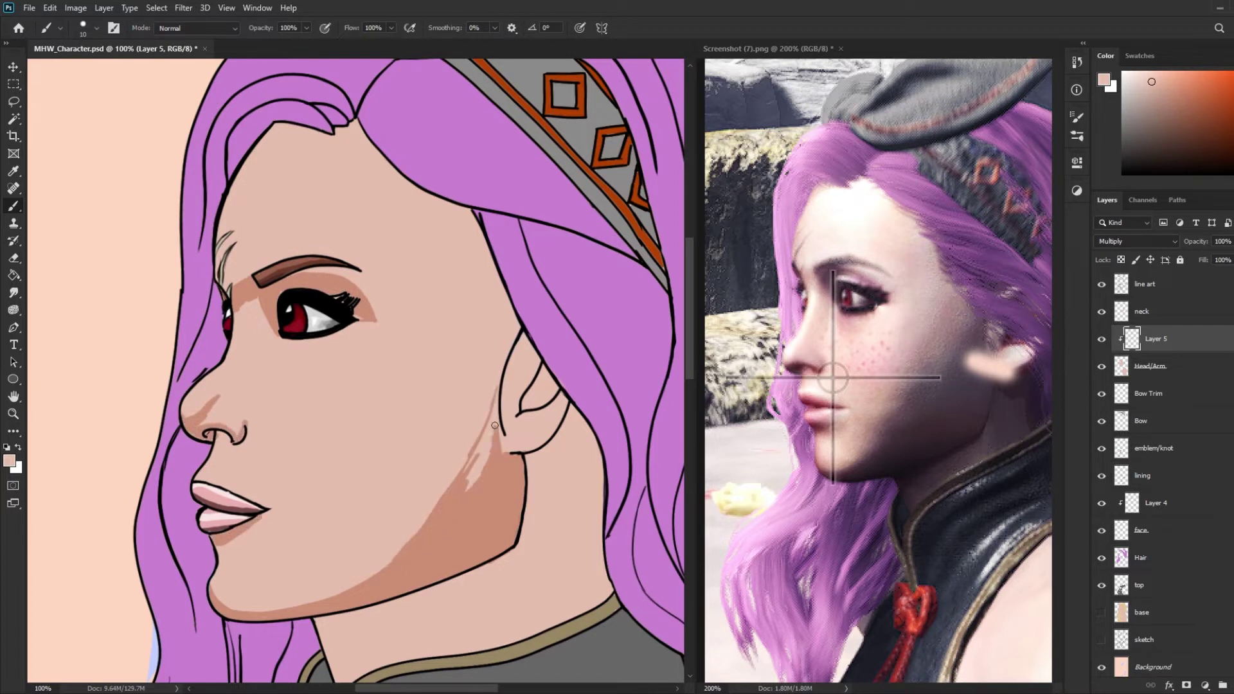
# - In a lighter shadow tone, shade the nose bridge and side, plus a diagonal cheek shadow
pyautogui.keyDown('alt'); pyautogui.click(467, 398); pyautogui.keyUp('alt')
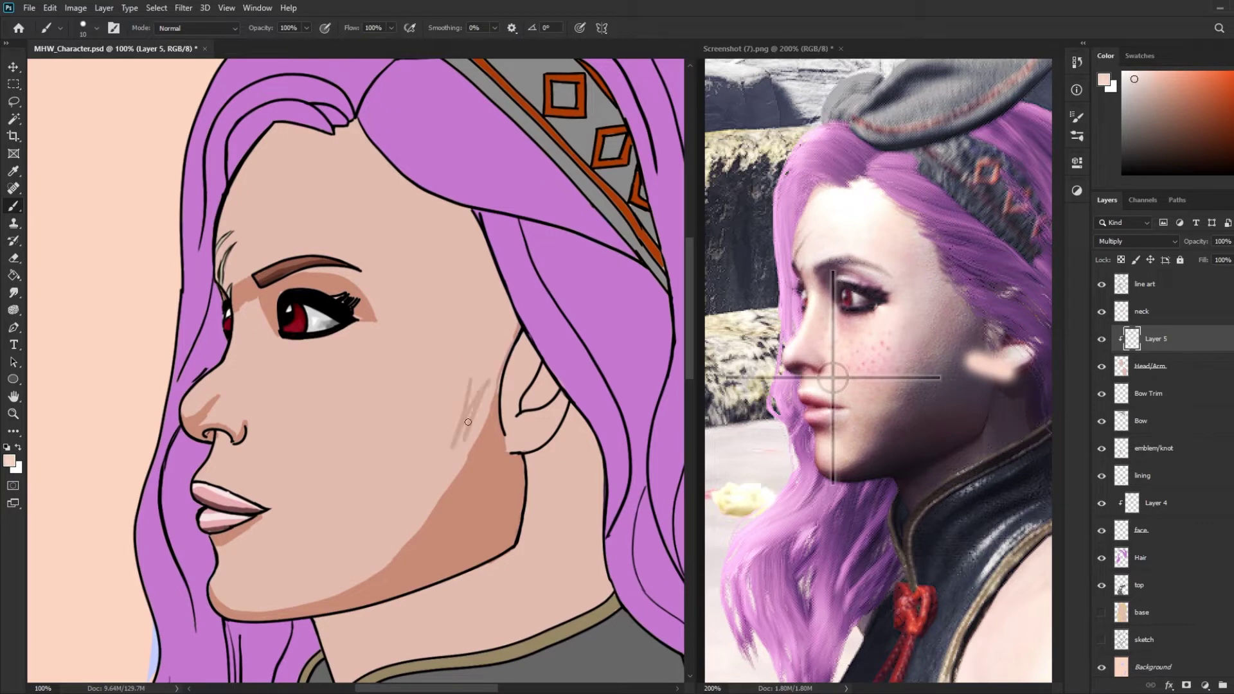
pyautogui.moveTo(223, 392); pyautogui.dragTo(234, 364)
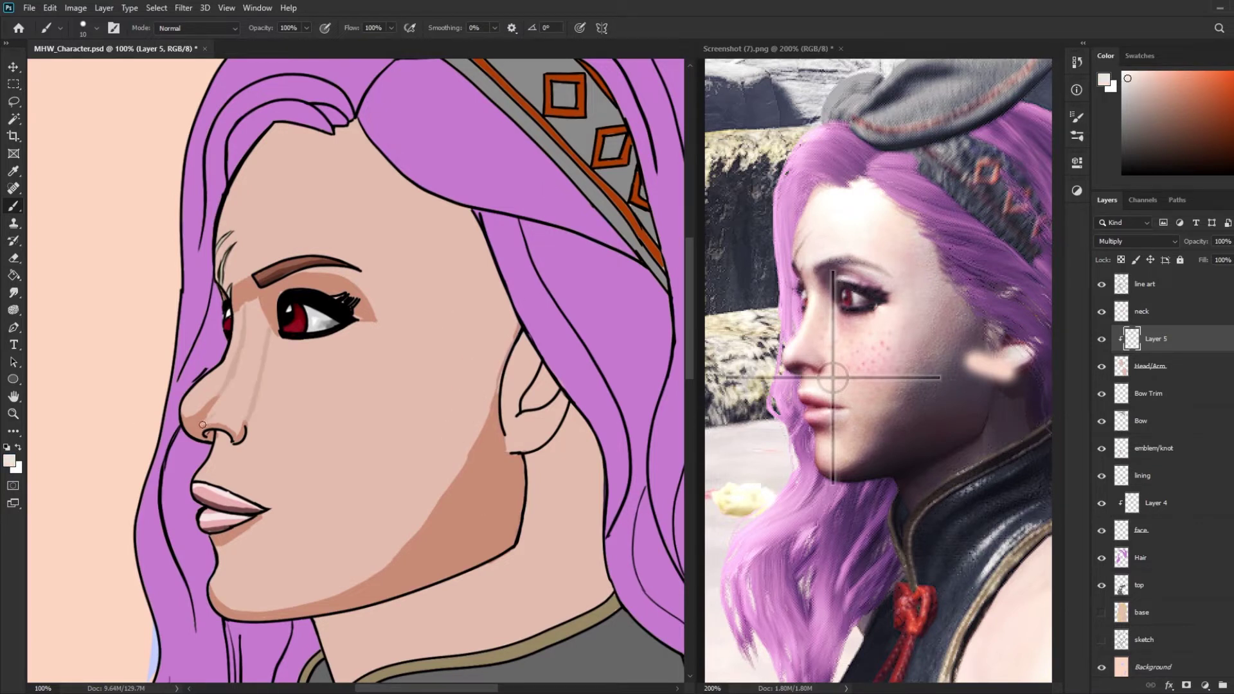
pyautogui.moveTo(212, 417); pyautogui.dragTo(246, 394)
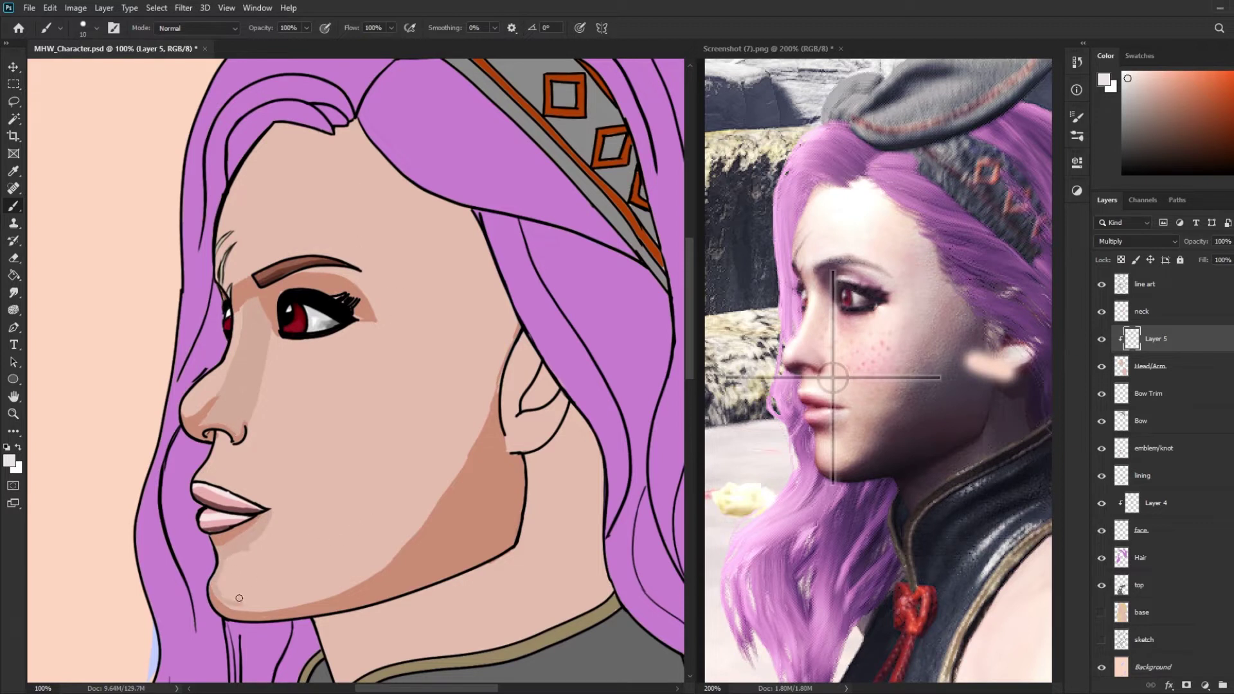
pyautogui.moveTo(256, 501); pyautogui.dragTo(489, 276)
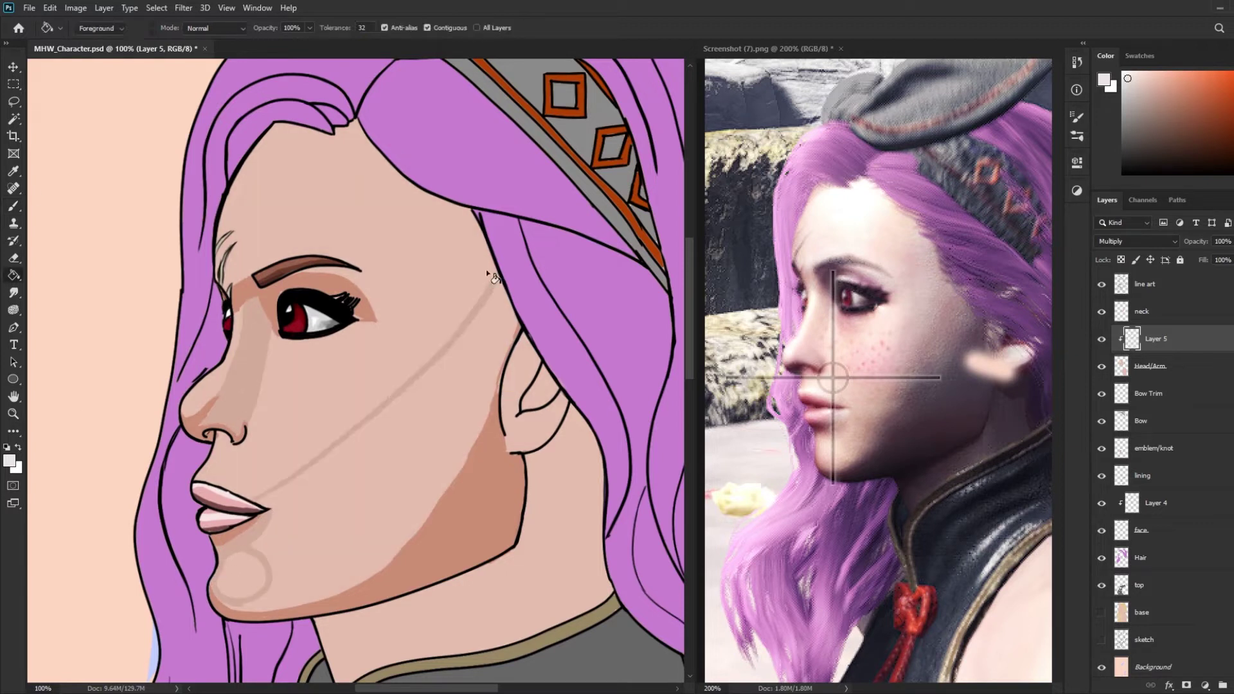
# - Shade an eye-bag shape under the eye and add a clipped Luminosity layer for highlights
pyautogui.press('g')
pyautogui.click(376, 448)
pyautogui.hotkey('ctrl', 'z')
pyautogui.press('b')
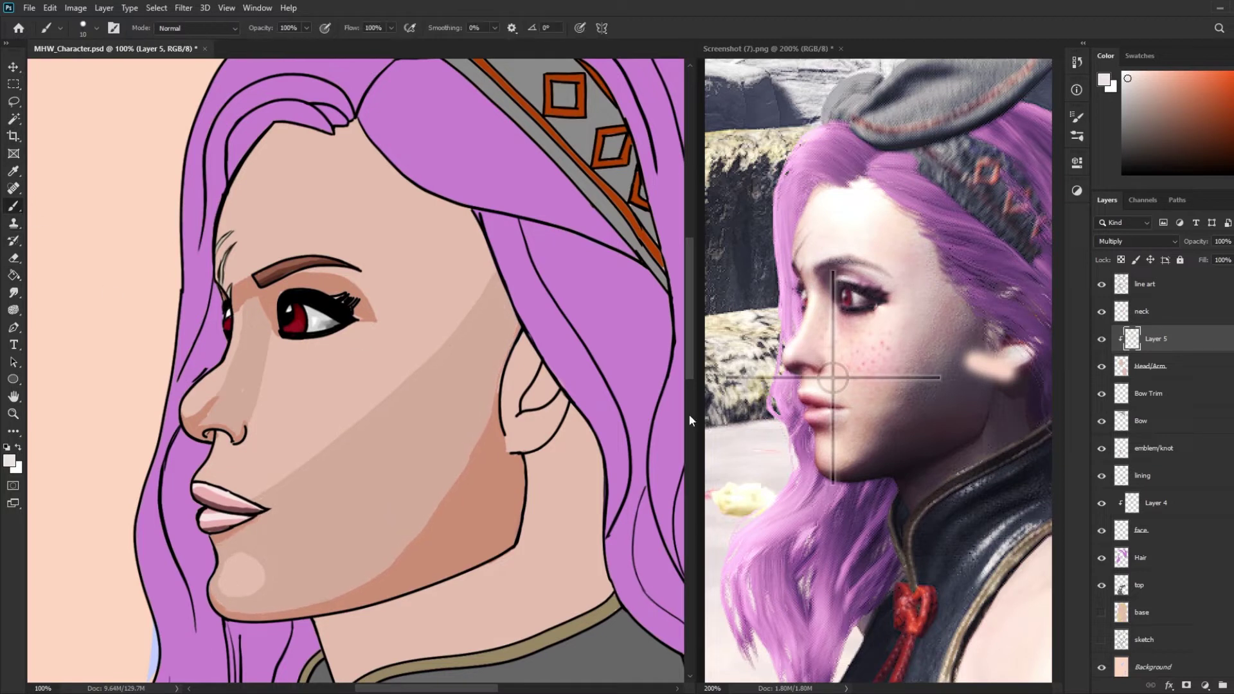
pyautogui.moveTo(281, 352); pyautogui.dragTo(305, 377)
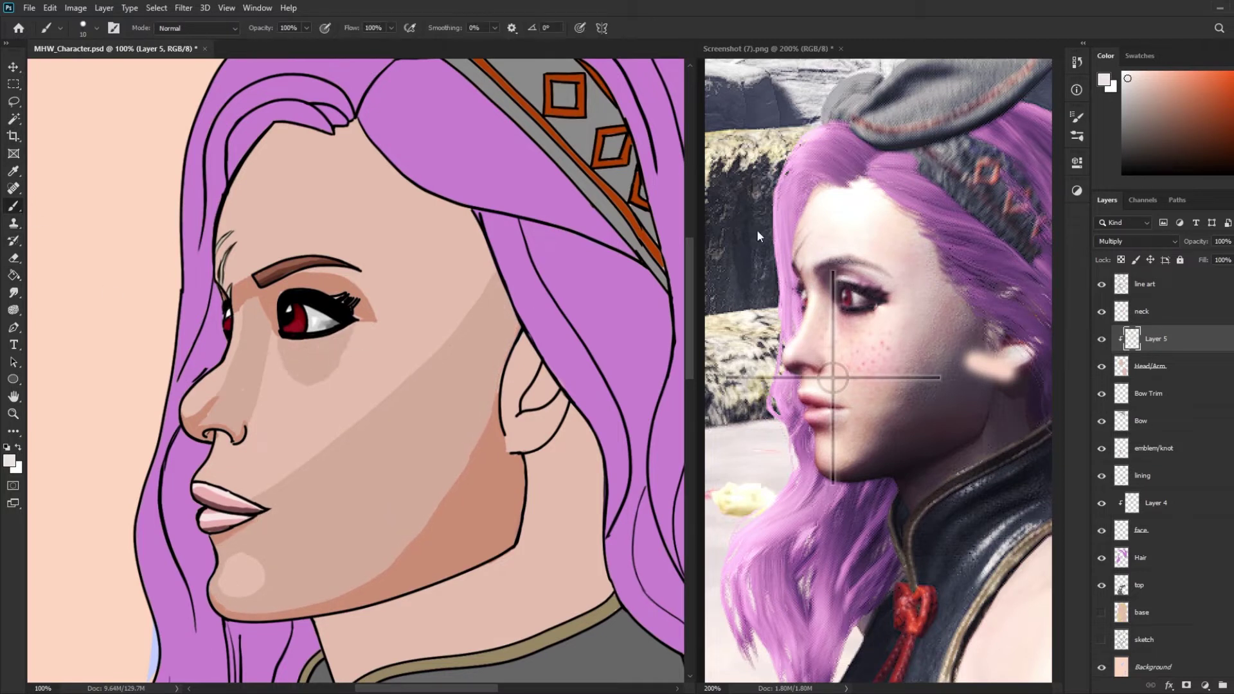
pyautogui.click(1205, 685)
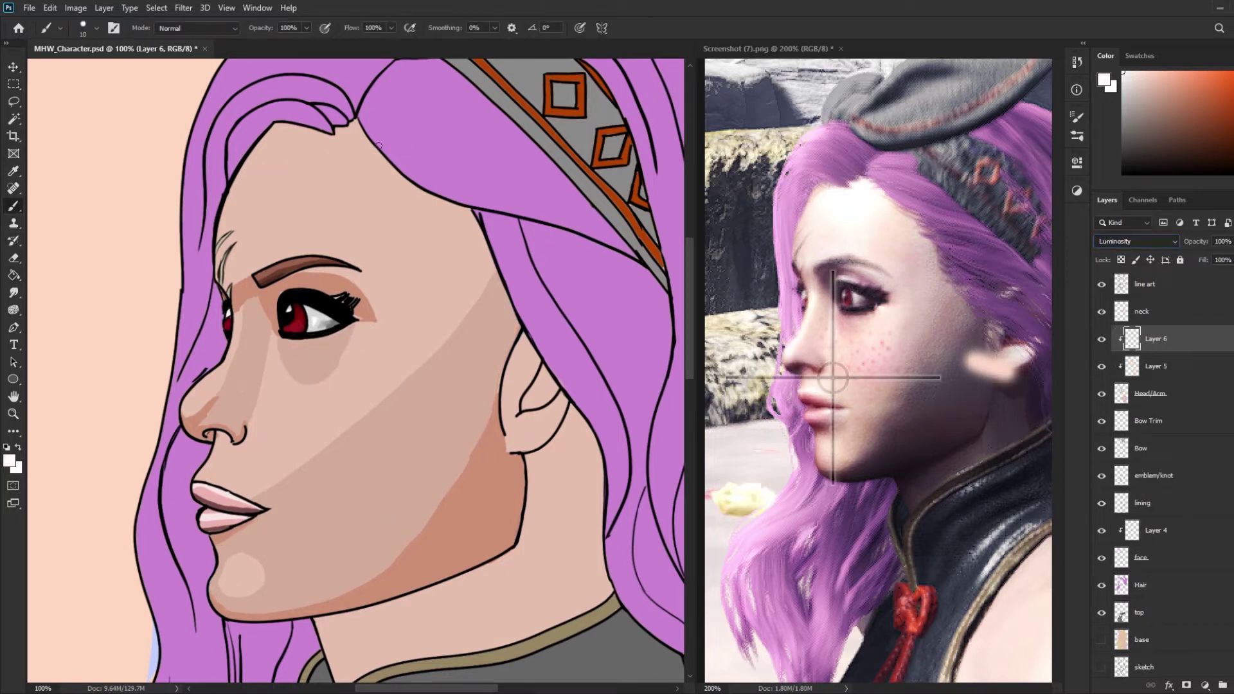
# - Paint white highlights on the brow, temple, chin, upper lip and hairline
pyautogui.moveTo(369, 271); pyautogui.dragTo(437, 199)
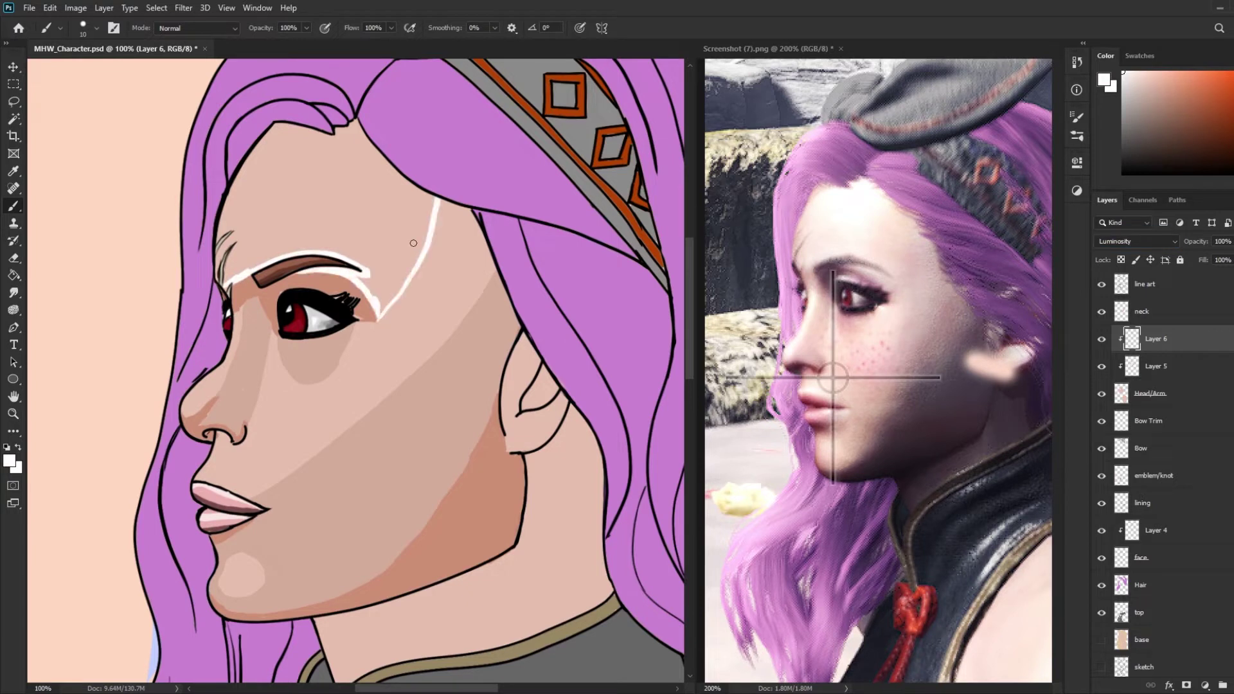
pyautogui.moveTo(252, 587); pyautogui.dragTo(239, 568)
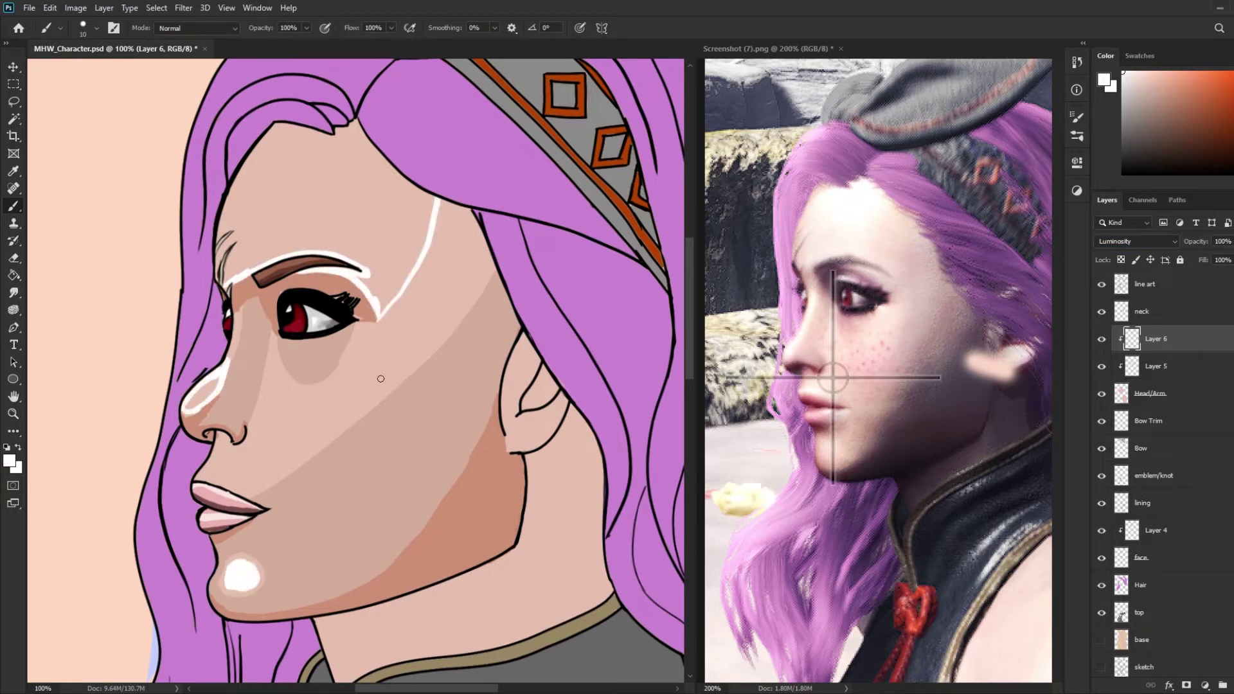
pyautogui.moveTo(213, 460); pyautogui.dragTo(266, 473)
pyautogui.moveTo(222, 239)
pyautogui.mouseDown()
pyautogui.moveTo(344, 132)
pyautogui.moveTo(408, 190)
pyautogui.mouseUp()
pyautogui.click(14, 275)
pyautogui.click(322, 193)
pyautogui.click(321, 417)
pyautogui.hotkey('ctrl', 'z')
pyautogui.press('b')
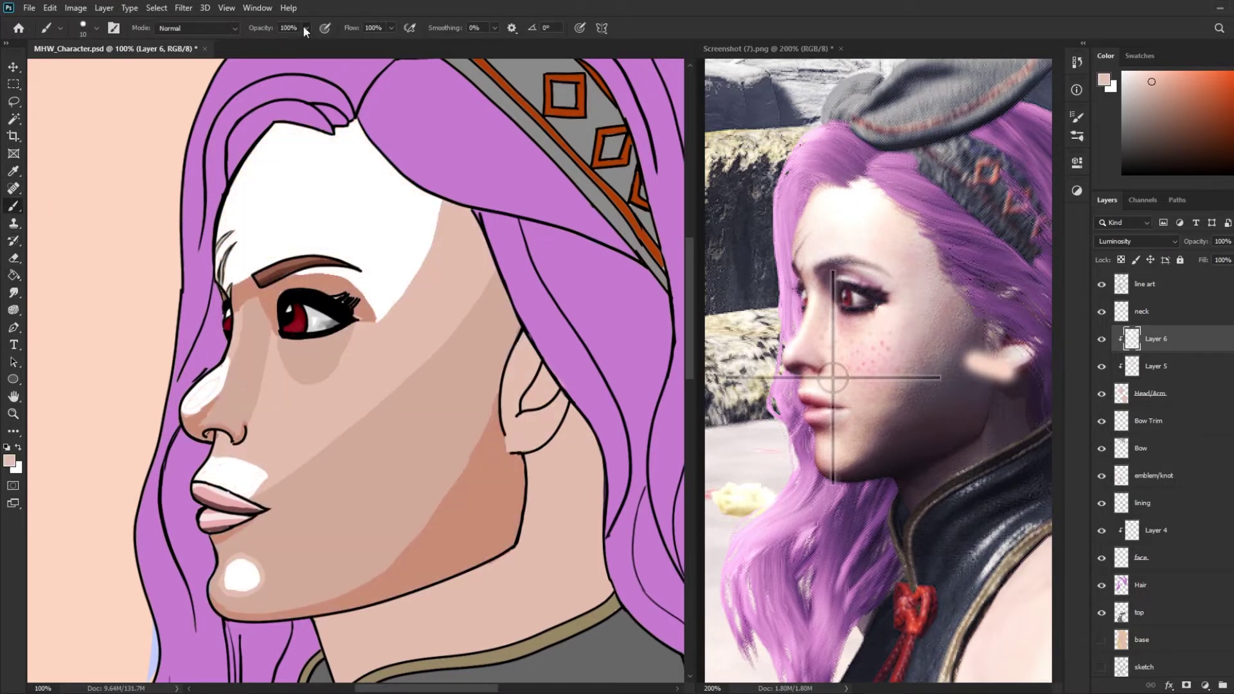
# - Tone down the upper-lip highlight with skin colour at 50% brush opacity
pyautogui.press('5')
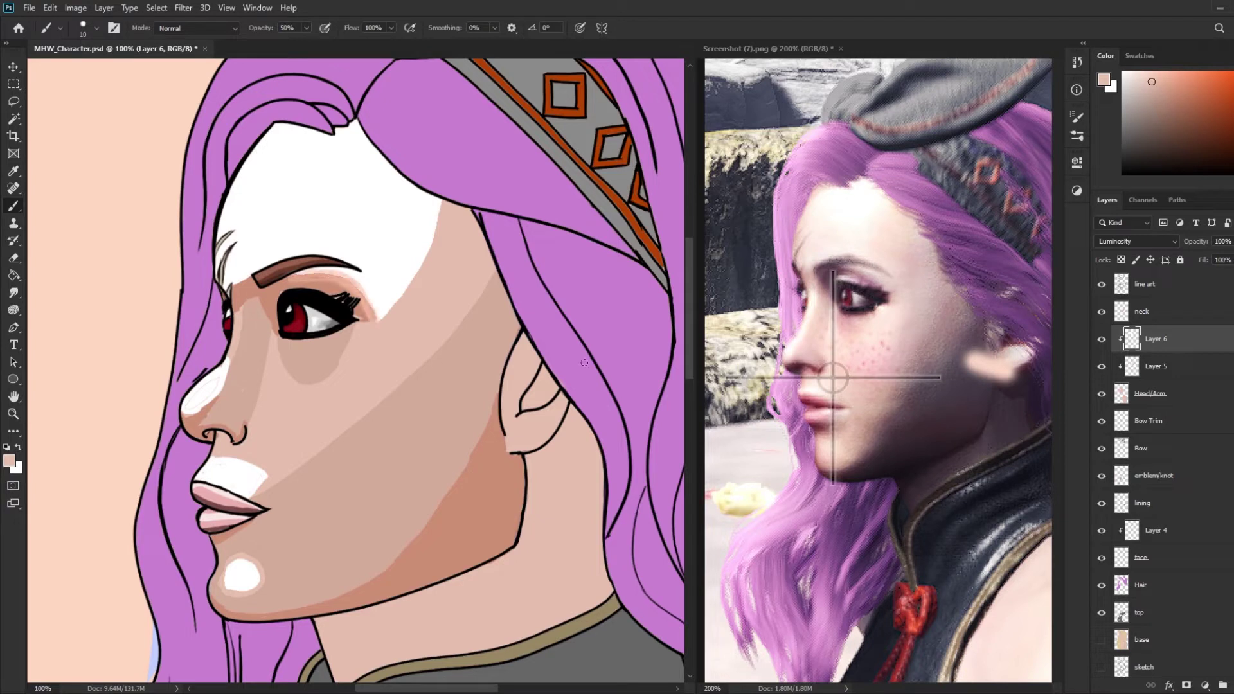
pyautogui.moveTo(206, 473); pyautogui.dragTo(258, 479)
pyautogui.press('x')
pyautogui.press('0')
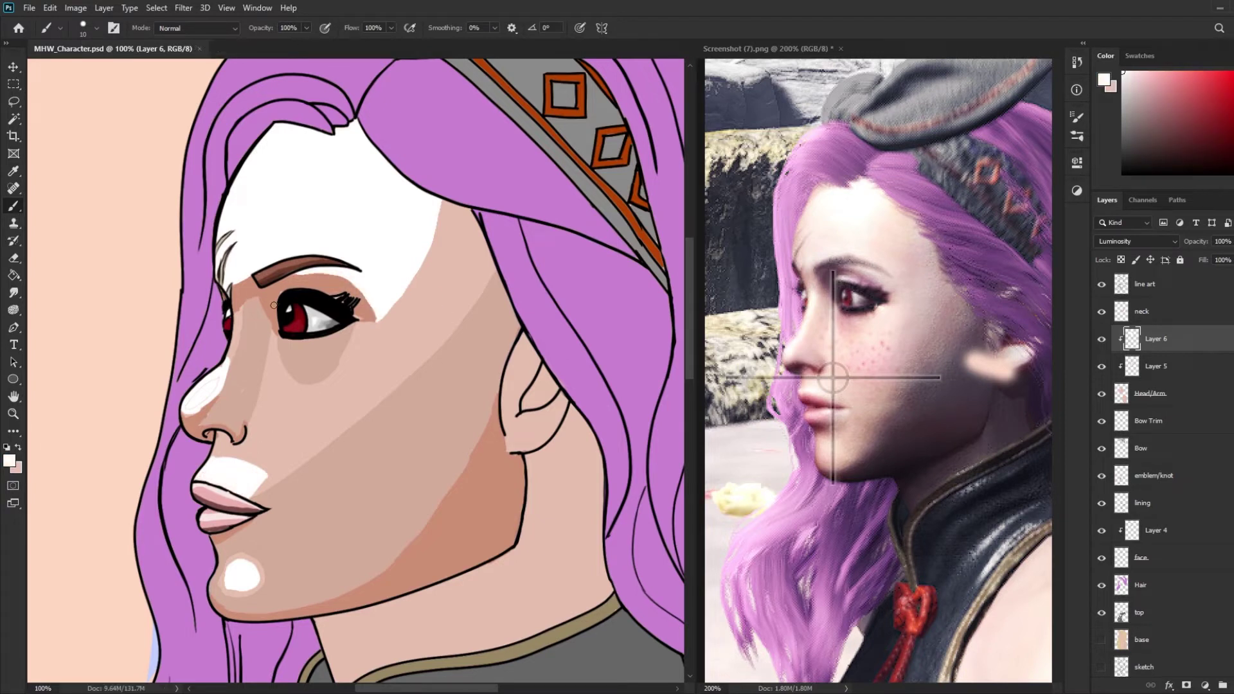
# - Sample skin pink and near-white colours from the face on the Layer 5 shading layer
pyautogui.keyDown('alt'); pyautogui.click(260, 292); pyautogui.keyUp('alt')
pyautogui.hotkey('alt', '[')
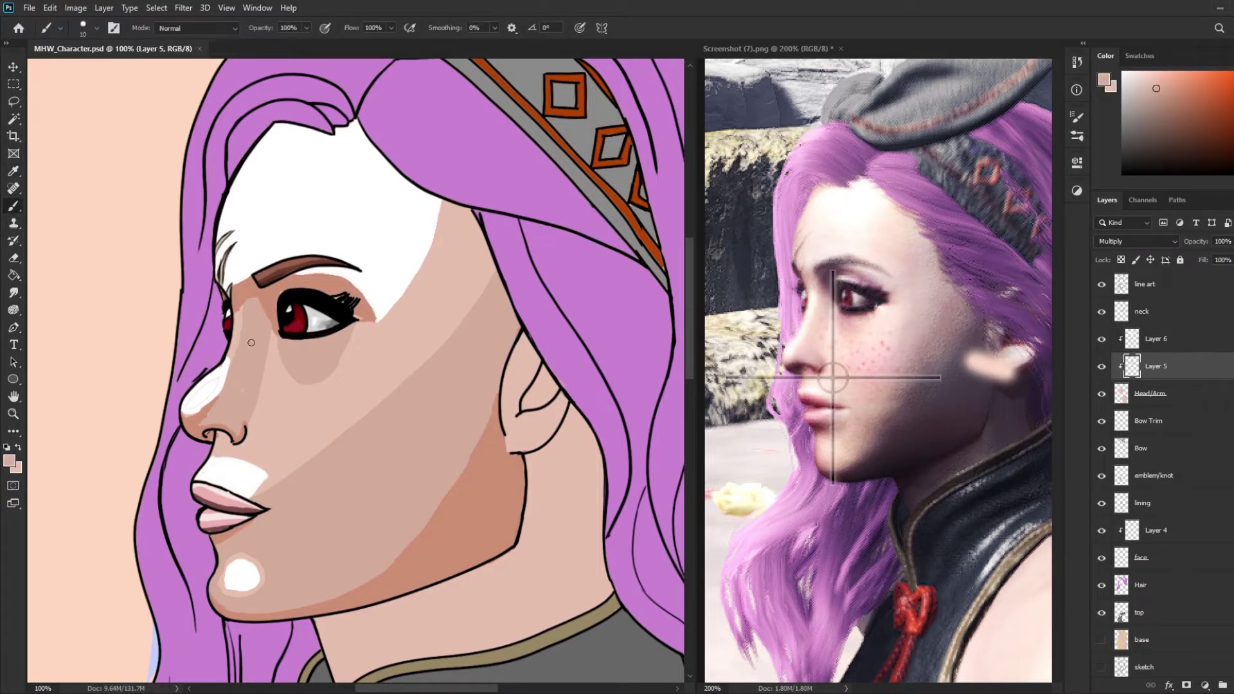
pyautogui.keyDown('alt'); pyautogui.click(386, 295); pyautogui.keyUp('alt')
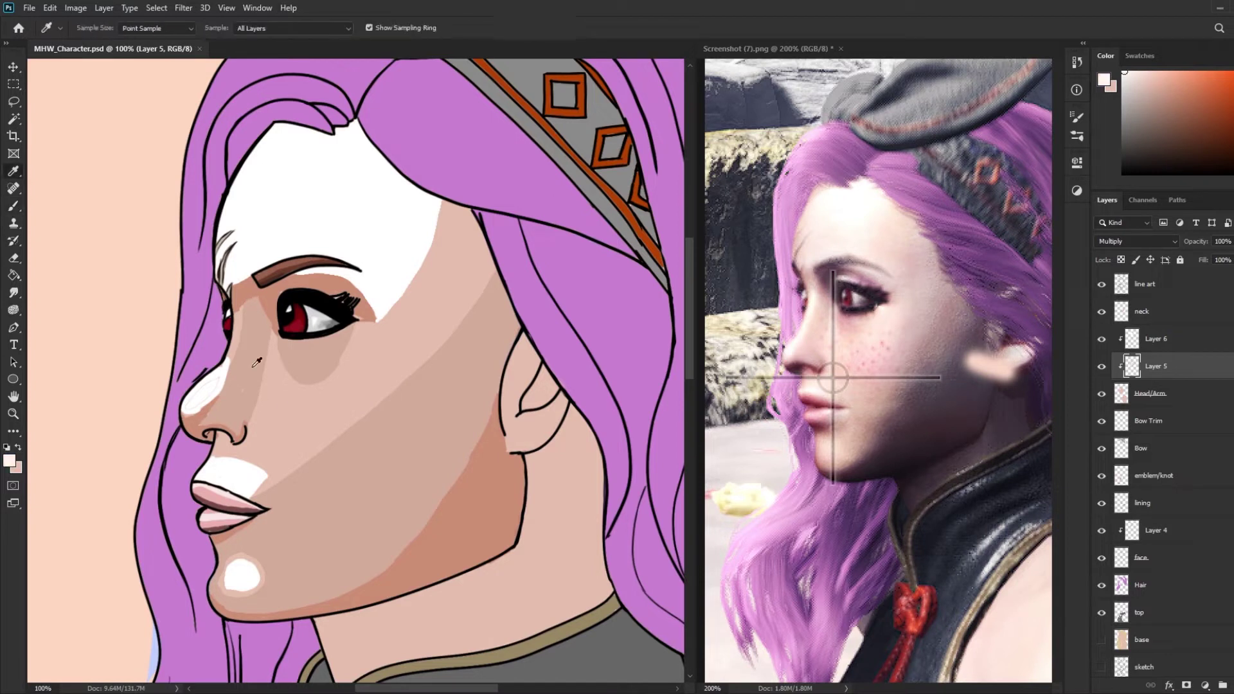
pyautogui.press('b')
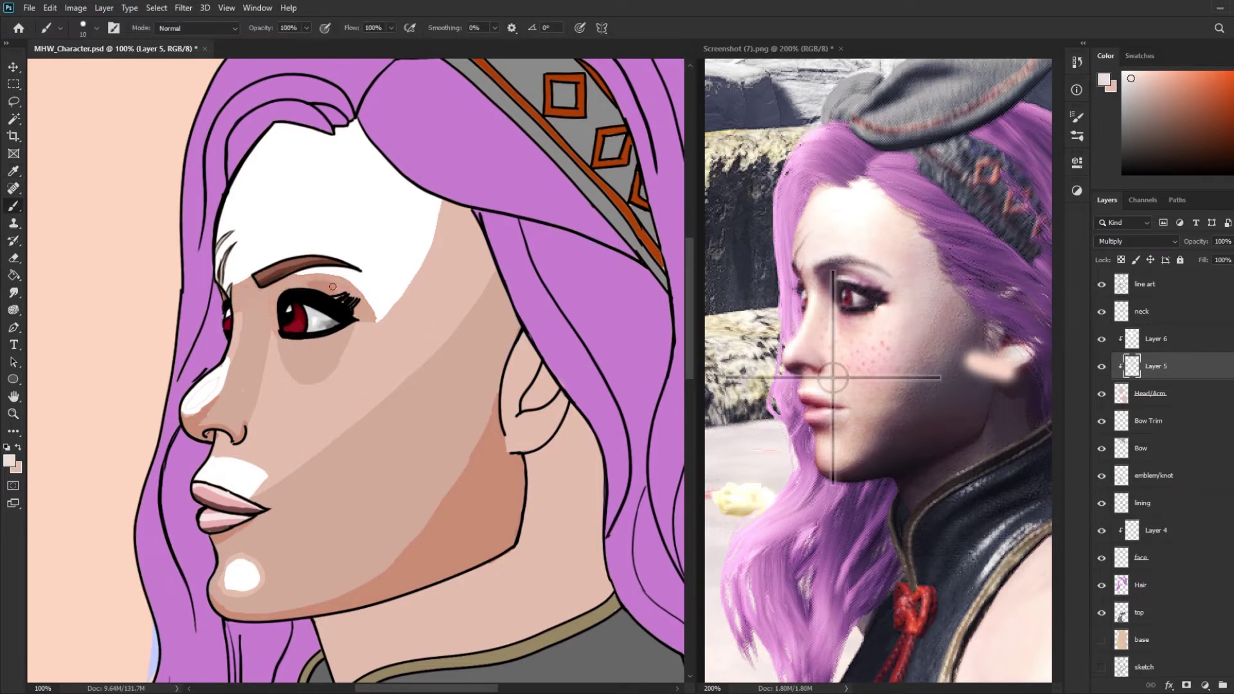
pyautogui.keyDown('alt'); pyautogui.click(267, 291); pyautogui.keyUp('alt')
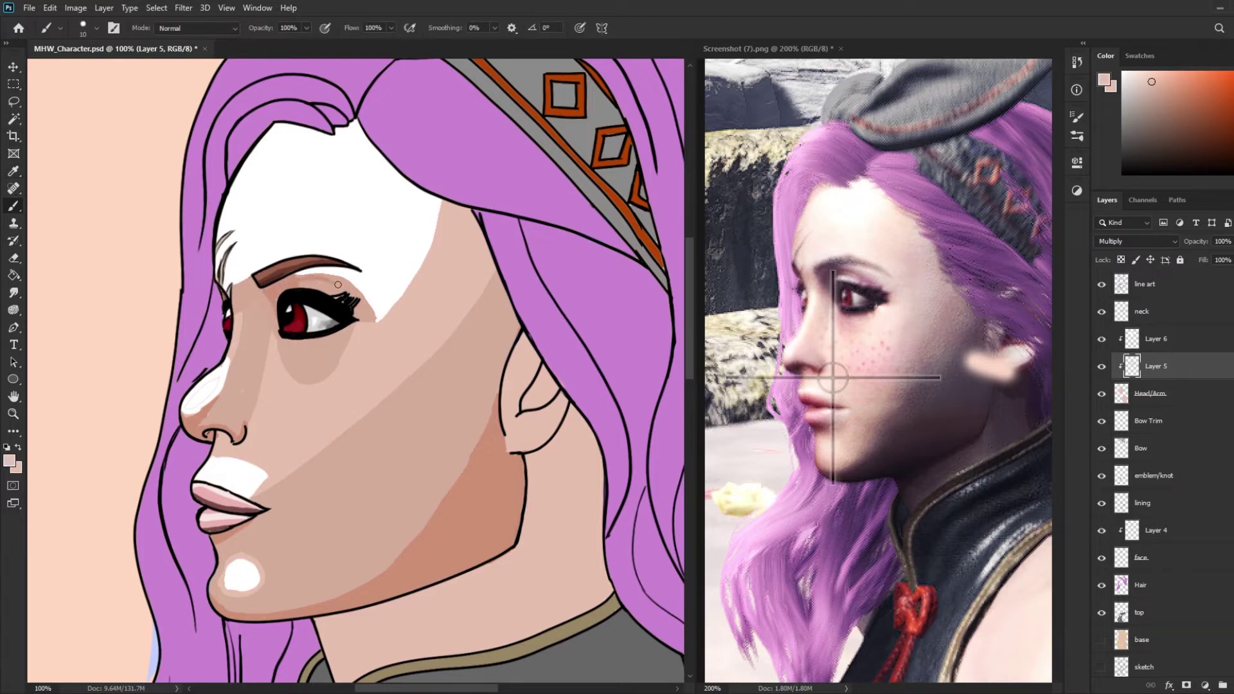
# - On Layer 6, paint white highlights on the chin, under the eye and on the ear
pyautogui.keyDown('alt'); pyautogui.click(241, 575); pyautogui.keyUp('alt')
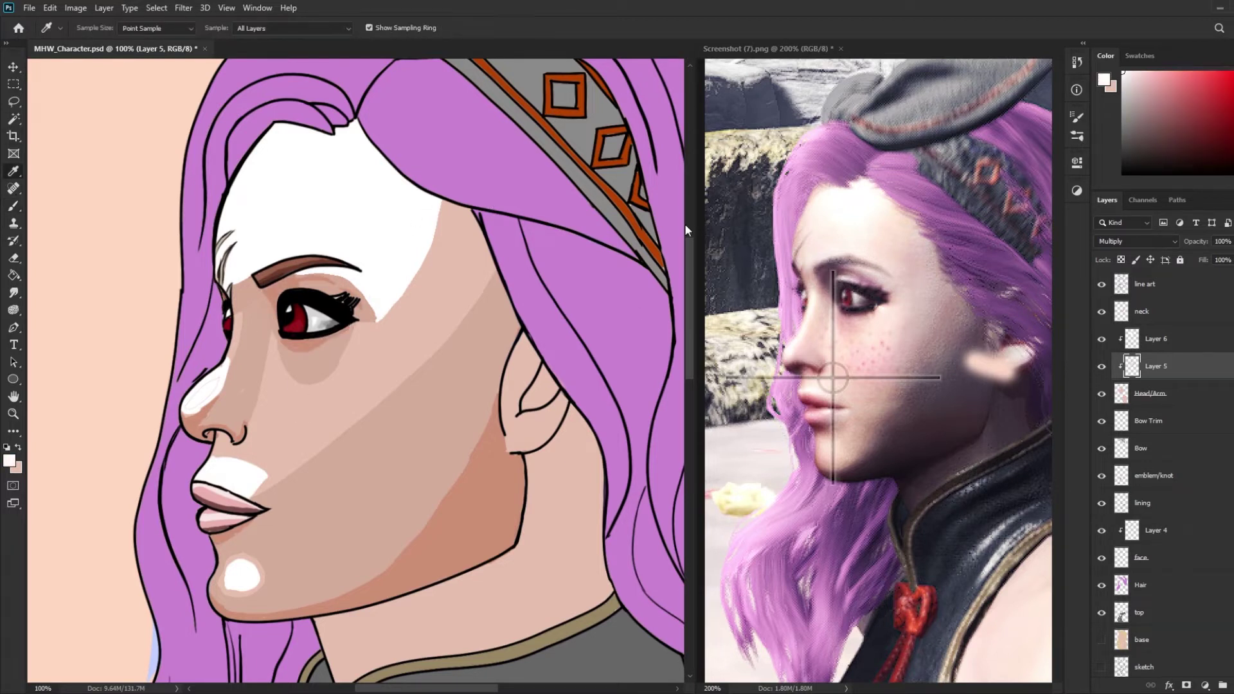
pyautogui.hotkey('alt', ']')
pyautogui.moveTo(221, 592); pyautogui.dragTo(241, 558)
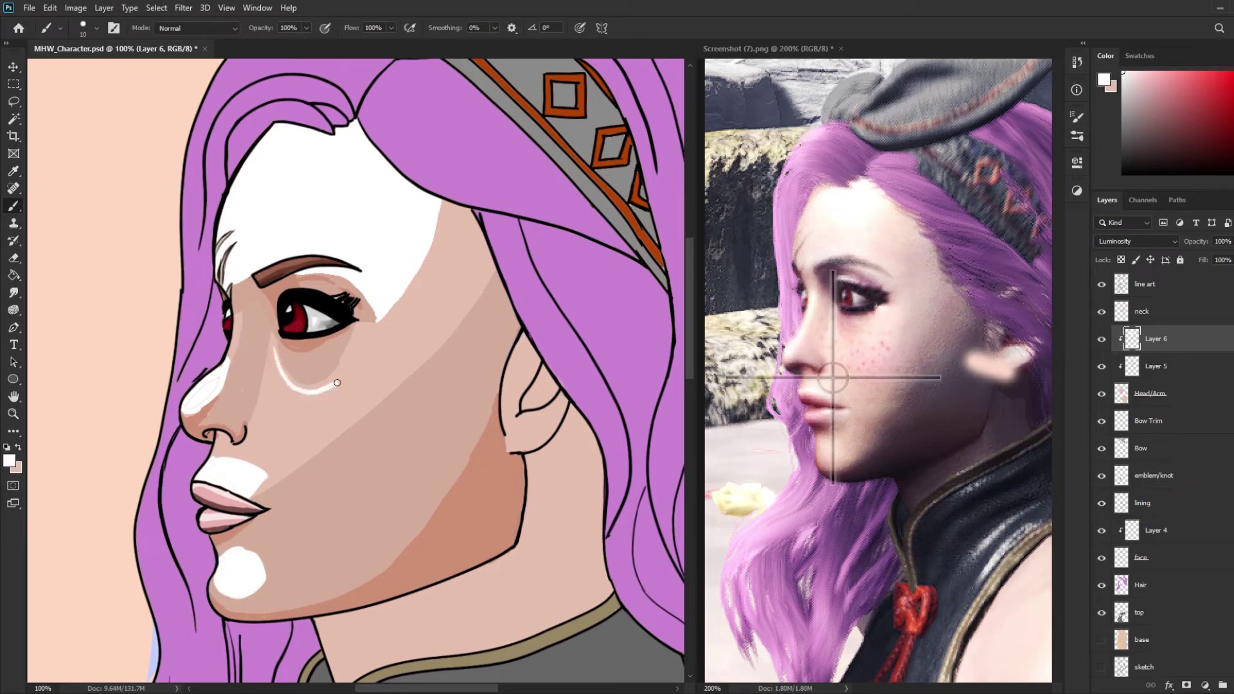
pyautogui.moveTo(334, 419)
pyautogui.mouseDown()
pyautogui.moveTo(273, 405)
pyautogui.moveTo(340, 412)
pyautogui.moveTo(335, 396)
pyautogui.mouseUp()
pyautogui.moveTo(540, 418); pyautogui.dragTo(523, 433)
# - Darken the inner ear on Layer 5 and lighten the tan patches under the forehead curl
pyautogui.keyDown('alt'); pyautogui.click(514, 317); pyautogui.keyUp('alt')
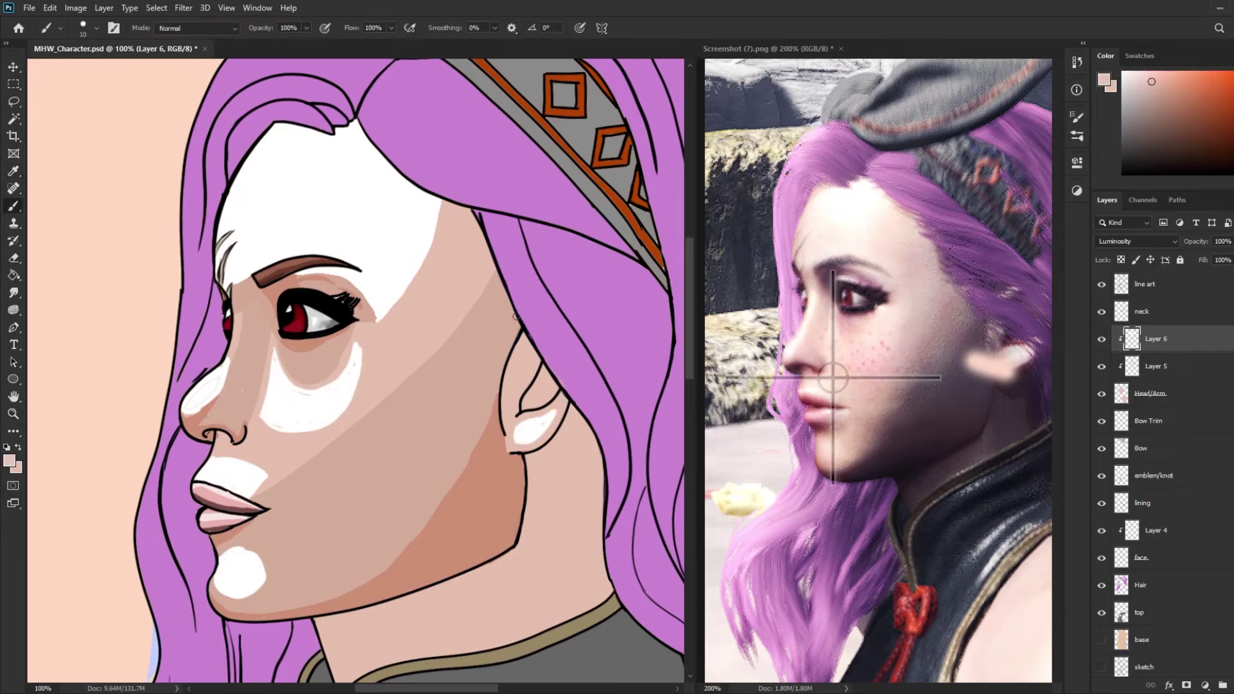
pyautogui.hotkey('alt', '[')
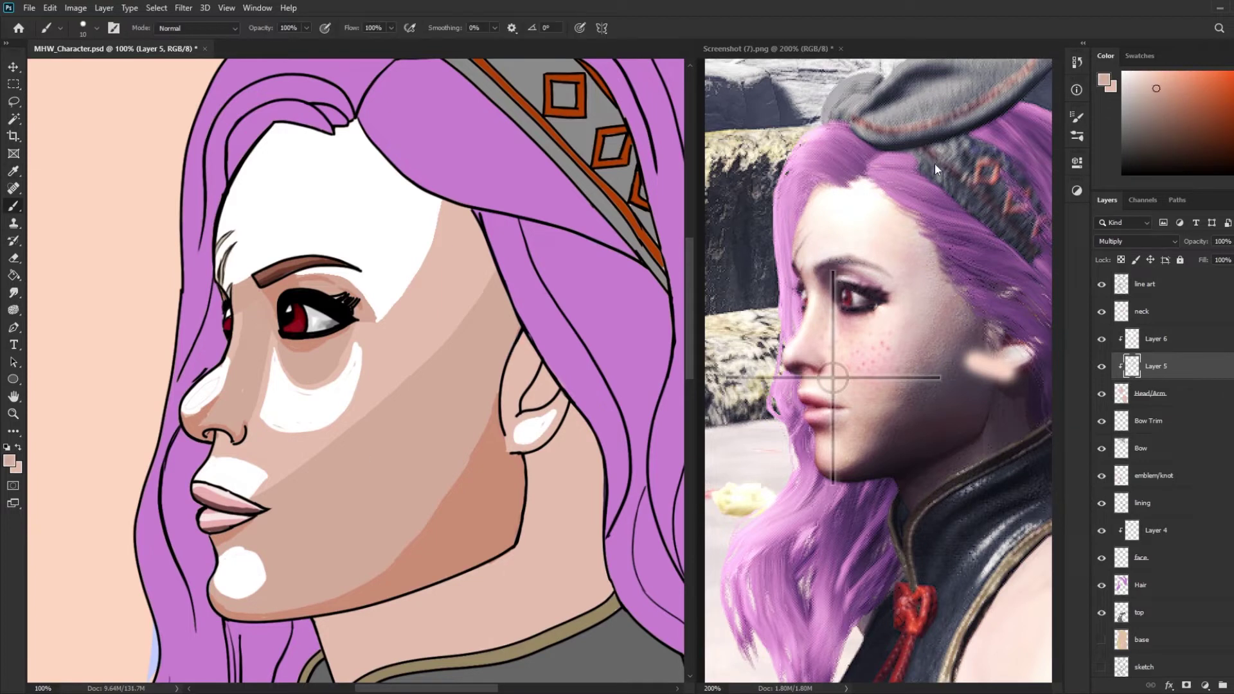
pyautogui.moveTo(517, 371); pyautogui.dragTo(538, 397)
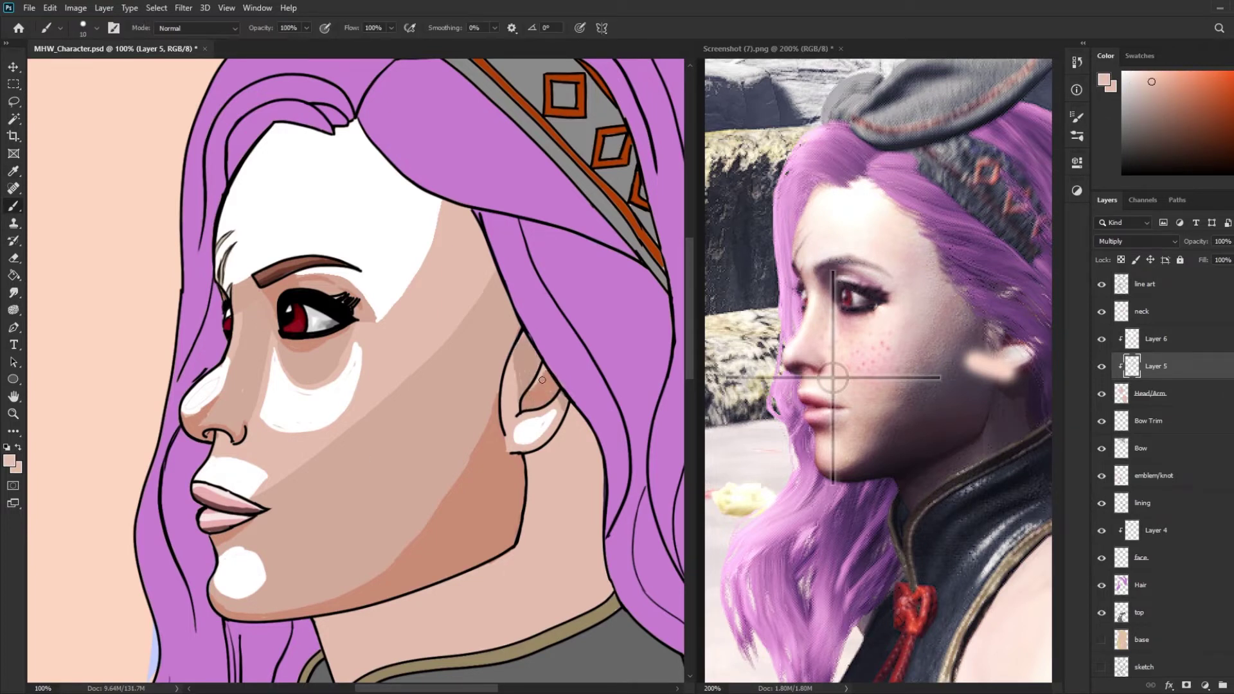
pyautogui.keyDown('alt'); pyautogui.click(444, 232); pyautogui.keyUp('alt')
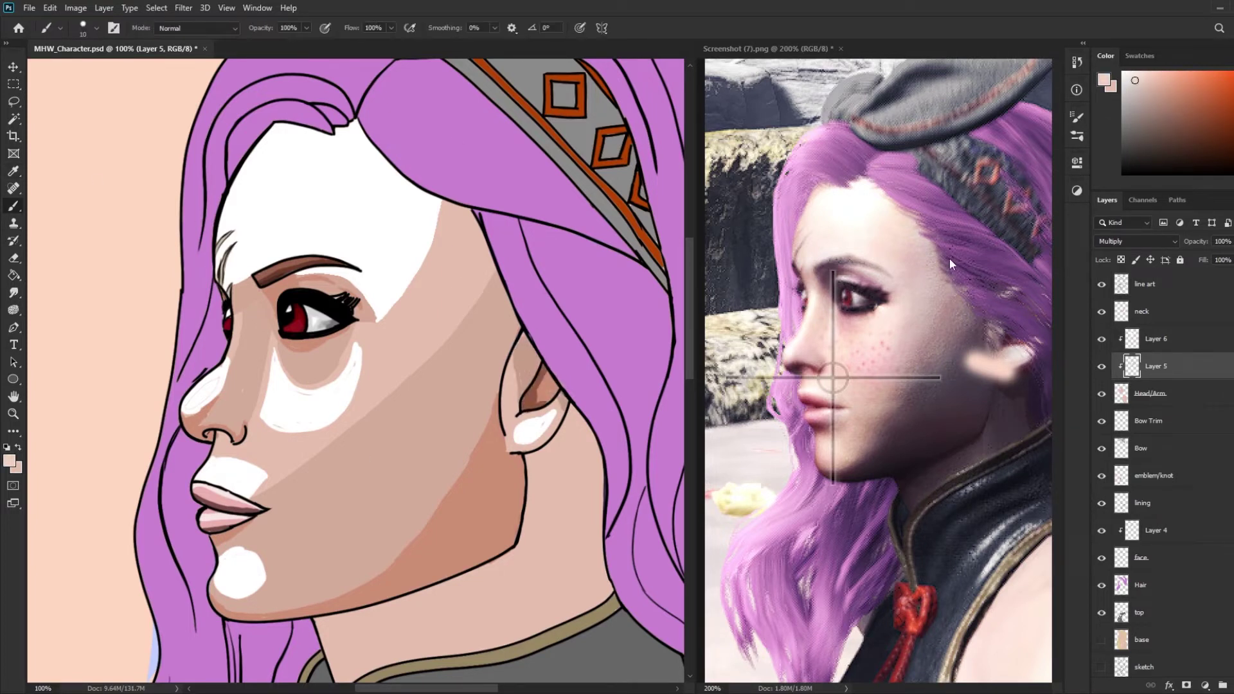
pyautogui.hotkey('alt', ']')
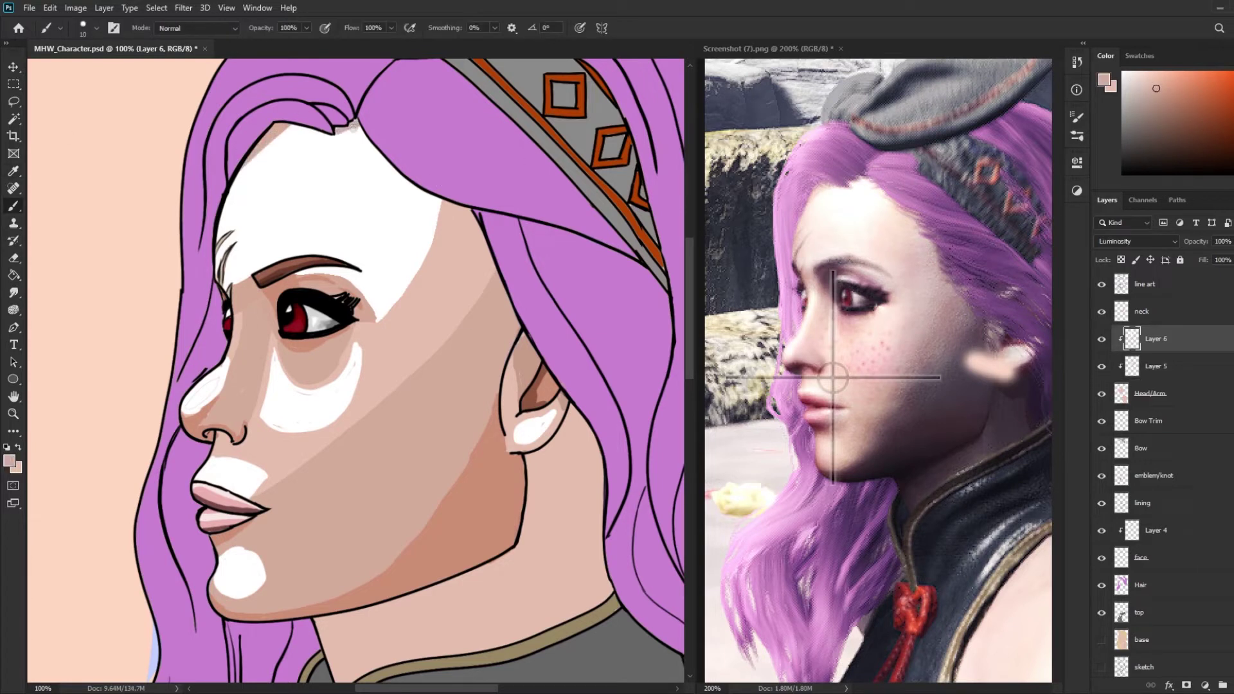
pyautogui.moveTo(270, 148); pyautogui.dragTo(354, 131)
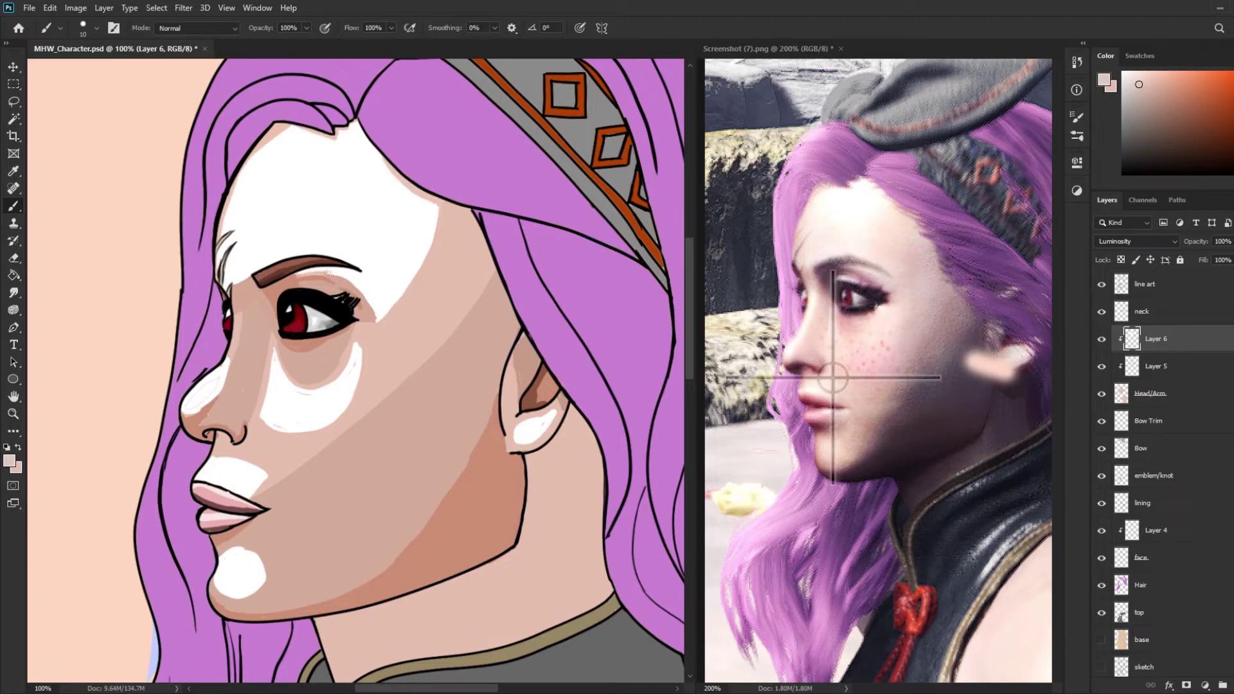
# - Add a new Multiply layer clipped to Hair, with the hair purple as paint colour
pyautogui.press('z')
pyautogui.moveTo(360, 270); pyautogui.dragTo(206, 270)
pyautogui.moveTo(360, 192); pyautogui.dragTo(488, 192)
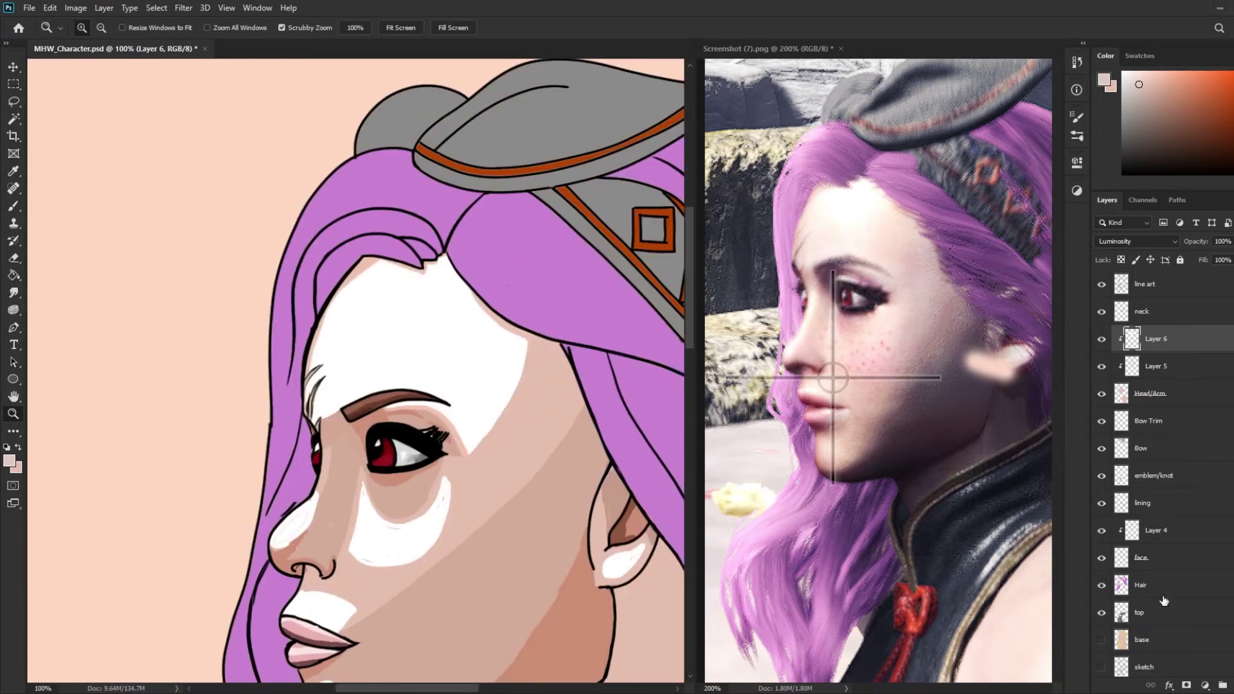
pyautogui.click(1141, 585)
pyautogui.hotkey('shift', 'alt', 'm')
pyautogui.press('i')
pyautogui.click(386, 193)
# - Shade the forehead hair curl and the hair strands with darker purple
pyautogui.press('b')
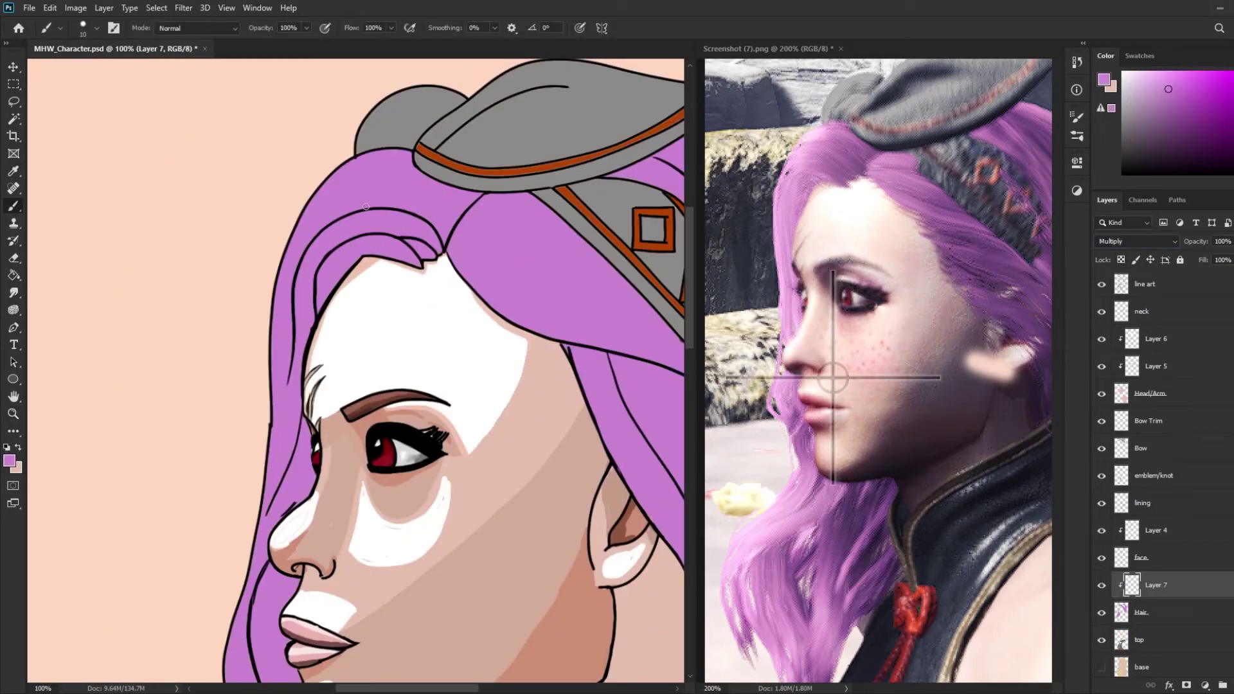
pyautogui.moveTo(366, 207)
pyautogui.mouseDown()
pyautogui.moveTo(315, 241)
pyautogui.moveTo(307, 318)
pyautogui.moveTo(309, 283)
pyautogui.moveTo(322, 309)
pyautogui.moveTo(443, 212)
pyautogui.moveTo(424, 239)
pyautogui.mouseUp()
pyautogui.moveTo(692, 261); pyautogui.dragTo(692, 389)
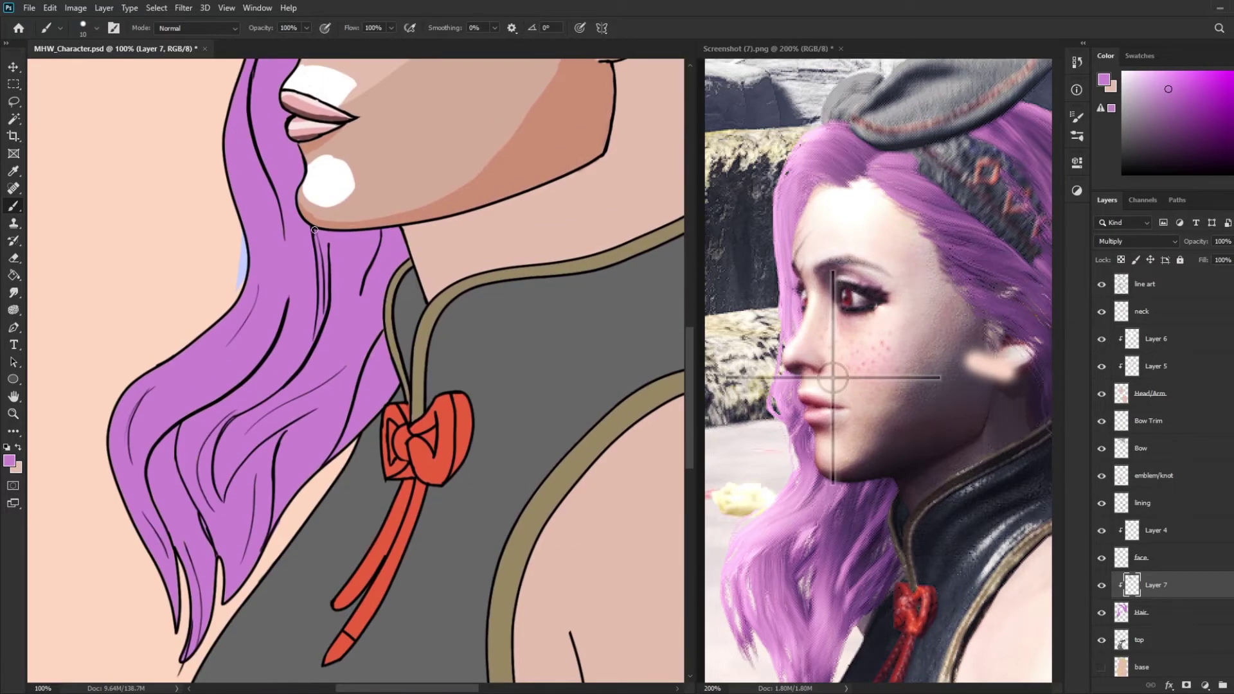
pyautogui.moveTo(322, 230); pyautogui.dragTo(275, 393)
pyautogui.moveTo(276, 395)
pyautogui.mouseDown()
pyautogui.moveTo(219, 489)
pyautogui.moveTo(241, 563)
pyautogui.mouseUp()
pyautogui.moveTo(234, 416); pyautogui.dragTo(218, 475)
pyautogui.moveTo(311, 413); pyautogui.dragTo(224, 496)
# - Outline a hair area in dark purple and fill it solid
pyautogui.moveTo(270, 530)
pyautogui.mouseDown()
pyautogui.moveTo(395, 337)
pyautogui.moveTo(319, 232)
pyautogui.mouseUp()
pyautogui.press('g')
pyautogui.click(305, 353)
pyautogui.press('b')
# - Hide Hair, Magic Wand the line-art strand region by the neck, and erase the stray strokes
pyautogui.click(1182, 617)
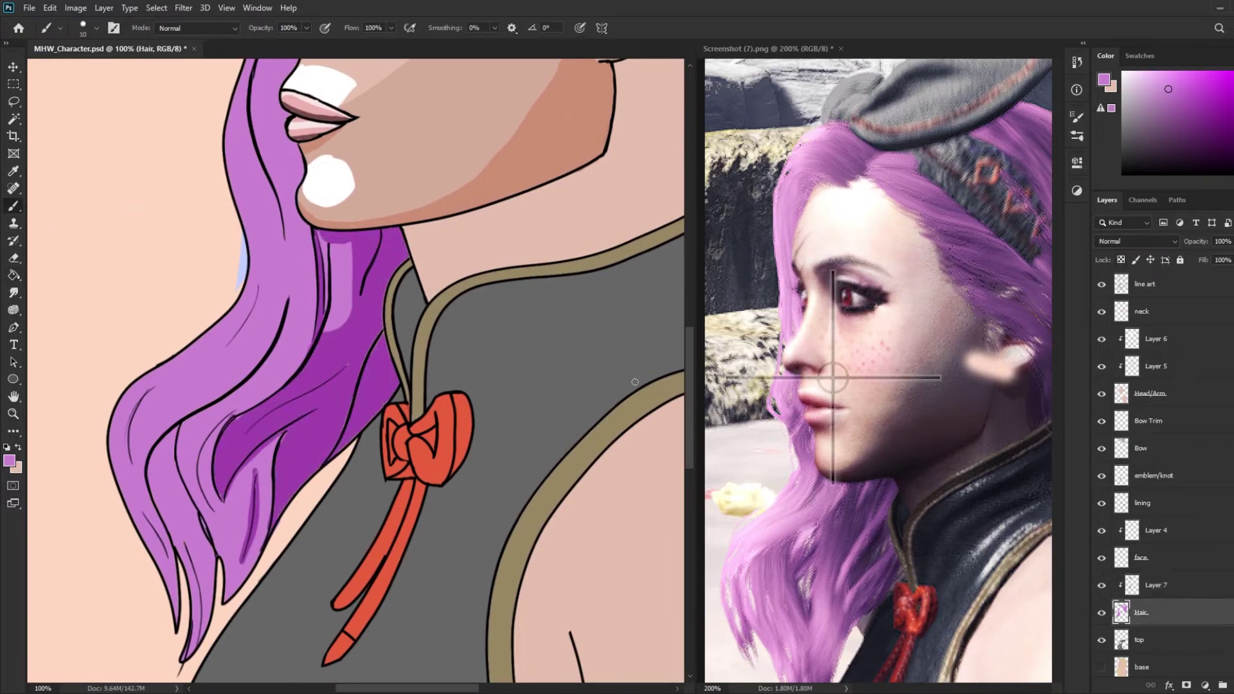
pyautogui.click(1102, 612)
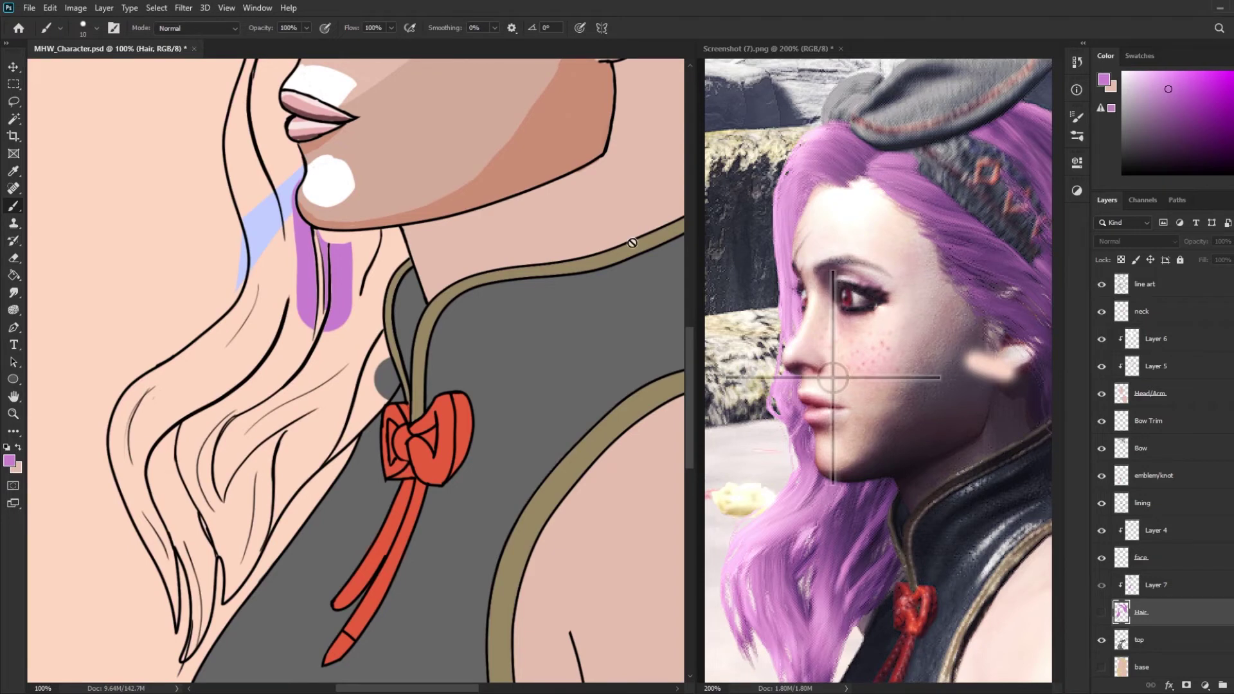
pyautogui.press('w')
pyautogui.click(1144, 283)
pyautogui.click(305, 270)
pyautogui.click(16, 259)
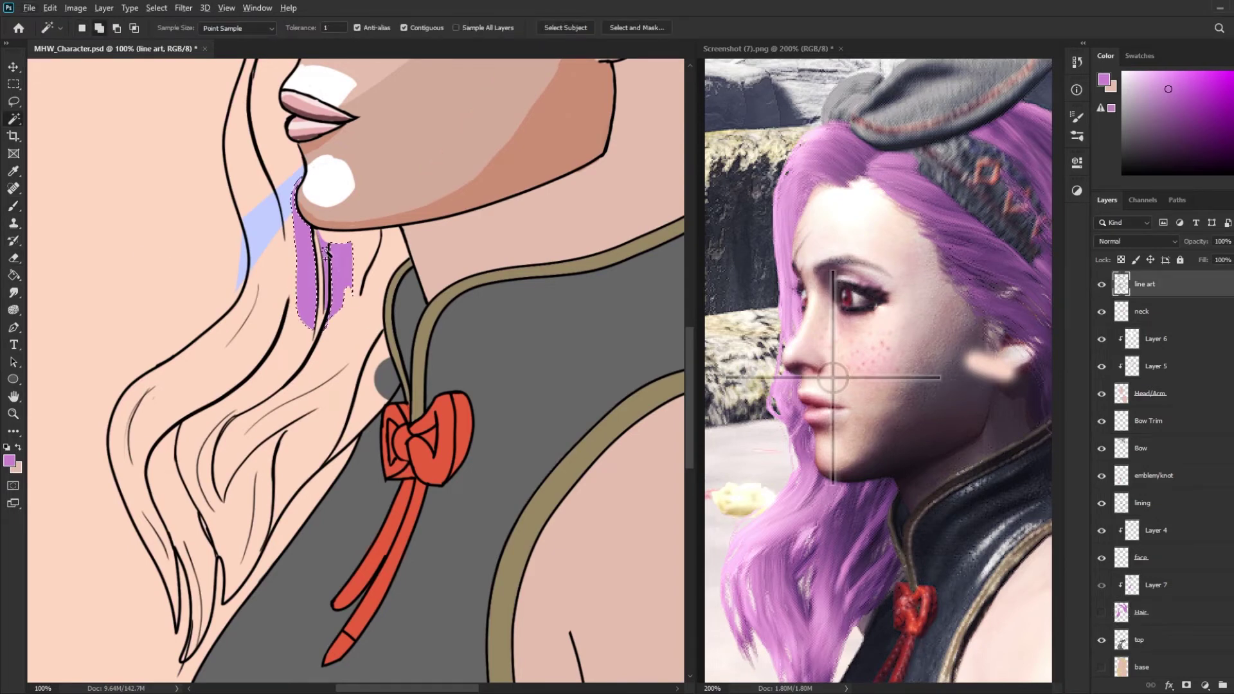
pyautogui.hotkey('ctrl', 'z')
pyautogui.hotkey('ctrl', 'z')
pyautogui.hotkey('ctrl', 'z')
pyautogui.hotkey('ctrl', 'z')
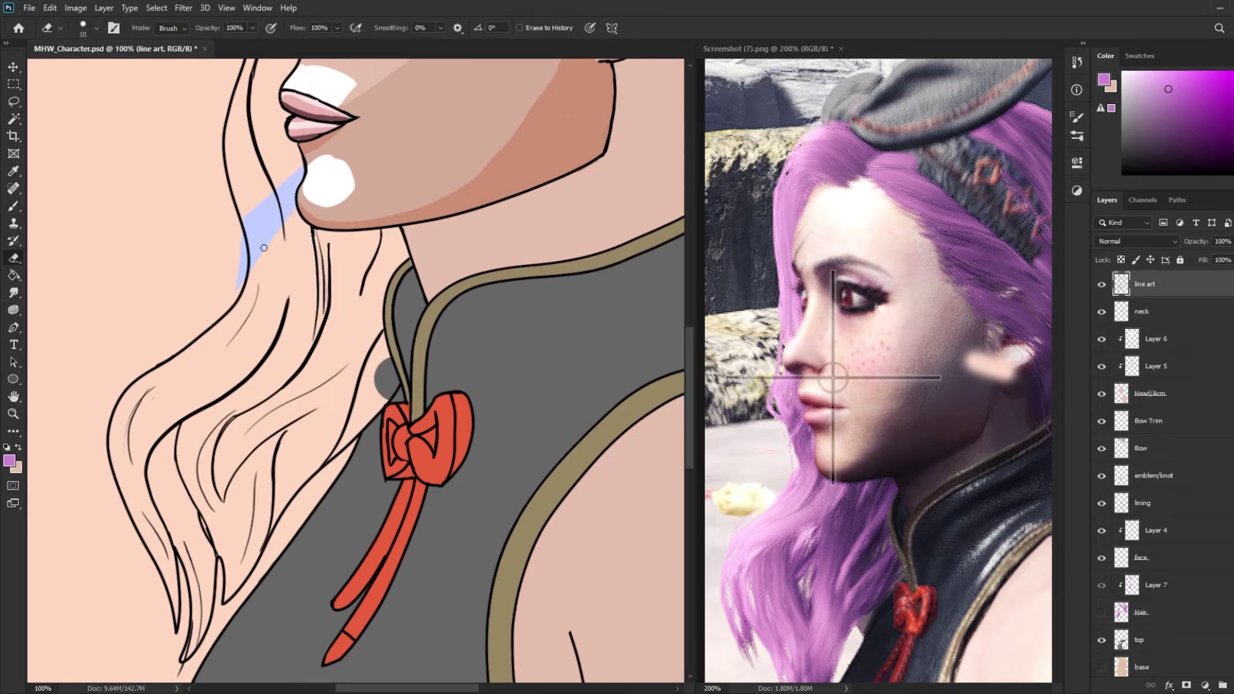
# - Show Hair again and paint dark purple shading on Layer 7 by the neck
pyautogui.click(1101, 612)
pyautogui.press('b')
pyautogui.click(1150, 585)
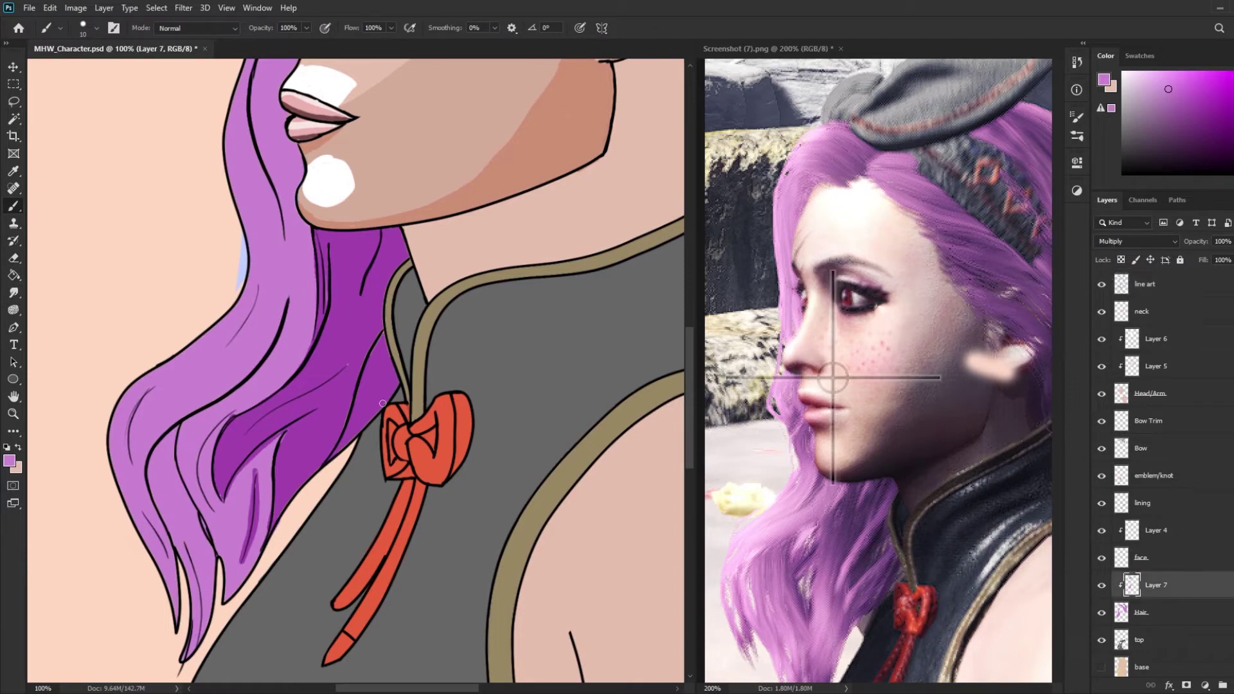
pyautogui.moveTo(384, 315); pyautogui.dragTo(248, 434)
pyautogui.moveTo(331, 456); pyautogui.dragTo(384, 338)
pyautogui.moveTo(361, 293); pyautogui.dragTo(384, 245)
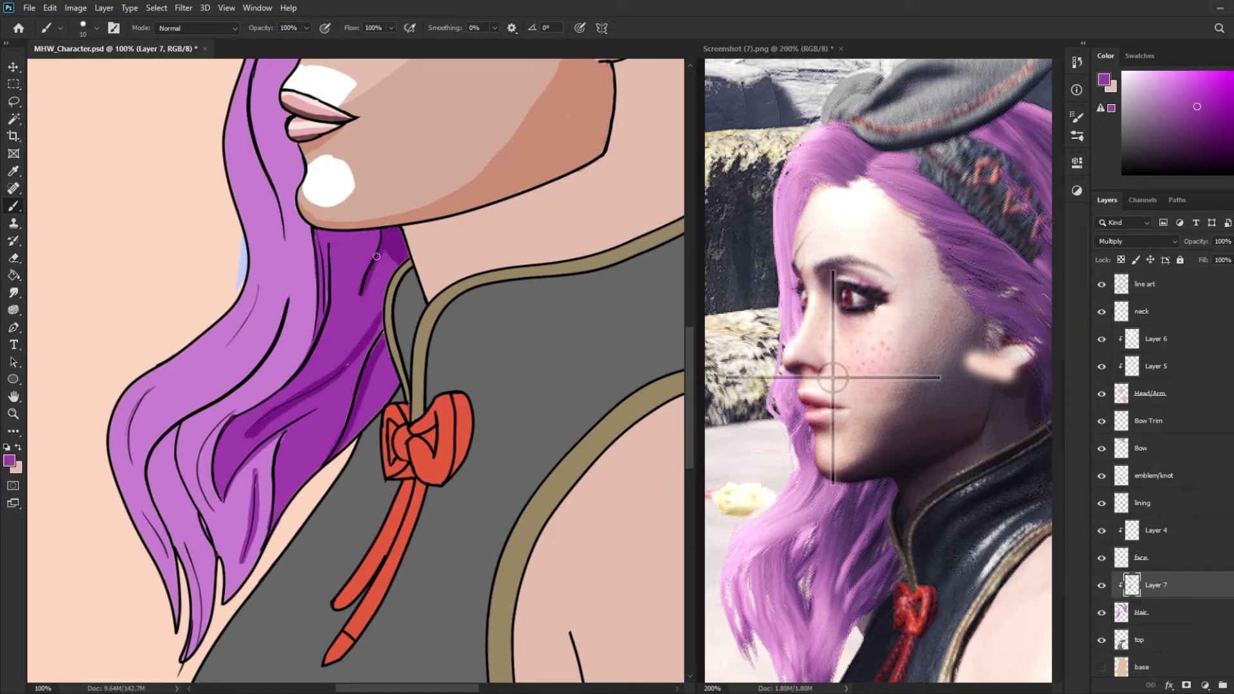
# - Add more dark purple strokes below the chin and down the lighter hair
pyautogui.moveTo(364, 300)
pyautogui.mouseDown()
pyautogui.moveTo(386, 257)
pyautogui.moveTo(355, 331)
pyautogui.mouseUp()
pyautogui.moveTo(378, 234); pyautogui.dragTo(359, 290)
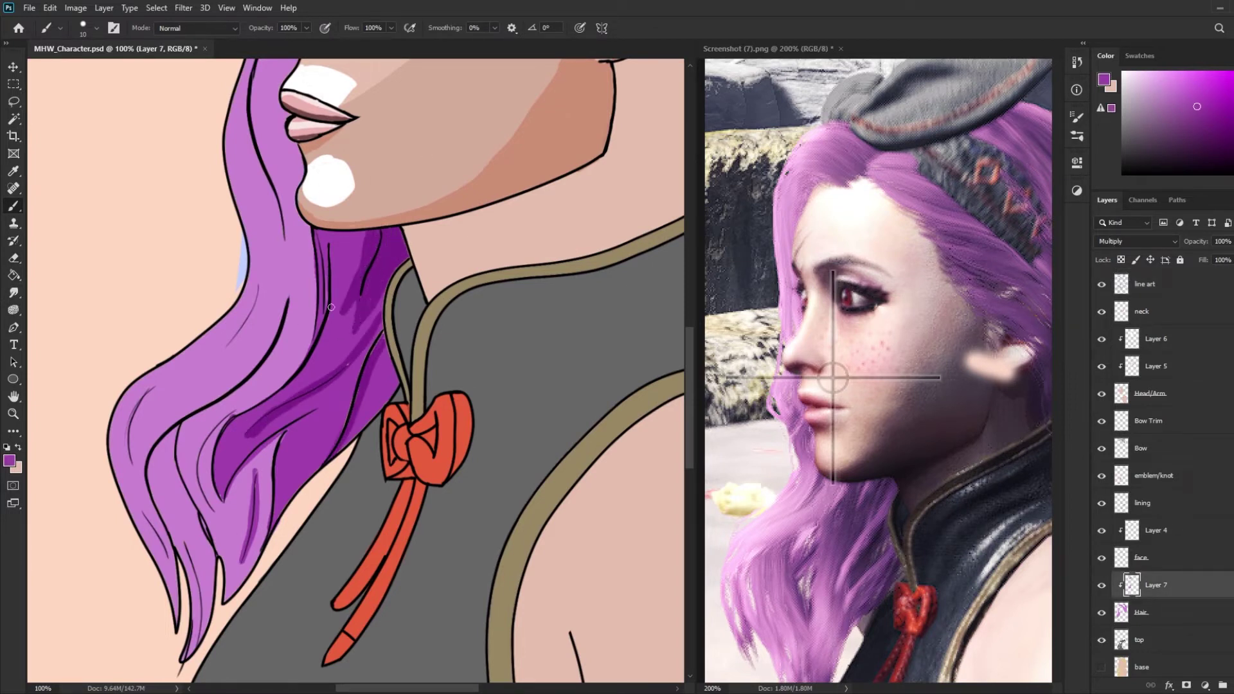
pyautogui.moveTo(283, 302); pyautogui.dragTo(254, 370)
pyautogui.moveTo(200, 407); pyautogui.dragTo(282, 302)
pyautogui.scroll(5, 239, 381)
# - Shade the hair strands behind the ear dark purple, bucket-filling the right strand
pyautogui.scroll(4, 321, 321)
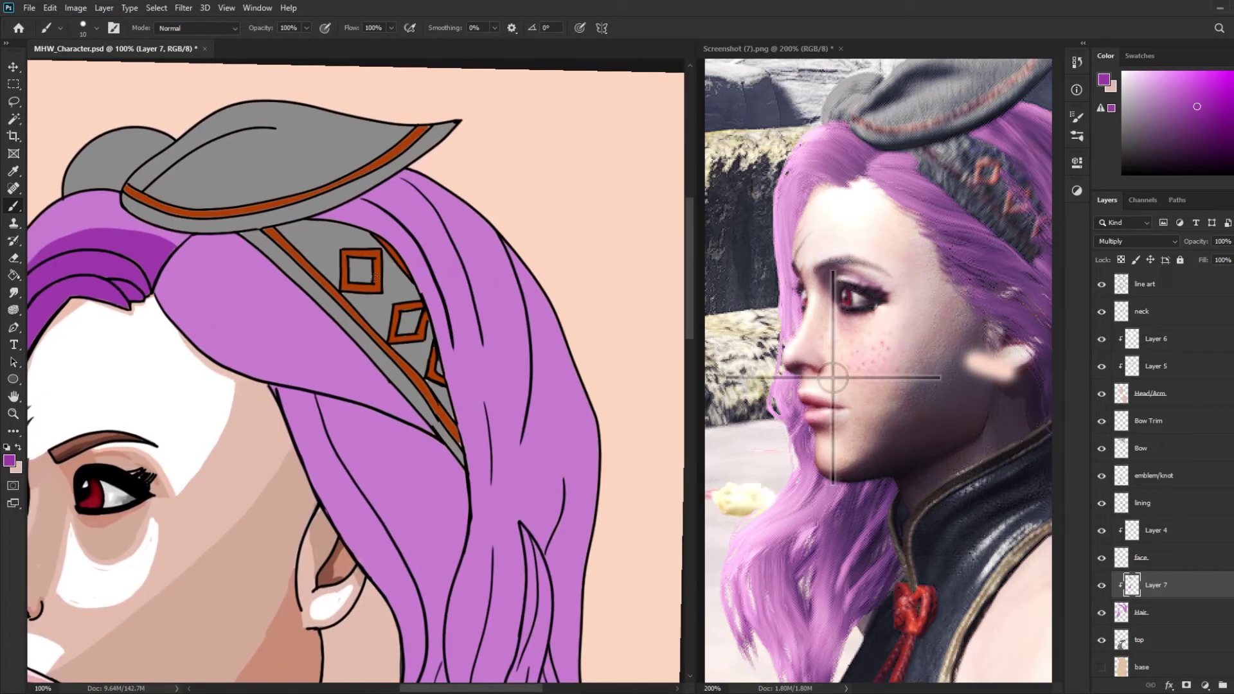
pyautogui.moveTo(394, 237); pyautogui.dragTo(327, 147)
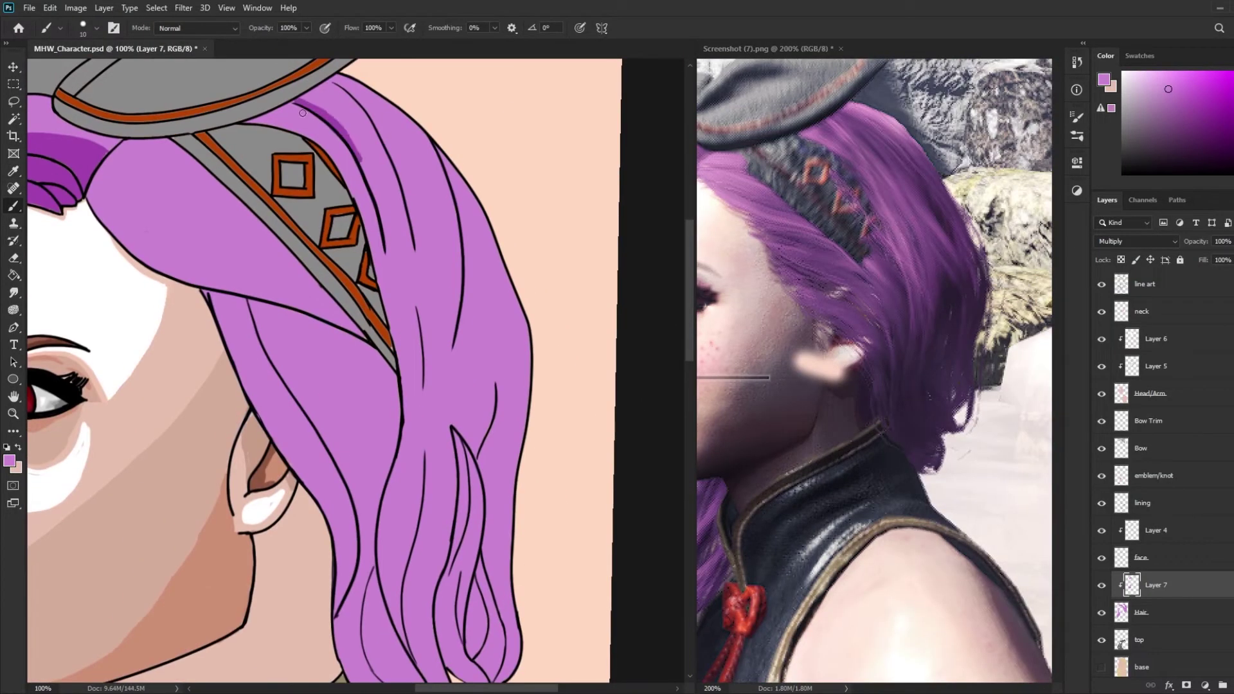
pyautogui.scroll(-3, 386, 193)
pyautogui.moveTo(416, 196); pyautogui.dragTo(422, 273)
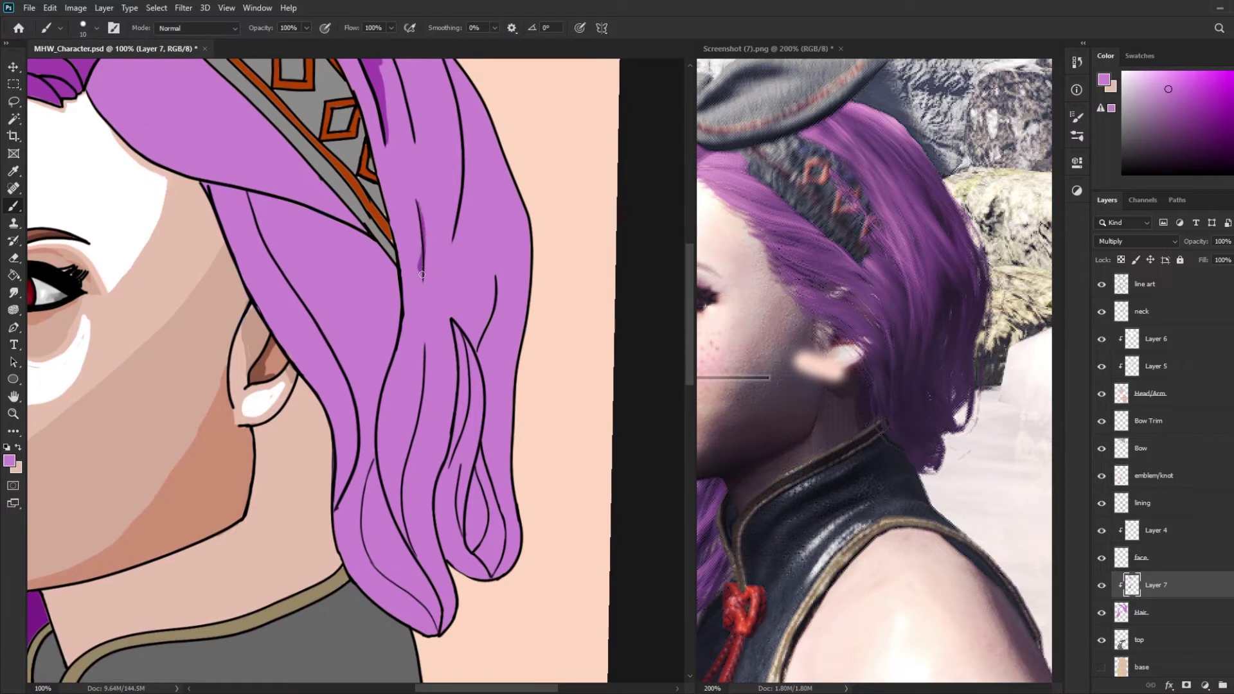
pyautogui.moveTo(431, 570)
pyautogui.mouseDown()
pyautogui.moveTo(428, 299)
pyautogui.moveTo(414, 493)
pyautogui.mouseUp()
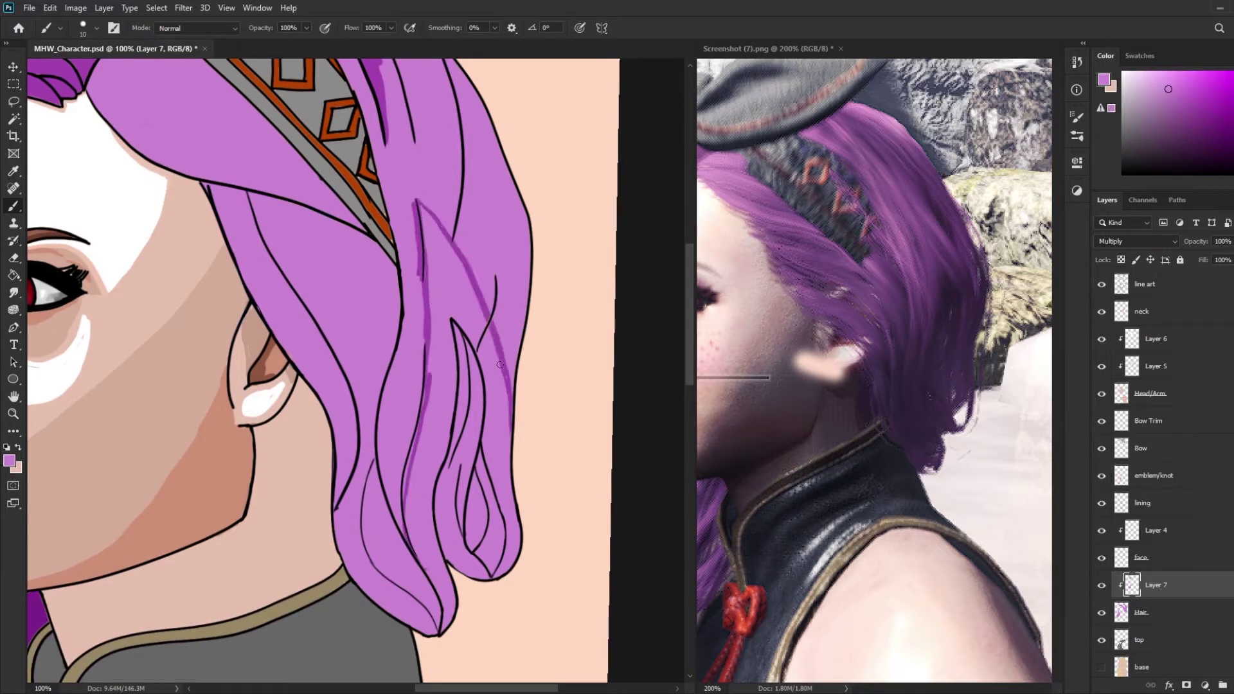
pyautogui.moveTo(417, 556)
pyautogui.mouseDown()
pyautogui.moveTo(395, 321)
pyautogui.moveTo(395, 534)
pyautogui.moveTo(395, 335)
pyautogui.mouseUp()
pyautogui.moveTo(440, 515); pyautogui.dragTo(437, 386)
pyautogui.press('g')
pyautogui.click(424, 299)
pyautogui.press('b')
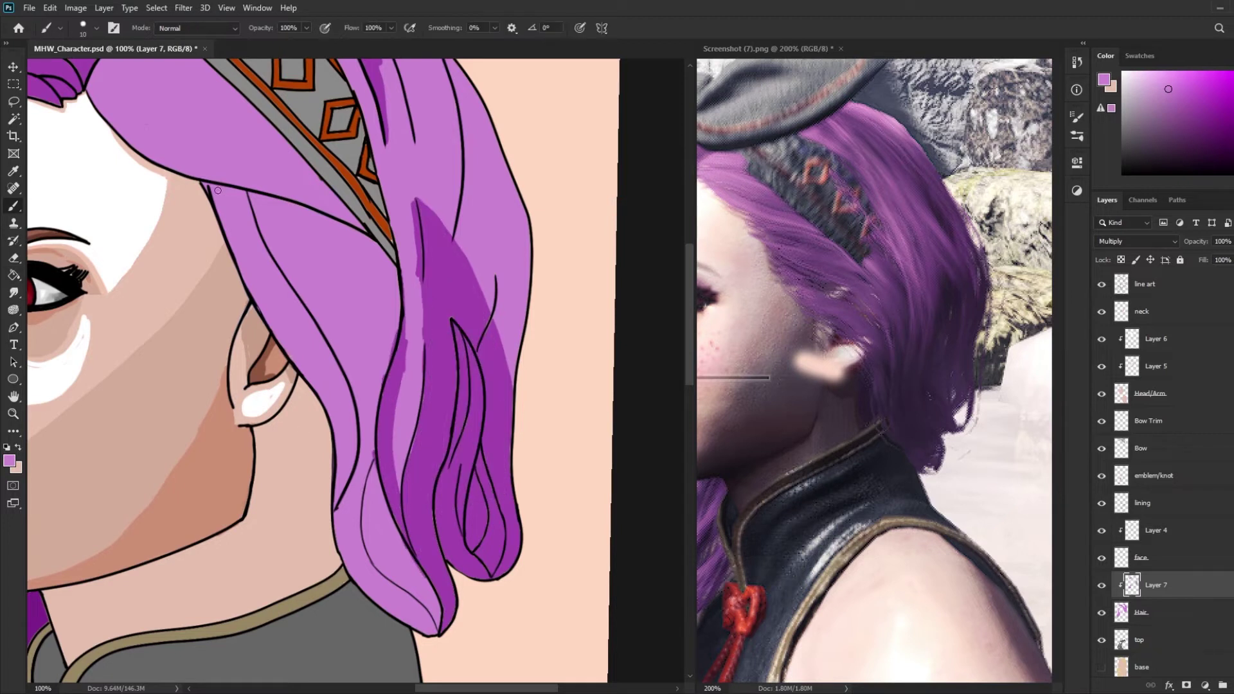
# - Fill the upper left strand dark purple and shade along the strands' left edges
pyautogui.moveTo(214, 189)
pyautogui.mouseDown()
pyautogui.moveTo(315, 347)
pyautogui.moveTo(353, 451)
pyautogui.moveTo(236, 252)
pyautogui.mouseUp()
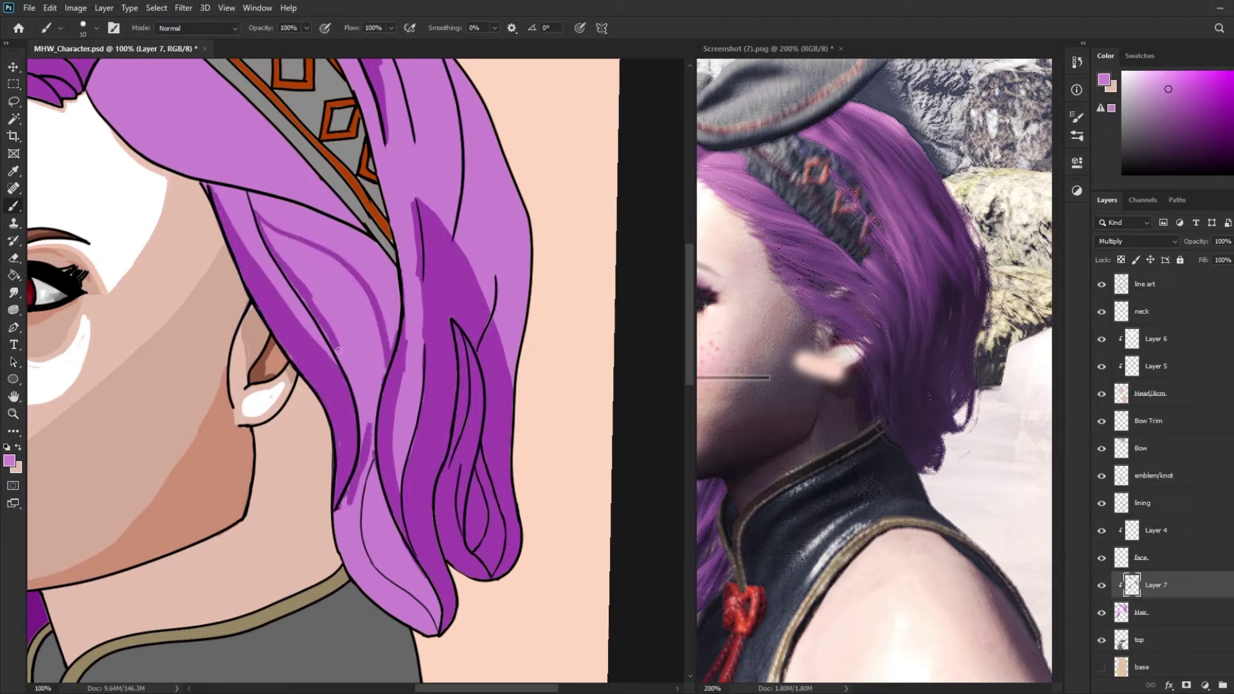
pyautogui.press('g')
pyautogui.click(371, 324)
pyautogui.press('b')
pyautogui.scroll(3, 374, 328)
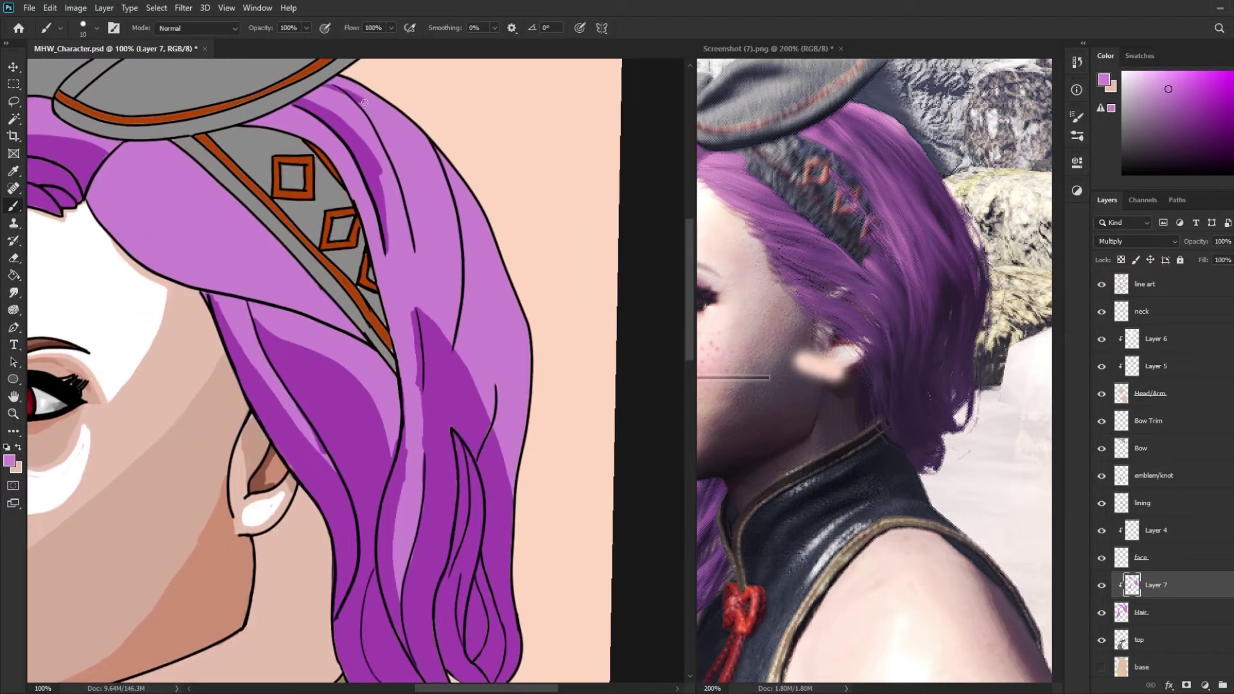
pyautogui.moveTo(341, 93); pyautogui.dragTo(431, 273)
pyautogui.moveTo(385, 164); pyautogui.dragTo(411, 282)
pyautogui.moveTo(334, 90); pyautogui.dragTo(396, 244)
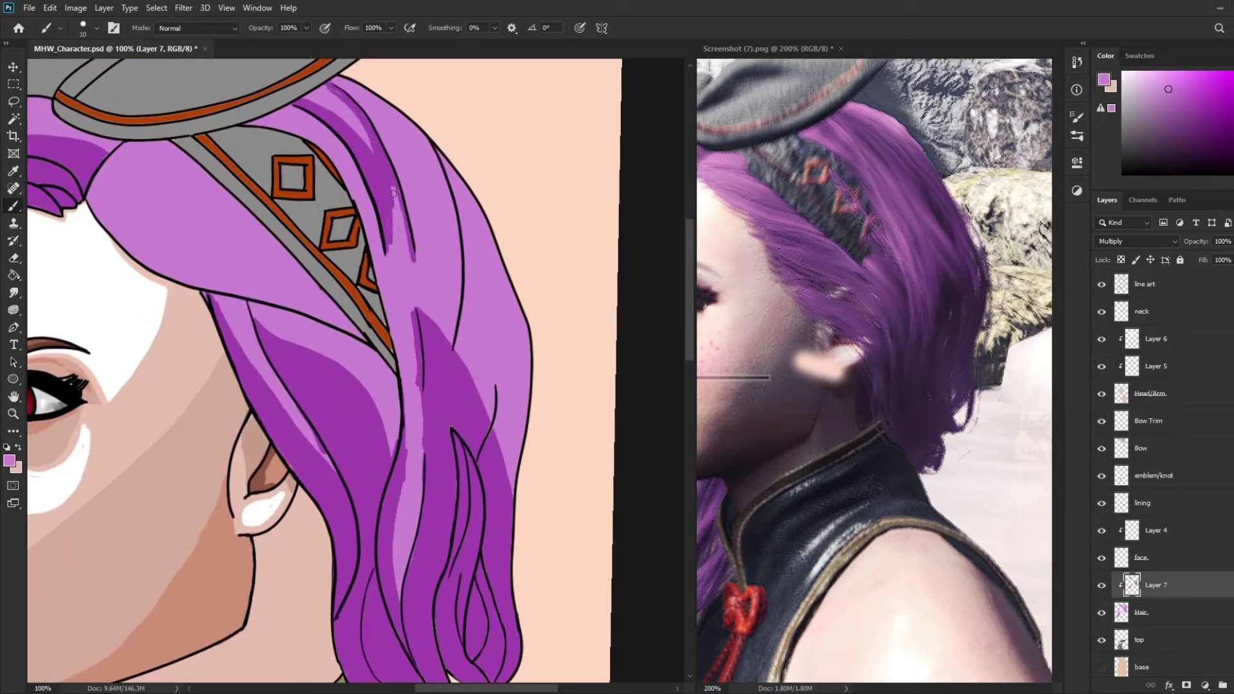
pyautogui.moveTo(399, 200); pyautogui.dragTo(408, 450)
pyautogui.moveTo(405, 248); pyautogui.dragTo(402, 362)
# - Add dark diagonal shadows across the upper hair and widen the upper strand's shadow
pyautogui.moveTo(404, 315); pyautogui.dragTo(393, 189)
pyautogui.moveTo(353, 96); pyautogui.dragTo(431, 161)
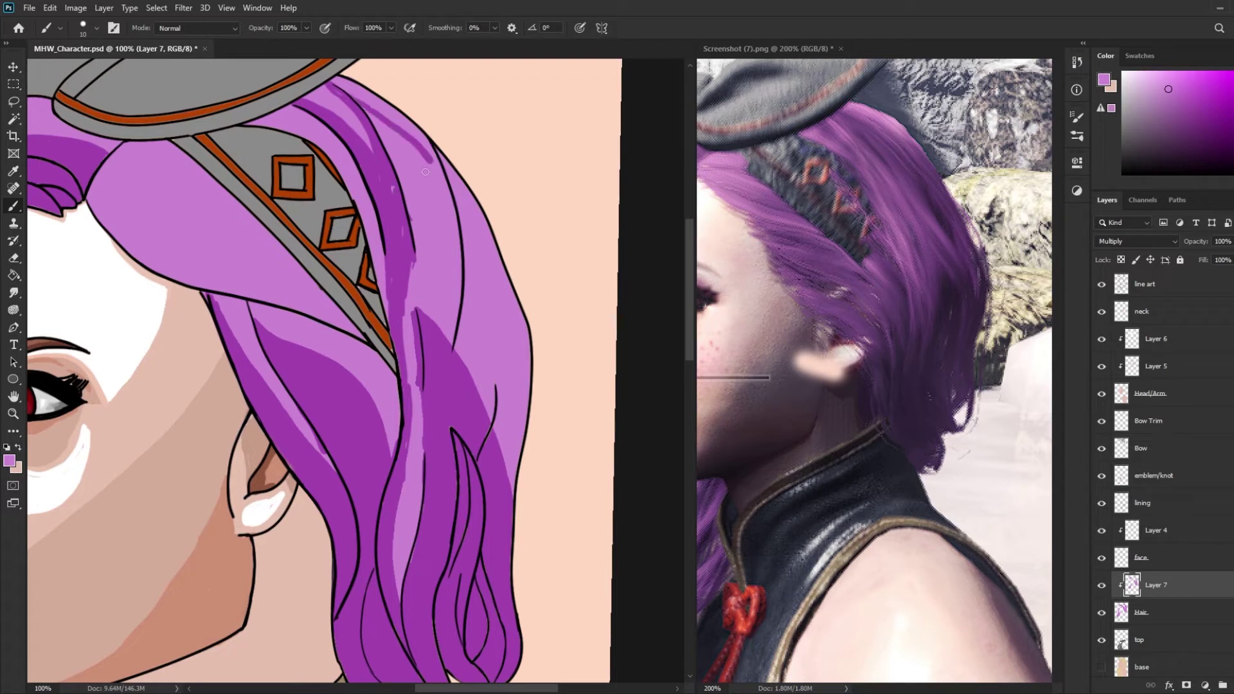
pyautogui.moveTo(405, 264); pyautogui.dragTo(450, 350)
pyautogui.hotkey('ctrl', 'z')
pyautogui.moveTo(408, 206)
pyautogui.mouseDown()
pyautogui.moveTo(464, 296)
pyautogui.moveTo(434, 161)
pyautogui.mouseUp()
pyautogui.moveTo(366, 112); pyautogui.dragTo(457, 276)
pyautogui.moveTo(415, 245); pyautogui.dragTo(404, 453)
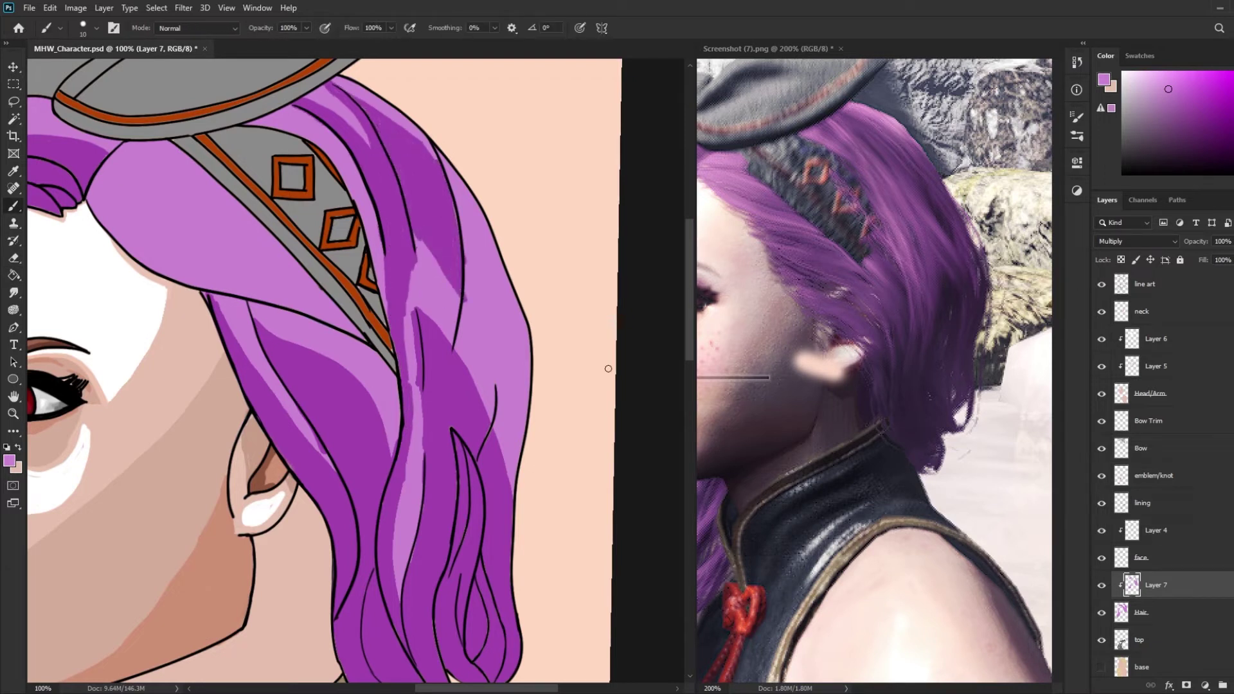
# - Try a light strip and a shadow fill on the upper hair, then undo them
pyautogui.moveTo(116, 212); pyautogui.dragTo(325, 302)
pyautogui.moveTo(260, 228)
pyautogui.mouseDown()
pyautogui.moveTo(106, 196)
pyautogui.moveTo(318, 286)
pyautogui.mouseUp()
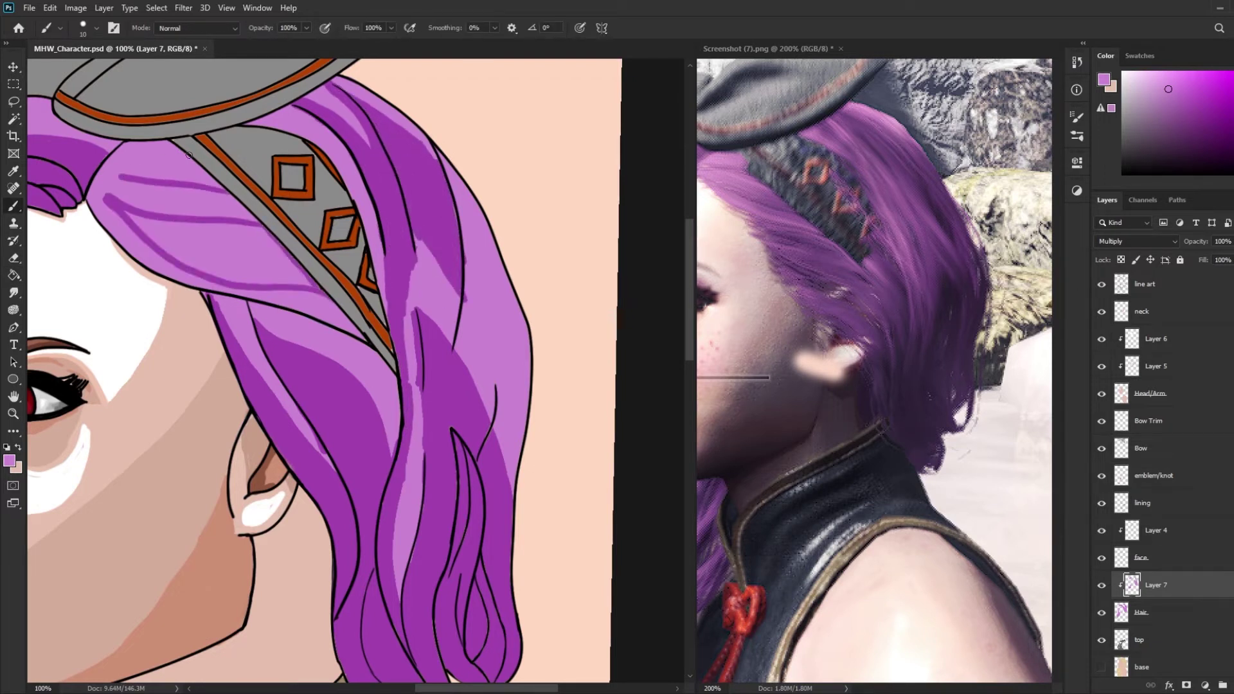
pyautogui.click(14, 275)
pyautogui.click(196, 225)
pyautogui.hotkey('ctrl', 'z')
pyautogui.hotkey('ctrl', 'z')
pyautogui.press('b')
pyautogui.hotkey('ctrl', 'z')
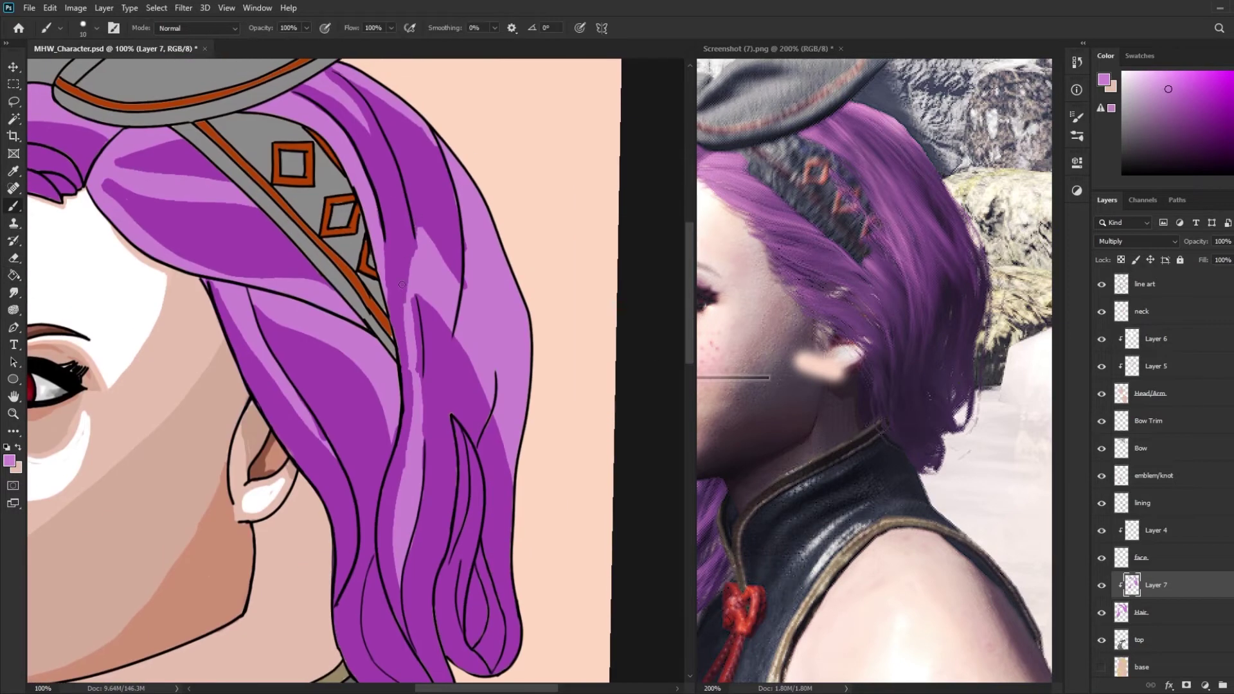
# - Paint dark purple shadow down the lower hair strands, filling the left lower strand
pyautogui.moveTo(403, 588); pyautogui.dragTo(403, 469)
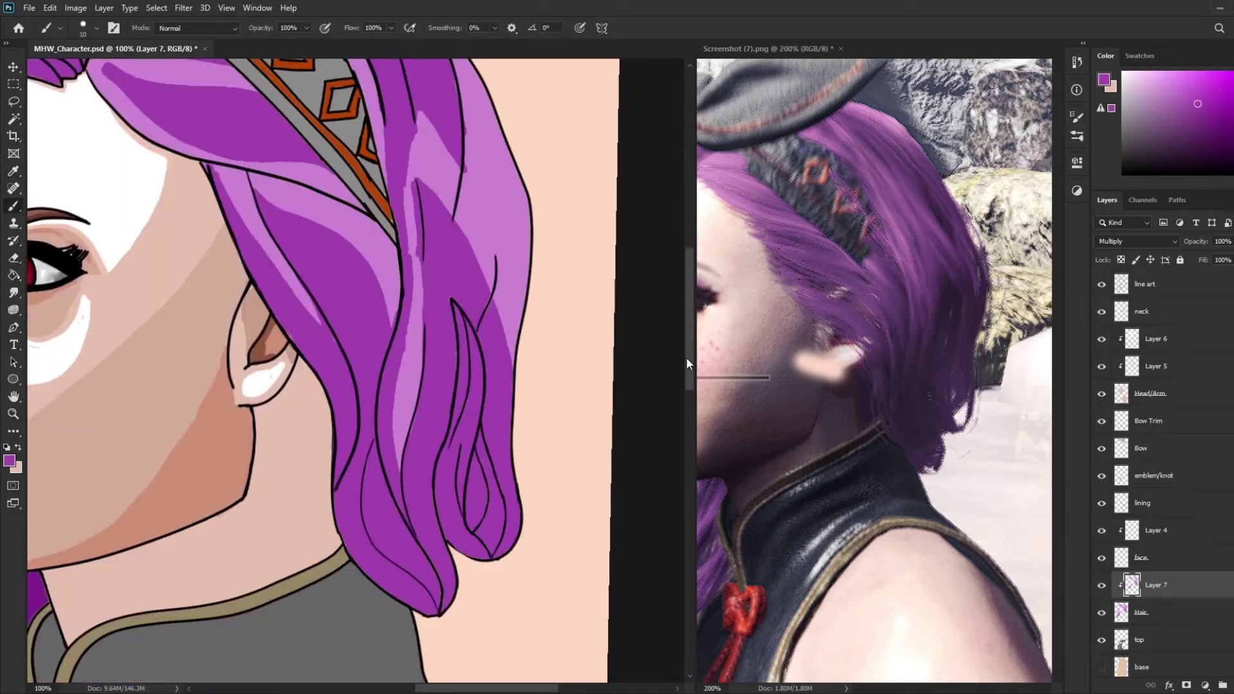
pyautogui.moveTo(476, 334); pyautogui.dragTo(462, 434)
pyautogui.moveTo(453, 305); pyautogui.dragTo(483, 520)
pyautogui.moveTo(443, 469); pyautogui.dragTo(489, 552)
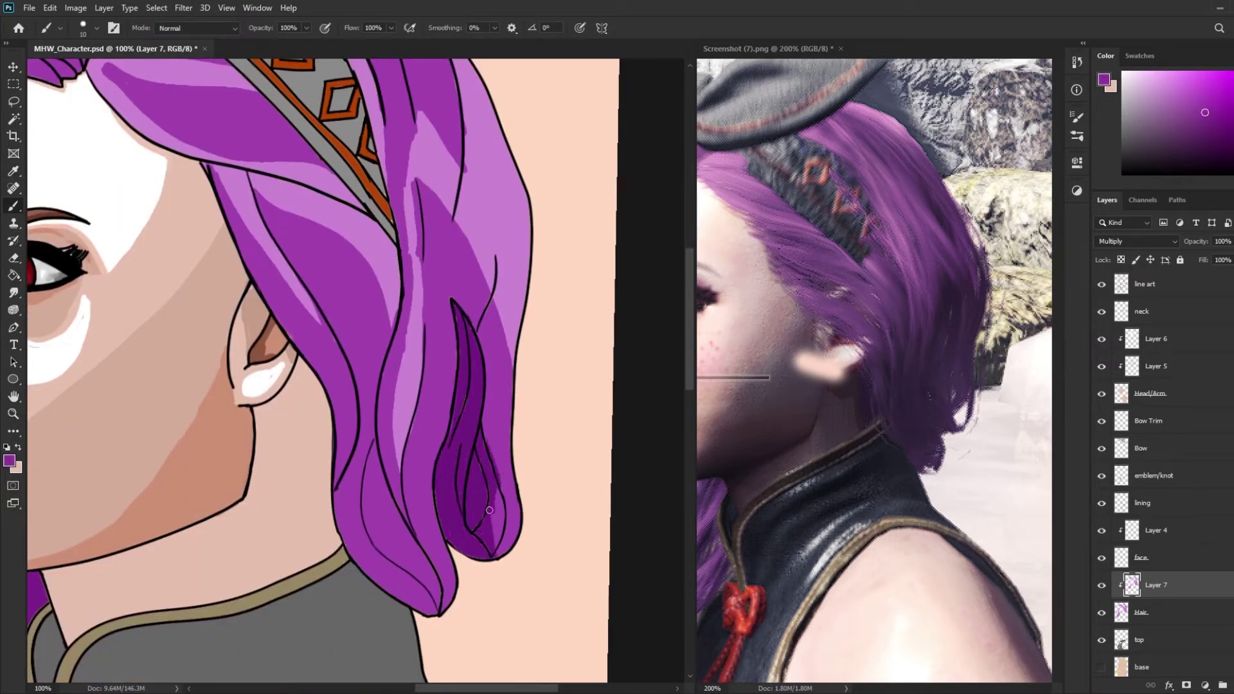
pyautogui.moveTo(498, 488); pyautogui.dragTo(503, 554)
pyautogui.moveTo(421, 395); pyautogui.dragTo(411, 543)
pyautogui.moveTo(421, 338)
pyautogui.mouseDown()
pyautogui.moveTo(412, 527)
pyautogui.moveTo(450, 605)
pyautogui.mouseUp()
pyautogui.moveTo(350, 456); pyautogui.dragTo(347, 563)
pyautogui.moveTo(351, 527)
pyautogui.mouseDown()
pyautogui.moveTo(412, 566)
pyautogui.moveTo(379, 463)
pyautogui.mouseUp()
pyautogui.moveTo(360, 498)
pyautogui.mouseDown()
pyautogui.moveTo(408, 556)
pyautogui.moveTo(405, 591)
pyautogui.mouseUp()
pyautogui.moveTo(350, 456); pyautogui.dragTo(413, 542)
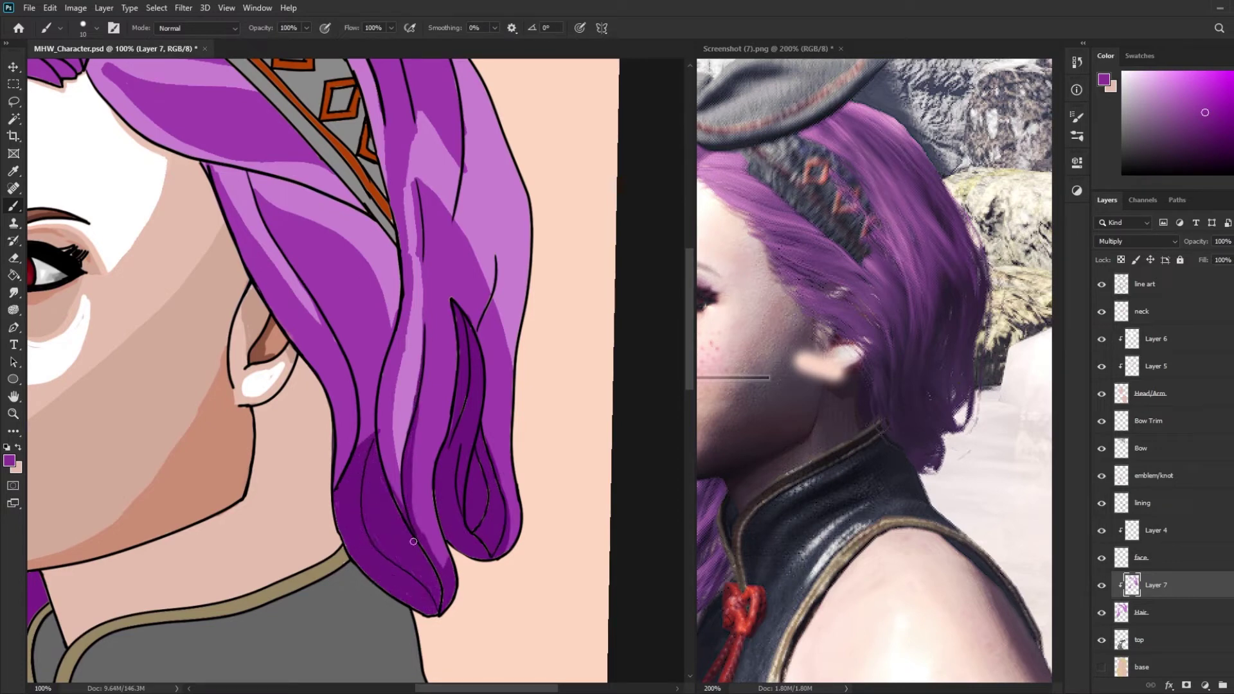
# - Add shadow strokes in the hair near the headband and beside the face
pyautogui.moveTo(215, 171); pyautogui.dragTo(321, 385)
pyautogui.scroll(3, 309, 360)
pyautogui.moveTo(408, 161); pyautogui.dragTo(402, 280)
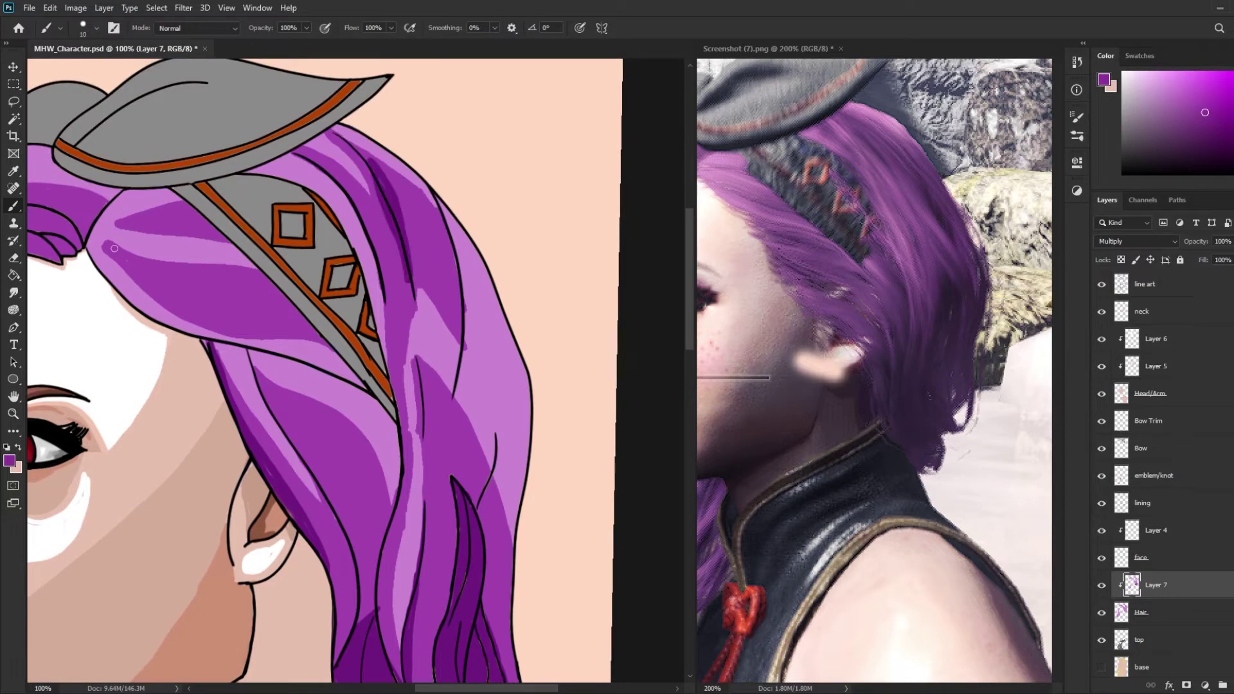
pyautogui.moveTo(116, 248); pyautogui.dragTo(277, 289)
pyautogui.moveTo(148, 226); pyautogui.dragTo(219, 234)
pyautogui.hscroll(-10, 485, 579)
pyautogui.hscroll(-5, 874, 372)
pyautogui.moveTo(394, 240)
pyautogui.mouseDown()
pyautogui.moveTo(364, 257)
pyautogui.moveTo(418, 231)
pyautogui.mouseUp()
# - Add final shadow strokes to the lower left hair and zoom out to the whole figure
pyautogui.scroll(-5, 245, 379)
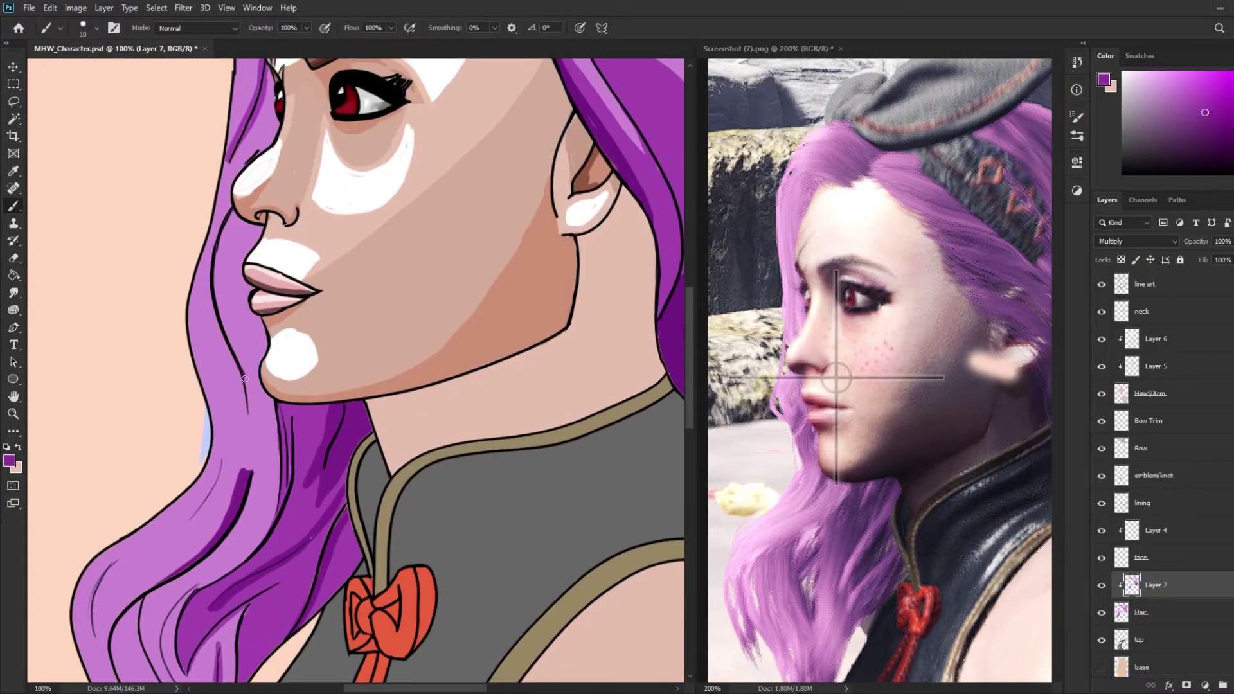
pyautogui.moveTo(212, 321)
pyautogui.mouseDown()
pyautogui.moveTo(228, 417)
pyautogui.moveTo(164, 508)
pyautogui.mouseUp()
pyautogui.scroll(-5, 225, 386)
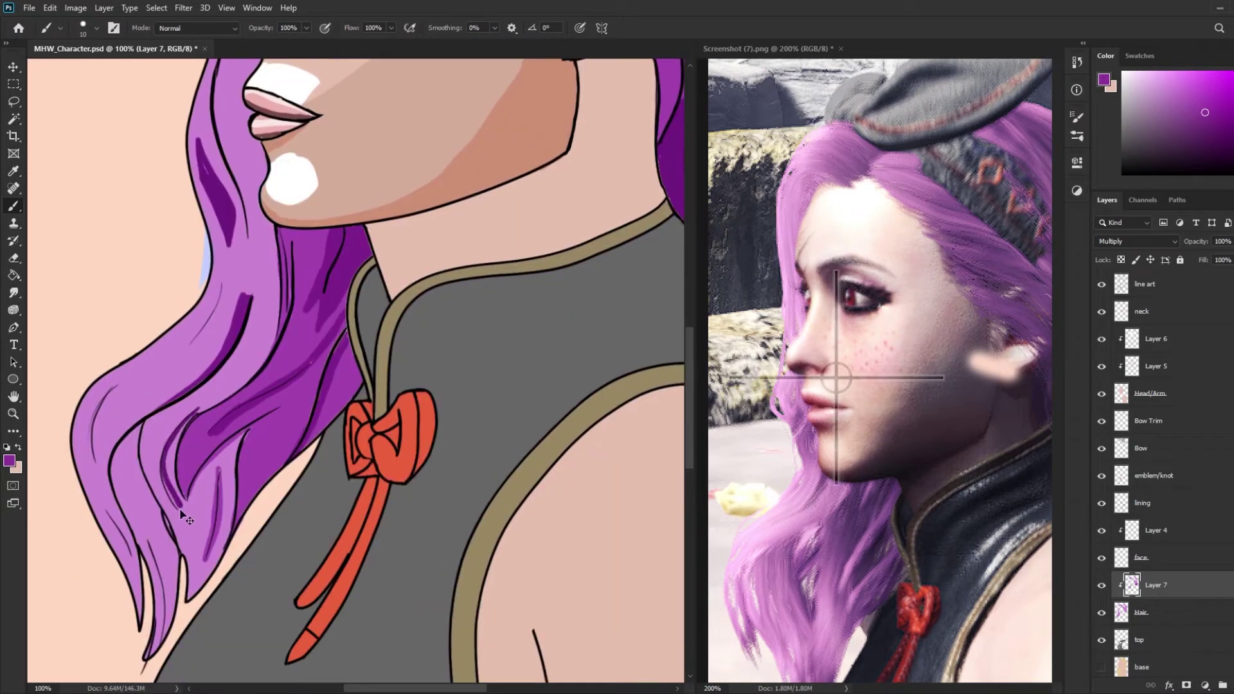
pyautogui.moveTo(196, 405); pyautogui.dragTo(164, 511)
pyautogui.scroll(-3, 385, 386)
pyautogui.hotkey('ctrl', '0')
# - Zoom in on the head and add a new layer clipped to the hair below
pyautogui.press('z')
pyautogui.click(276, 151)
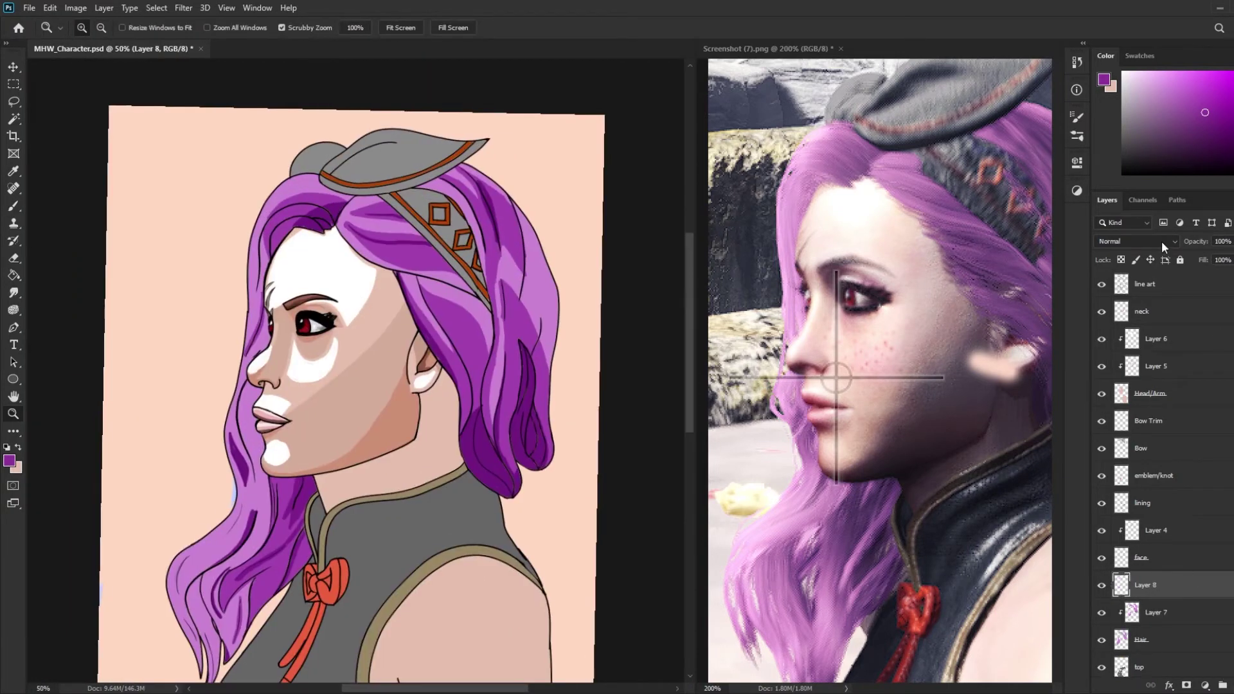
pyautogui.hotkey('ctrl', 'shift', 'n')
pyautogui.click(275, 151)
pyautogui.press('b')
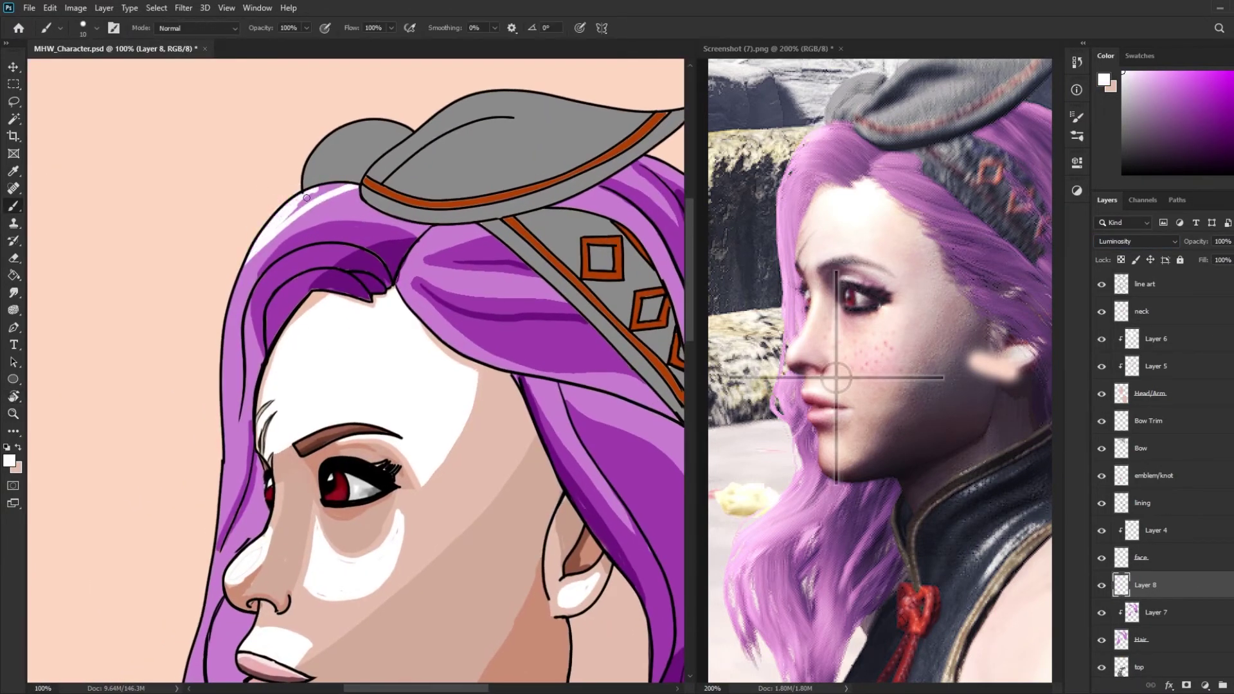
pyautogui.hotkey('ctrl', 'alt', 'g')
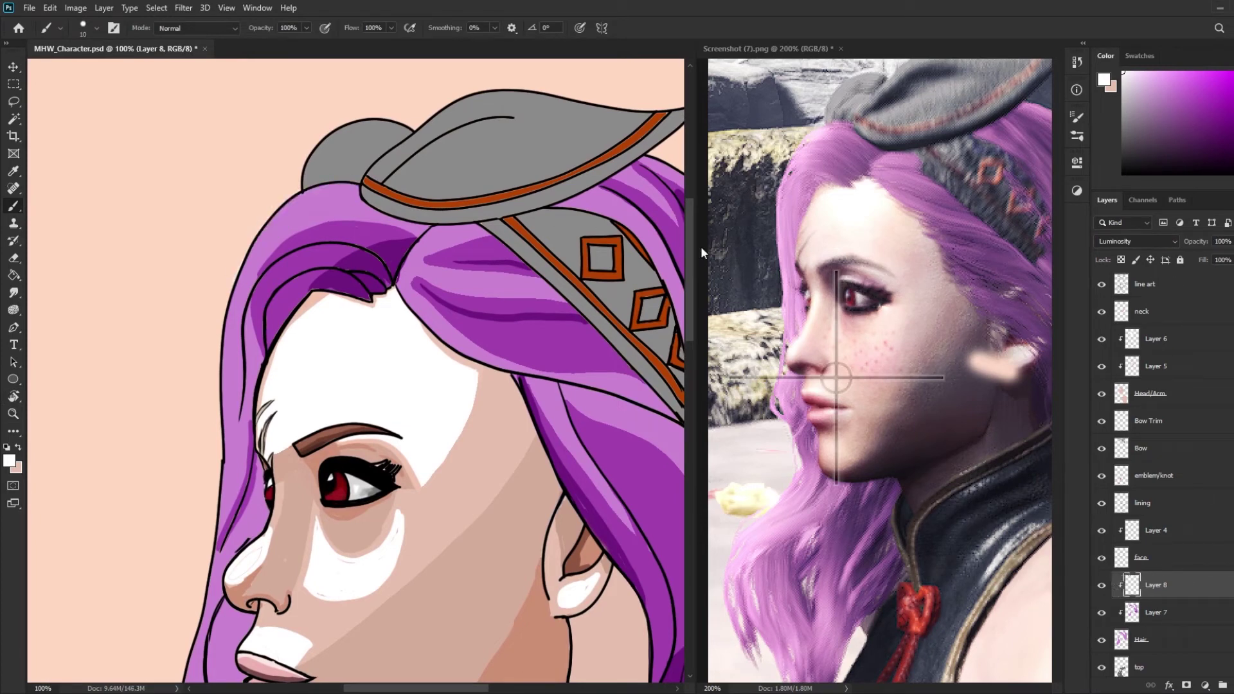
# - Brush a highlight along the hair's outer edge, then zoom to the headband on Bow Trim
pyautogui.scroll(-10, 372, 196)
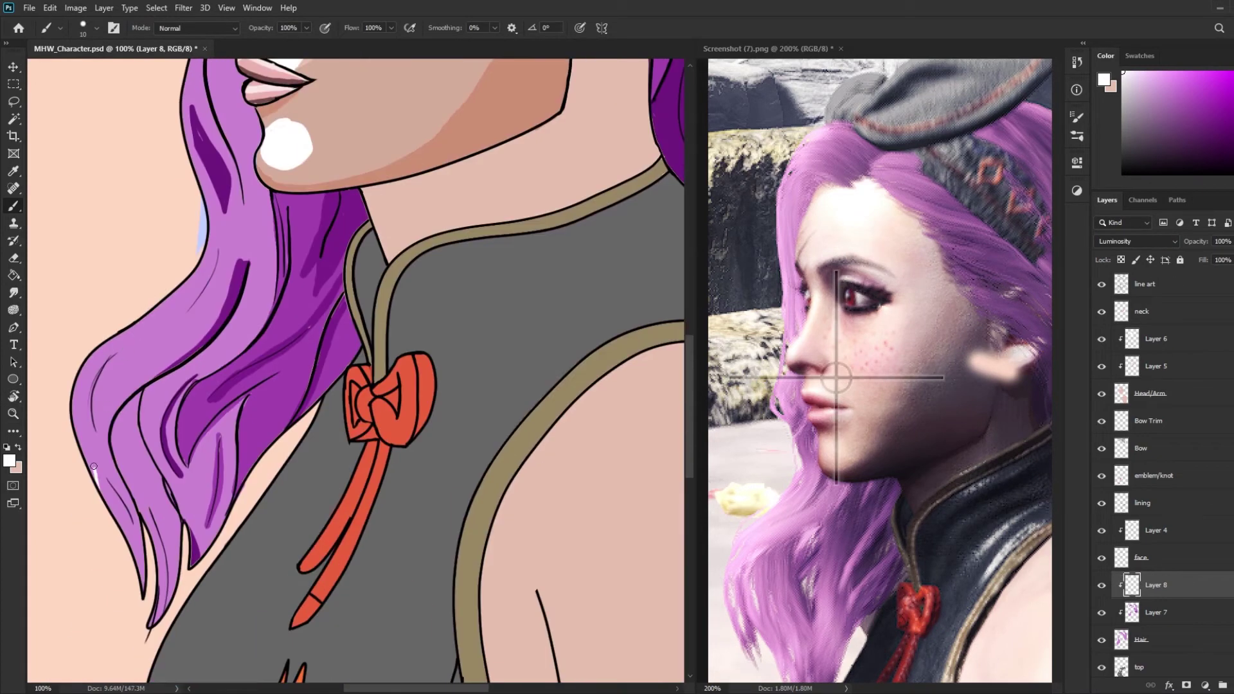
pyautogui.moveTo(87, 469); pyautogui.dragTo(116, 331)
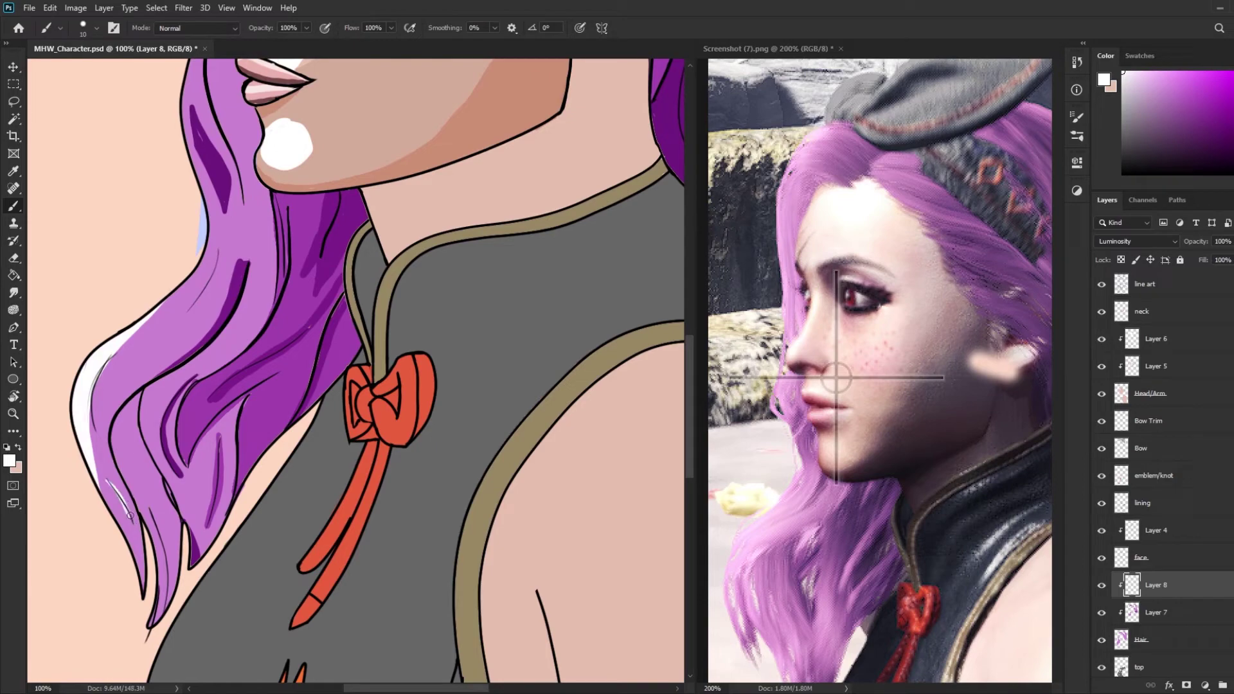
pyautogui.scroll(5, 143, 393)
pyautogui.scroll(10, 309, 321)
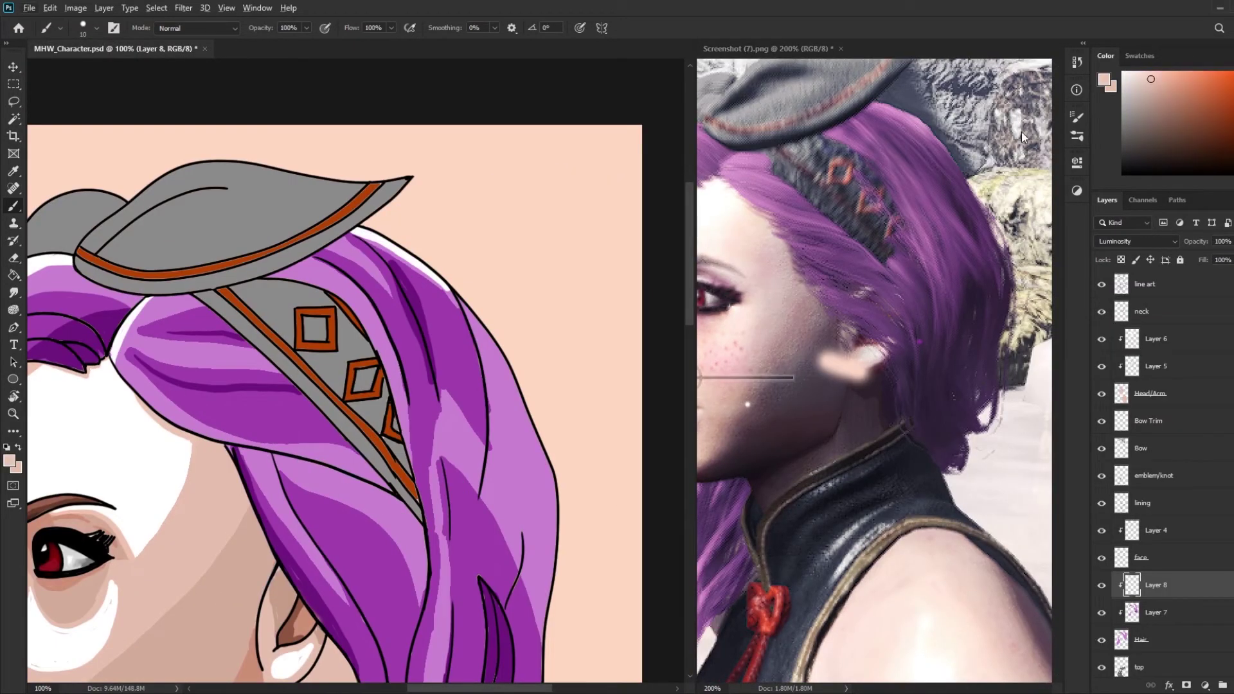
pyautogui.press('z')
pyautogui.keyDown('alt'); pyautogui.click(231, 493); pyautogui.keyUp('alt')
pyautogui.moveTo(411, 187); pyautogui.dragTo(449, 187)
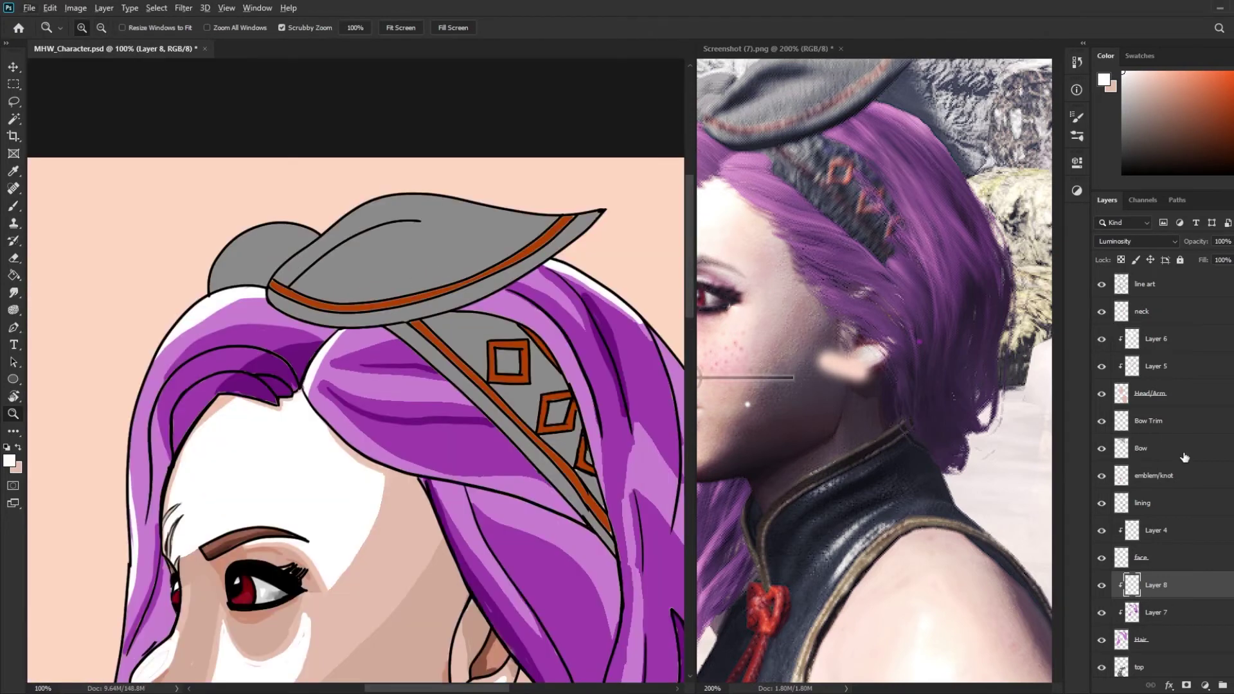
pyautogui.click(1149, 420)
# - Widen the orange trim bands on the headband, including the diagonal bands
pyautogui.click(309, 297)
pyautogui.click(309, 297)
pyautogui.press('b')
pyautogui.keyDown('alt'); pyautogui.click(199, 270); pyautogui.keyUp('alt')
pyautogui.moveTo(193, 270); pyautogui.dragTo(671, 296)
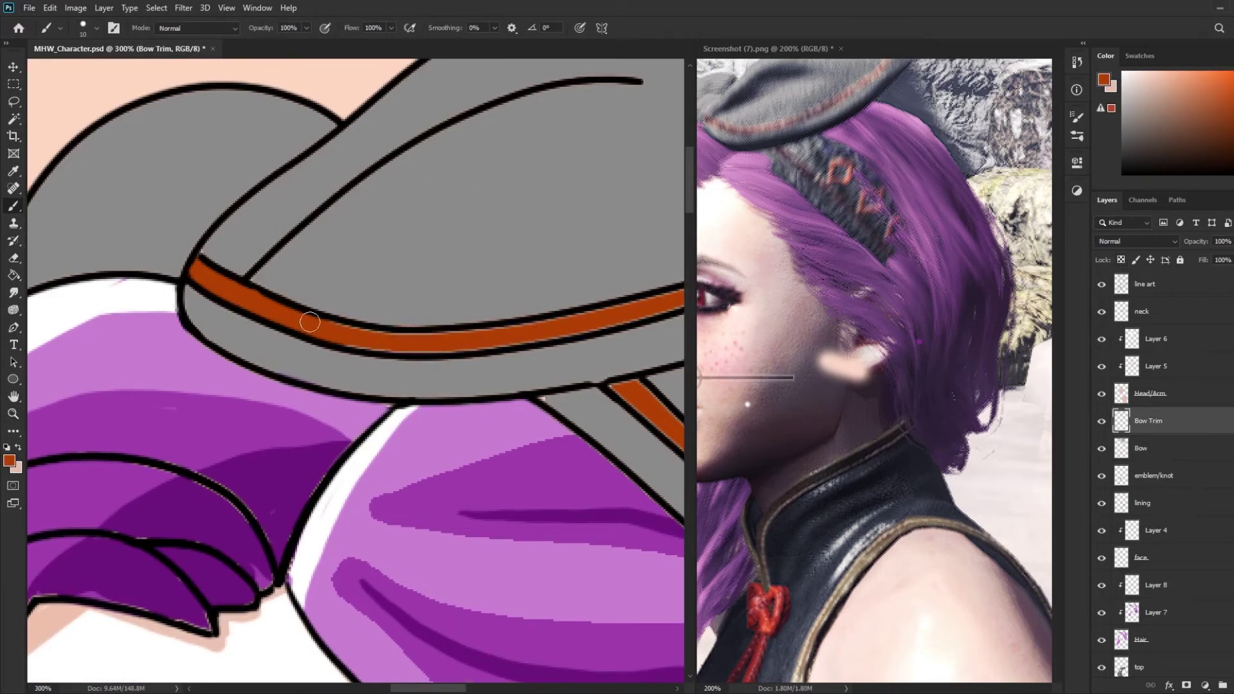
pyautogui.moveTo(309, 321)
pyautogui.mouseDown()
pyautogui.moveTo(502, 348)
pyautogui.moveTo(253, 324)
pyautogui.moveTo(523, 207)
pyautogui.moveTo(661, 97)
pyautogui.mouseUp()
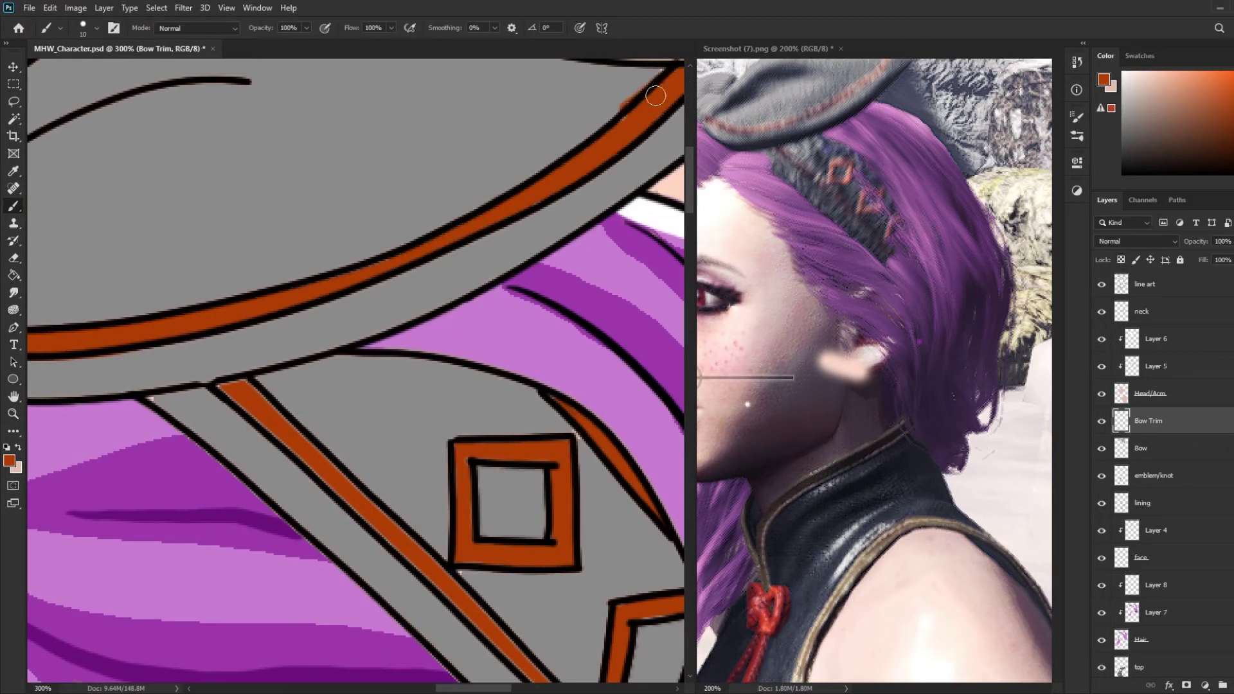
pyautogui.scroll(-3, 354, 321)
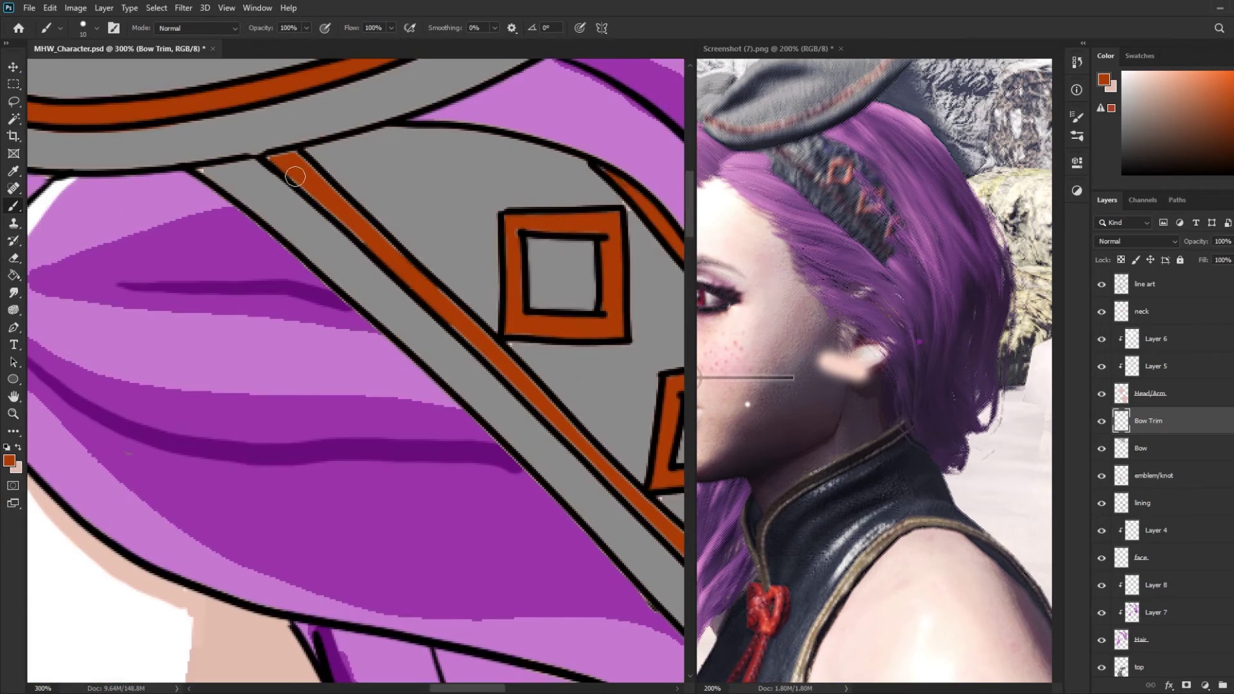
pyautogui.moveTo(298, 159); pyautogui.dragTo(487, 353)
pyautogui.hscroll(3, 605, 317)
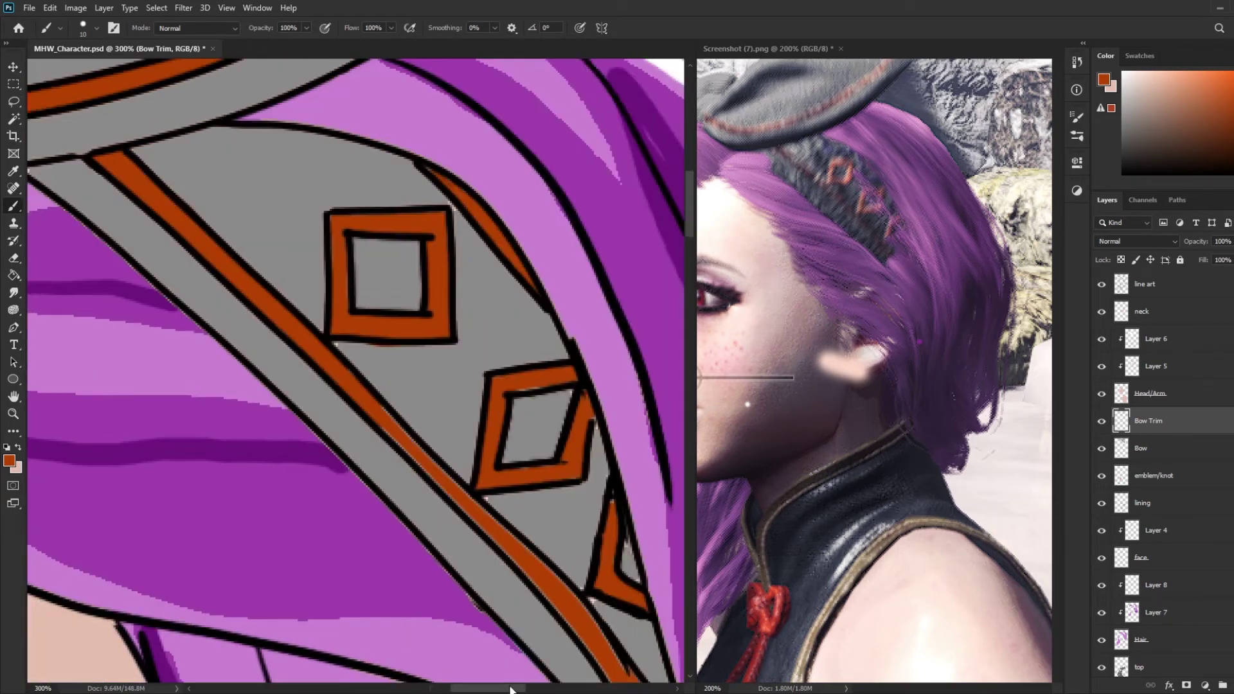
pyautogui.scroll(-2, 605, 317)
pyautogui.moveTo(345, 235); pyautogui.dragTo(662, 600)
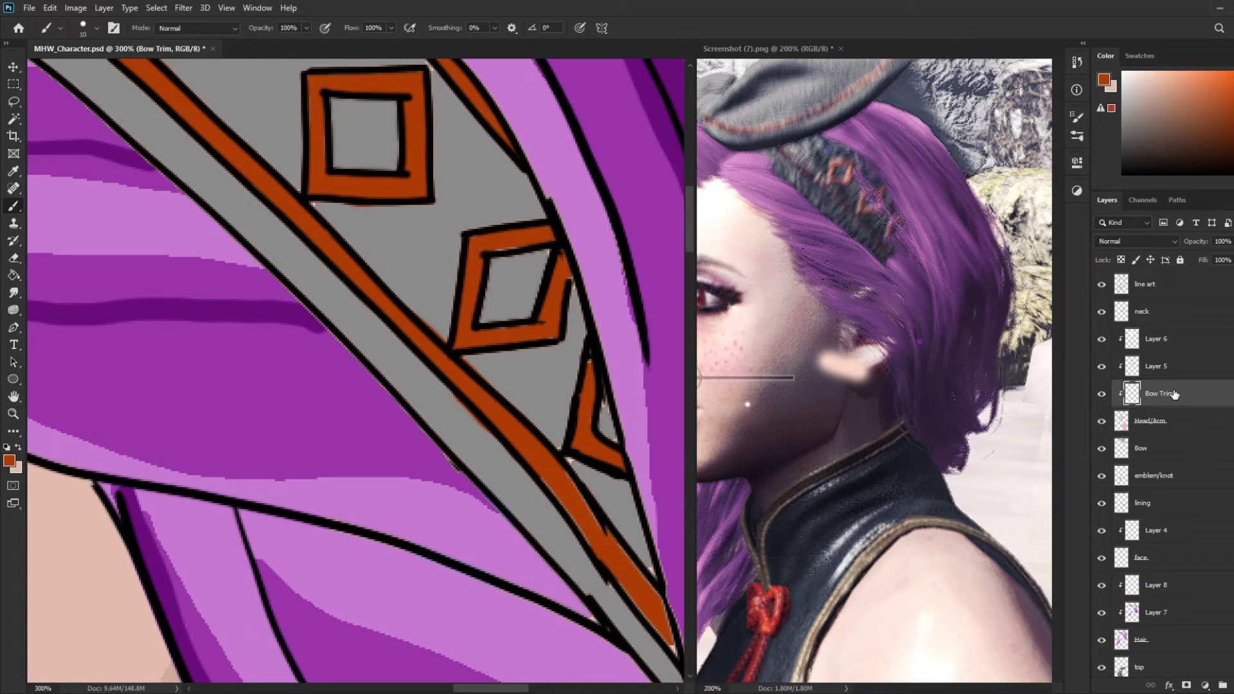
# - Move Bow Trim beneath the Bow layer, then make Bow active with grey picked
pyautogui.moveTo(1149, 421); pyautogui.dragTo(1176, 453)
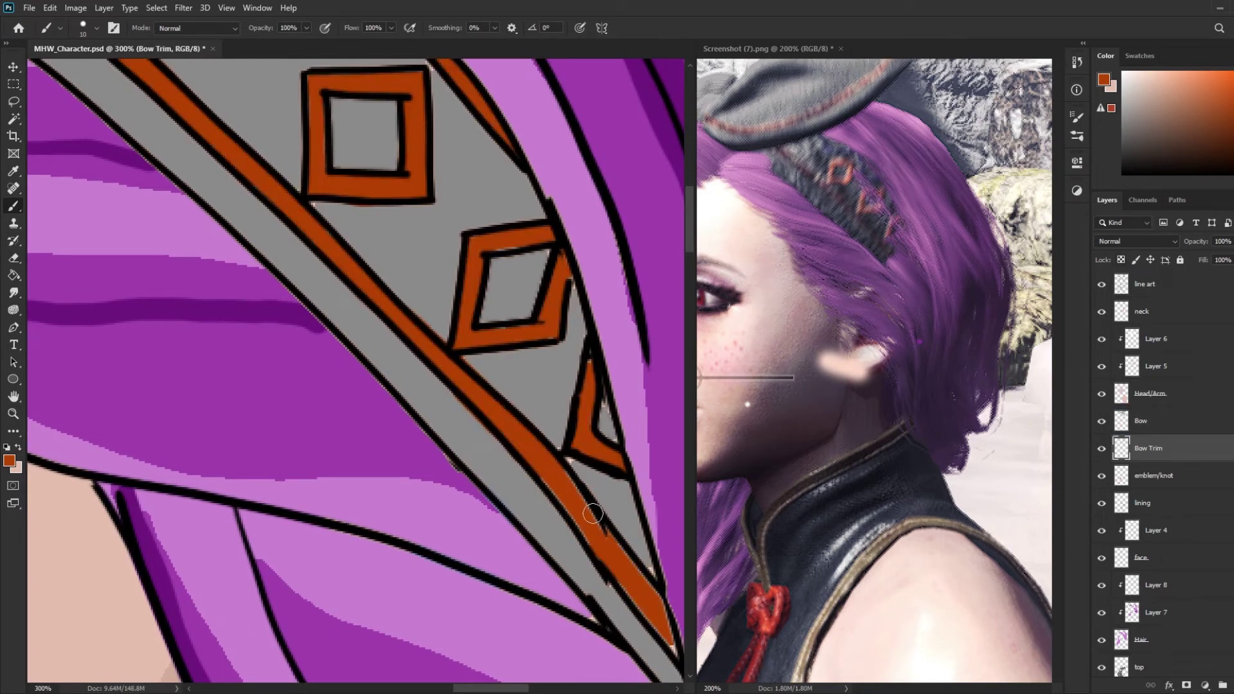
pyautogui.click(1199, 425)
pyautogui.keyDown('alt'); pyautogui.click(492, 268); pyautogui.keyUp('alt')
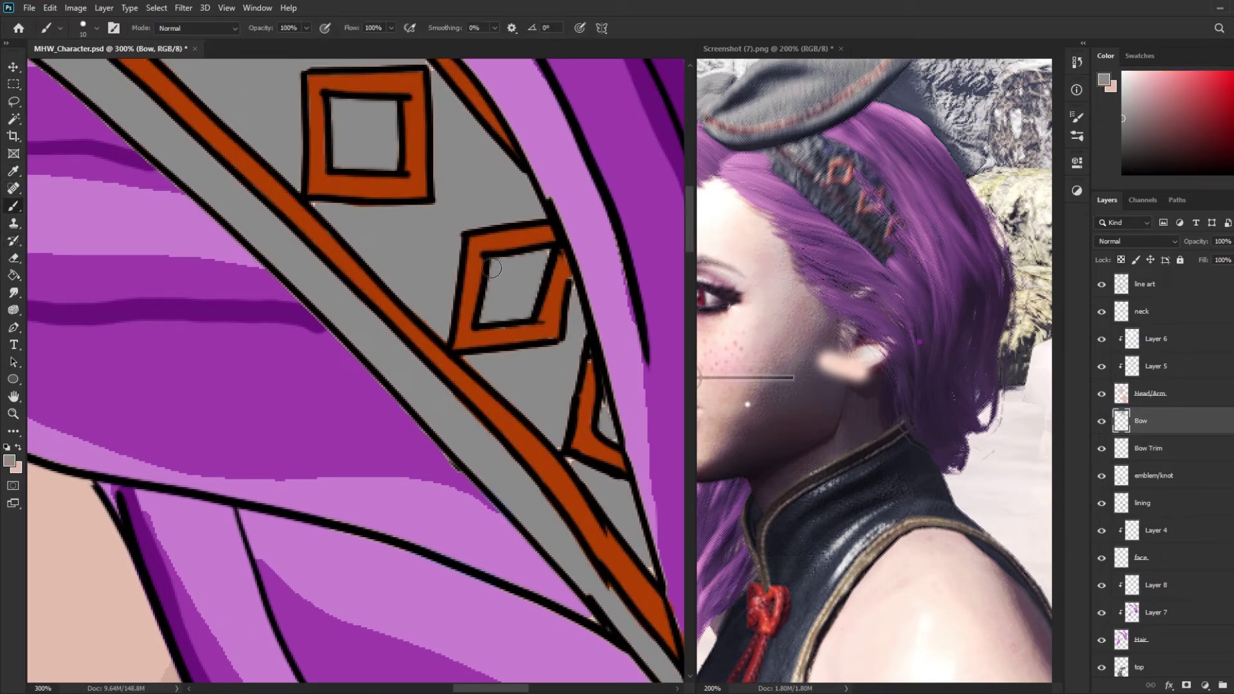
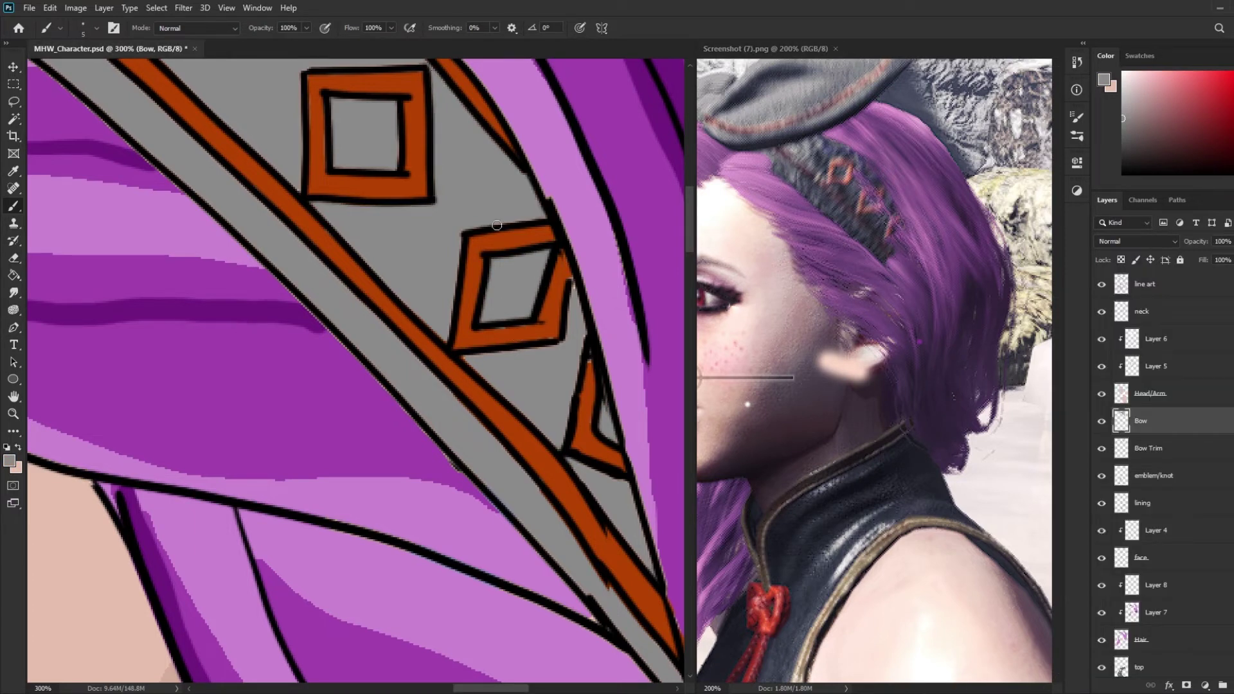
# - Tidy the bow's right edge beside the orange diamonds and zoom out to frame the bow
pyautogui.moveTo(582, 432); pyautogui.dragTo(572, 284)
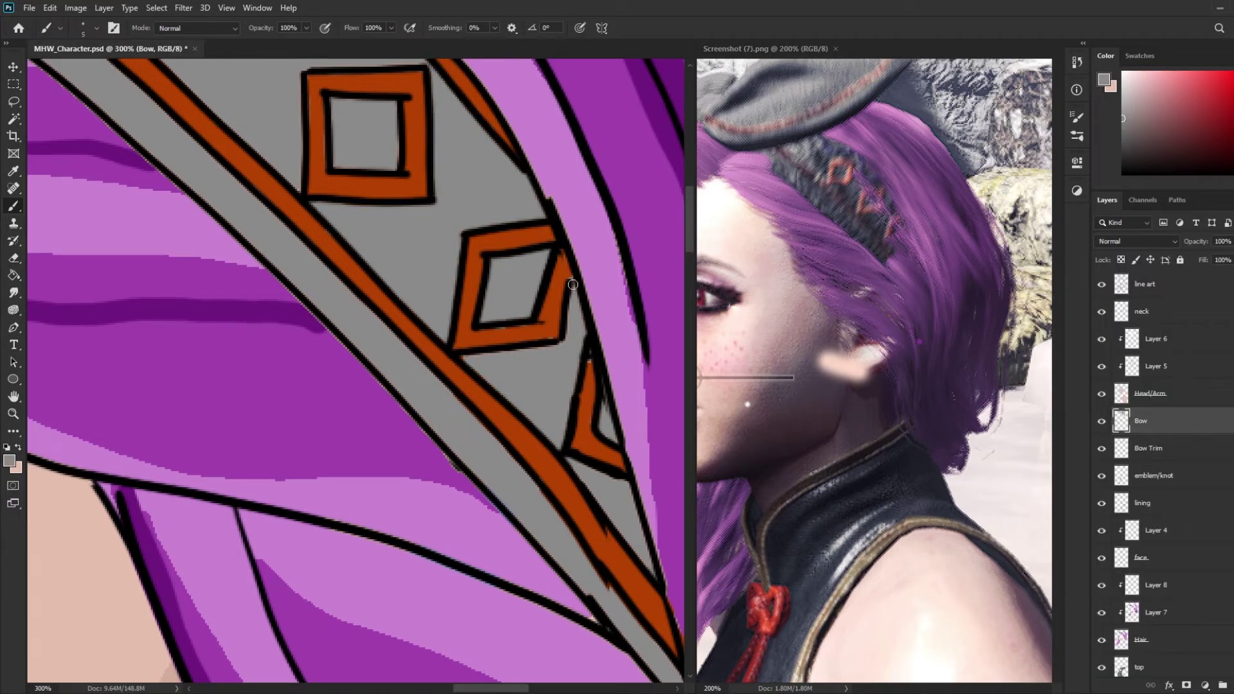
pyautogui.scroll(-3, 346, 178)
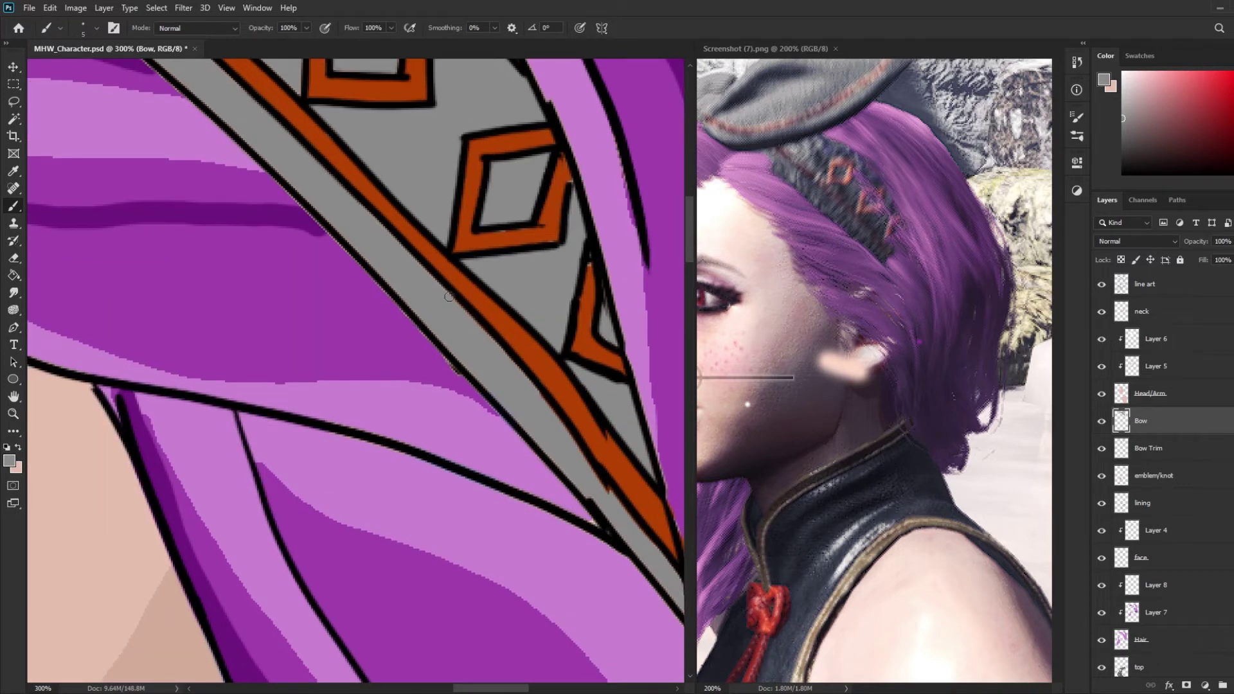
pyautogui.scroll(5, 358, 281)
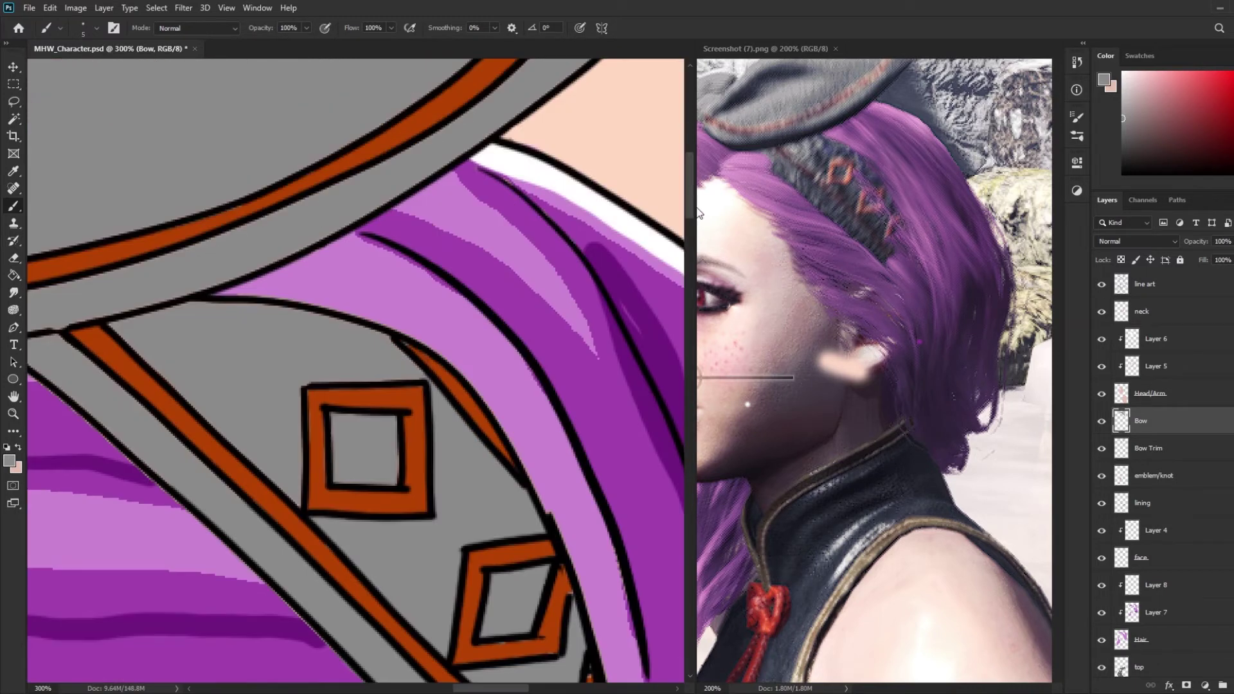
pyautogui.scroll(3, 358, 281)
pyautogui.scroll(3, 358, 280)
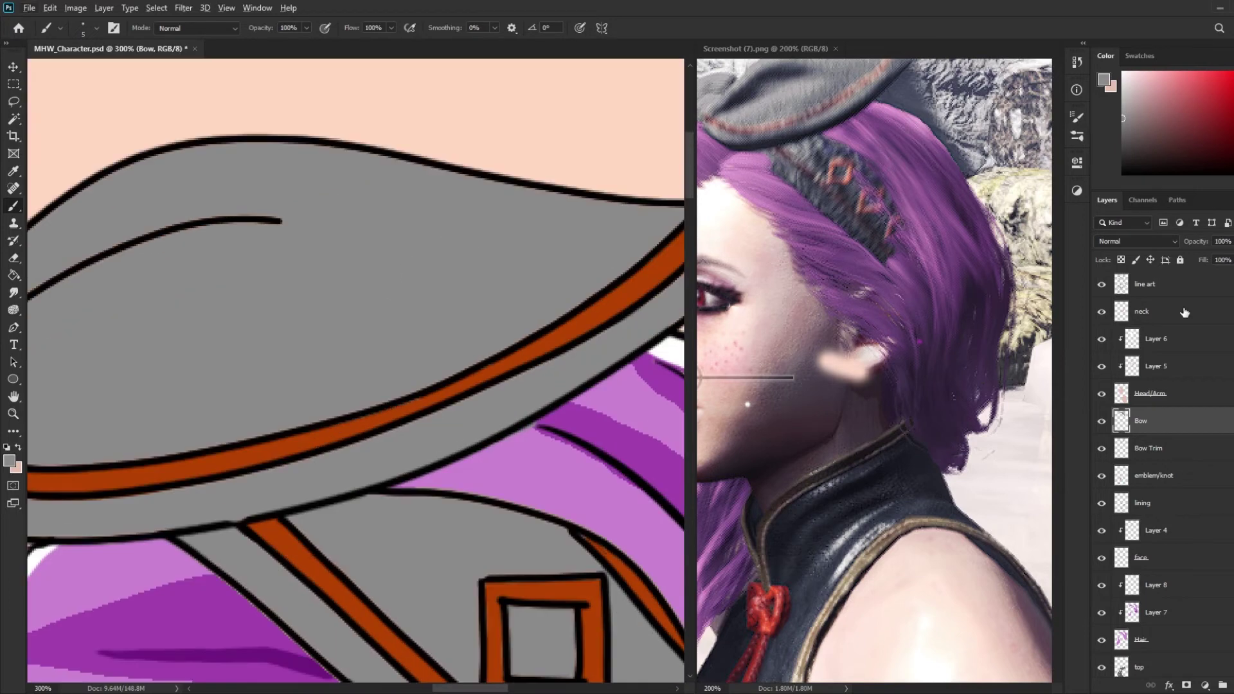
pyautogui.press('z')
pyautogui.hotkey('ctrl', '-')
pyautogui.scroll(5, 439, 682)
# - Add a new layer clipped to the bow and fill its top shadow with dark grey
pyautogui.hotkey('ctrl', 'shift', 'alt', 'n')
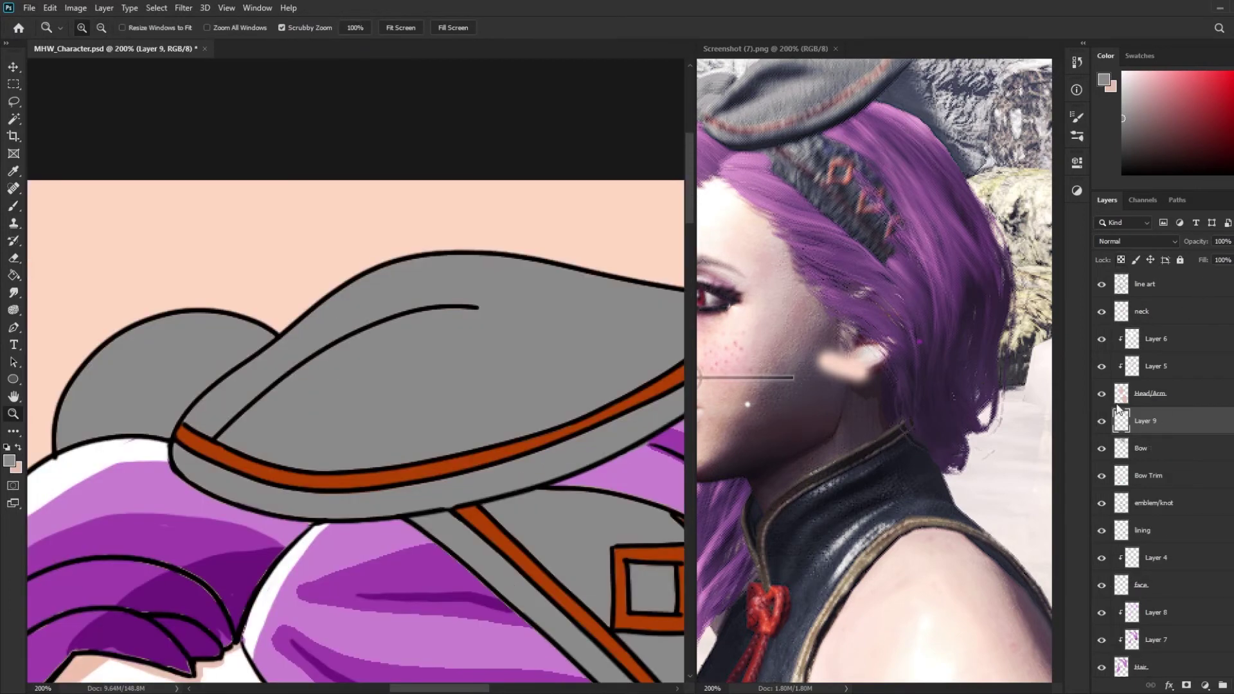
pyautogui.hotkey('ctrl', 'alt', 'g')
pyautogui.press('b')
pyautogui.moveTo(219, 441)
pyautogui.mouseDown()
pyautogui.moveTo(442, 330)
pyautogui.moveTo(219, 438)
pyautogui.moveTo(334, 351)
pyautogui.moveTo(479, 309)
pyautogui.mouseUp()
pyautogui.hotkey('ctrl', 'z')
pyautogui.press('g')
pyautogui.click(344, 378)
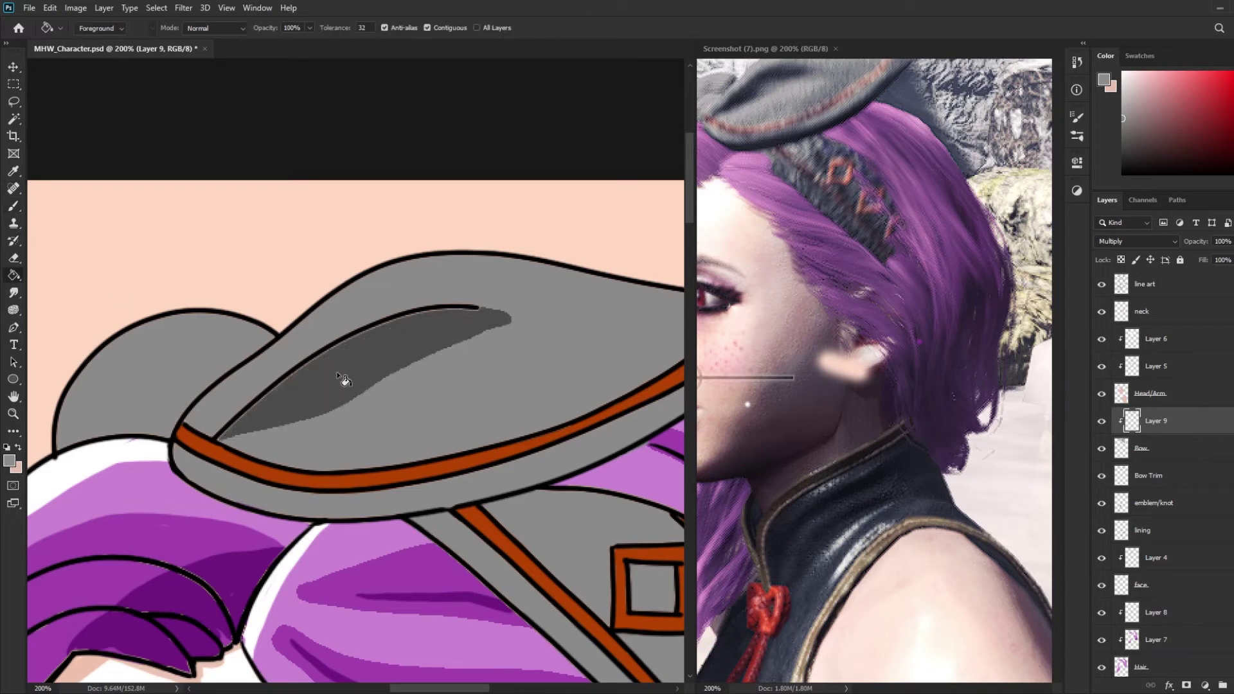
pyautogui.press('b')
pyautogui.moveTo(219, 437)
pyautogui.mouseDown()
pyautogui.moveTo(300, 360)
pyautogui.moveTo(488, 310)
pyautogui.mouseUp()
# - Check the bow's base layer, then extend the dark grey shadow toward the bow's underside
pyautogui.hotkey('alt', '[')
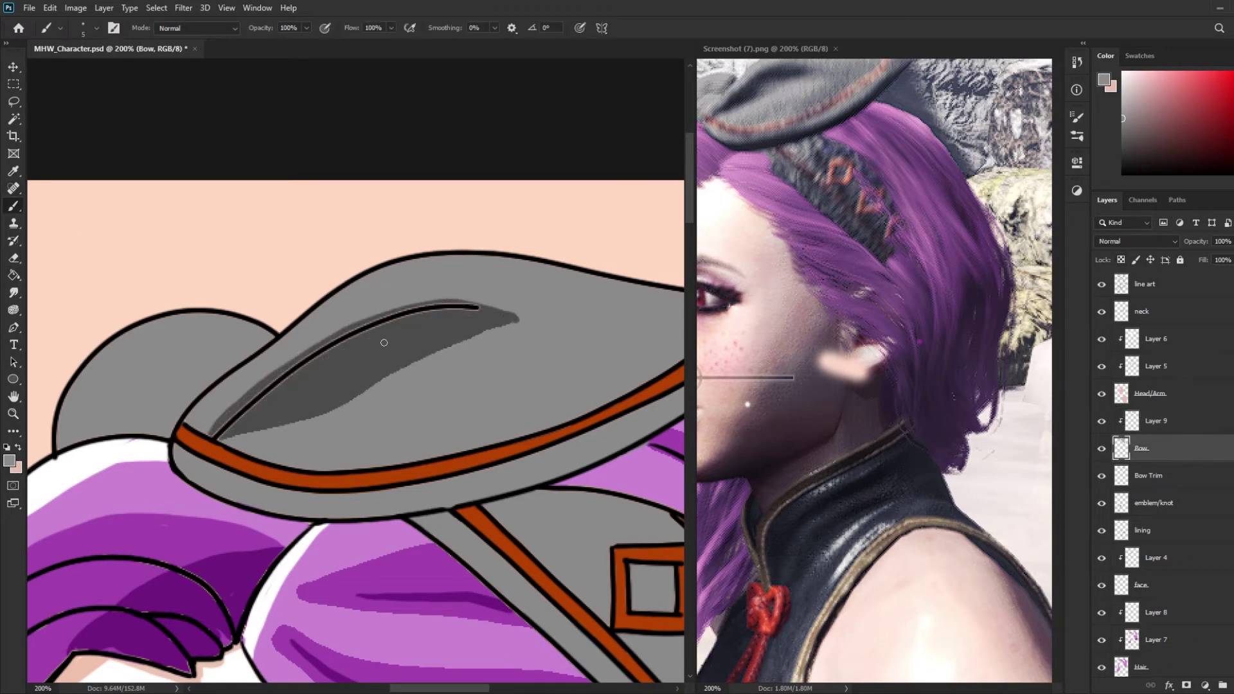
pyautogui.hotkey('alt', ']')
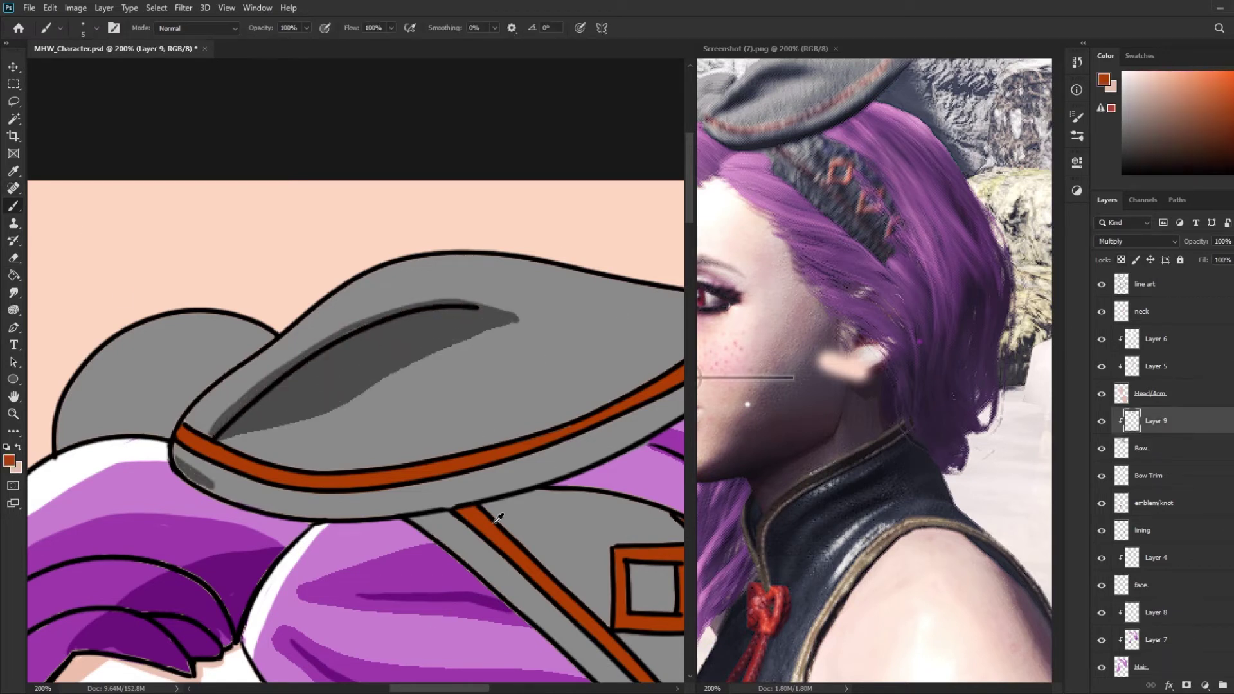
pyautogui.press('z')
pyautogui.moveTo(460, 687)
pyautogui.mouseDown()
pyautogui.moveTo(502, 687)
pyautogui.moveTo(485, 688)
pyautogui.mouseUp()
pyautogui.press('b')
pyautogui.moveTo(636, 261); pyautogui.dragTo(521, 325)
pyautogui.moveTo(50, 414)
pyautogui.mouseDown()
pyautogui.moveTo(345, 430)
pyautogui.moveTo(138, 429)
pyautogui.moveTo(200, 442)
pyautogui.mouseUp()
pyautogui.hotkey('ctrl', 'z')
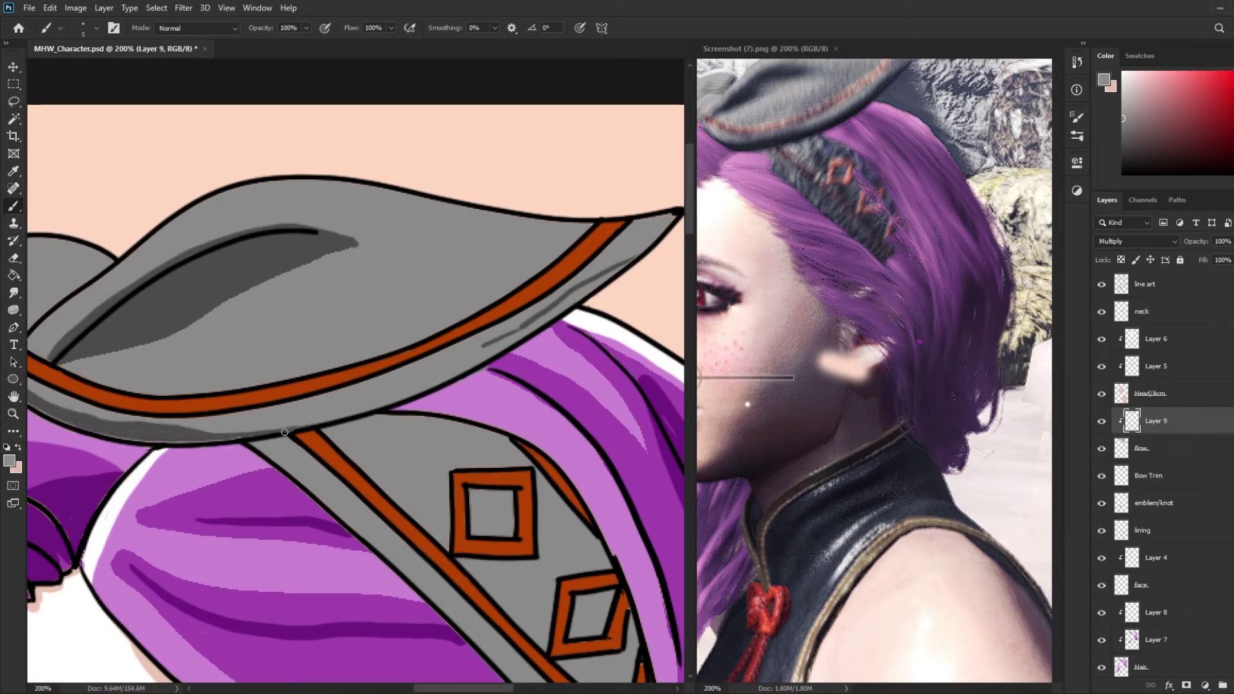
# - Compare against the reference face, then paint soft near-white shading along the bow's top
pyautogui.click(939, 691)
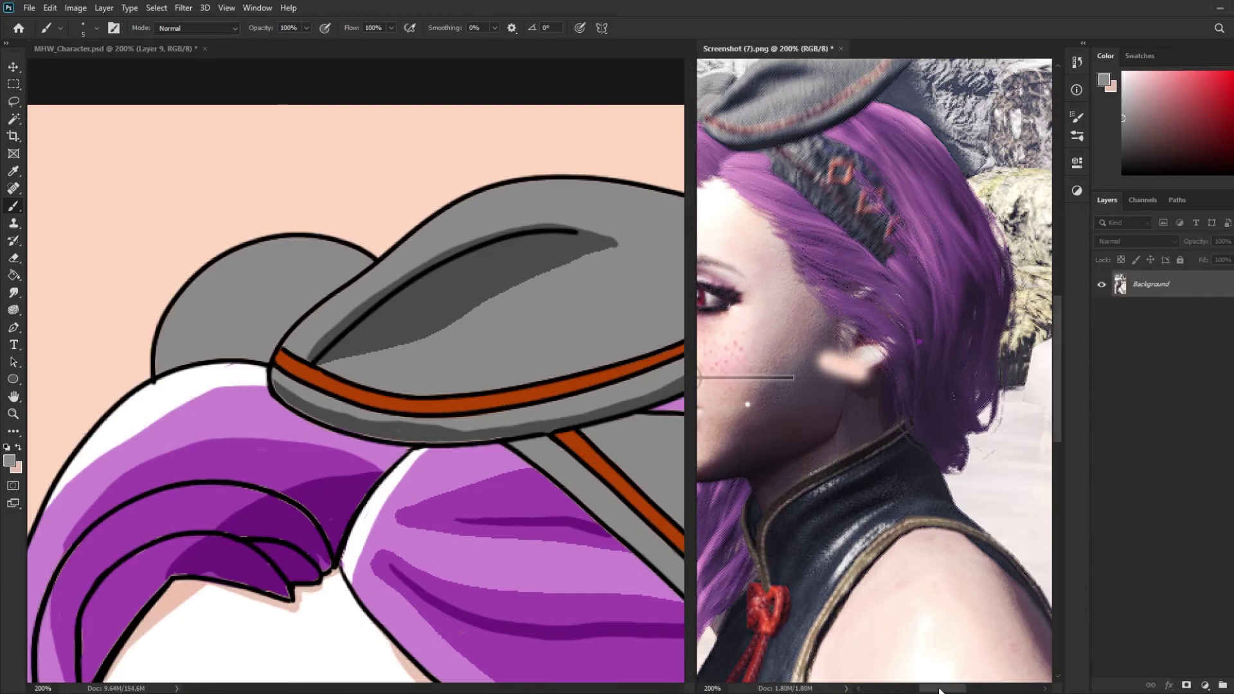
pyautogui.moveTo(940, 691); pyautogui.dragTo(925, 691)
pyautogui.moveTo(296, 272); pyautogui.dragTo(174, 271)
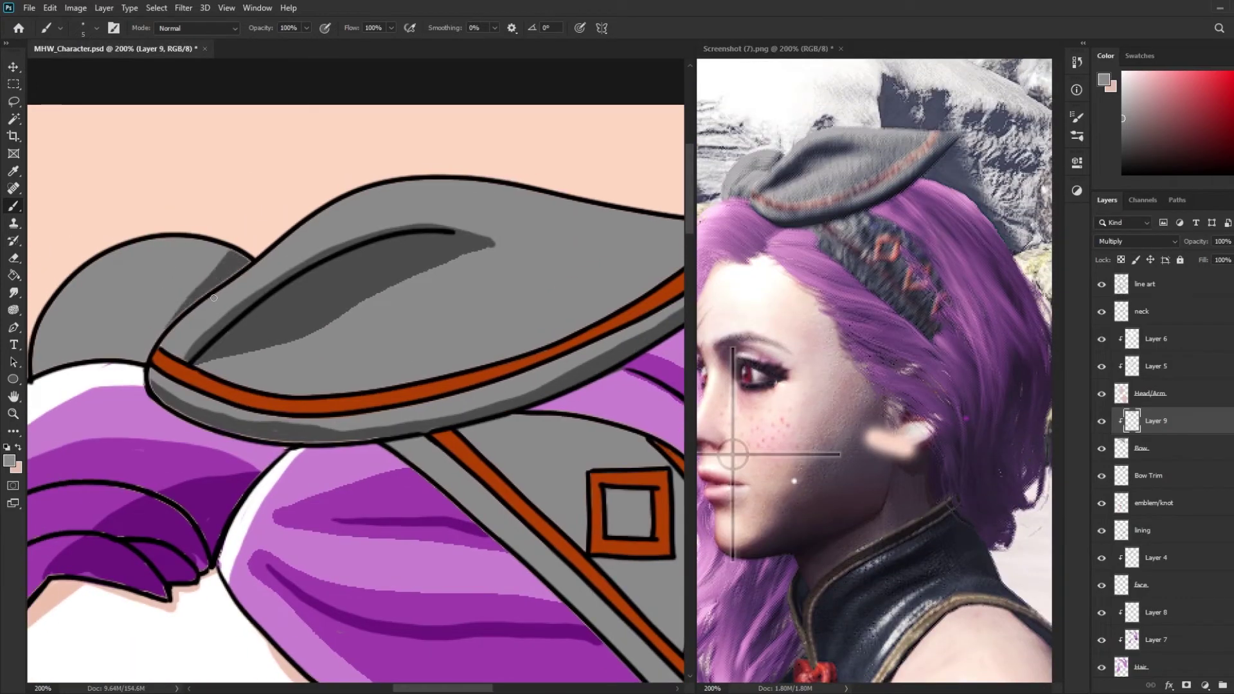
pyautogui.keyDown('alt'); pyautogui.click(359, 368); pyautogui.keyUp('alt')
pyautogui.hscroll(3, 479, 661)
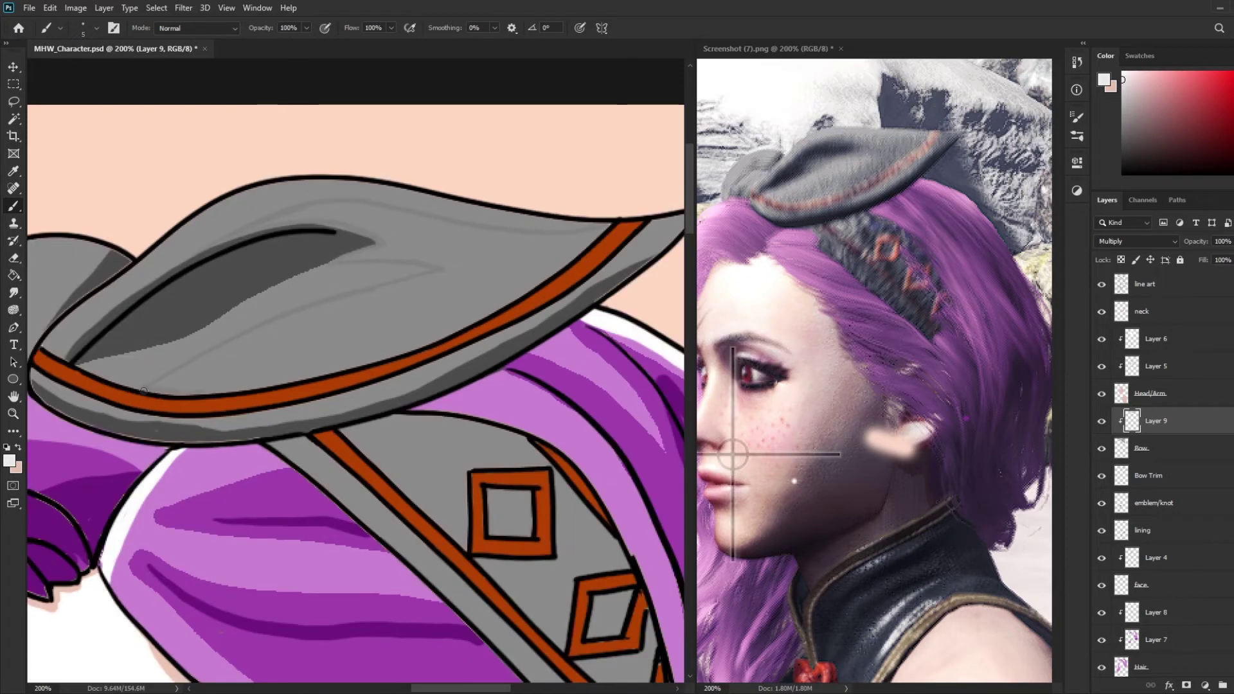
pyautogui.moveTo(588, 241); pyautogui.dragTo(421, 192)
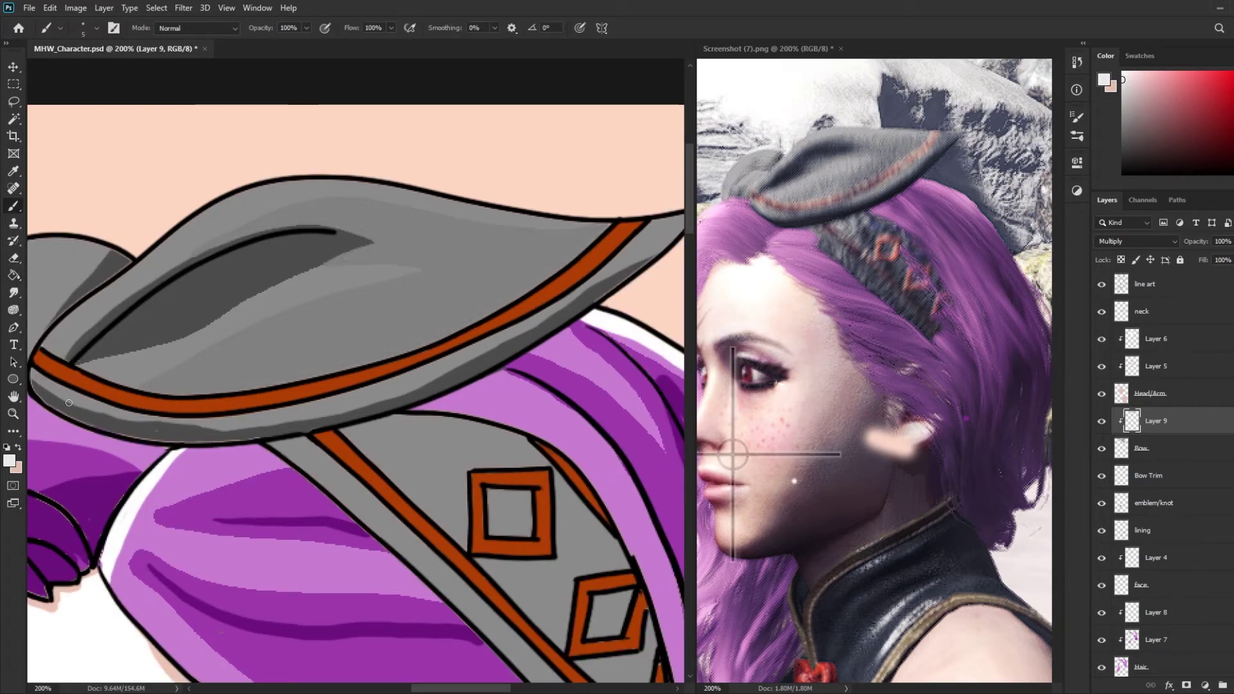
pyautogui.hscroll(-6, 69, 403)
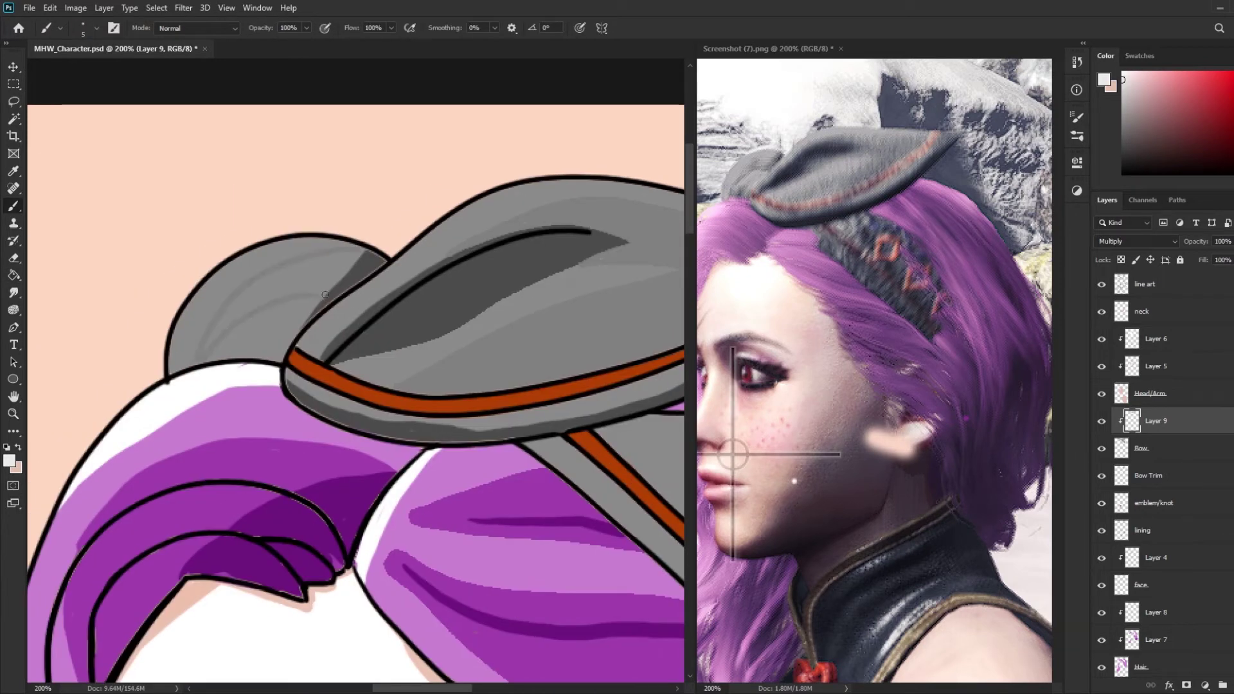
# - Smooth the dome's shading and paint white highlights on a new clipped layer
pyautogui.moveTo(325, 295); pyautogui.dragTo(219, 328)
pyautogui.hotkey('ctrl', 'shift', 'n')
pyautogui.press('Return')
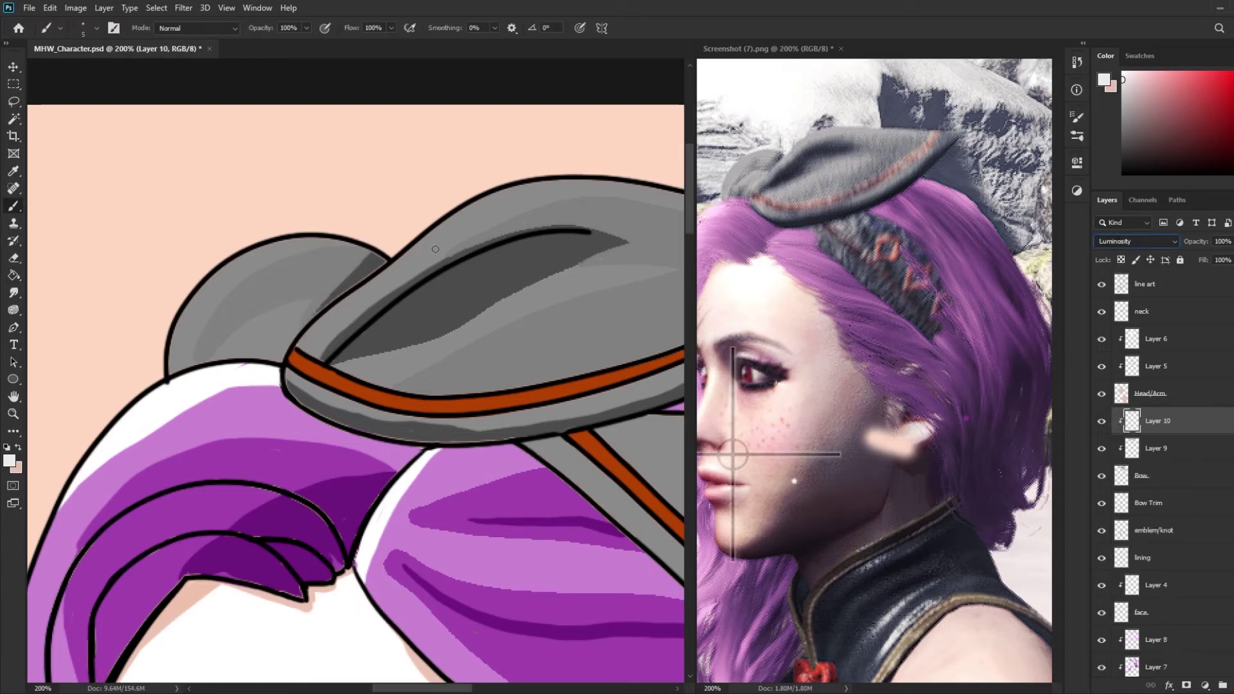
pyautogui.moveTo(206, 290); pyautogui.dragTo(171, 369)
pyautogui.moveTo(303, 344); pyautogui.dragTo(444, 222)
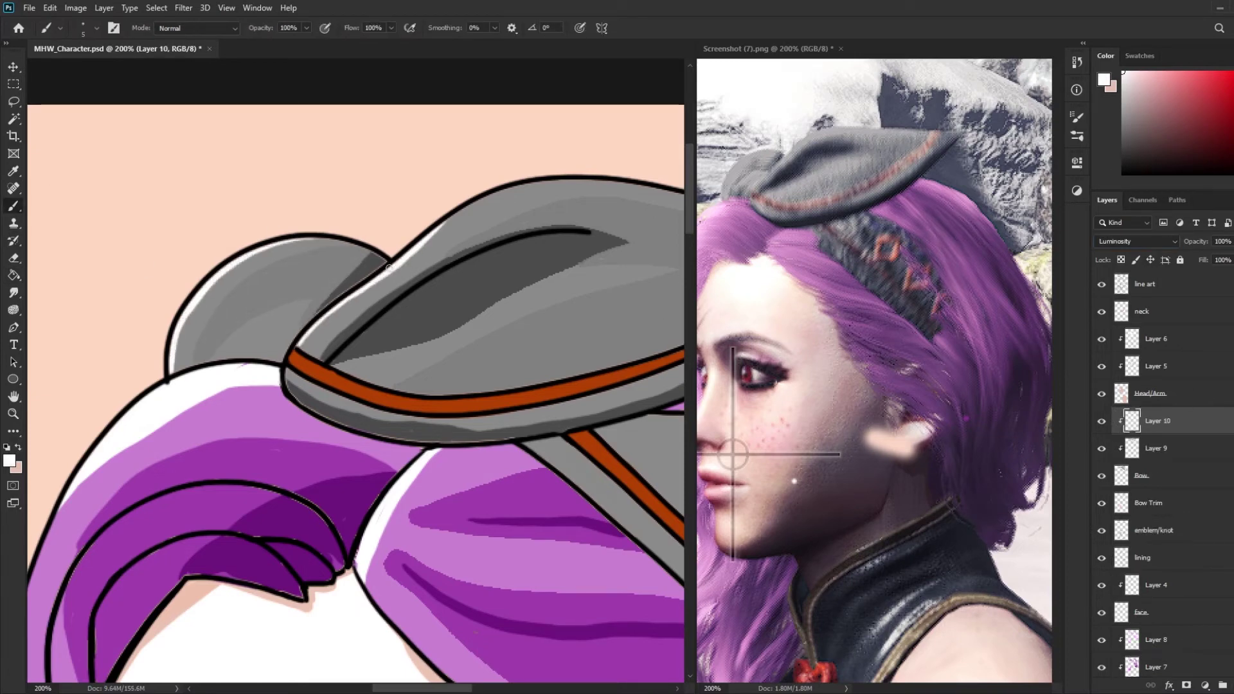
# - Extend the rim highlight along the bow's top edge toward its tip
pyautogui.keyDown('alt'); pyautogui.click(474, 420); pyautogui.keyUp('alt')
pyautogui.scroll(5, 474, 419)
pyautogui.moveTo(302, 366); pyautogui.dragTo(476, 331)
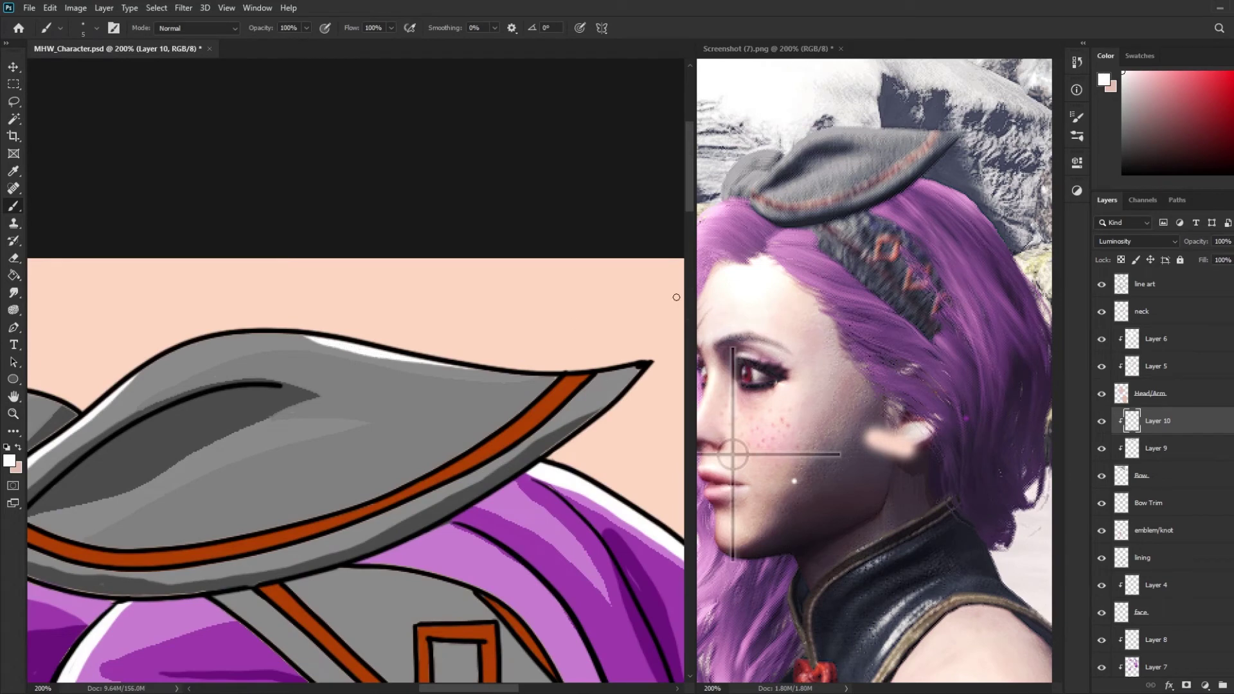
pyautogui.moveTo(412, 689); pyautogui.dragTo(421, 693)
pyautogui.moveTo(437, 188); pyautogui.dragTo(405, 316)
pyautogui.scroll(-3, 480, 136)
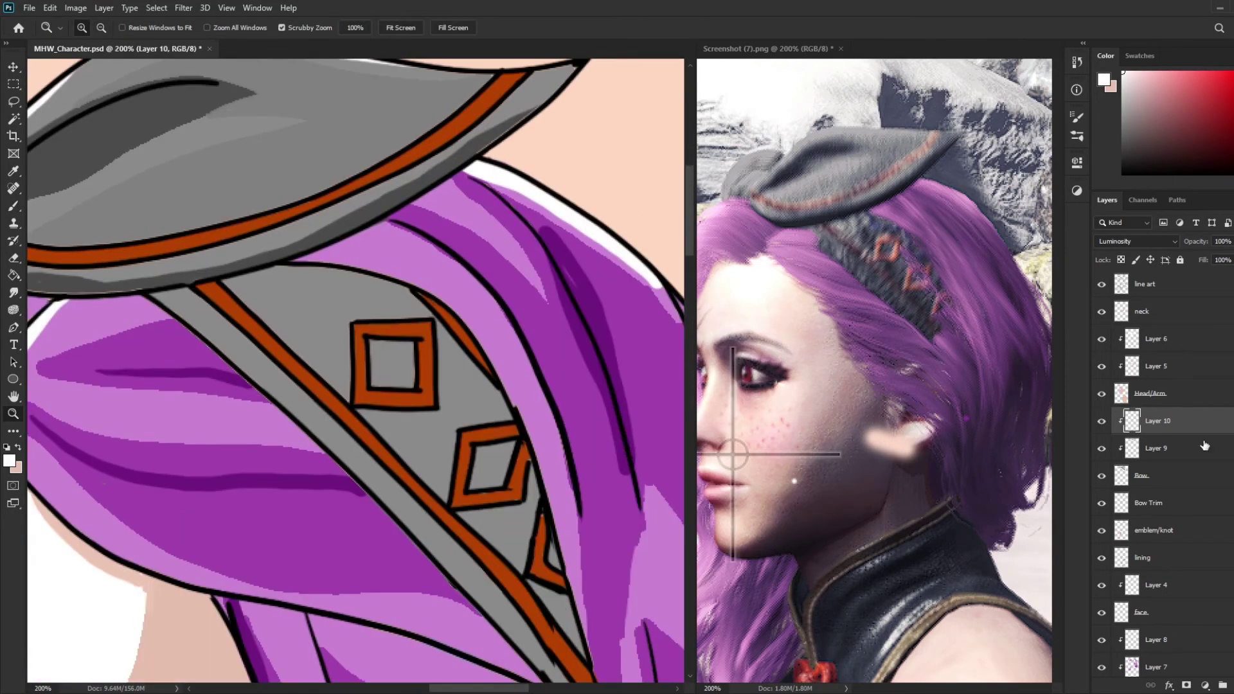
# - On the shadow layer, outline darker grey shading down the sash band and its edge
pyautogui.hotkey('alt', '[')
pyautogui.press('i')
pyautogui.press('b')
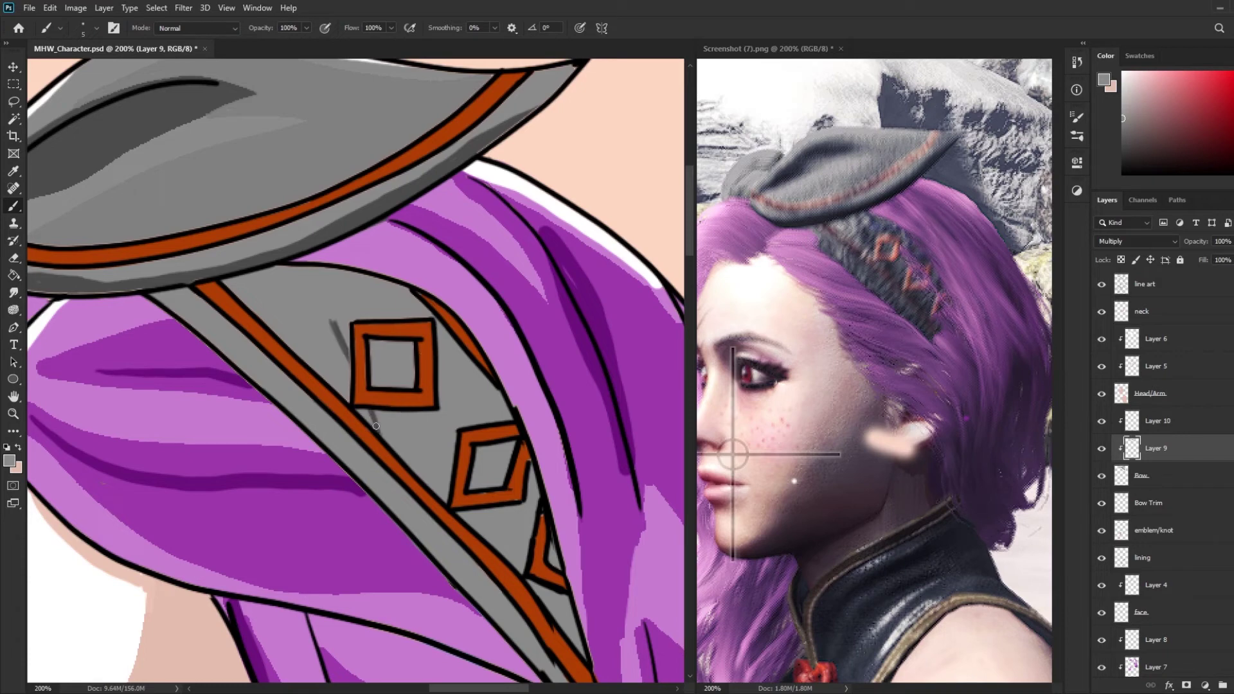
pyautogui.moveTo(334, 272); pyautogui.dragTo(495, 411)
pyautogui.moveTo(533, 463); pyautogui.dragTo(576, 649)
pyautogui.moveTo(398, 437)
pyautogui.mouseDown()
pyautogui.moveTo(520, 565)
pyautogui.moveTo(514, 553)
pyautogui.mouseUp()
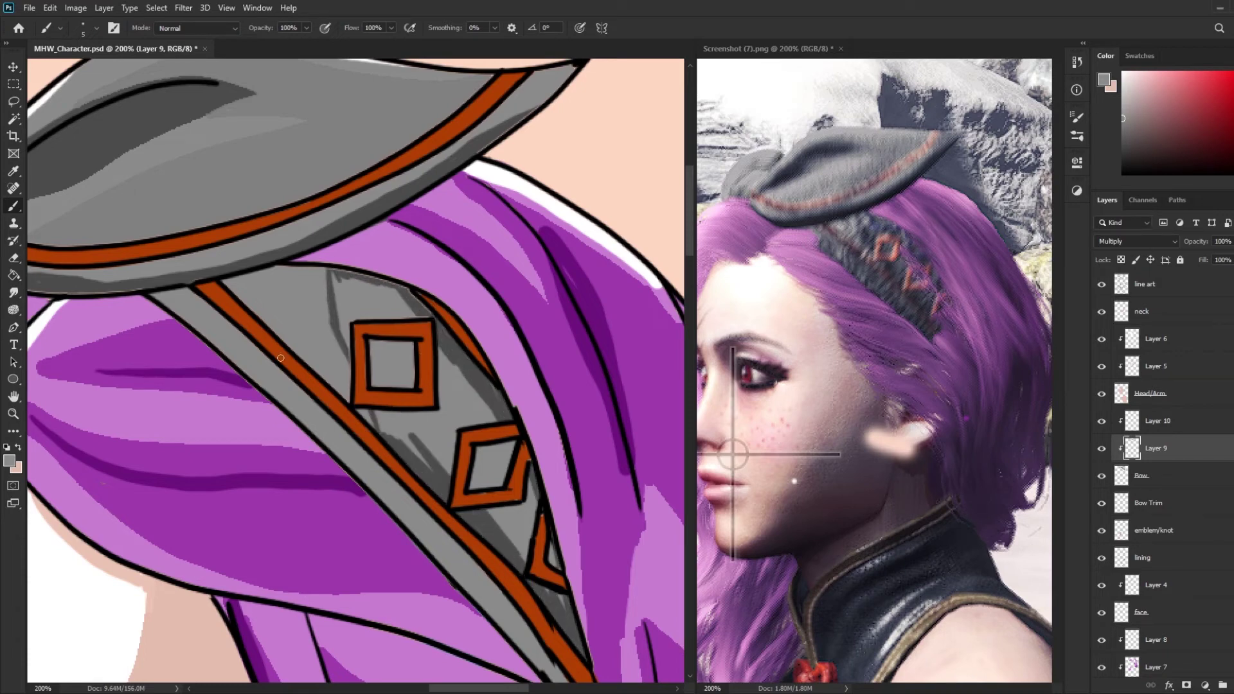
pyautogui.moveTo(277, 357); pyautogui.dragTo(553, 681)
pyautogui.moveTo(692, 243); pyautogui.dragTo(692, 259)
pyautogui.moveTo(495, 478); pyautogui.dragTo(606, 619)
pyautogui.moveTo(395, 370); pyautogui.dragTo(532, 534)
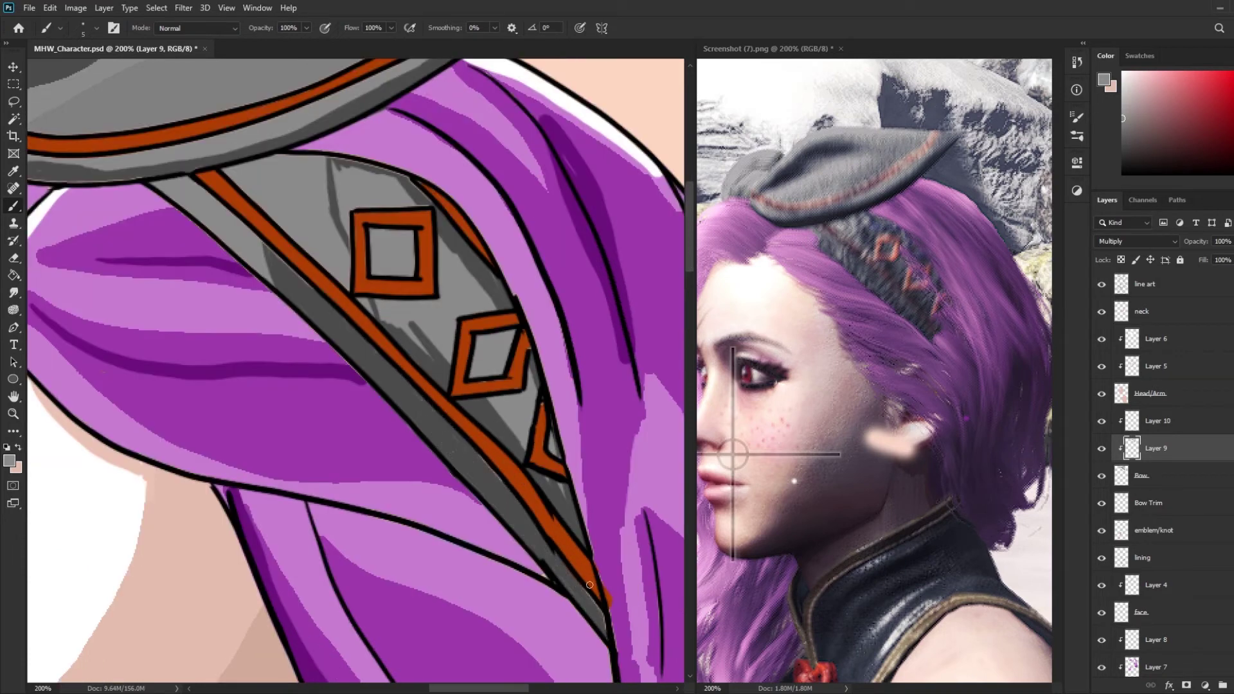
# - Fill the outlined sash shadow with darker grey and select the bow's base layer
pyautogui.press('g')
pyautogui.click(389, 212)
pyautogui.press('b')
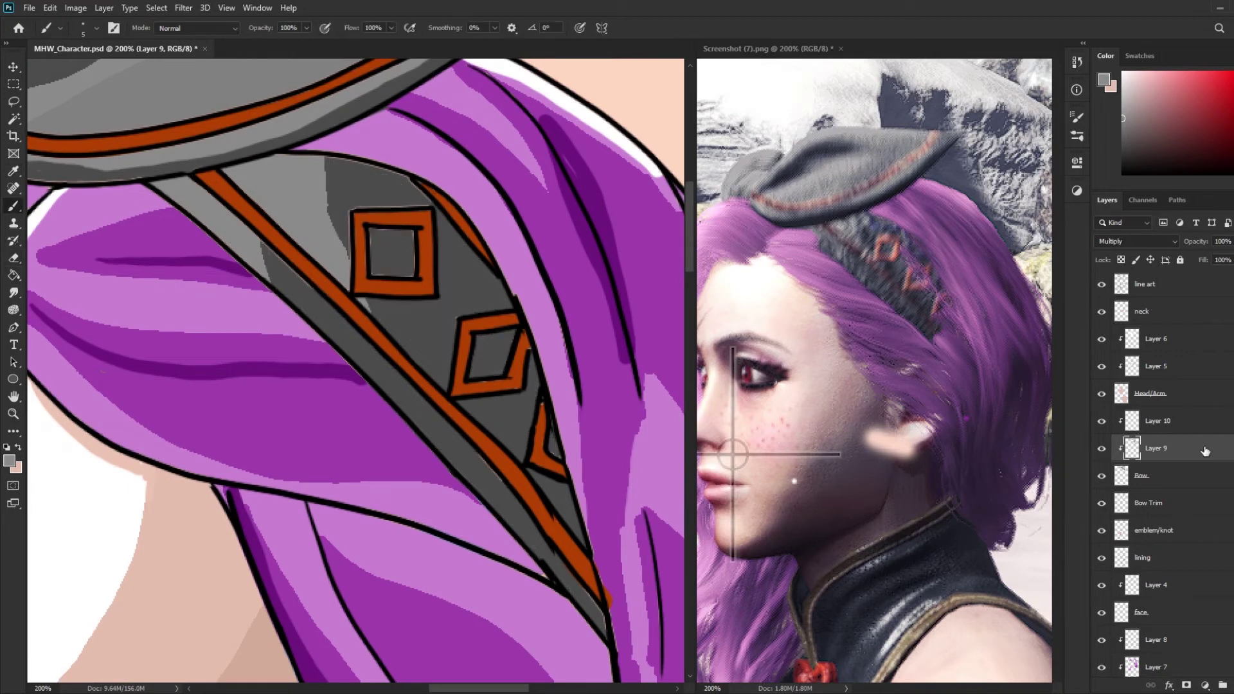
pyautogui.click(1157, 476)
# - Add a layer clipped to the Bow Trim and sample the orange trim colour
pyautogui.click(1157, 503)
pyautogui.click(1223, 685)
pyautogui.hotkey('ctrl', 'alt', 'g')
pyautogui.press('i')
pyautogui.click(392, 212)
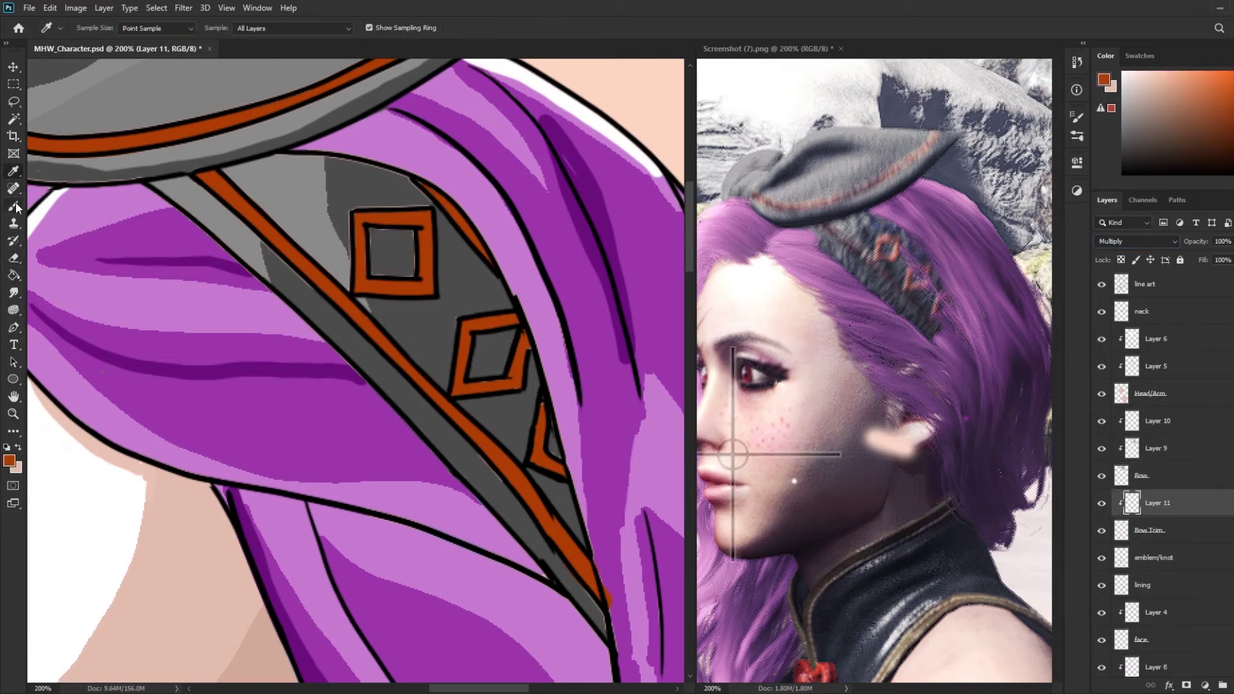
pyautogui.click(14, 205)
# - Shade the orange strap stripe and trim with darker red strokes
pyautogui.hscroll(-5, 149, 292)
pyautogui.scroll(5, 149, 291)
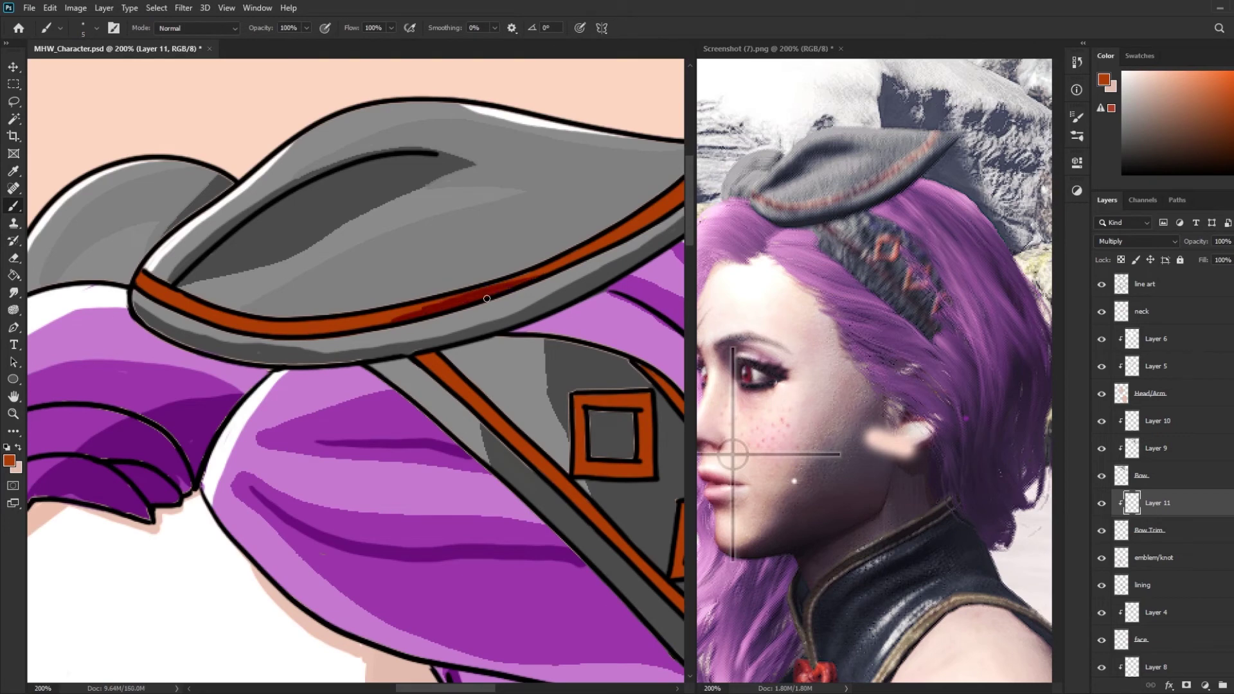
pyautogui.scroll(-3, 295, 330)
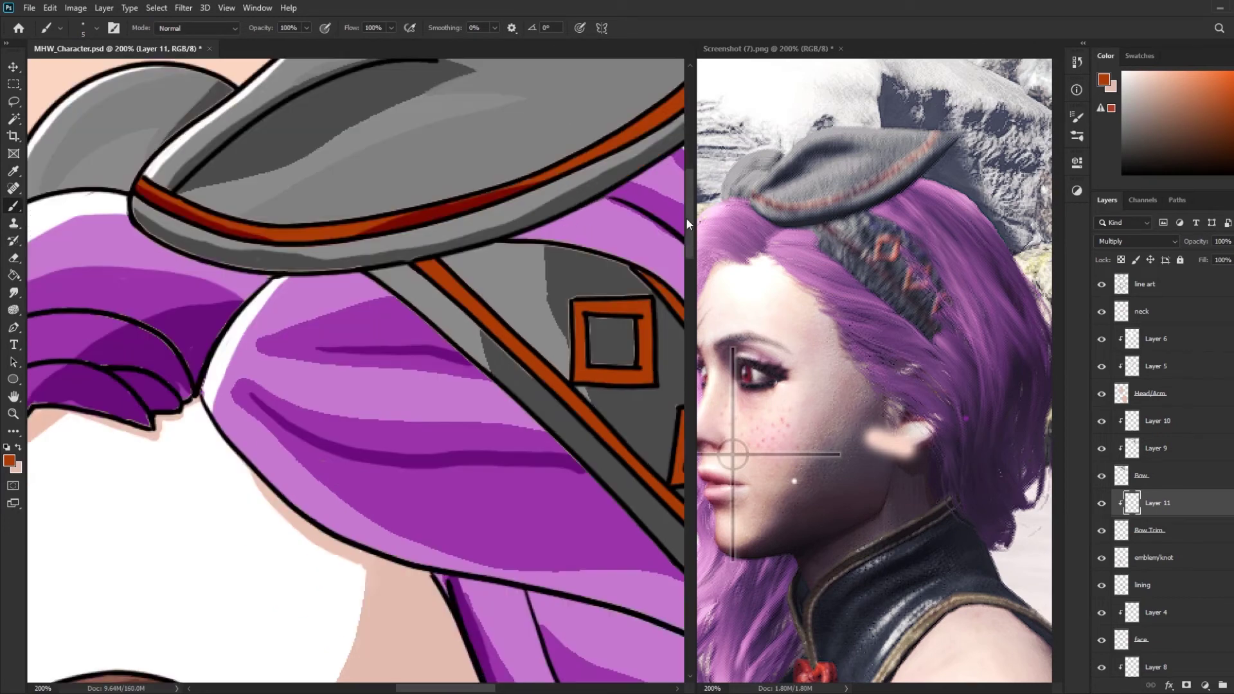
pyautogui.hscroll(3, 460, 383)
pyautogui.moveTo(460, 383); pyautogui.dragTo(532, 384)
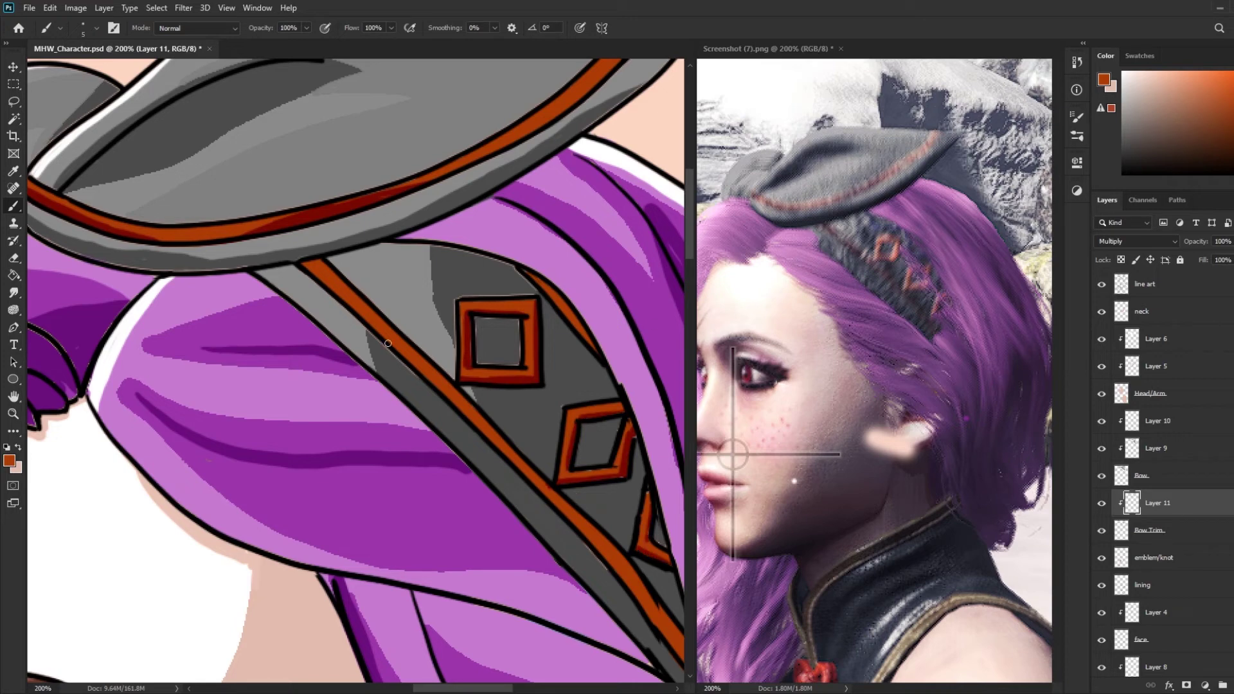
pyautogui.moveTo(661, 622); pyautogui.dragTo(311, 261)
pyautogui.moveTo(598, 350); pyautogui.dragTo(528, 274)
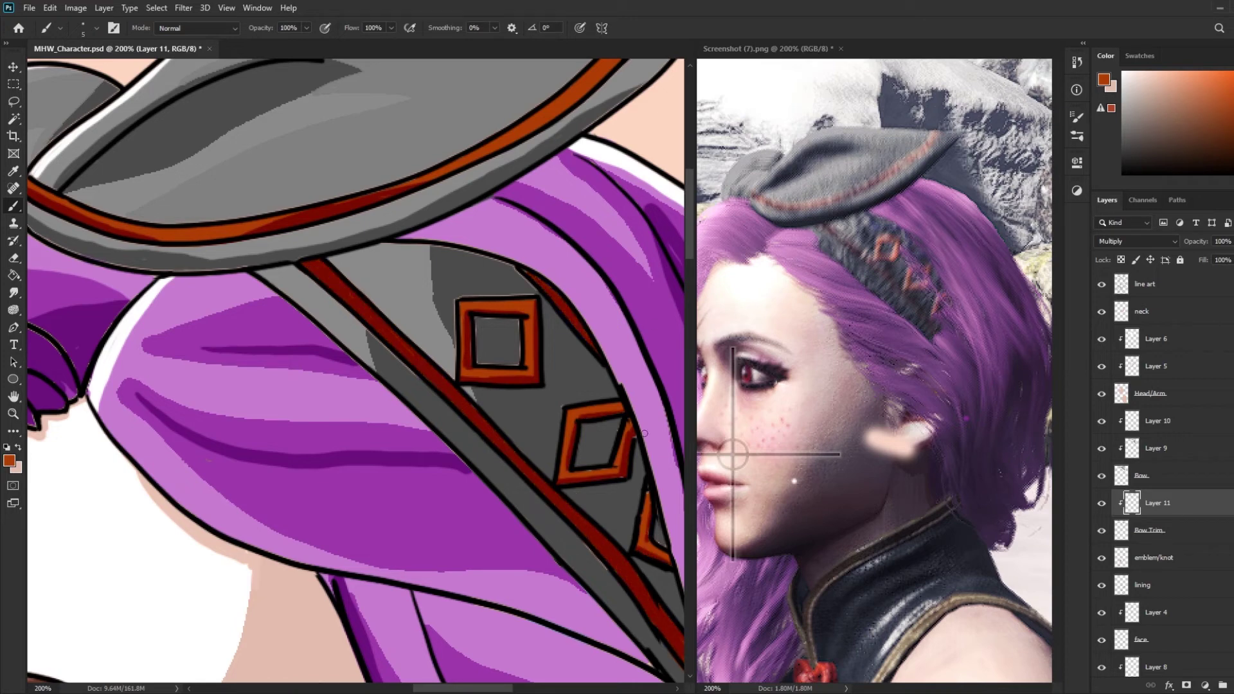
# - Add a new Luminosity layer for the trim highlights
pyautogui.hotkey('ctrl', 'shift', 'alt', 'n')
pyautogui.scroll(-20, 1162, 245)
pyautogui.click(1123, 72)
pyautogui.scroll(3, 586, 275)
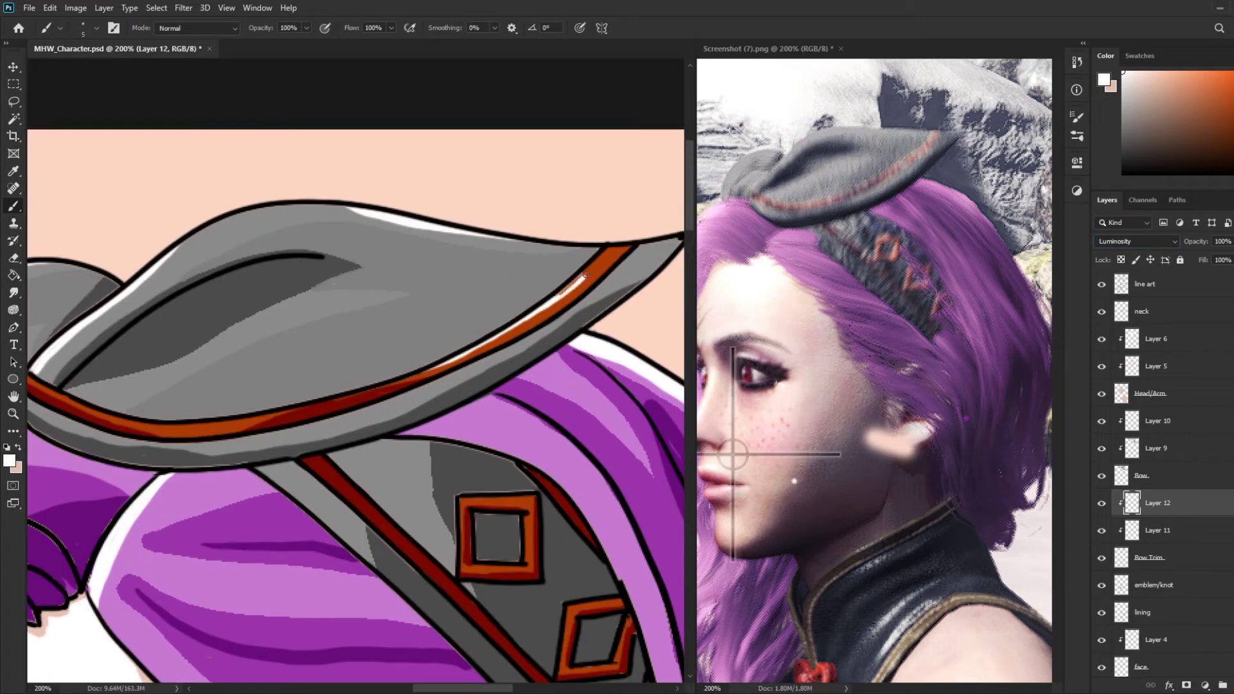
pyautogui.scroll(-3, 551, 309)
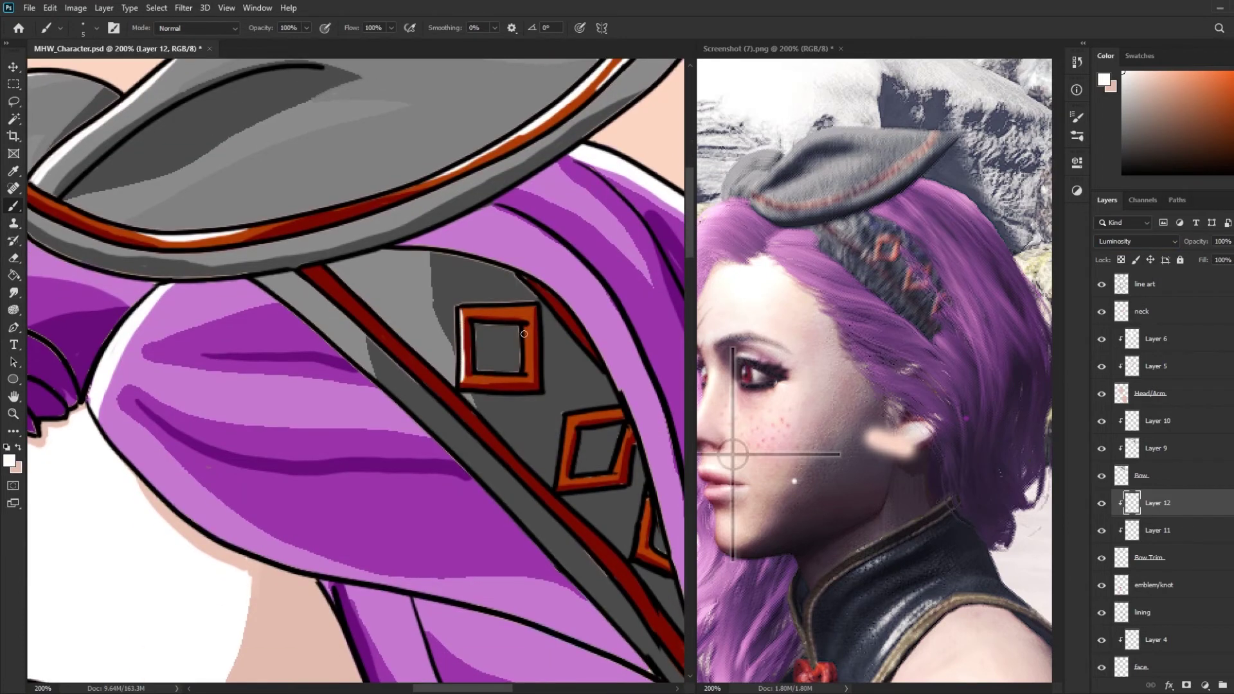
pyautogui.hscroll(3, 613, 398)
# - Add a Multiply layer clipped to the neck and fill it with pink
pyautogui.press('z')
pyautogui.hotkey('ctrl', '-')
pyautogui.hotkey('ctrl', '-')
pyautogui.hotkey('ctrl', '-')
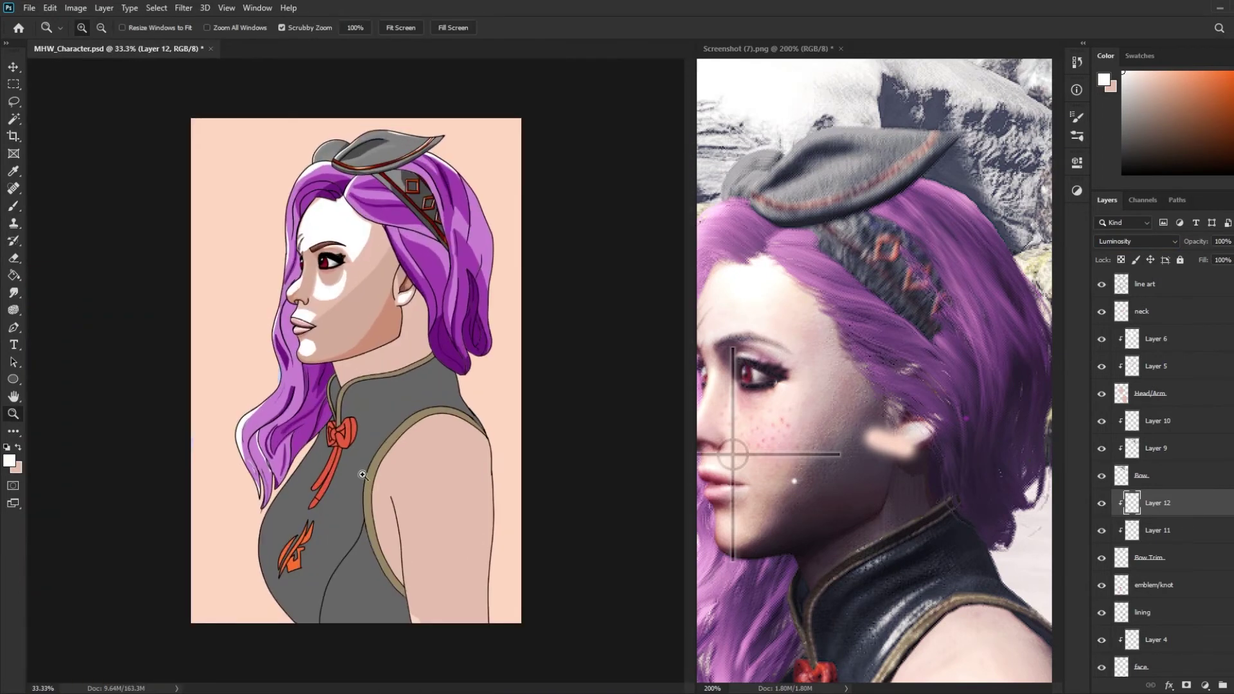
pyautogui.hotkey('ctrl', '+')
pyautogui.hotkey('ctrl', '+')
pyautogui.hotkey('ctrl', '+')
pyautogui.click(1150, 311)
pyautogui.hotkey('ctrl', 'shift', 'alt', 'n')
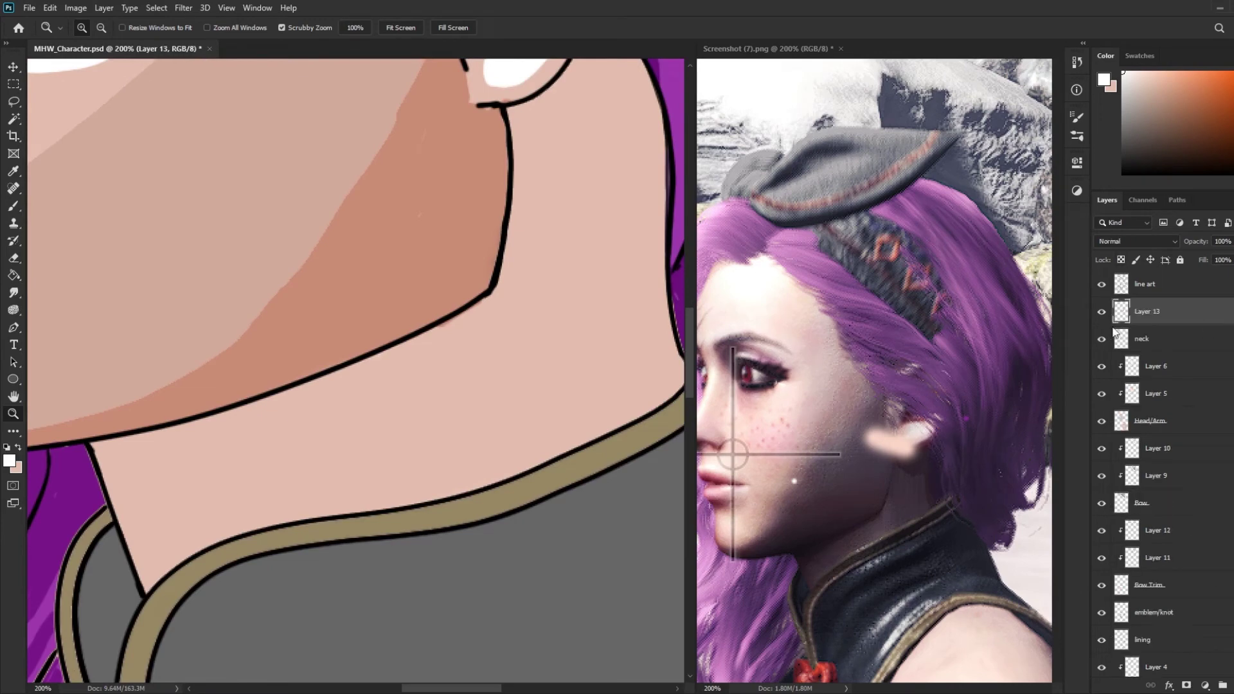
pyautogui.hotkey('ctrl', 'alt', 'g')
pyautogui.press('g')
pyautogui.click(467, 437)
# - Brush darker shadows along the jaw line and down the neck, then fit the portrait in view
pyautogui.press('b')
pyautogui.moveTo(507, 111)
pyautogui.mouseDown()
pyautogui.moveTo(598, 127)
pyautogui.moveTo(622, 418)
pyautogui.mouseUp()
pyautogui.hotkey('ctrl', 'z')
pyautogui.moveTo(597, 129); pyautogui.dragTo(607, 428)
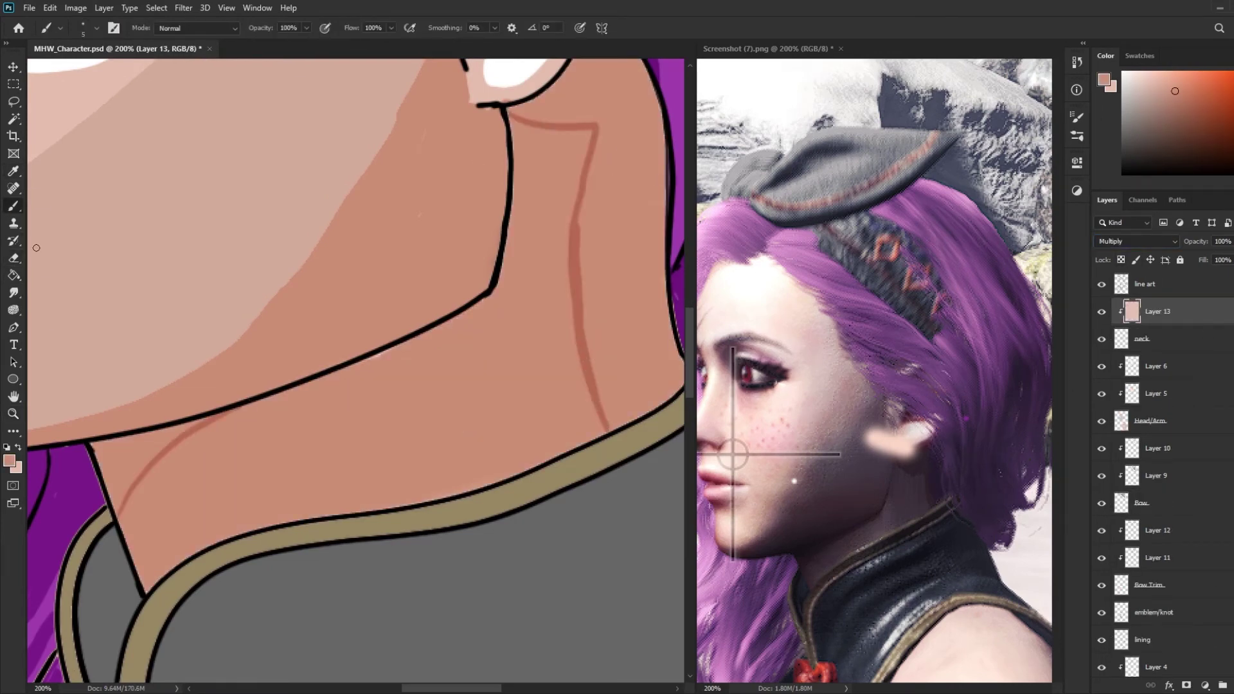
pyautogui.scroll(3, 450, 418)
pyautogui.scroll(-3, 450, 353)
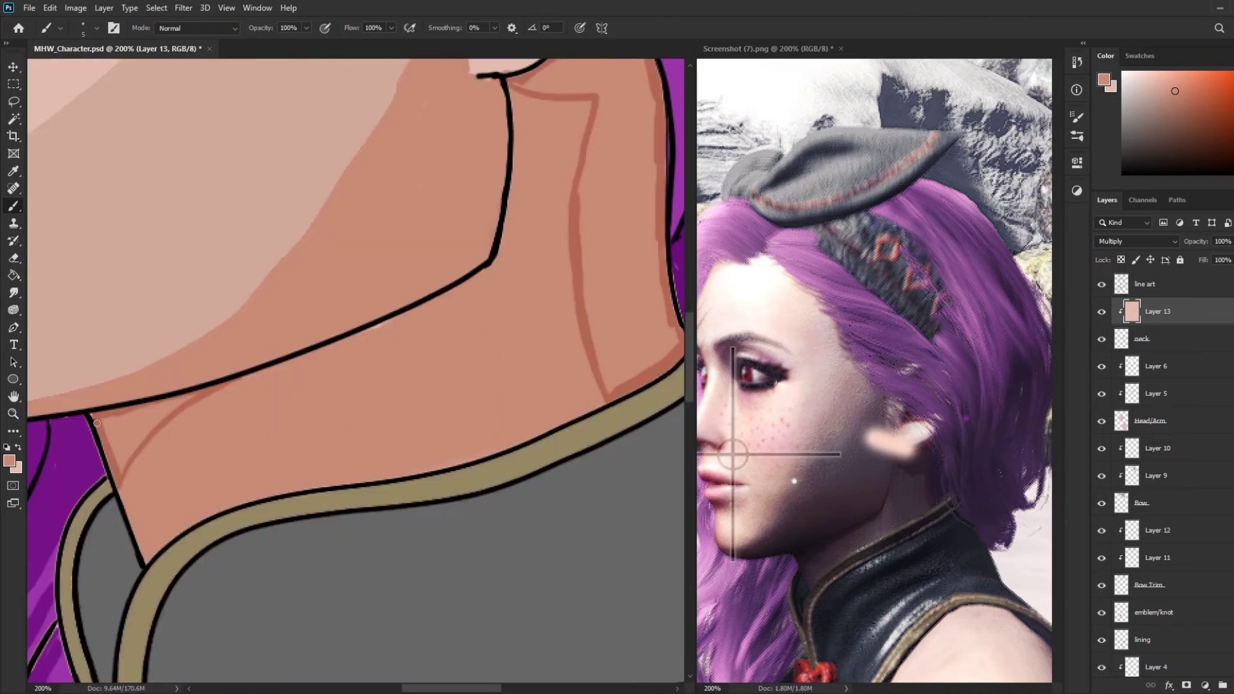
pyautogui.press(']')
pyautogui.moveTo(578, 97); pyautogui.dragTo(620, 298)
pyautogui.press('z')
pyautogui.hotkey('ctrl', '0')
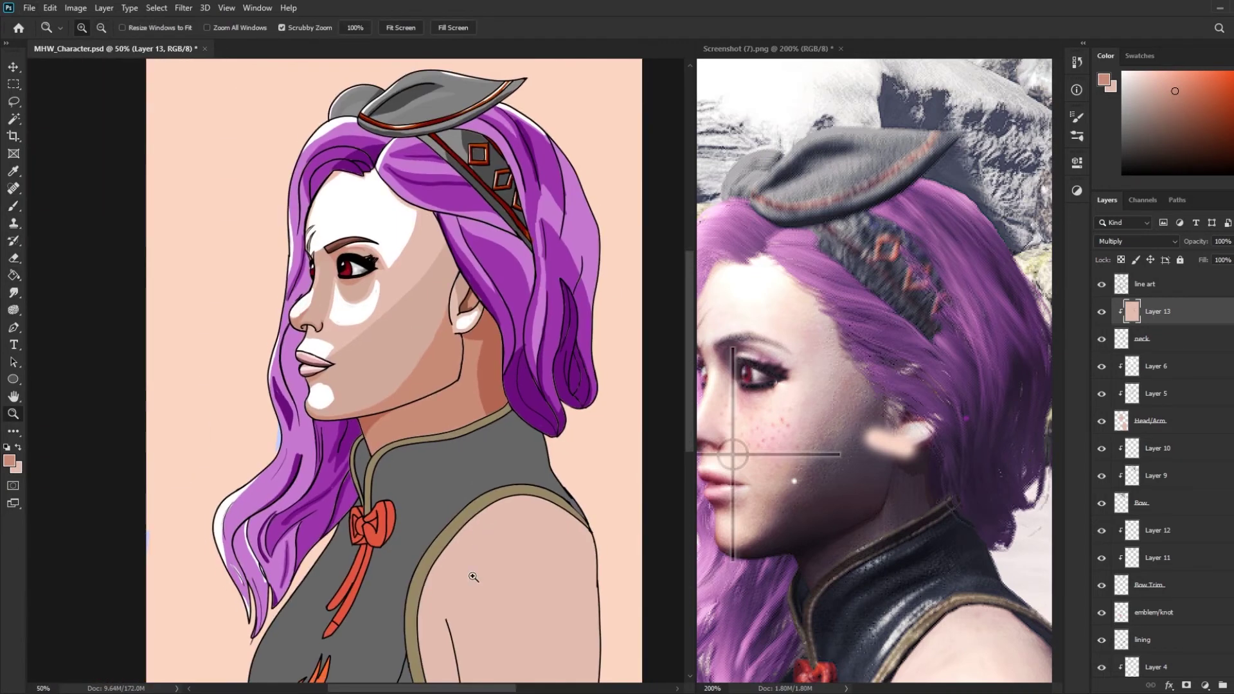
pyautogui.hotkey('ctrl', '+')
# - Zoom in on the torso and arm and select Layer 5 for arm shading
pyautogui.keyDown('alt'); pyautogui.click(874, 322); pyautogui.keyUp('alt')
pyautogui.click(322, 353)
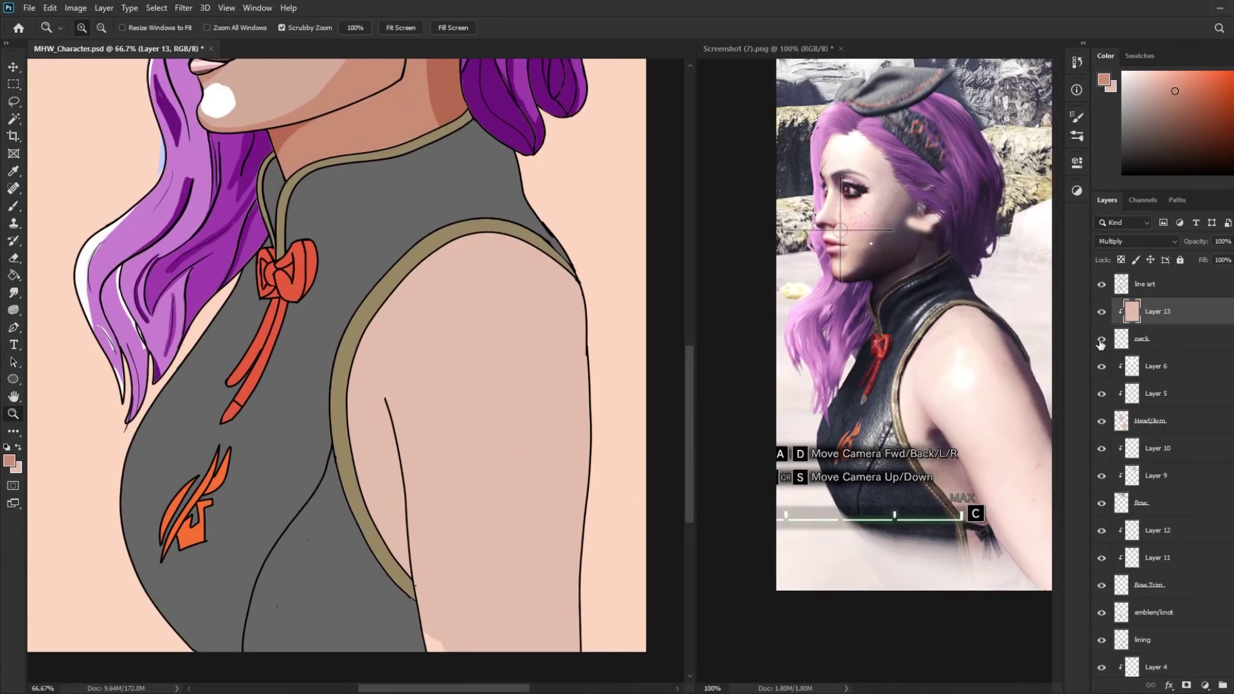
pyautogui.click(1144, 339)
pyautogui.click(1151, 311)
pyautogui.click(1150, 420)
pyautogui.press('b')
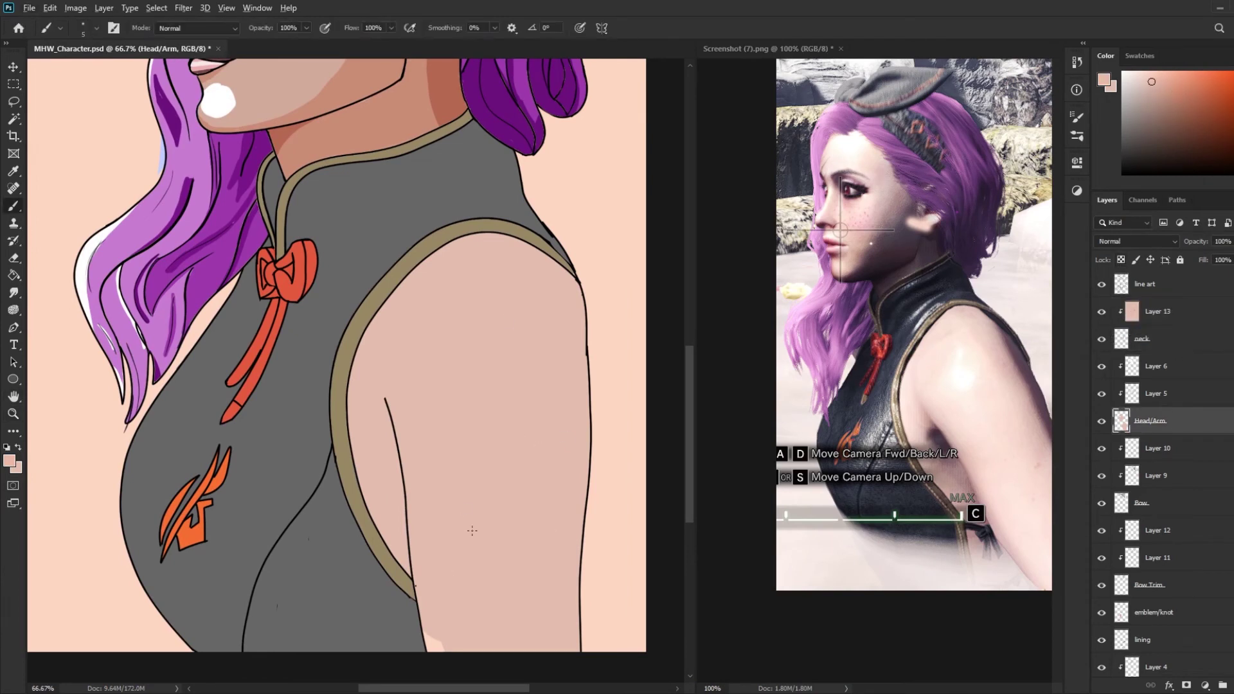
pyautogui.click(1151, 393)
# - Shade darker skin along the arm's right edge and inner line
pyautogui.moveTo(547, 318); pyautogui.dragTo(531, 447)
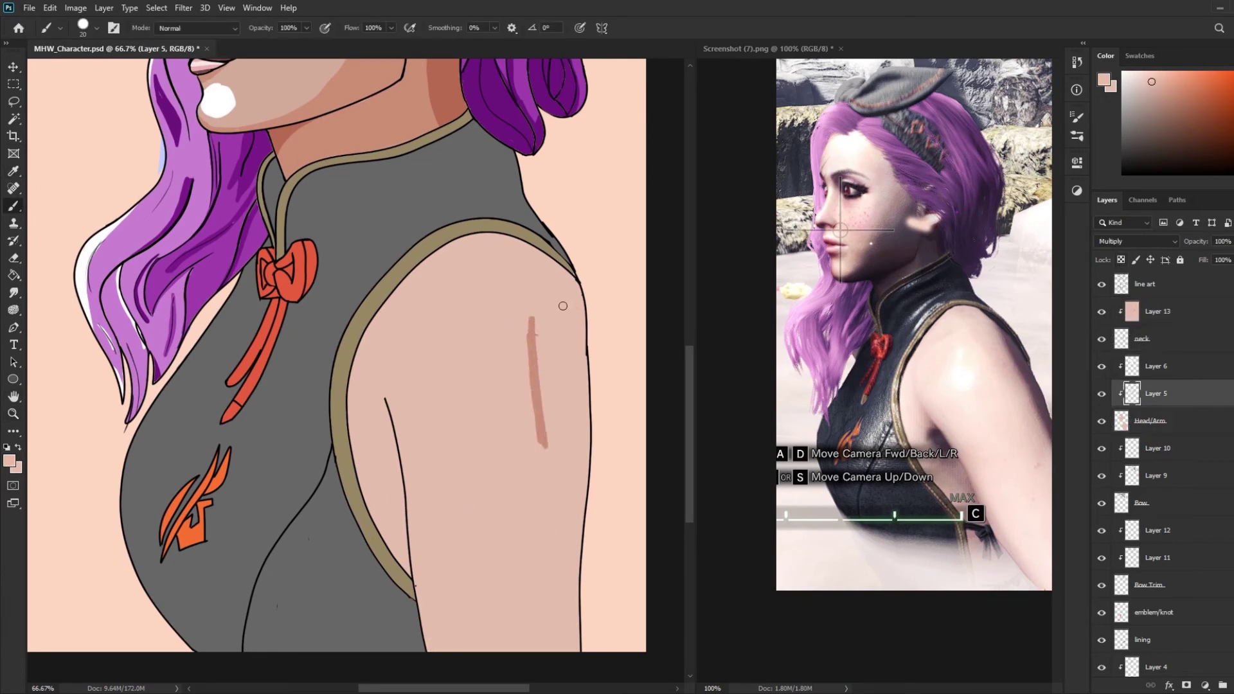
pyautogui.hotkey('ctrl', 'z')
pyautogui.moveTo(561, 256)
pyautogui.mouseDown()
pyautogui.moveTo(589, 472)
pyautogui.moveTo(591, 440)
pyautogui.mouseUp()
pyautogui.moveTo(576, 386); pyautogui.dragTo(575, 658)
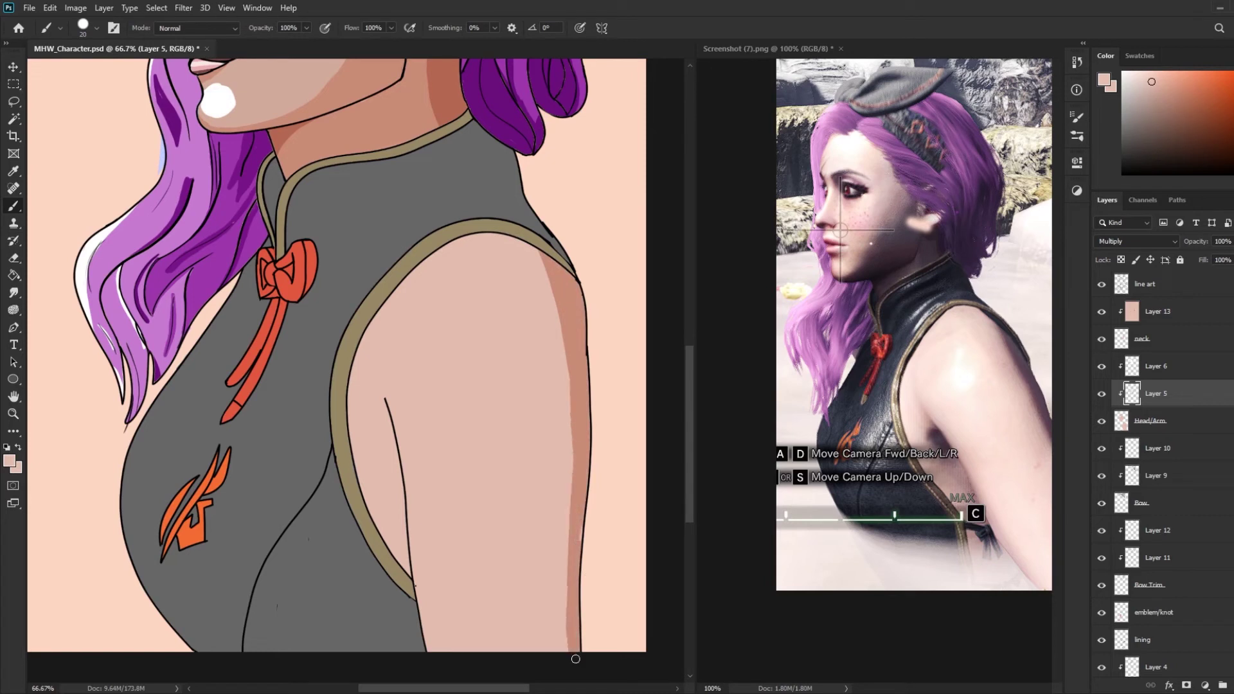
pyautogui.moveTo(385, 407); pyautogui.dragTo(418, 588)
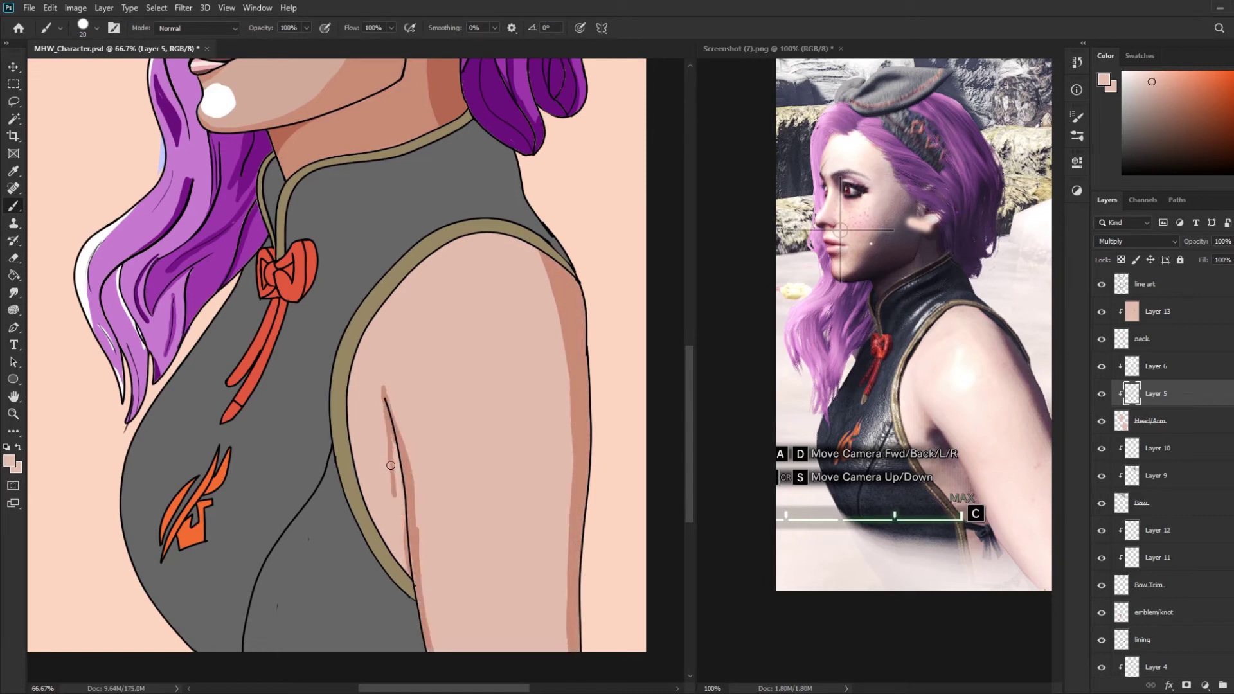
pyautogui.moveTo(389, 444); pyautogui.dragTo(409, 566)
# - On Layer 6, outline and fill a white highlight band across the arm
pyautogui.hotkey('alt', ']')
pyautogui.press('x')
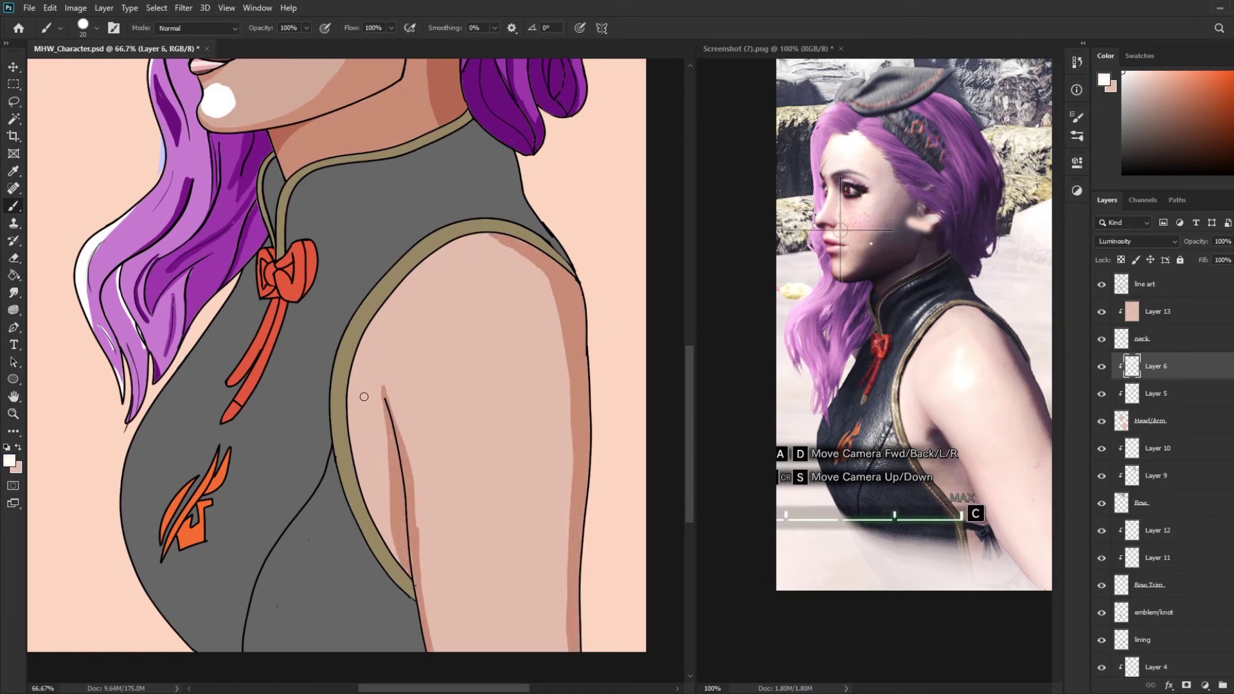
pyautogui.moveTo(364, 396)
pyautogui.mouseDown()
pyautogui.moveTo(385, 329)
pyautogui.moveTo(372, 483)
pyautogui.mouseUp()
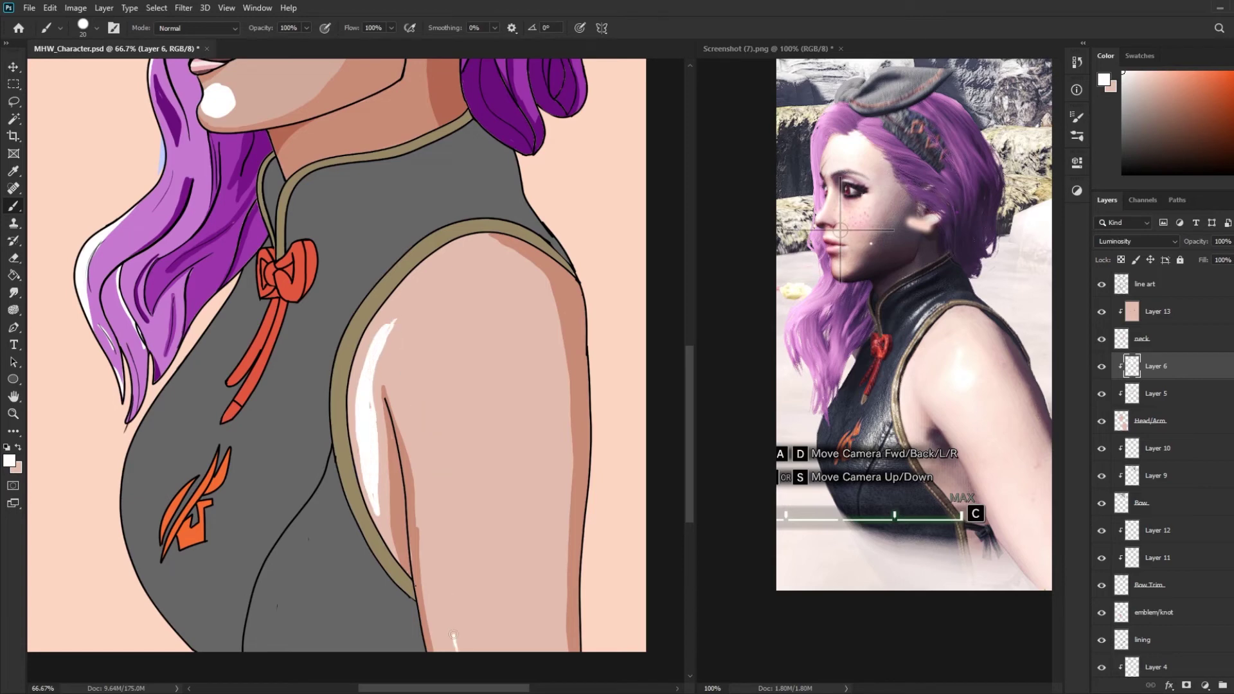
pyautogui.moveTo(453, 636)
pyautogui.mouseDown()
pyautogui.moveTo(450, 257)
pyautogui.moveTo(455, 652)
pyautogui.mouseUp()
pyautogui.press('g')
pyautogui.click(482, 394)
pyautogui.press('z')
pyautogui.keyDown('alt'); pyautogui.click(461, 349); pyautogui.keyUp('alt')
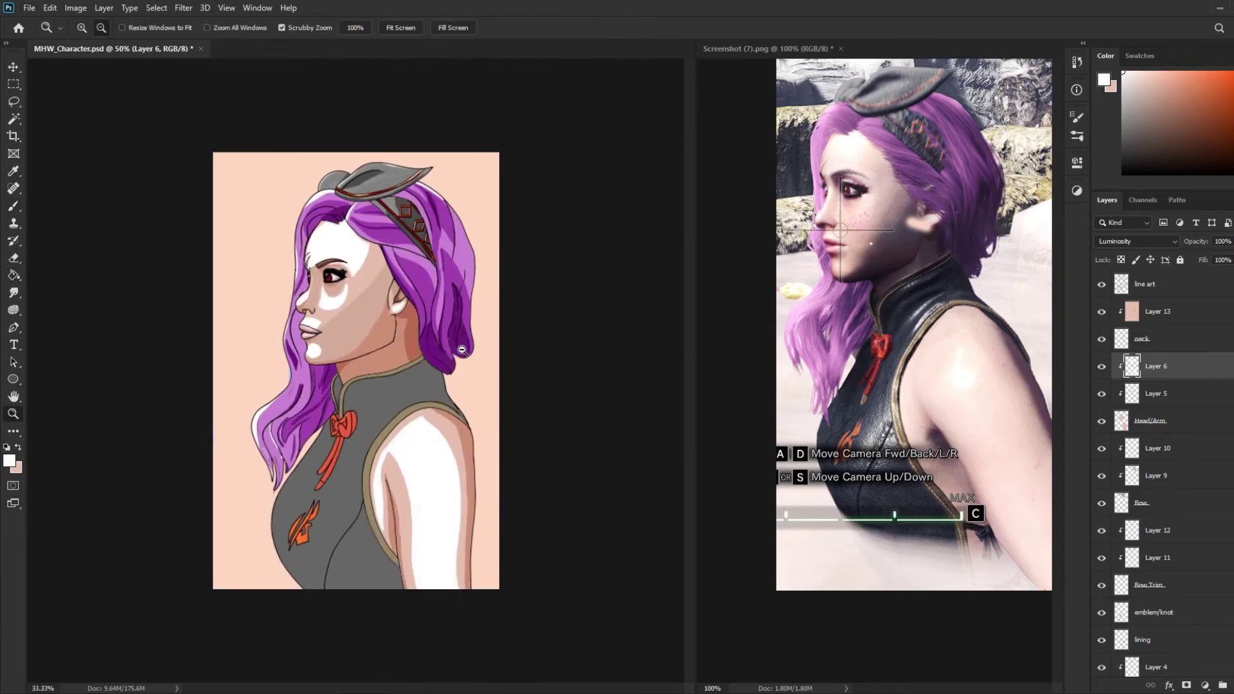
pyautogui.hotkey('ctrl', '+')
pyautogui.hotkey('ctrl', '+')
# - Eyedrop a pink skin tone and refill the arm highlight with light pink
pyautogui.scroll(3, 691, 315)
pyautogui.scroll(-3, 697, 378)
pyautogui.press('i')
pyautogui.hotkey('alt', '[')
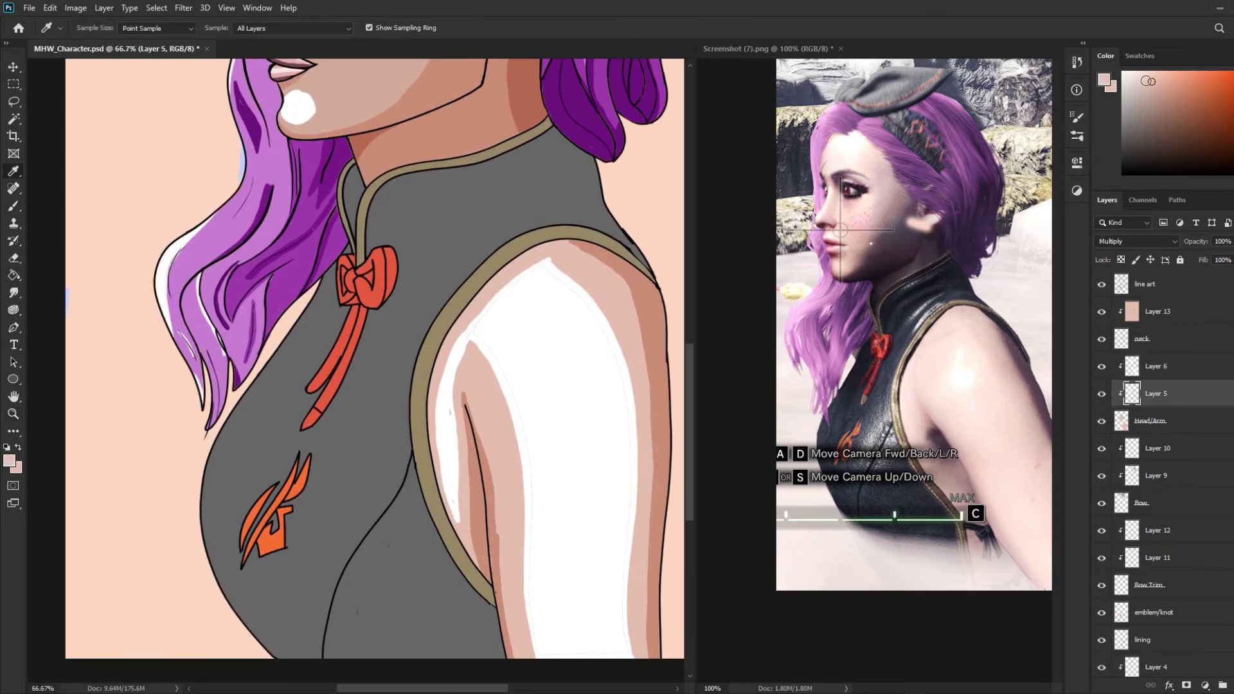
pyautogui.press('g')
pyautogui.click(579, 412)
pyautogui.click(1157, 366)
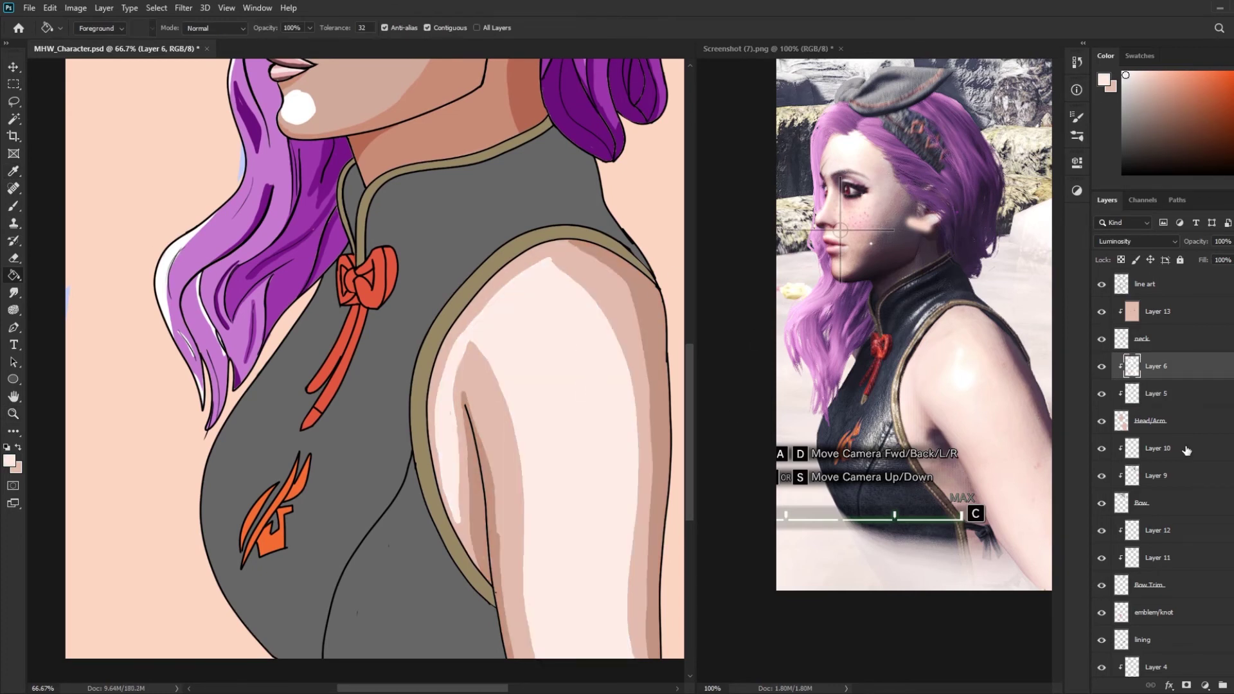
# - Add a new Multiply layer clipped to the dress and pick a dark grey
pyautogui.scroll(-5, 1187, 451)
pyautogui.click(1150, 581)
pyautogui.hotkey('ctrl', 'shift', 'alt', 'n')
pyautogui.hotkey('ctrl', 'alt', 'g')
pyautogui.hotkey('shift', 'alt', 'm')
pyautogui.press('b')
pyautogui.keyDown('alt'); pyautogui.click(534, 175); pyautogui.keyUp('alt')
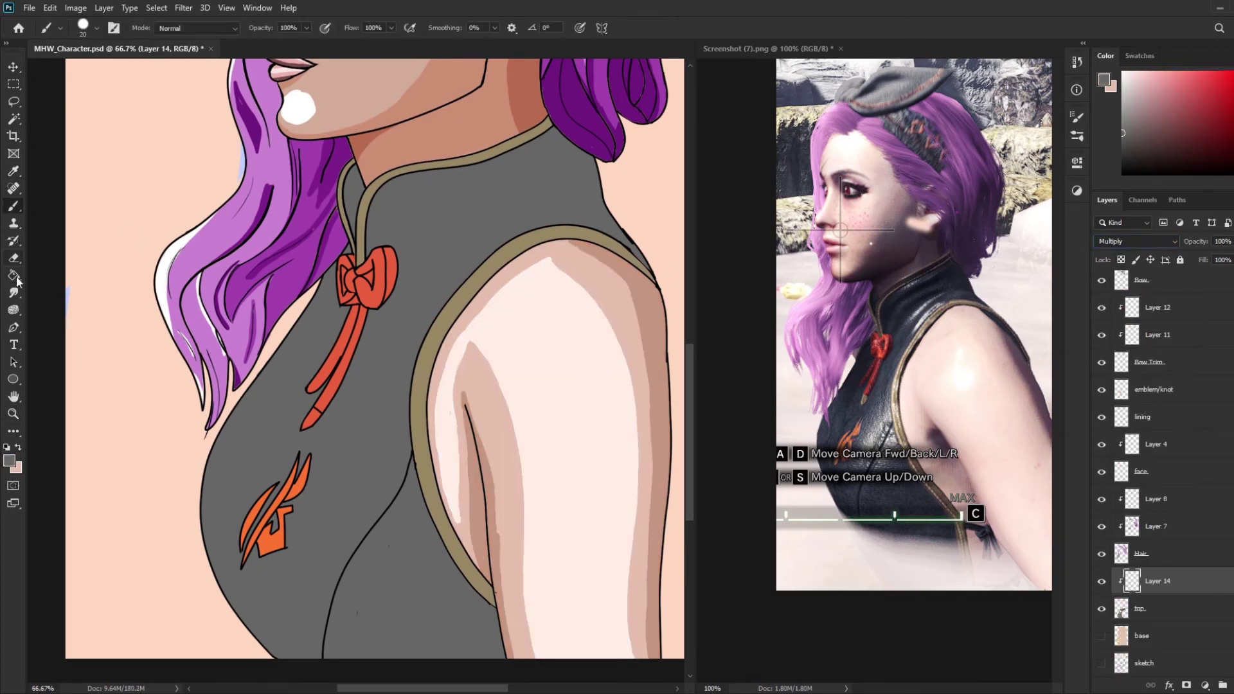
pyautogui.keyDown('alt'); pyautogui.click(540, 191); pyautogui.keyUp('alt')
# - Brush dark grey shadows along the collar and broadly left of the ribbon
pyautogui.moveTo(417, 190); pyautogui.dragTo(392, 226)
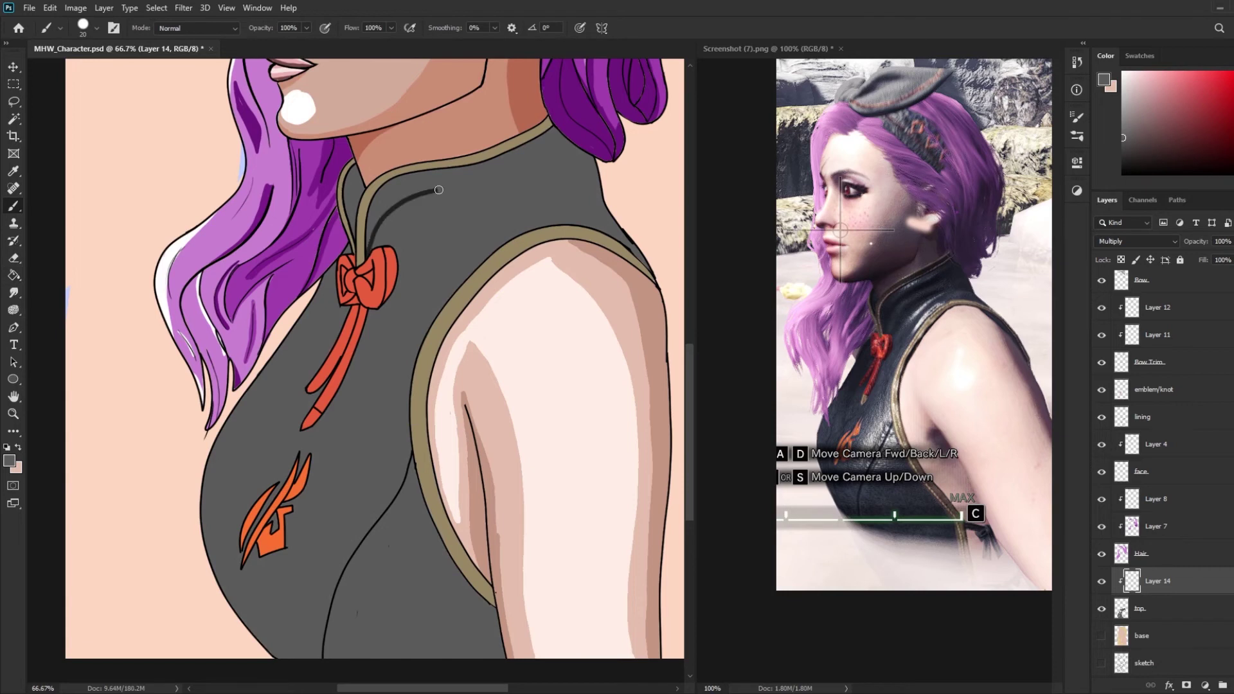
pyautogui.moveTo(438, 191); pyautogui.dragTo(514, 168)
pyautogui.moveTo(370, 248)
pyautogui.mouseDown()
pyautogui.moveTo(538, 159)
pyautogui.moveTo(406, 206)
pyautogui.mouseUp()
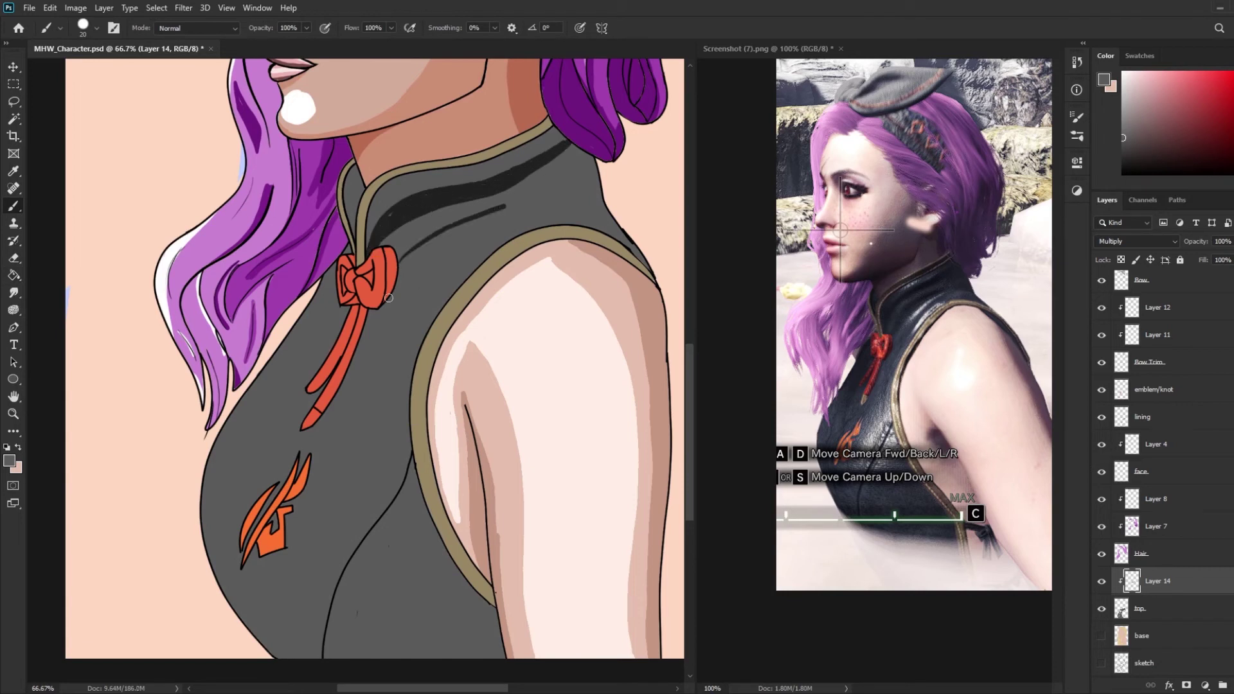
pyautogui.moveTo(393, 273); pyautogui.dragTo(557, 192)
pyautogui.moveTo(479, 223); pyautogui.dragTo(441, 241)
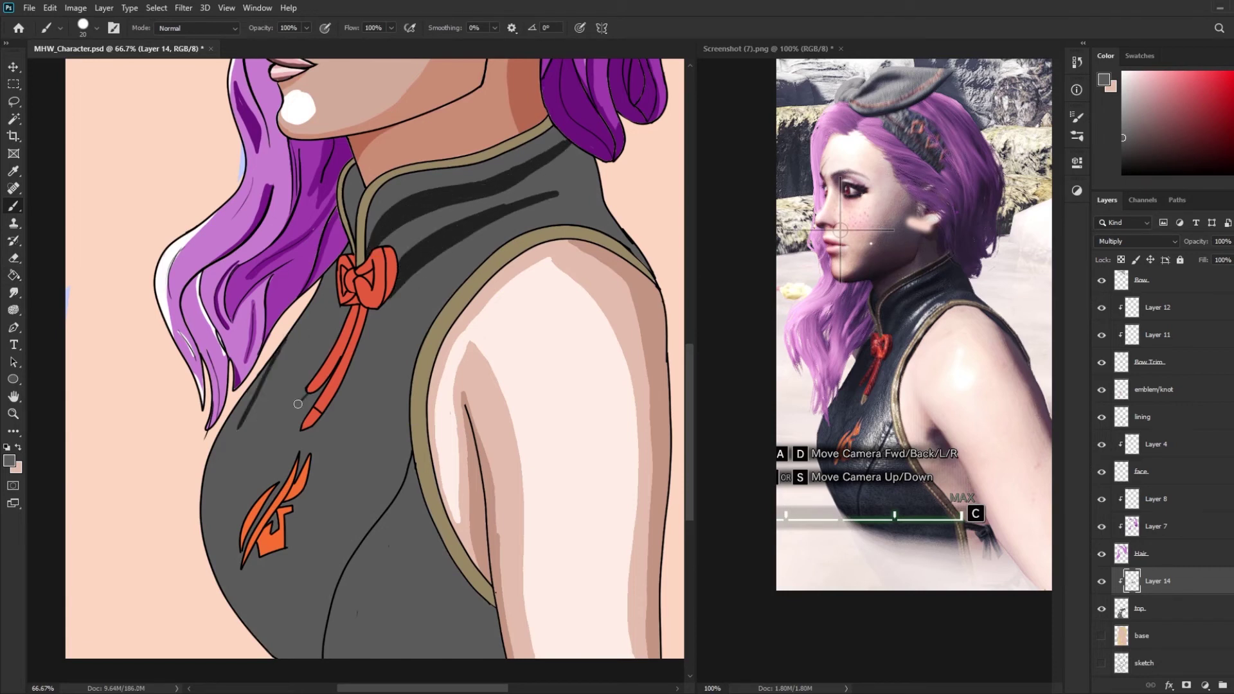
pyautogui.moveTo(298, 404); pyautogui.dragTo(354, 167)
pyautogui.moveTo(289, 347)
pyautogui.mouseDown()
pyautogui.moveTo(245, 444)
pyautogui.moveTo(287, 342)
pyautogui.mouseUp()
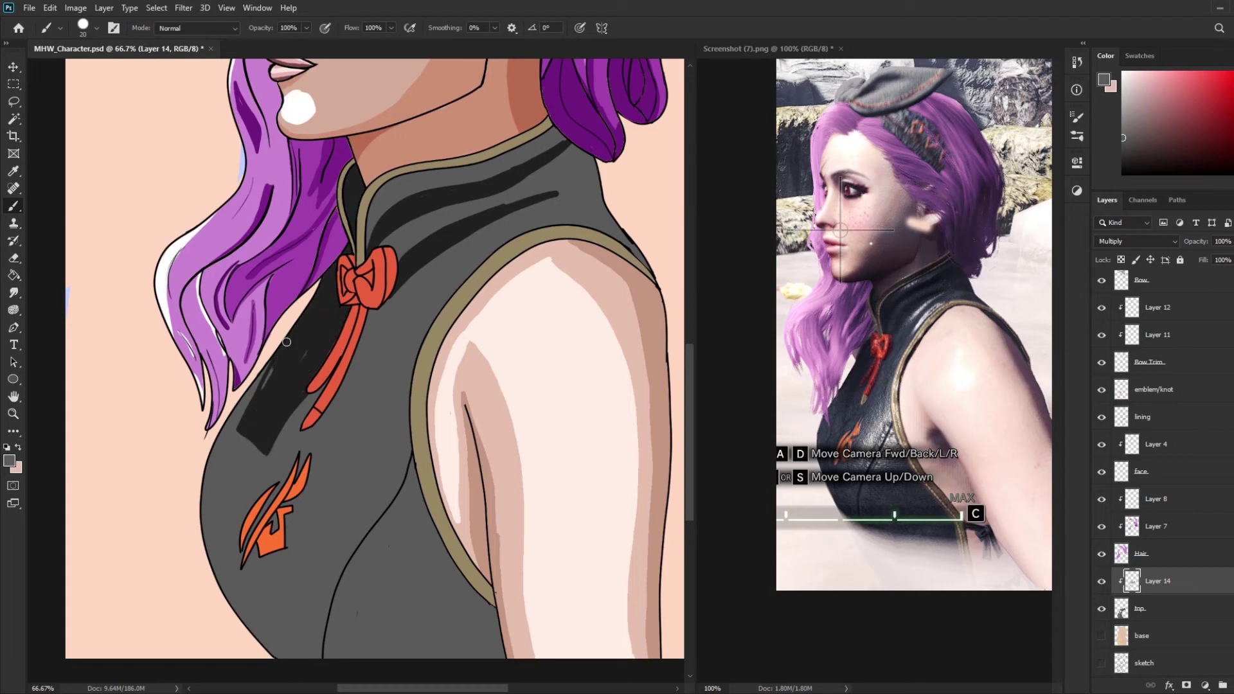
# - Shade the lower-left edge, armhole, hem, collar below the hair and ribbon side
pyautogui.press('e')
pyautogui.press('b')
pyautogui.moveTo(222, 582); pyautogui.dragTo(289, 653)
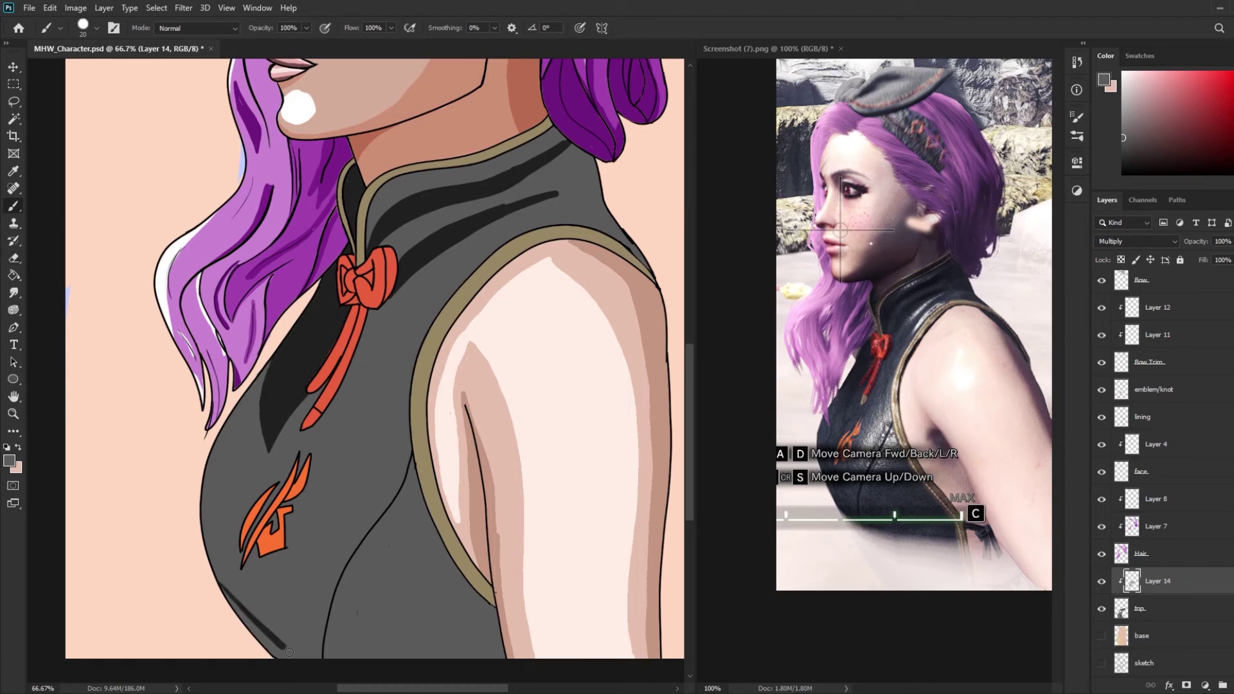
pyautogui.moveTo(409, 482); pyautogui.dragTo(347, 656)
pyautogui.moveTo(469, 588)
pyautogui.mouseDown()
pyautogui.moveTo(491, 655)
pyautogui.moveTo(347, 655)
pyautogui.mouseUp()
pyautogui.moveTo(570, 149); pyautogui.dragTo(596, 176)
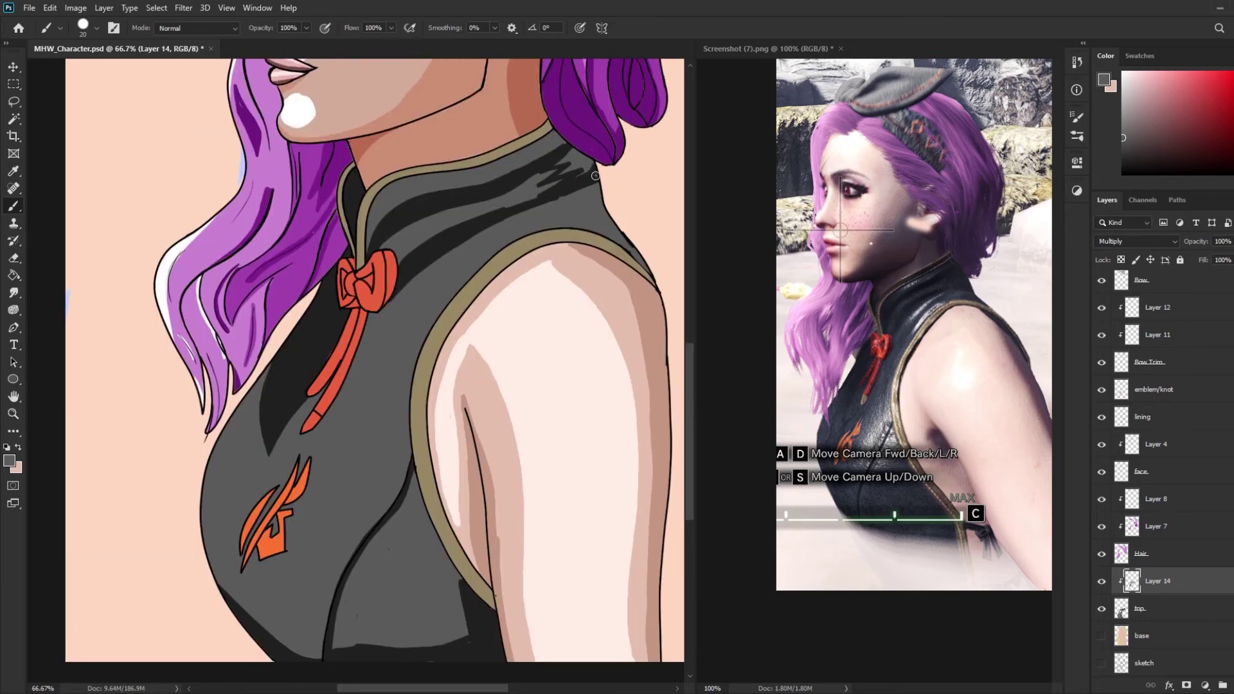
pyautogui.moveTo(611, 245); pyautogui.dragTo(601, 212)
pyautogui.moveTo(309, 443); pyautogui.dragTo(376, 304)
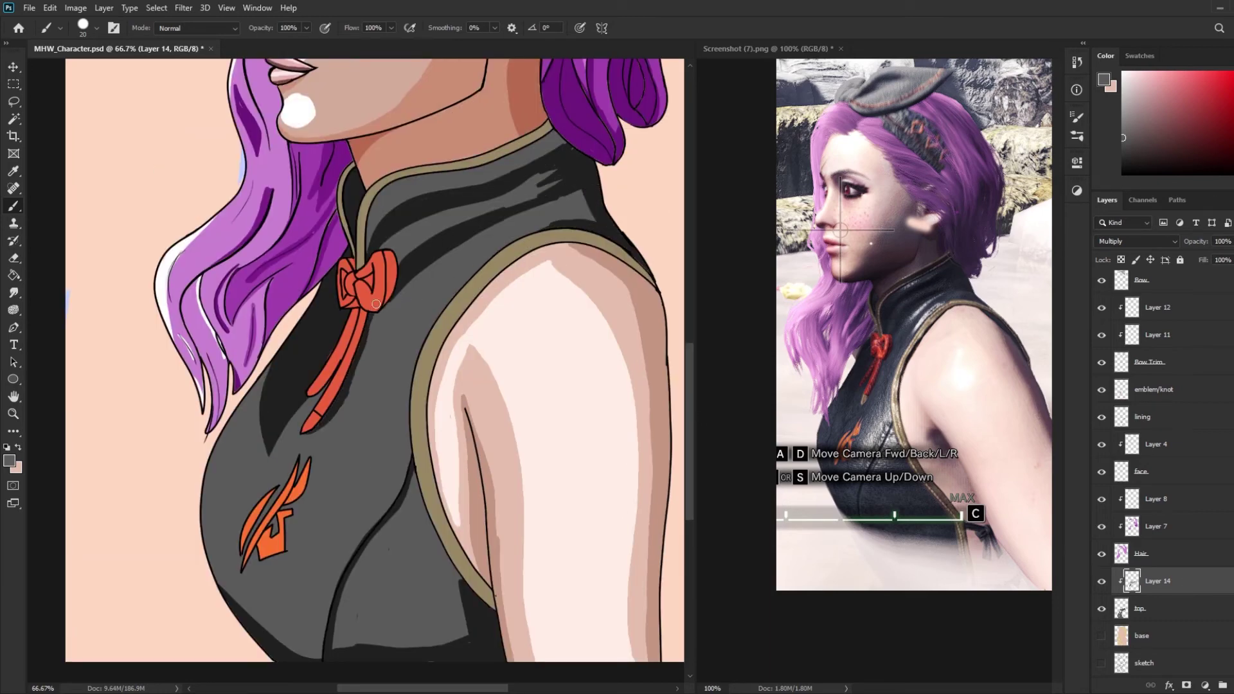
# - Paint lighter grey highlights down the dress and across the upper chest
pyautogui.keyDown('alt'); pyautogui.click(385, 376); pyautogui.keyUp('alt')
pyautogui.moveTo(268, 459); pyautogui.dragTo(319, 659)
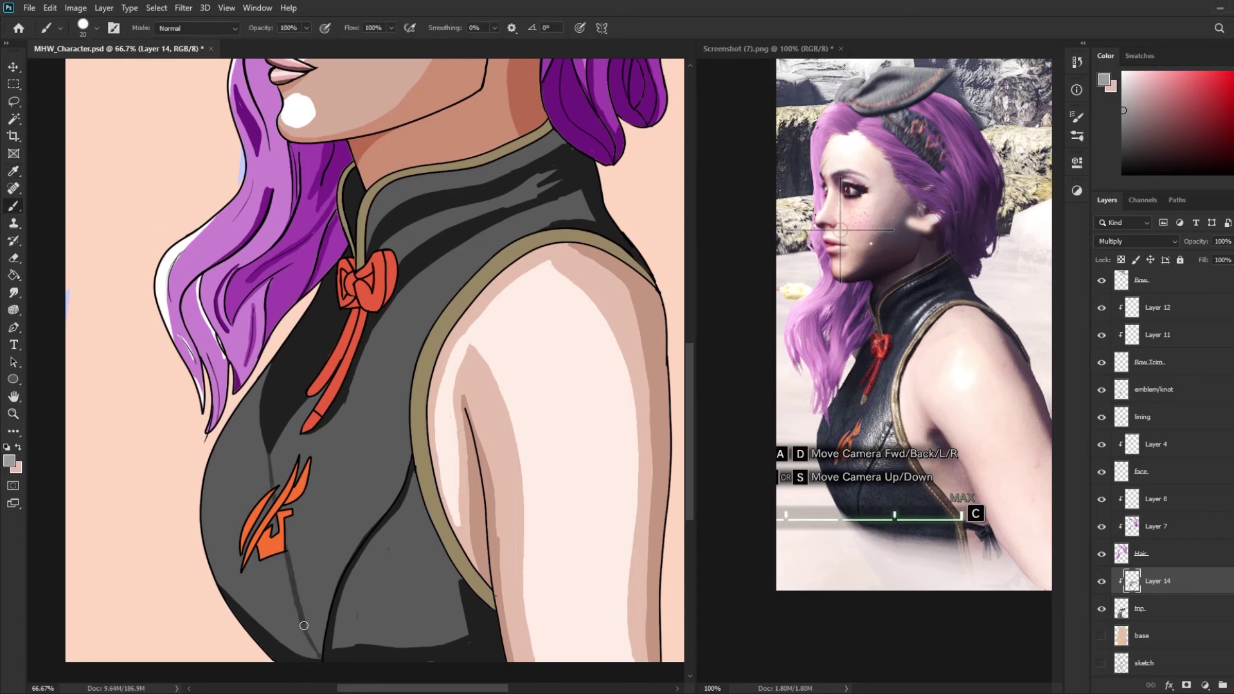
pyautogui.moveTo(259, 622); pyautogui.dragTo(264, 495)
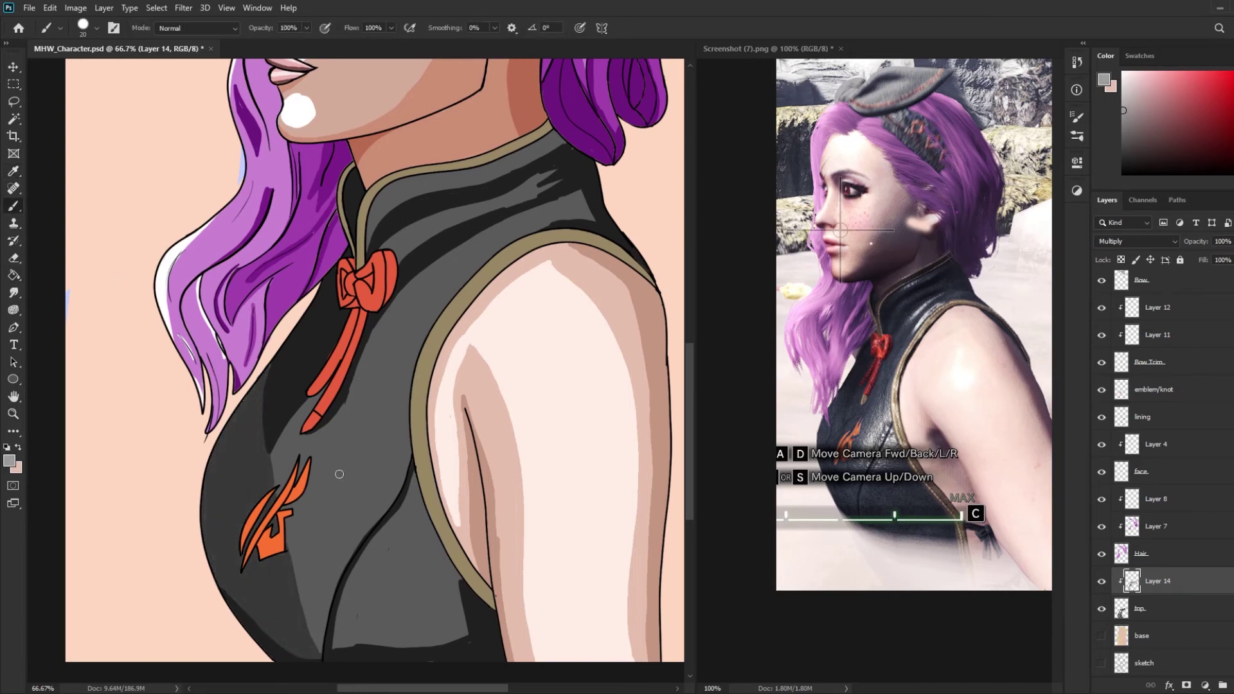
pyautogui.moveTo(428, 335); pyautogui.dragTo(306, 604)
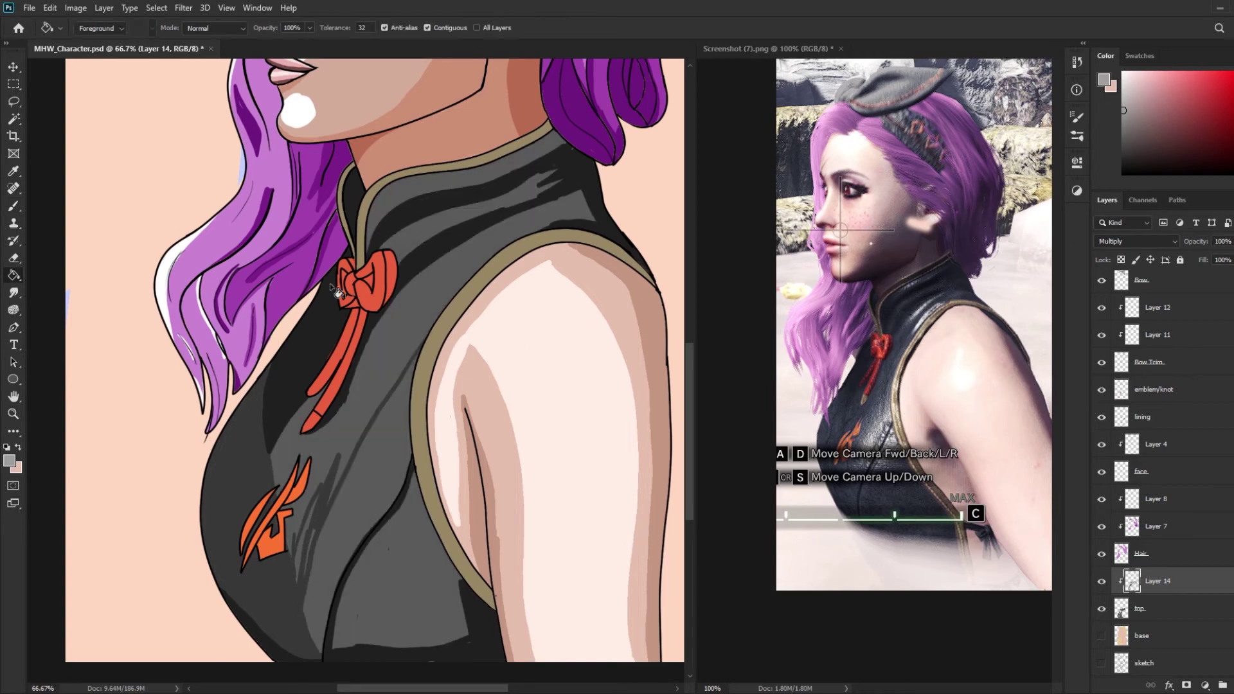
pyautogui.moveTo(385, 247); pyautogui.dragTo(521, 187)
# - Darken the shading around the collar and from the lower-left dress to the shoulder
pyautogui.moveTo(375, 243)
pyautogui.mouseDown()
pyautogui.moveTo(443, 173)
pyautogui.moveTo(565, 136)
pyautogui.mouseUp()
pyautogui.moveTo(434, 183); pyautogui.dragTo(527, 161)
pyautogui.moveTo(325, 469); pyautogui.dragTo(302, 572)
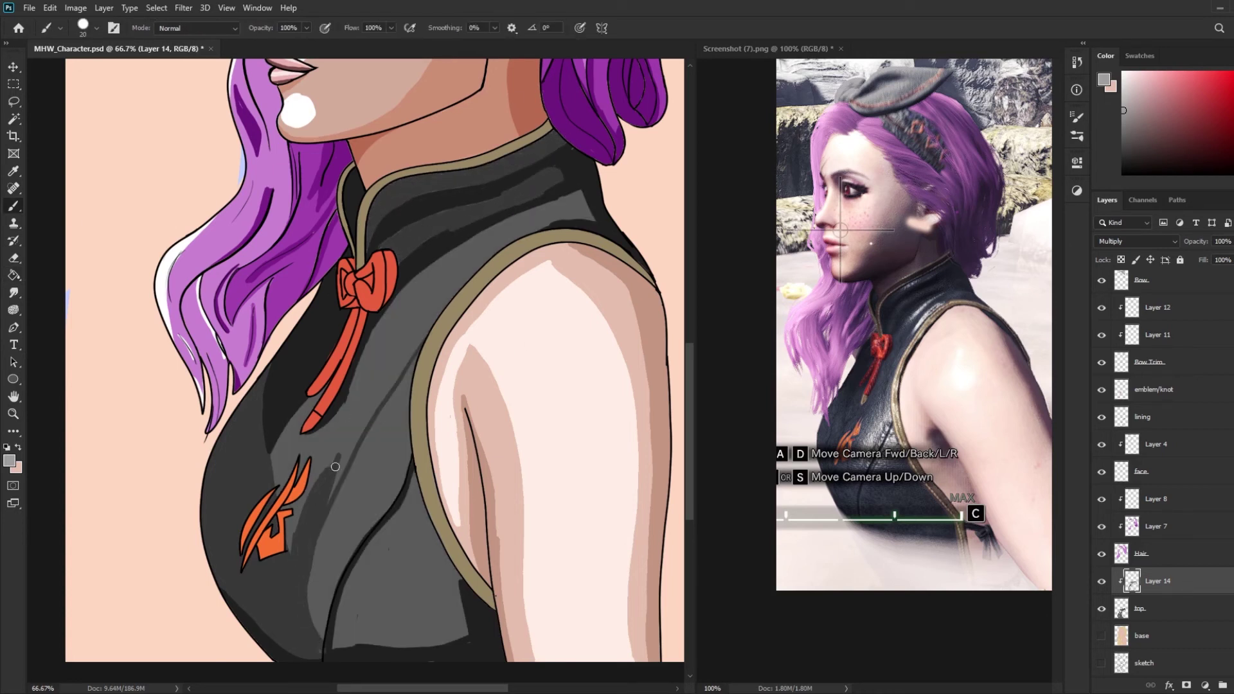
pyautogui.moveTo(335, 467)
pyautogui.mouseDown()
pyautogui.moveTo(286, 392)
pyautogui.moveTo(360, 427)
pyautogui.moveTo(553, 222)
pyautogui.mouseUp()
# - Add a new Luminosity-blend layer for dress highlights
pyautogui.press('g')
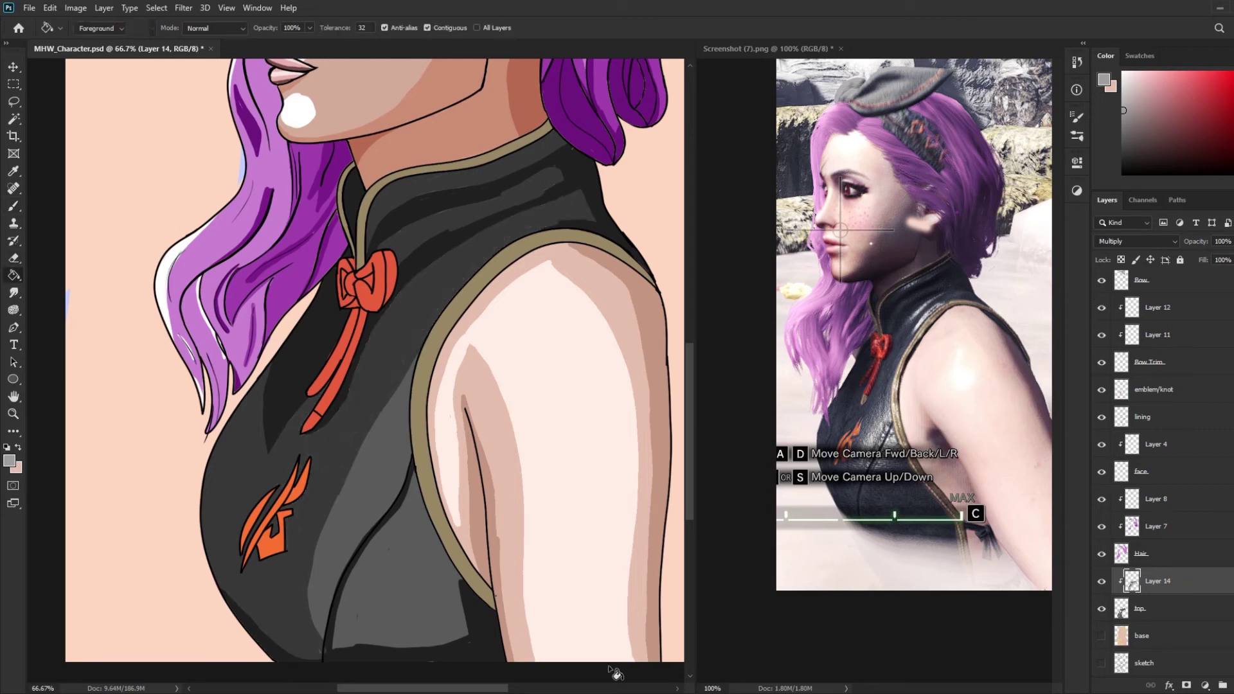
pyautogui.hotkey('ctrl', 'shift', 'alt', 'n')
pyautogui.hotkey('shift', 'alt', 'y')
# - Paint white highlights inside the shoulder trim and down the dress
pyautogui.press('b')
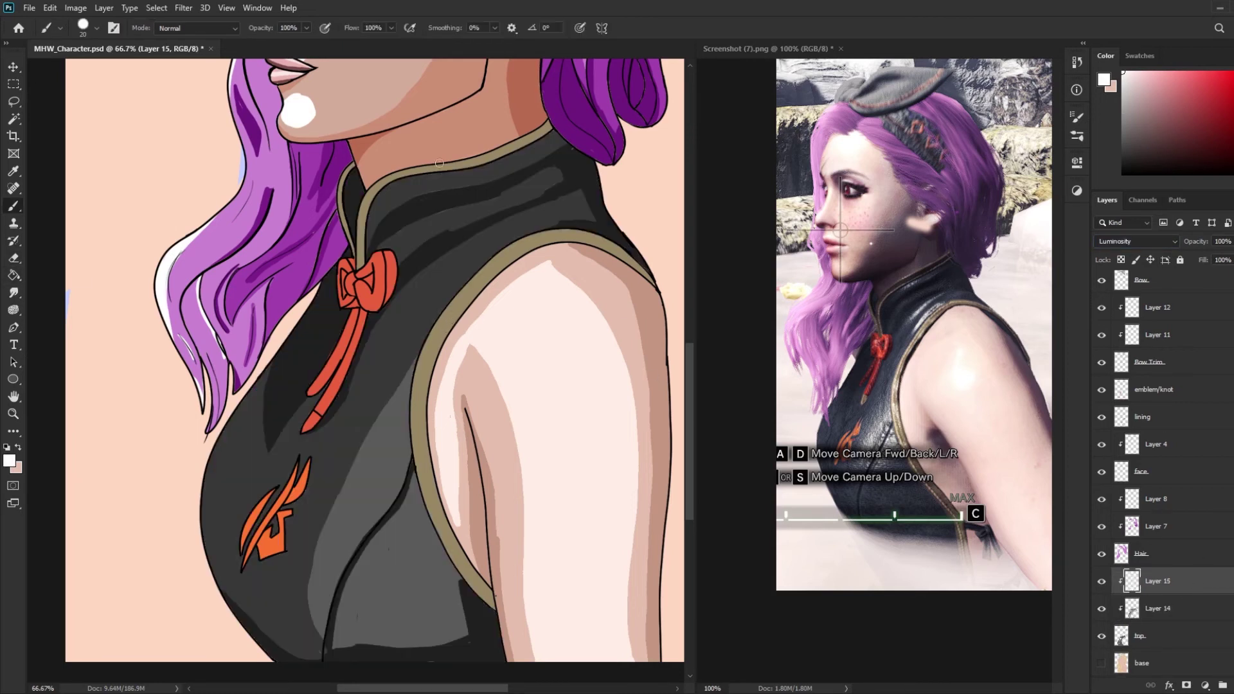
pyautogui.moveTo(506, 244); pyautogui.dragTo(446, 305)
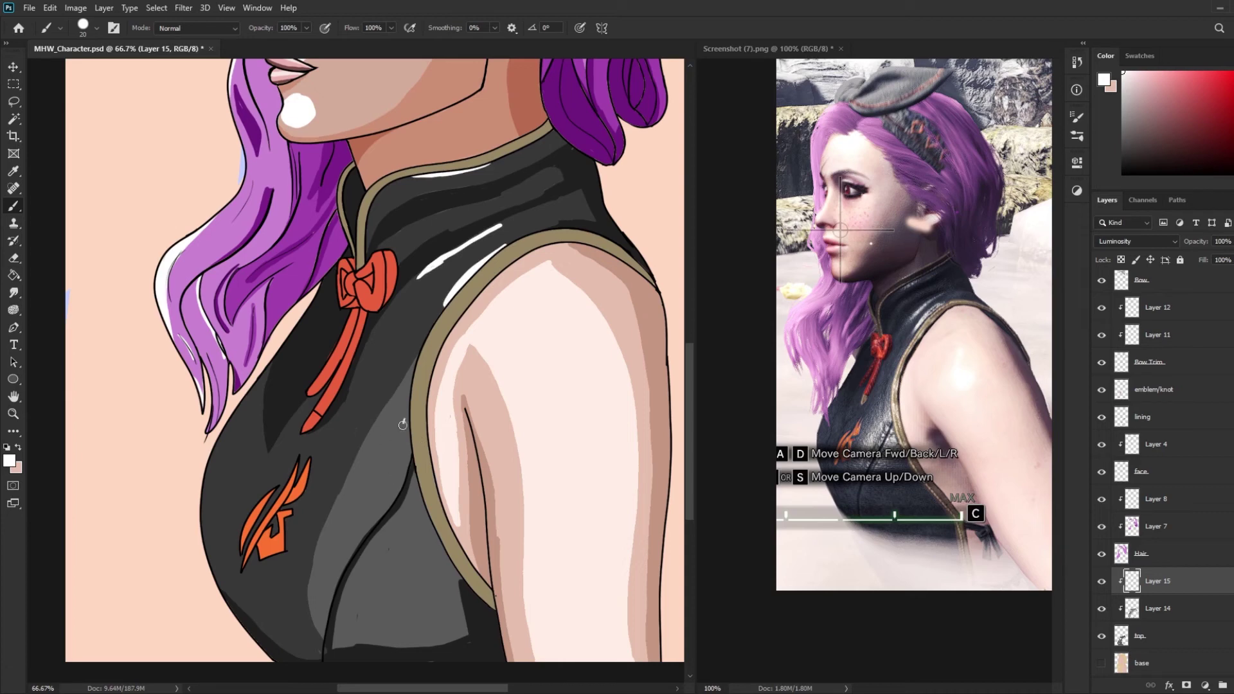
pyautogui.moveTo(403, 424)
pyautogui.mouseDown()
pyautogui.moveTo(347, 553)
pyautogui.moveTo(392, 485)
pyautogui.moveTo(418, 495)
pyautogui.mouseUp()
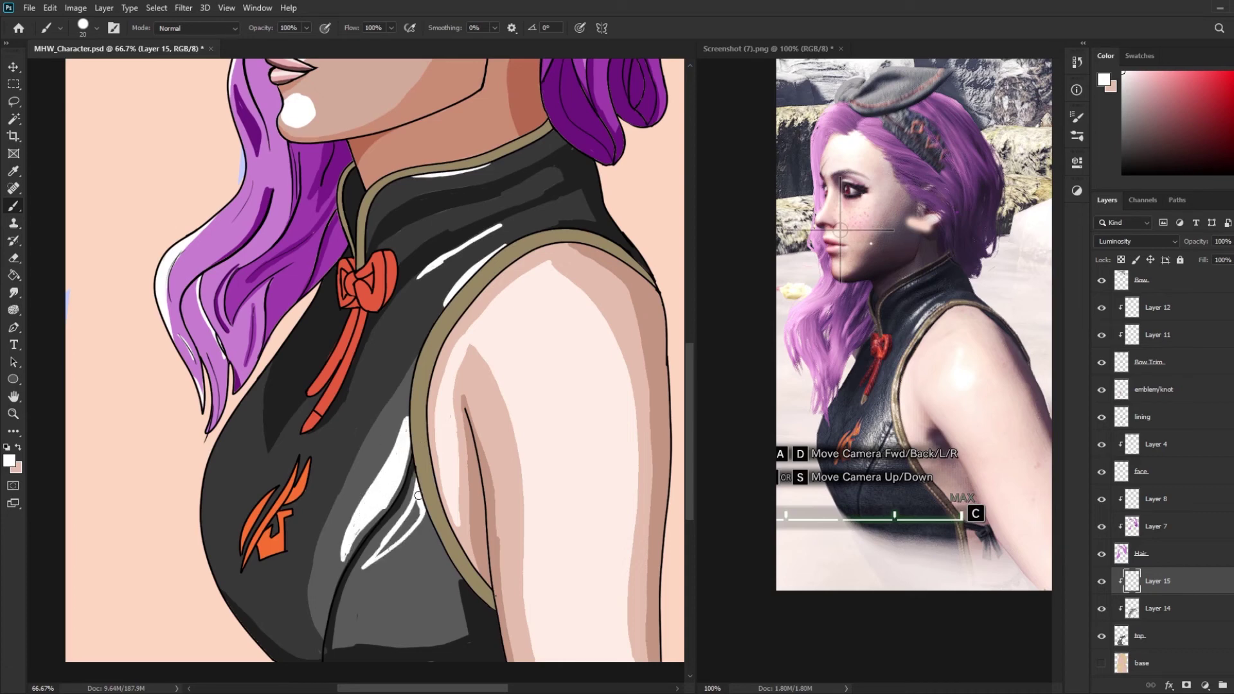
pyautogui.moveTo(341, 534); pyautogui.dragTo(399, 425)
# - Zoom in on the neck bow and add a new Multiply layer for bow shading
pyautogui.press('z')
pyautogui.hotkey('ctrl', '-')
pyautogui.hotkey('ctrl', '-')
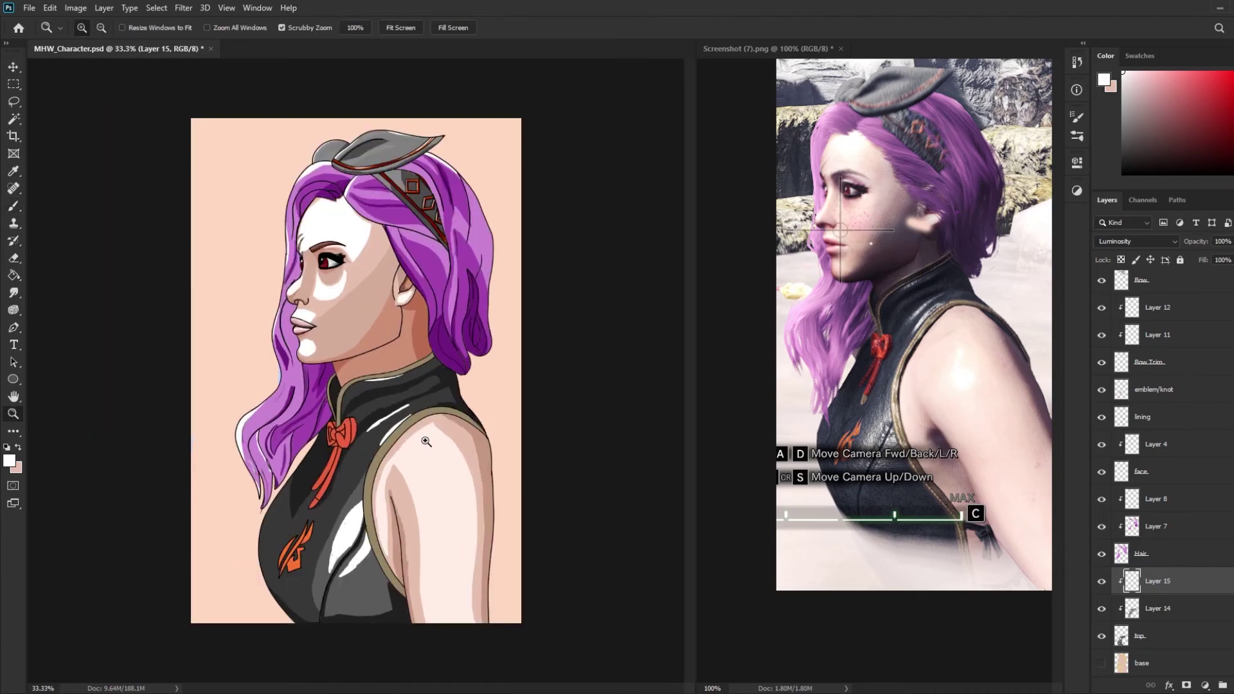
pyautogui.click(333, 419)
pyautogui.hotkey('ctrl', 'shift', 'alt', 'n')
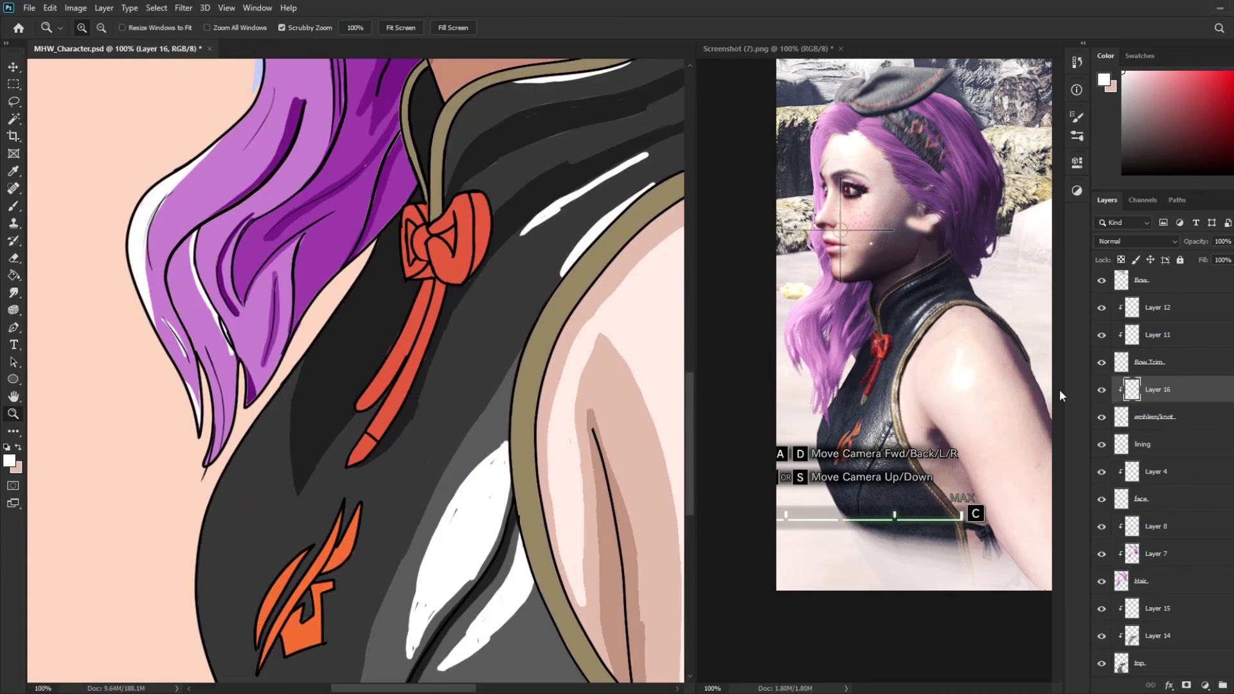
pyautogui.moveTo(899, 385); pyautogui.dragTo(913, 691)
pyautogui.click(437, 347)
pyautogui.hotkey('shift', 'alt', 'm')
# - Paint dark-red shading along the ribbon and bow
pyautogui.press('b')
pyautogui.keyDown('alt'); pyautogui.click(398, 289); pyautogui.keyUp('alt')
pyautogui.moveTo(315, 514)
pyautogui.mouseDown()
pyautogui.moveTo(441, 283)
pyautogui.moveTo(450, 212)
pyautogui.mouseUp()
pyautogui.moveTo(283, 450); pyautogui.dragTo(412, 173)
pyautogui.scroll(3, 411, 180)
pyautogui.moveTo(517, 238); pyautogui.dragTo(508, 386)
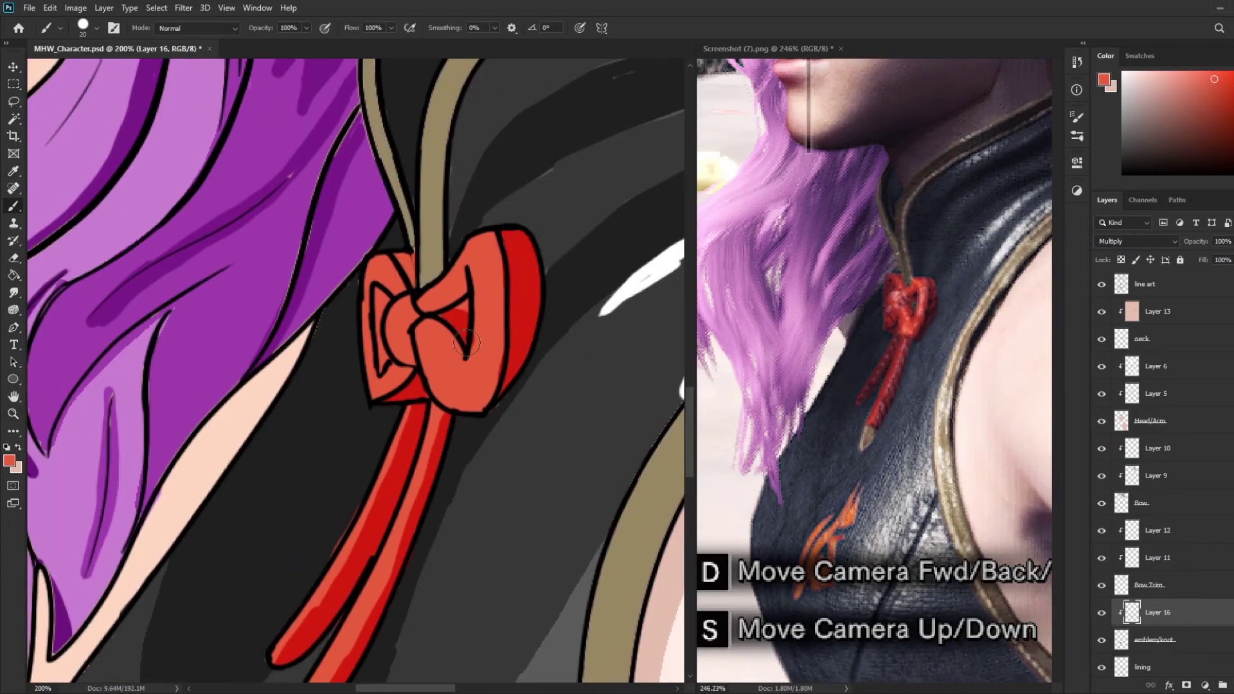
pyautogui.moveTo(456, 302); pyautogui.dragTo(476, 354)
pyautogui.moveTo(386, 321)
pyautogui.mouseDown()
pyautogui.moveTo(395, 325)
pyautogui.moveTo(385, 282)
pyautogui.moveTo(385, 392)
pyautogui.mouseUp()
# - With a smaller brush and deeper red, shade the bow's lobes and the left ribbon
pyautogui.keyDown('alt'); pyautogui.click(385, 334); pyautogui.keyUp('alt')
pyautogui.press('[')
pyautogui.press('[')
pyautogui.press('[')
pyautogui.moveTo(508, 270); pyautogui.dragTo(514, 385)
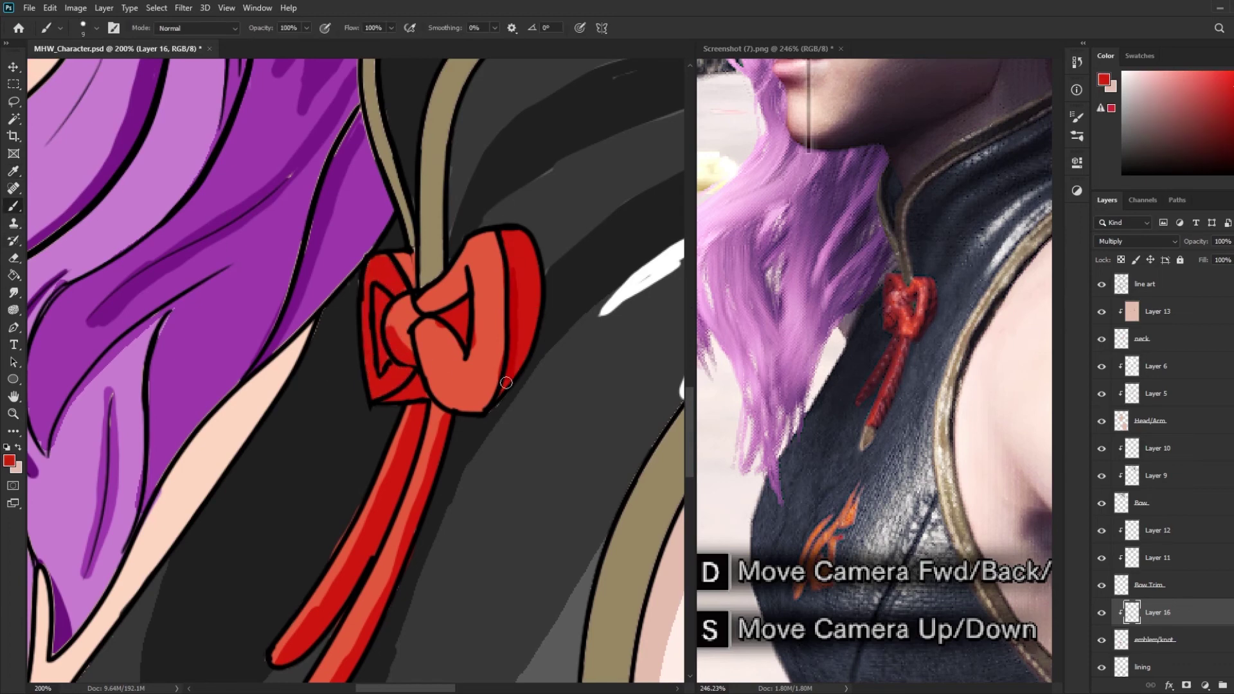
pyautogui.moveTo(520, 228); pyautogui.dragTo(540, 373)
pyautogui.moveTo(421, 406); pyautogui.dragTo(340, 601)
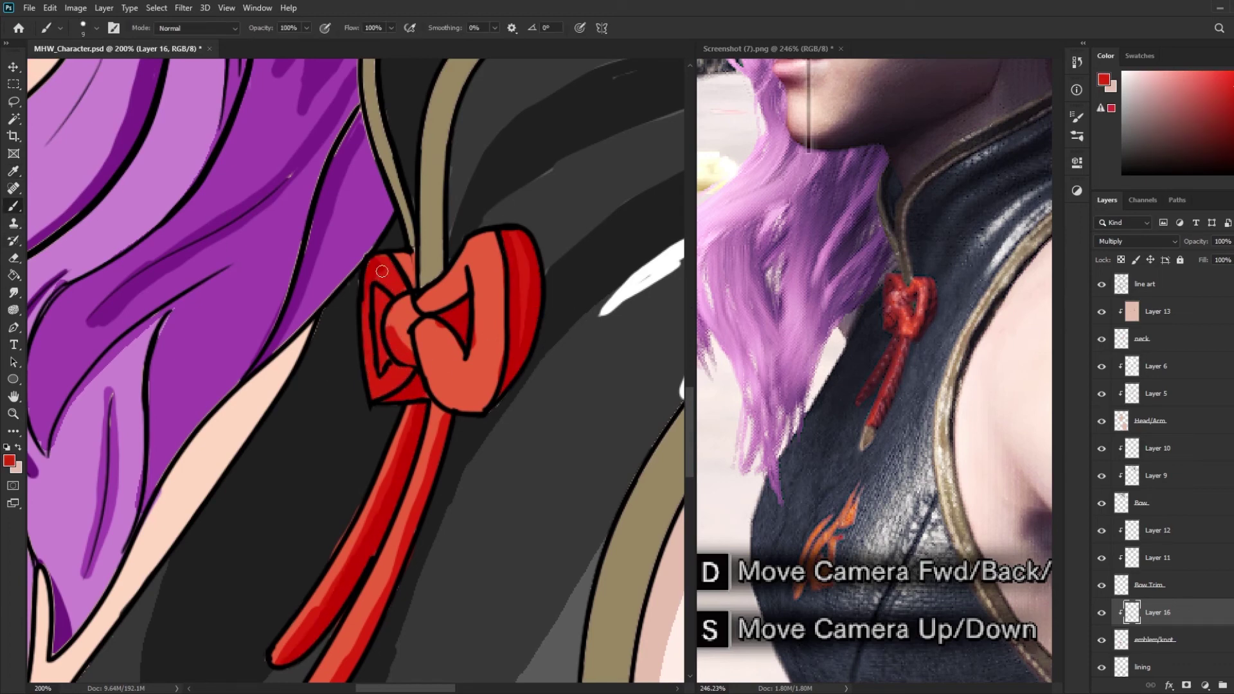
pyautogui.moveTo(382, 271)
pyautogui.mouseDown()
pyautogui.moveTo(379, 363)
pyautogui.moveTo(475, 303)
pyautogui.mouseUp()
pyautogui.keyDown('alt'); pyautogui.click(420, 274); pyautogui.keyUp('alt')
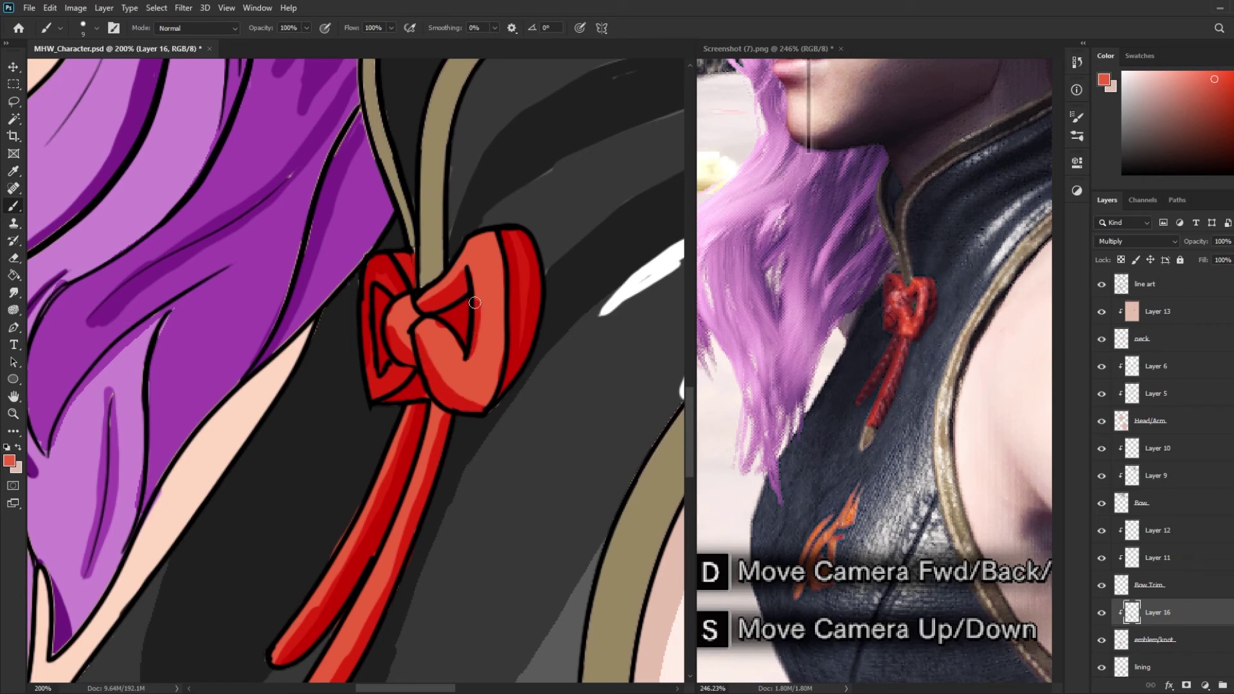
pyautogui.moveTo(493, 242); pyautogui.dragTo(489, 402)
# - Darken the lower ribbon tip and the bow with a darker red
pyautogui.keyDown('alt'); pyautogui.click(530, 289); pyautogui.keyUp('alt')
pyautogui.moveTo(524, 244); pyautogui.dragTo(514, 385)
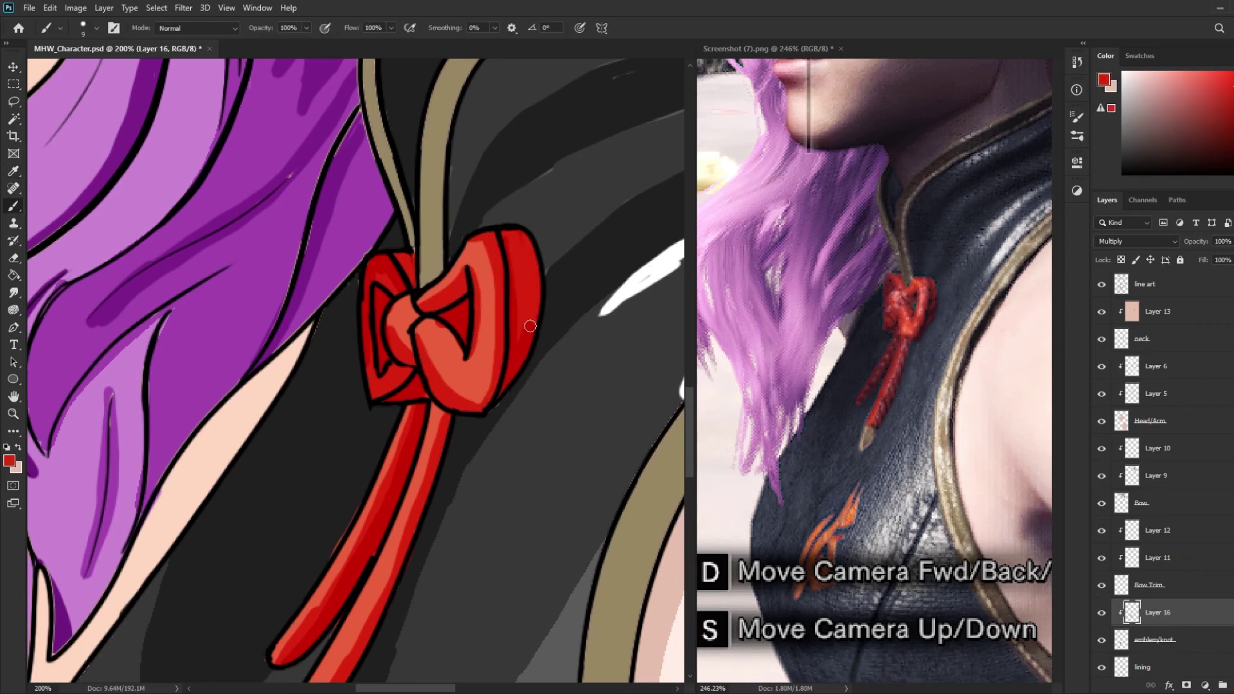
pyautogui.moveTo(328, 584); pyautogui.dragTo(276, 658)
pyautogui.moveTo(417, 408); pyautogui.dragTo(318, 607)
pyautogui.scroll(-5, 360, 514)
pyautogui.moveTo(447, 275); pyautogui.dragTo(313, 557)
pyautogui.moveTo(449, 248); pyautogui.dragTo(312, 551)
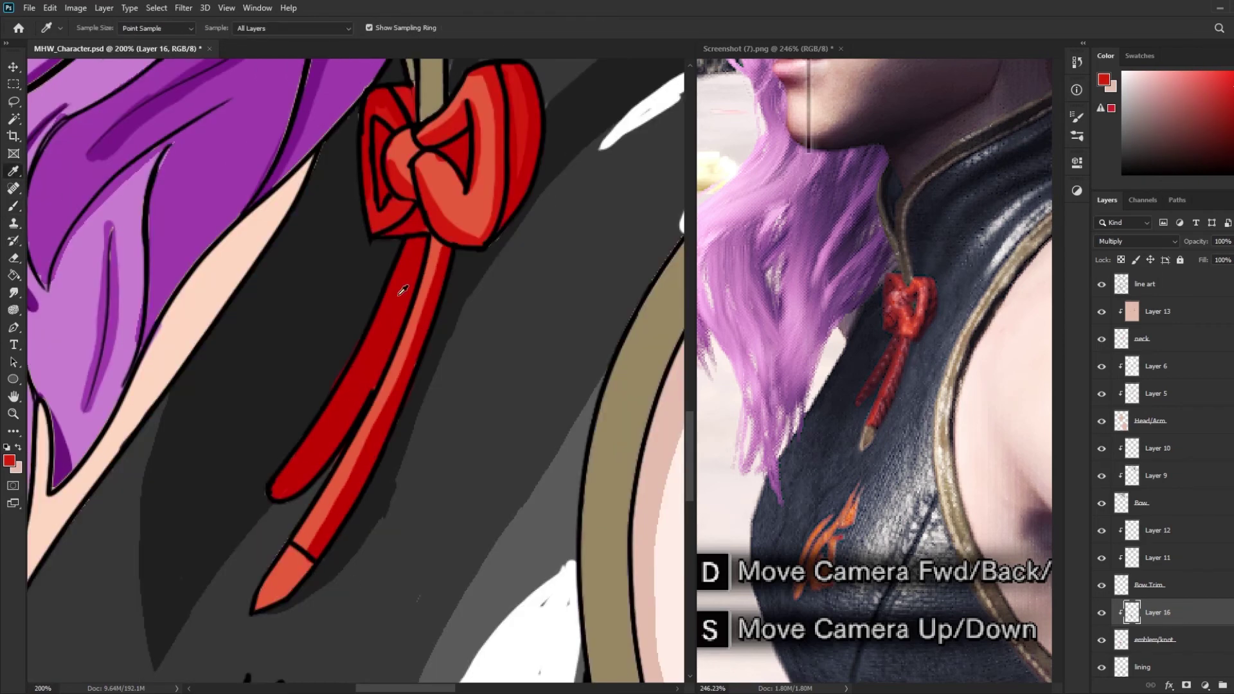
# - Shade the left ribbon's inner edge and lower edge, and repaint the tip medium red
pyautogui.keyDown('alt'); pyautogui.click(377, 169); pyautogui.keyUp('alt')
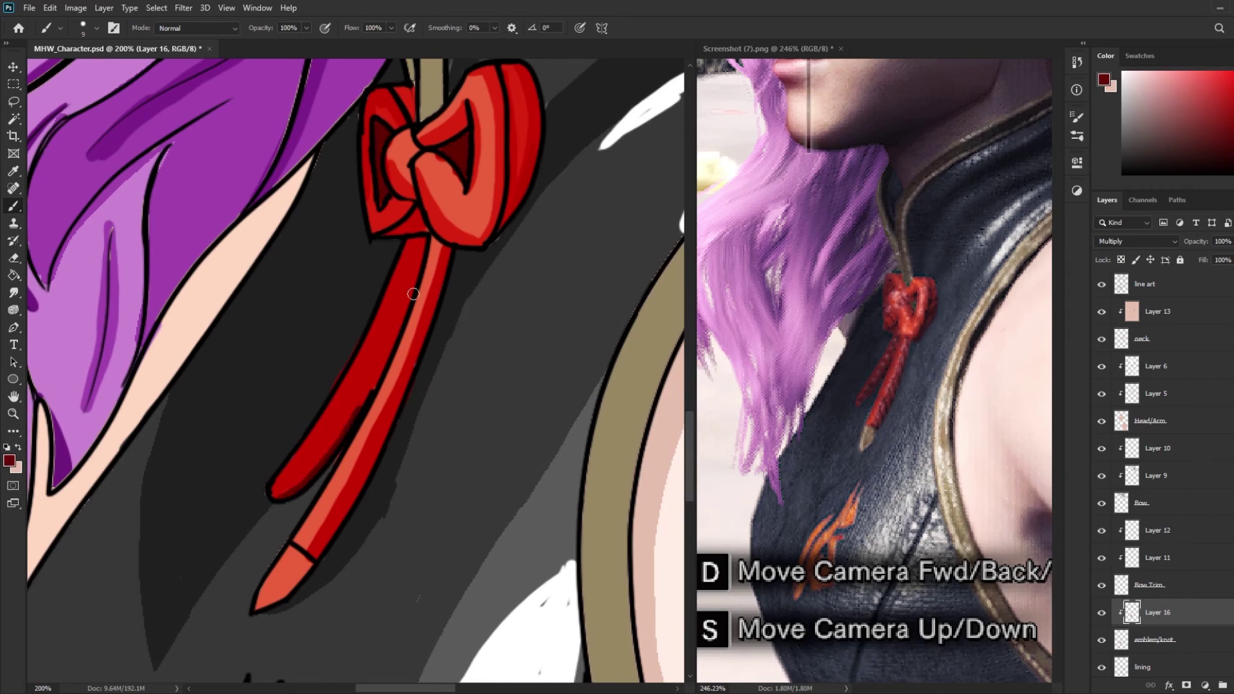
pyautogui.moveTo(412, 248); pyautogui.dragTo(275, 492)
pyautogui.moveTo(501, 225); pyautogui.dragTo(523, 63)
pyautogui.moveTo(335, 588); pyautogui.dragTo(437, 308)
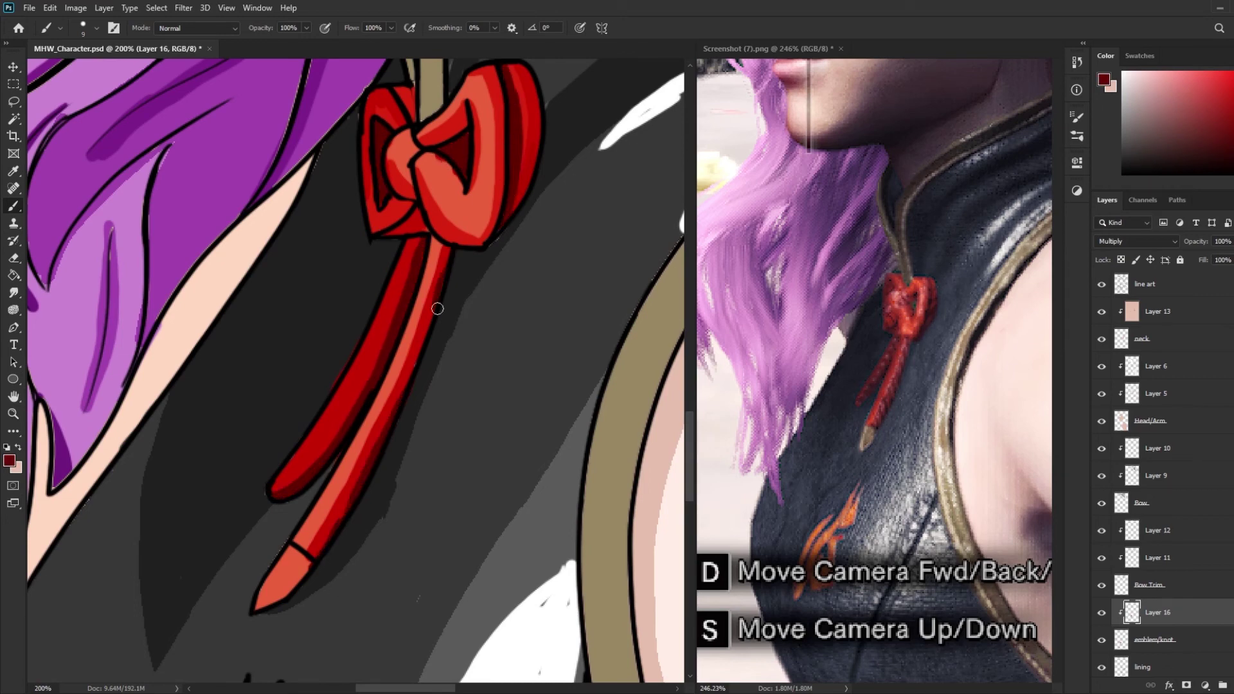
pyautogui.moveTo(302, 554); pyautogui.dragTo(283, 594)
pyautogui.keyDown('alt'); pyautogui.click(393, 428); pyautogui.keyUp('alt')
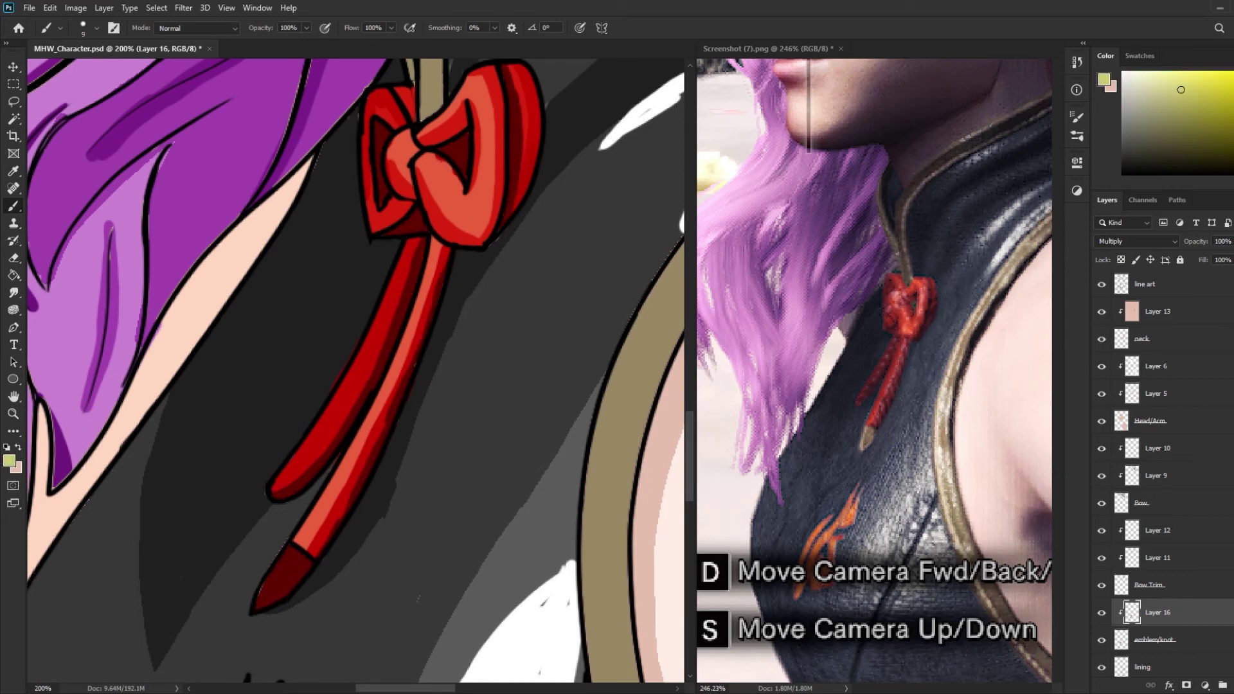
pyautogui.moveTo(302, 551)
pyautogui.mouseDown()
pyautogui.moveTo(267, 601)
pyautogui.moveTo(294, 567)
pyautogui.mouseUp()
# - Add a new clipped layer and shade the emblem's edges, blades and top bar red
pyautogui.hotkey('ctrl', 'shift', 'alt', 'n')
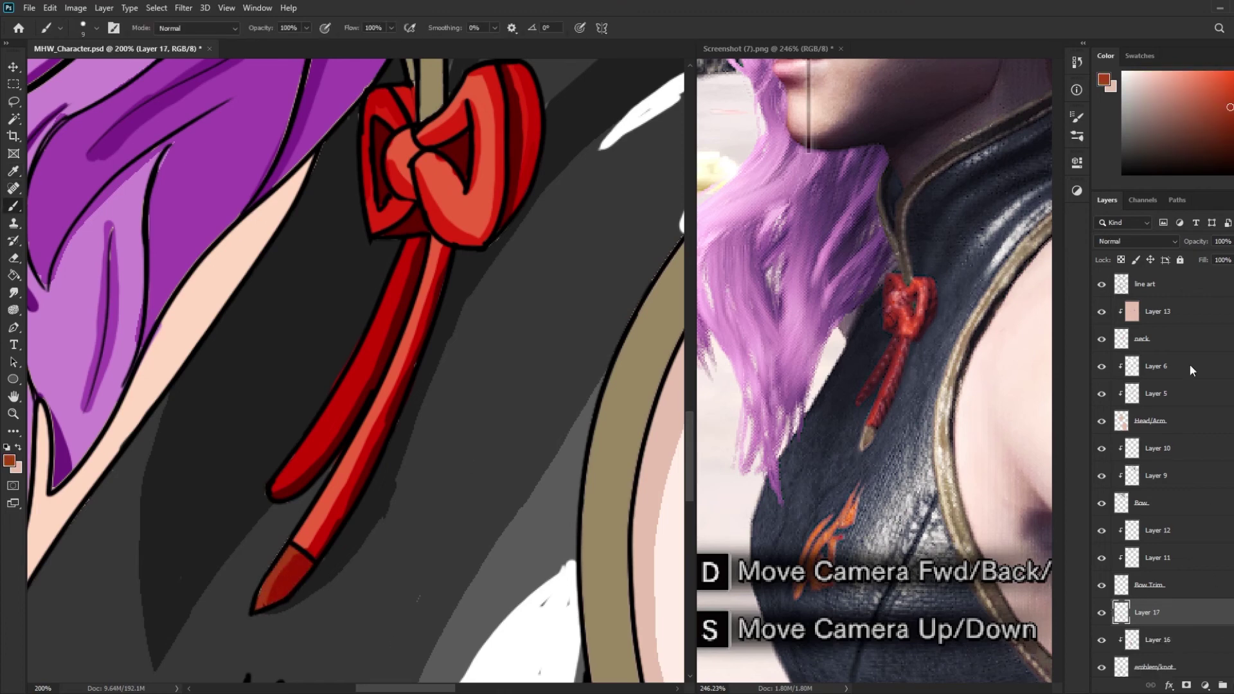
pyautogui.hotkey('shift', 'alt', 'y')
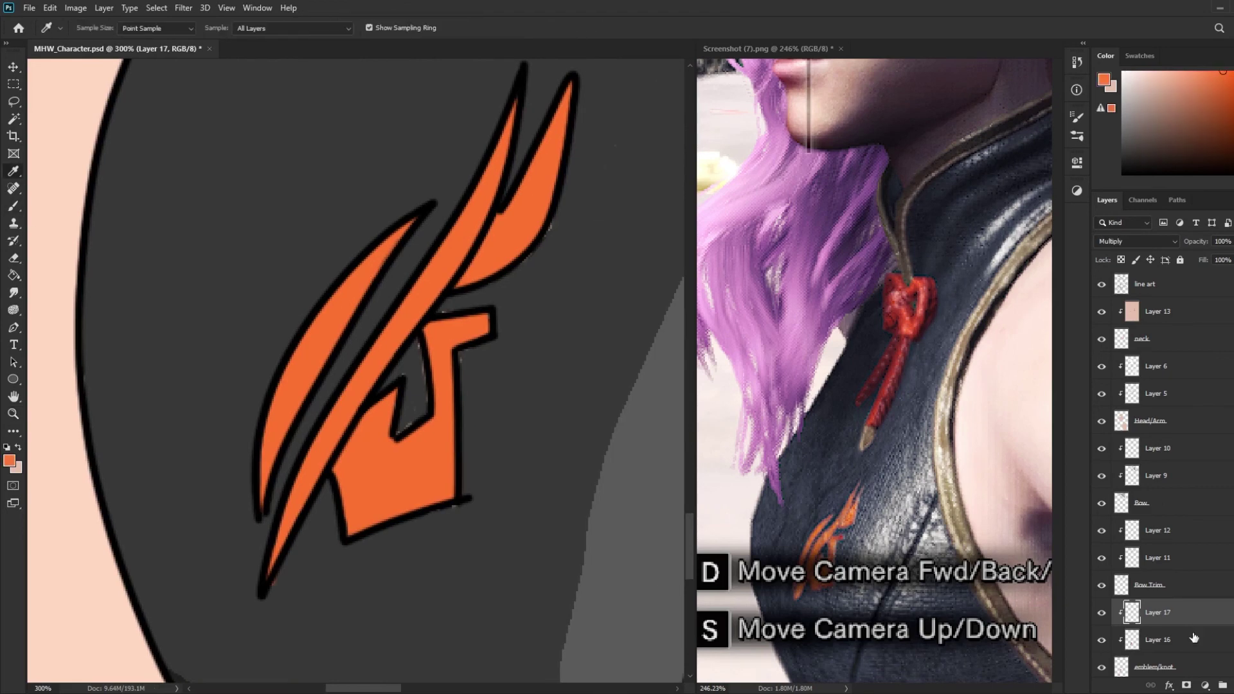
pyautogui.moveTo(360, 463); pyautogui.dragTo(338, 533)
pyautogui.moveTo(376, 412); pyautogui.dragTo(341, 470)
pyautogui.moveTo(443, 292); pyautogui.dragTo(264, 588)
pyautogui.moveTo(569, 90); pyautogui.dragTo(466, 283)
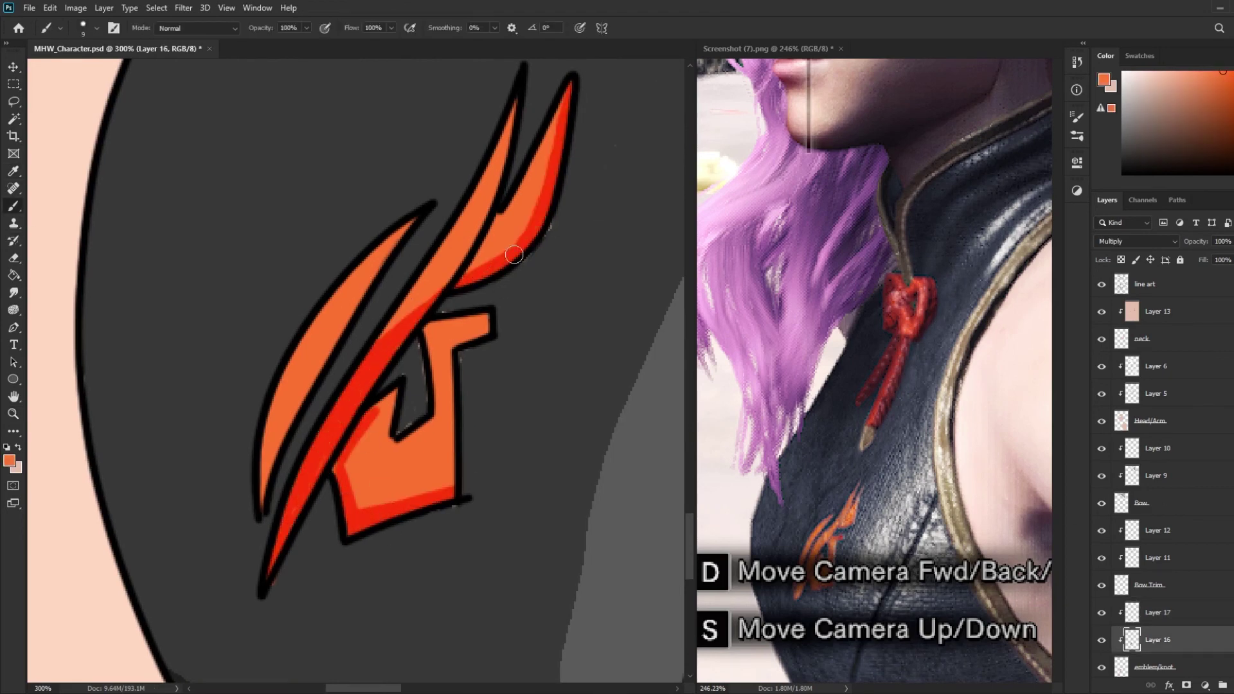
pyautogui.moveTo(424, 412); pyautogui.dragTo(489, 318)
pyautogui.moveTo(357, 305); pyautogui.dragTo(260, 524)
# - Paint white highlights on the emblem blades, then zoom out to the whole portrait
pyautogui.click(1157, 612)
pyautogui.moveTo(508, 118); pyautogui.dragTo(412, 295)
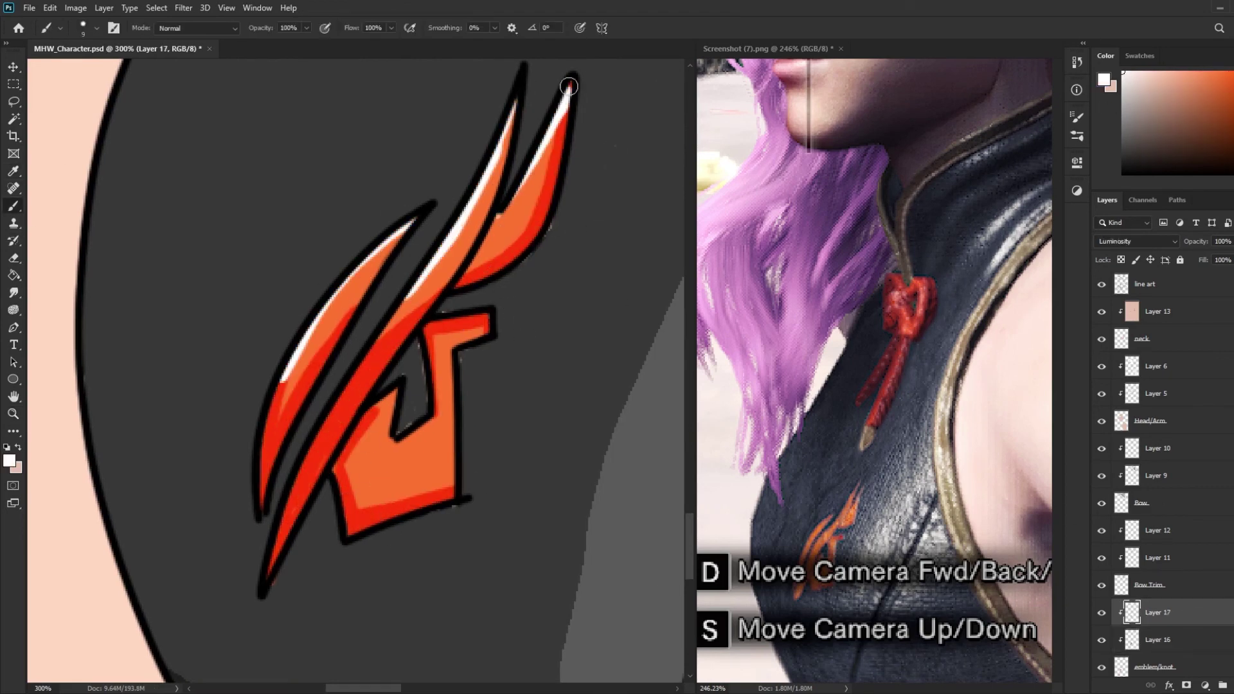
pyautogui.moveTo(572, 84); pyautogui.dragTo(514, 200)
pyautogui.press('z')
pyautogui.hotkey('ctrl', '-')
pyautogui.hotkey('ctrl', '-')
pyautogui.hotkey('ctrl', '-')
pyautogui.scroll(-5, 1157, 450)
# - Fill the Background with cyan, lavender and pale yellow in turn, then hide it
pyautogui.click(1154, 663)
pyautogui.press('g')
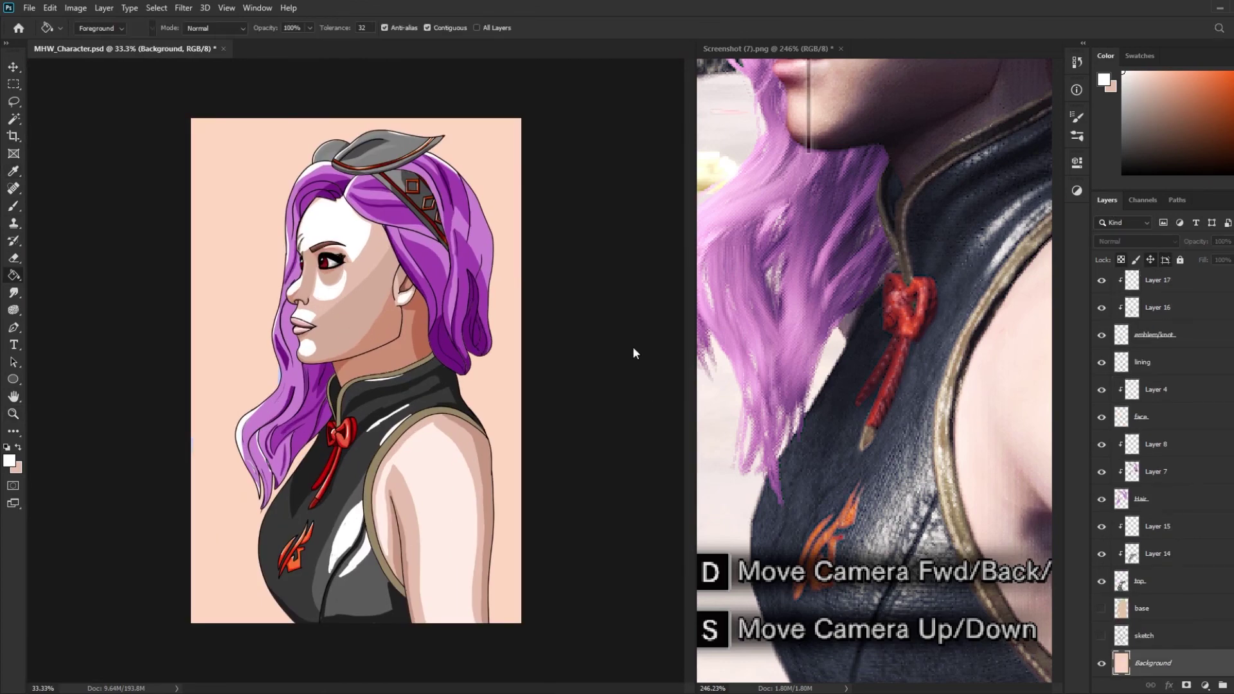
pyautogui.hotkey('alt', 'BackSpace')
pyautogui.hotkey('alt', 'BackSpace')
pyautogui.hotkey('alt', 'BackSpace')
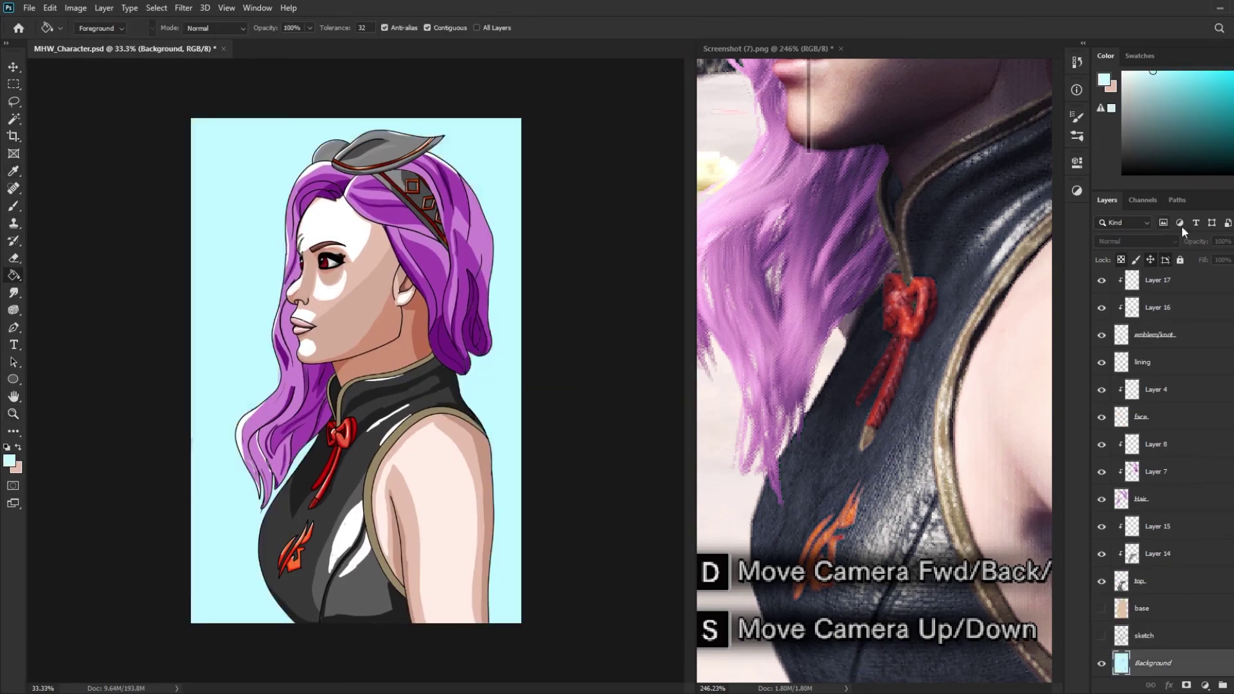
pyautogui.hotkey('alt', 'BackSpace')
pyautogui.hotkey('alt', 'BackSpace')
pyautogui.hotkey('alt', 'BackSpace')
pyautogui.hotkey('alt', 'BackSpace')
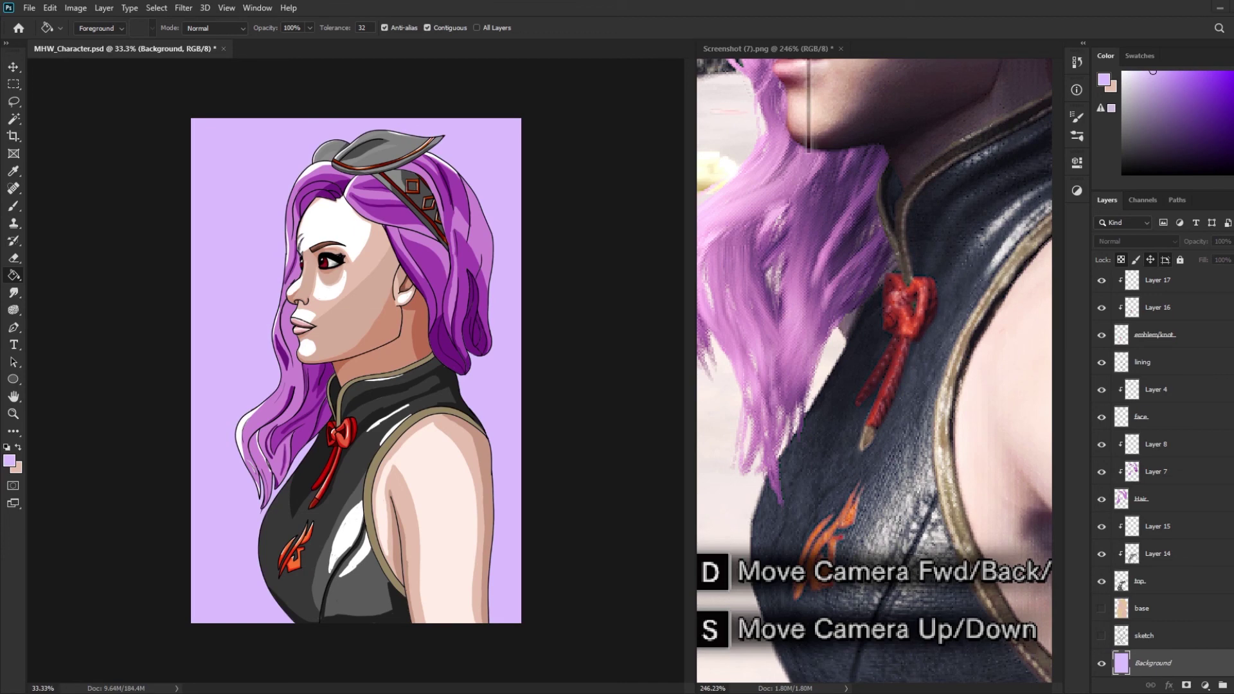
pyautogui.hotkey('alt', 'BackSpace')
pyautogui.hotkey('ctrl', ',')
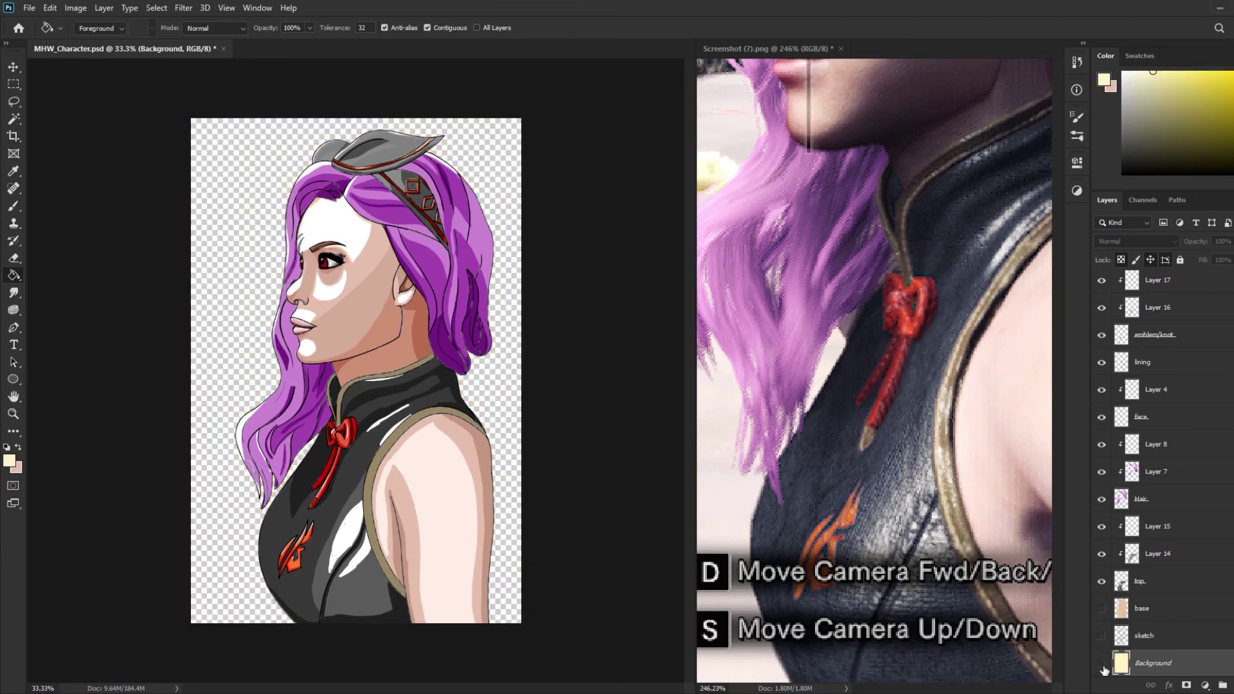
pyautogui.hotkey('ctrl', ',')
pyautogui.scroll(3, 1157, 449)
pyautogui.scroll(-5, 1150, 476)
pyautogui.keyDown('alt'); pyautogui.click(1101, 663); pyautogui.keyUp('alt')
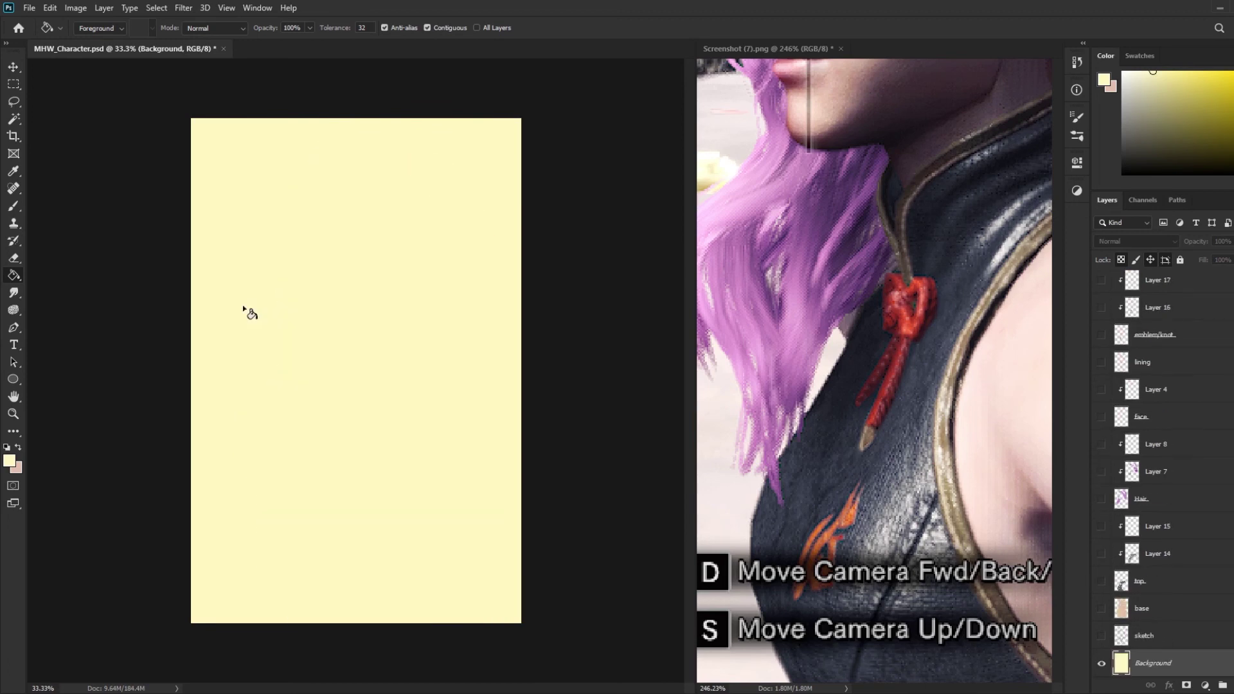
# - Test and undo a huge yellow brush stroke, then choose a scattered brush preset
pyautogui.press('b')
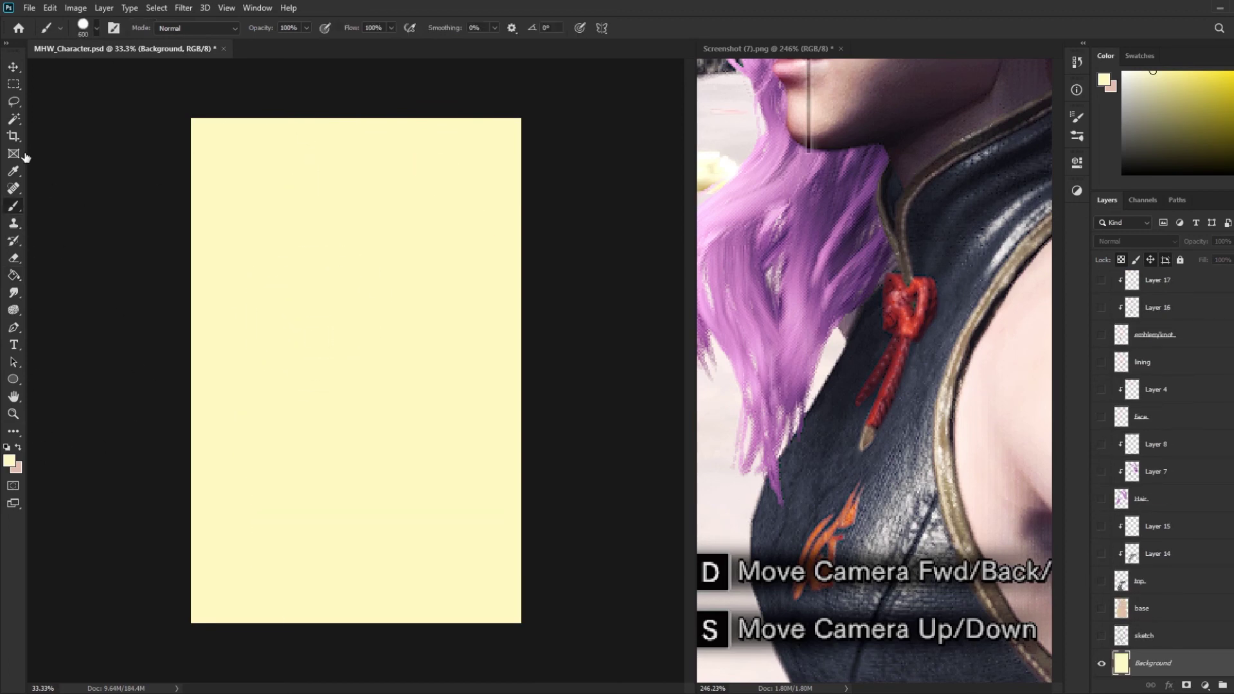
pyautogui.moveTo(350, 120); pyautogui.dragTo(152, 304)
pyautogui.hotkey('ctrl', 'z')
pyautogui.press('.')
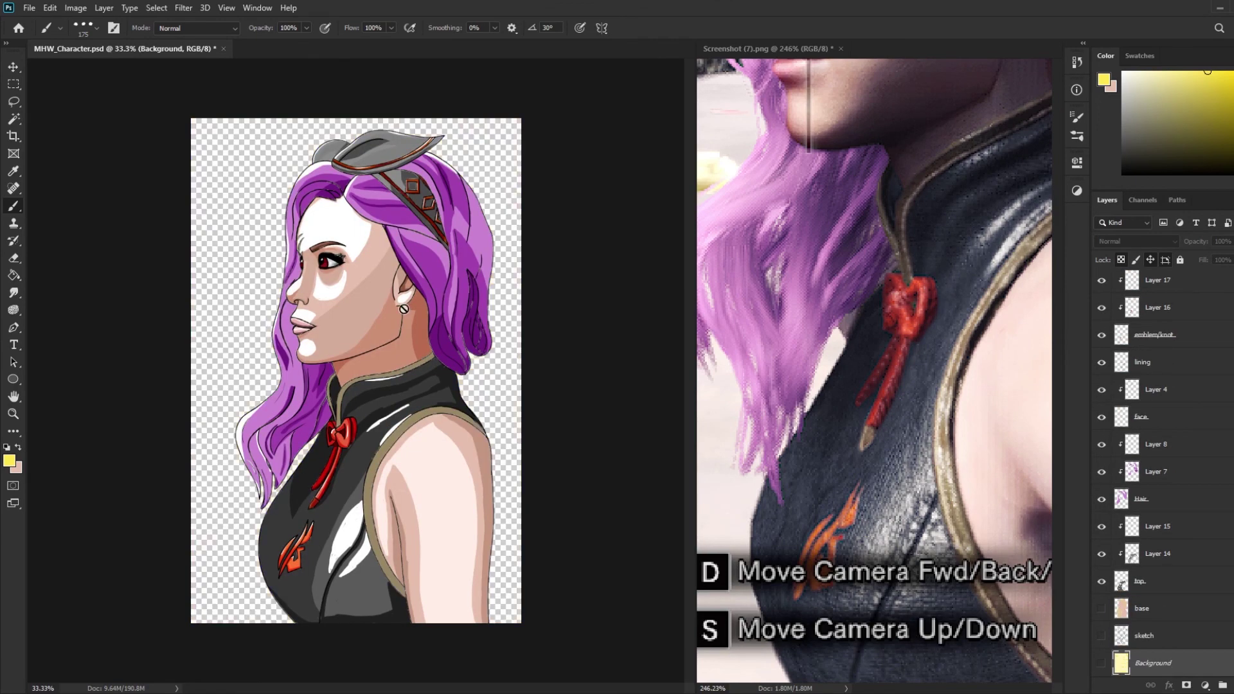
pyautogui.press('b')
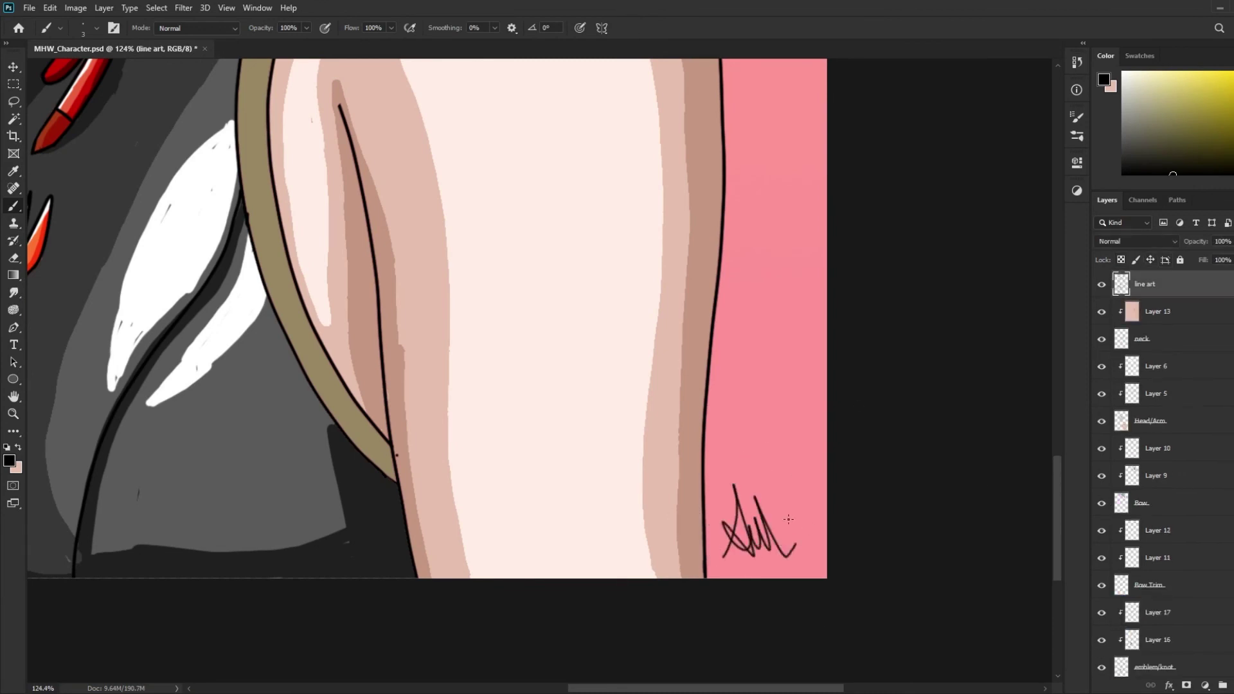
# - Scribble a black signature in the lower-right pink corner beside the arm
pyautogui.moveTo(720, 558); pyautogui.dragTo(770, 543)
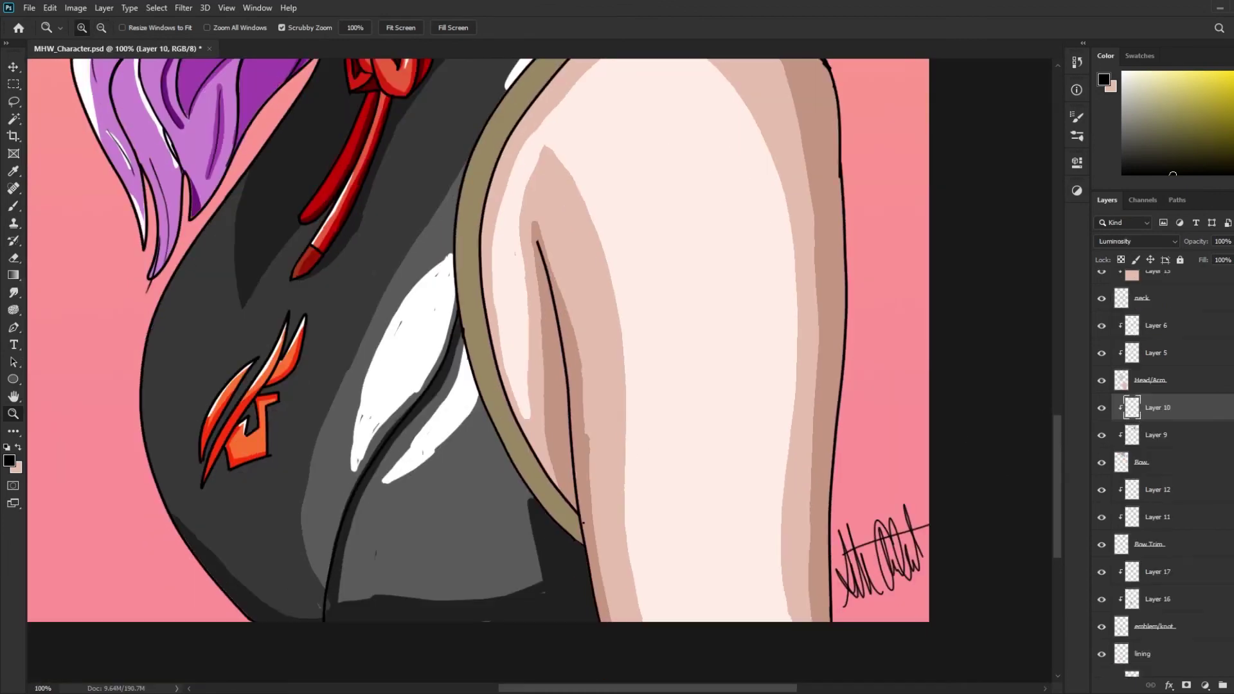
# - Select Layer 15 and give the Background an orange-to-pink gradient
pyautogui.click(14, 206)
pyautogui.keyDown('alt'); pyautogui.click(520, 605); pyautogui.keyUp('alt')
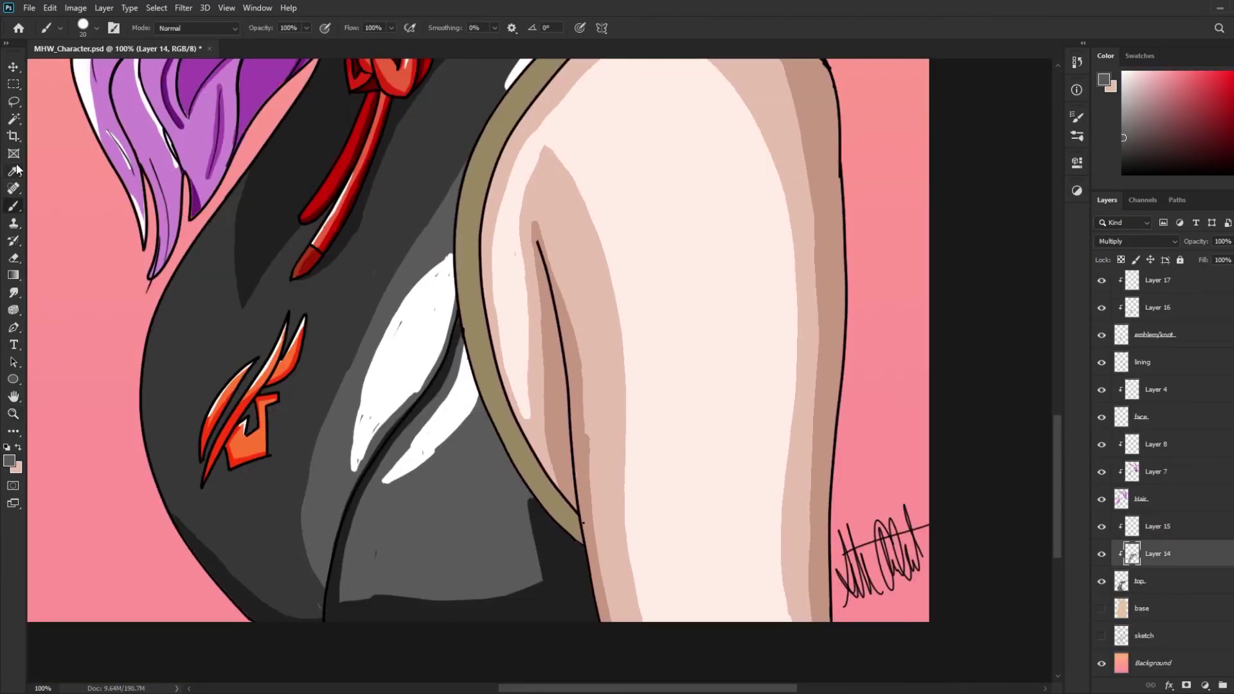
pyautogui.hotkey('alt', ']')
pyautogui.keyDown('alt'); pyautogui.click(415, 362); pyautogui.keyUp('alt')
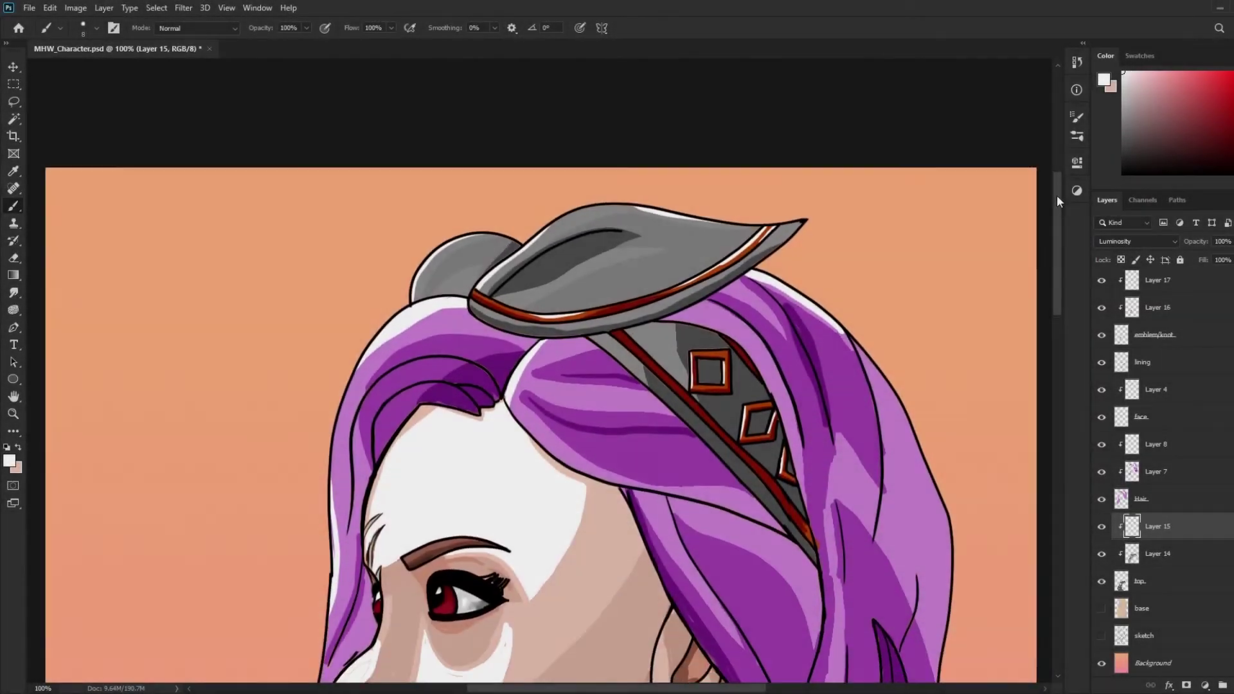
pyautogui.moveTo(1057, 197); pyautogui.dragTo(1067, 462)
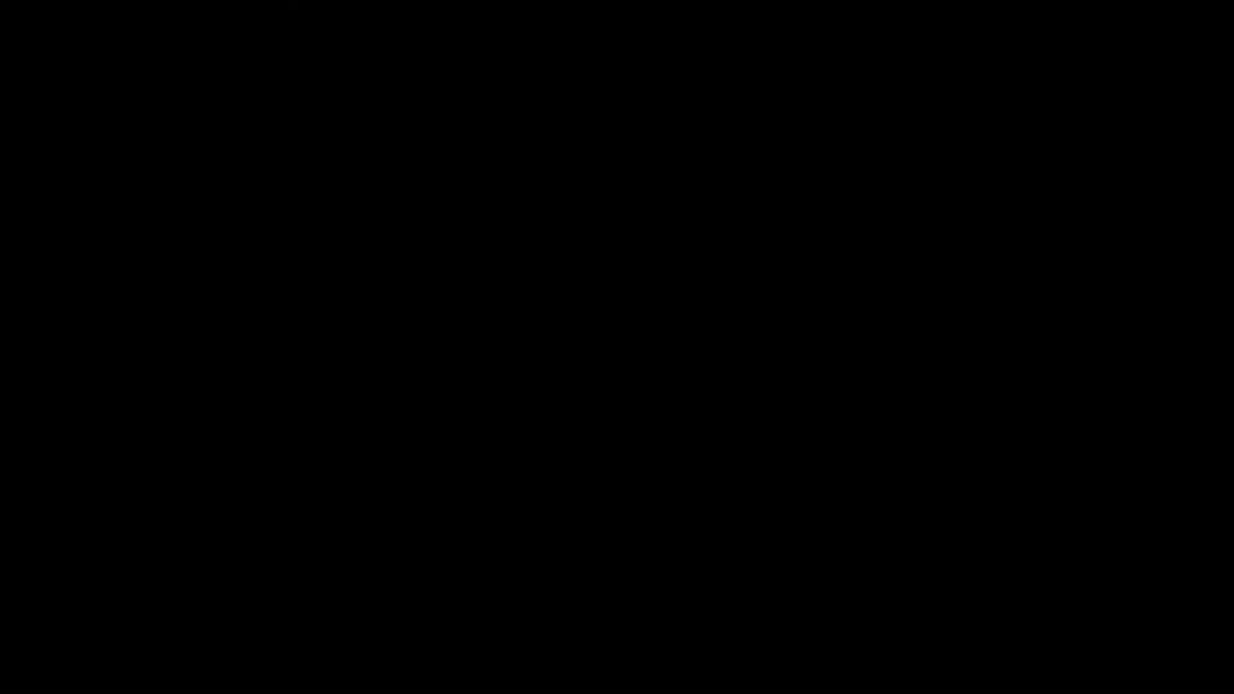